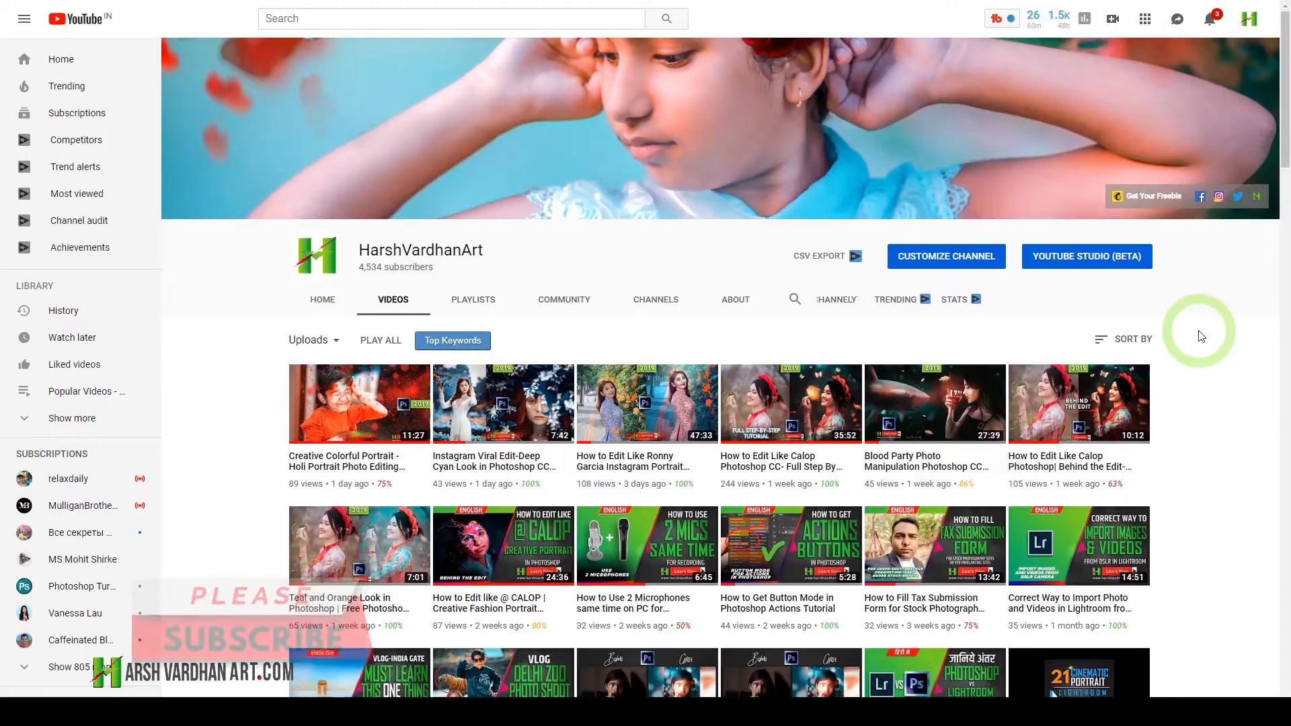
- Browse through the channel's uploaded videos, from the newest uploads back to those about a year old
scroll(1201, 336, down, 2)
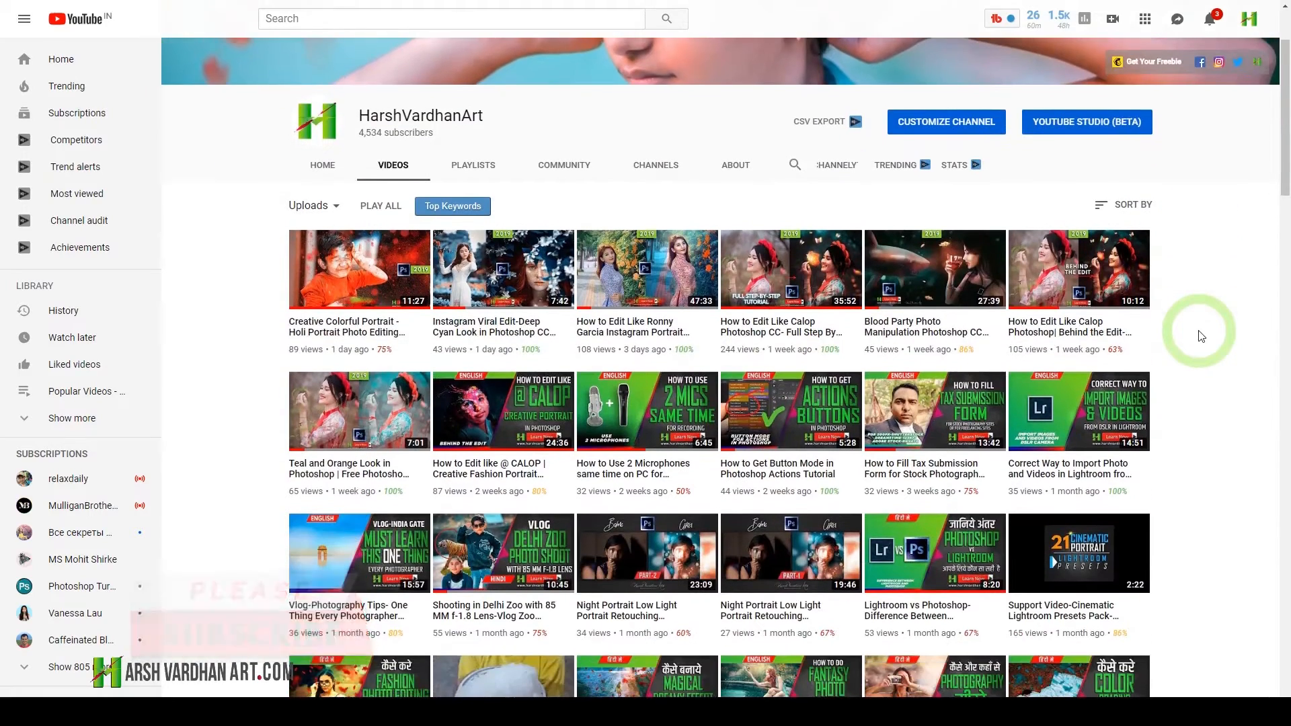
scroll(1201, 336, down, 4)
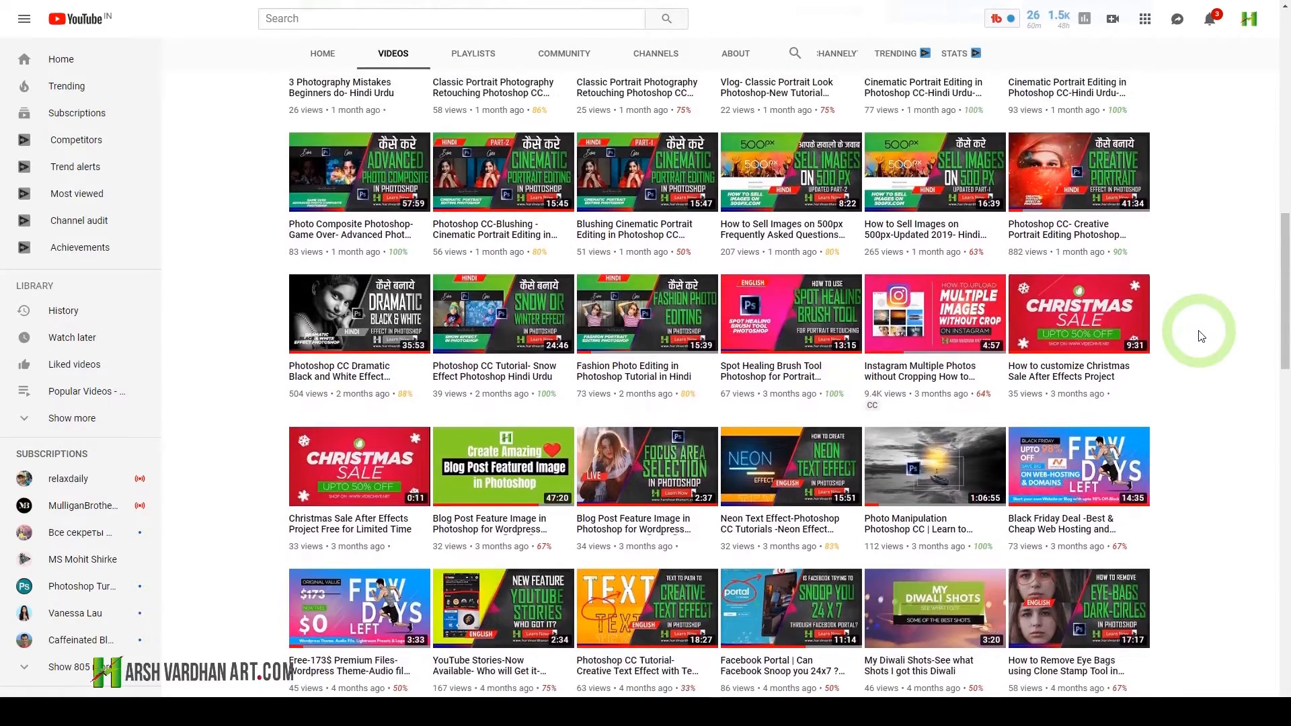
scroll(1201, 336, down, 4)
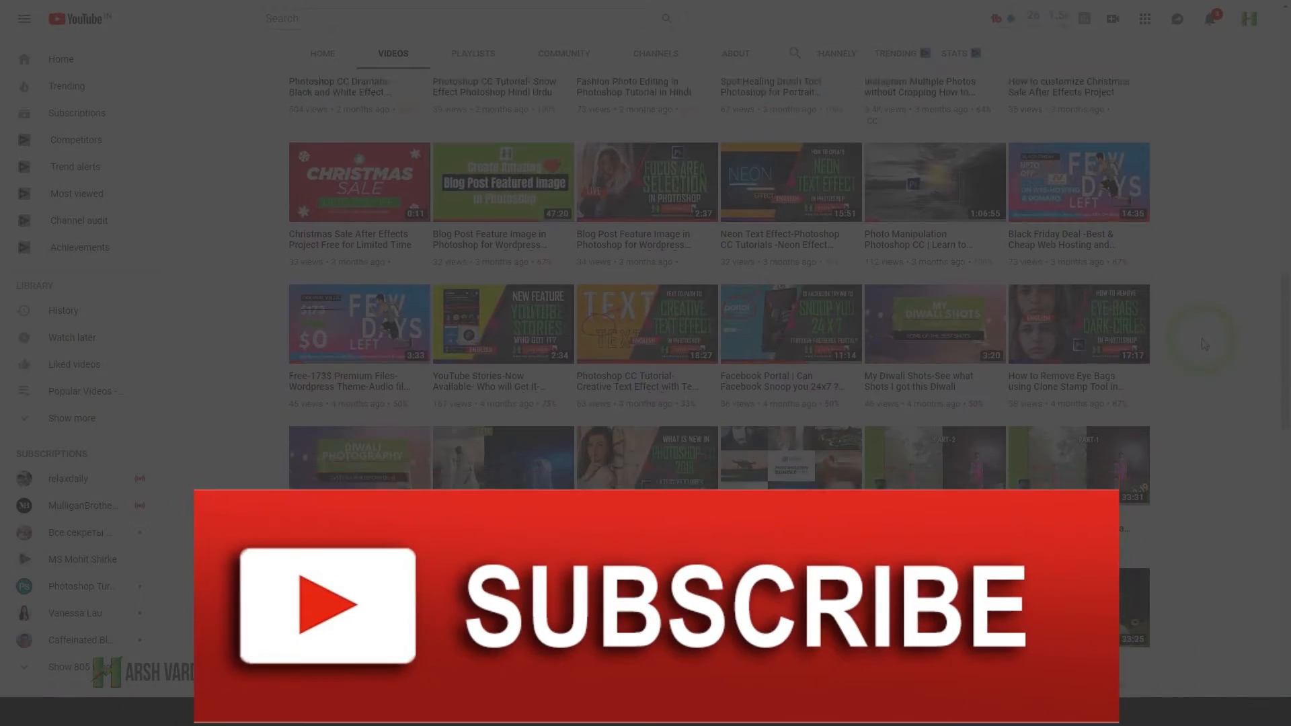
scroll(1203, 344, down, 1)
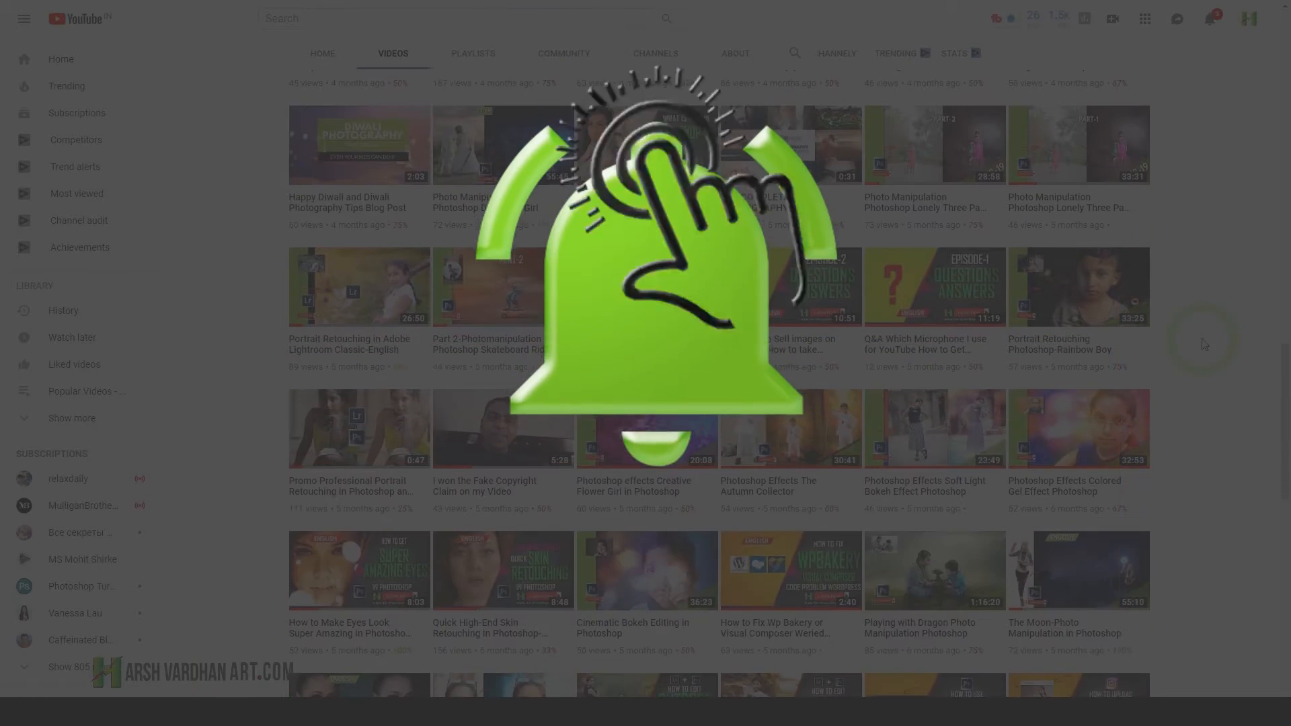
scroll(1204, 344, down, 2)
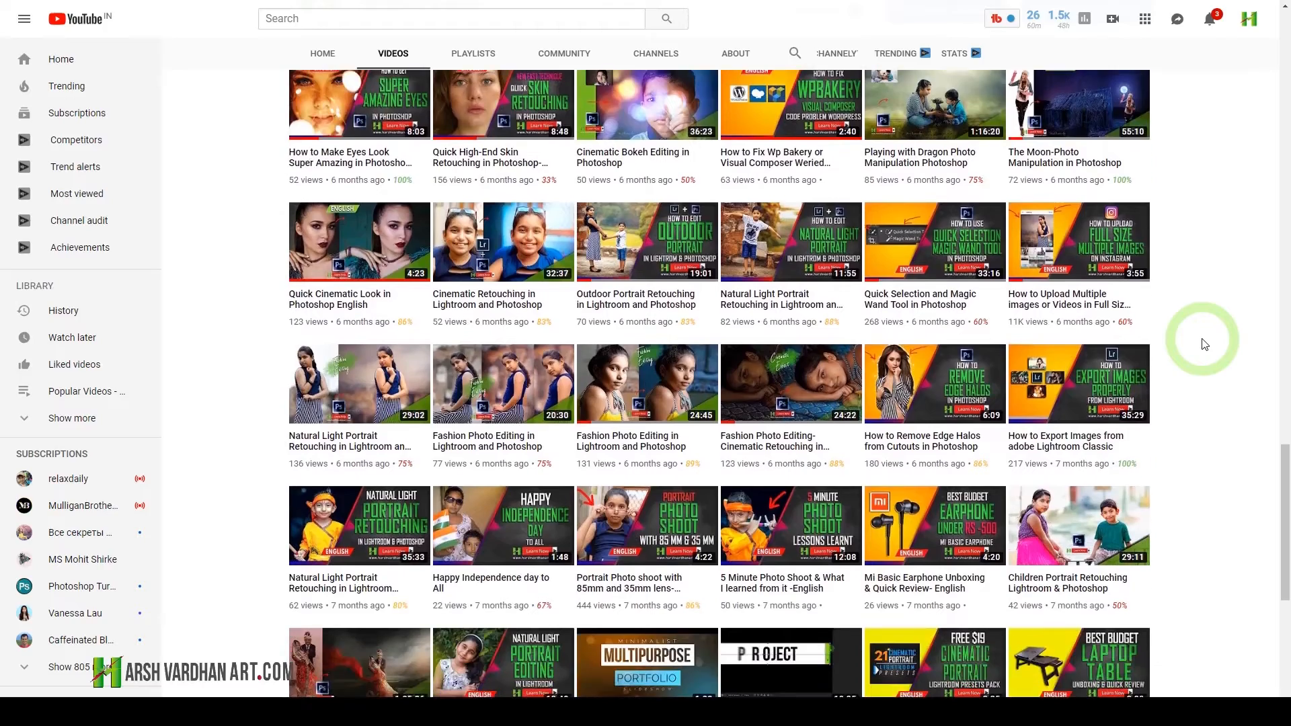
scroll(1203, 345, down, 4)
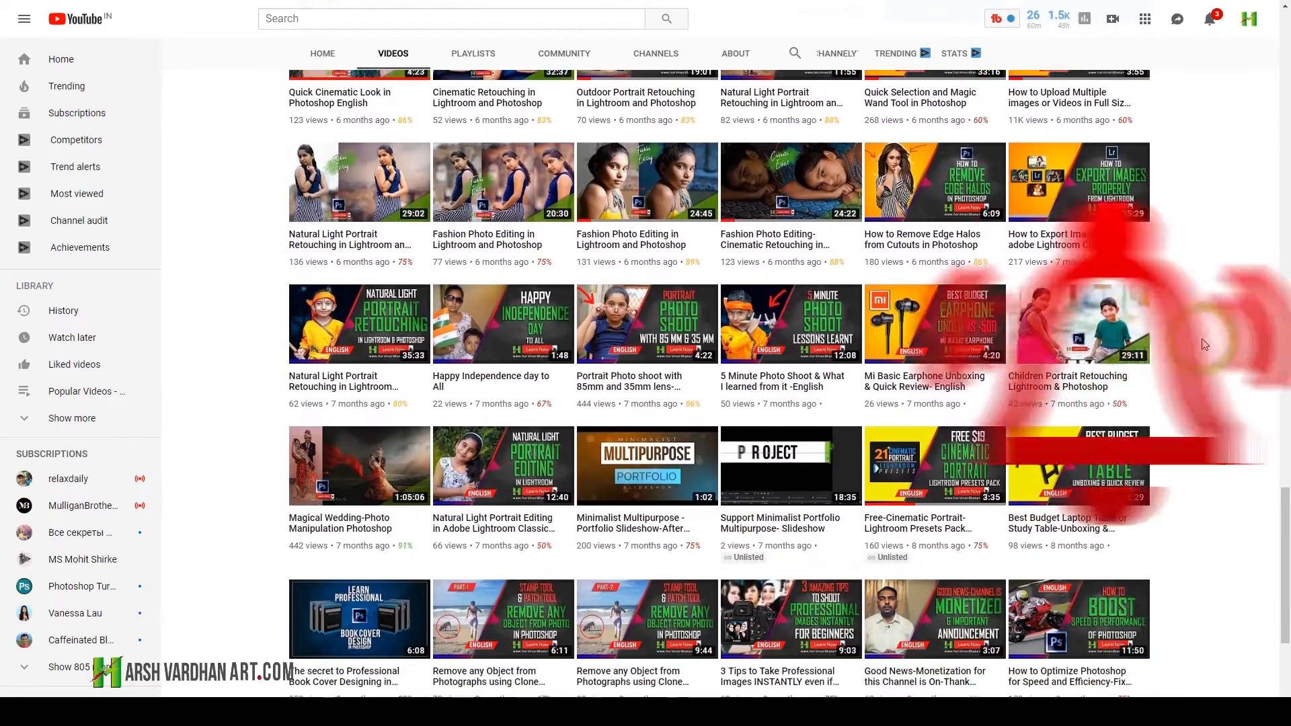
scroll(1203, 344, down, 4)
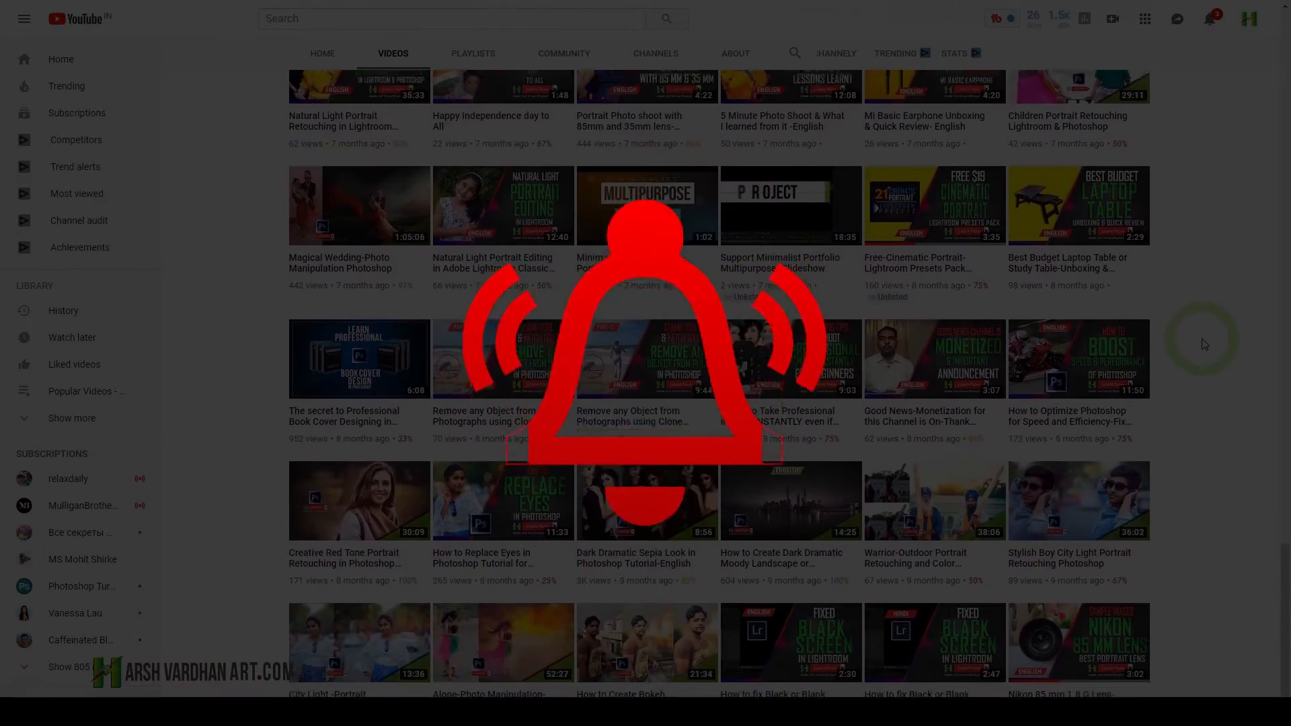
scroll(1204, 344, down, 4)
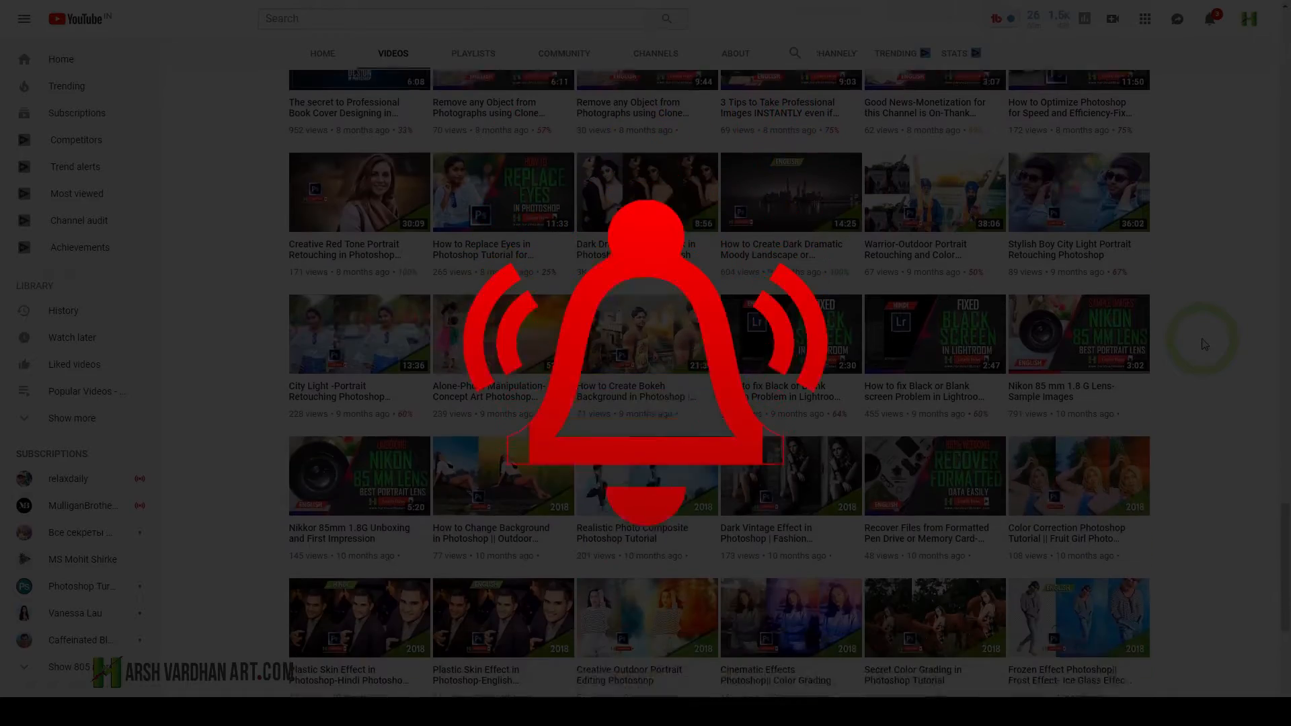
scroll(1203, 344, down, 6)
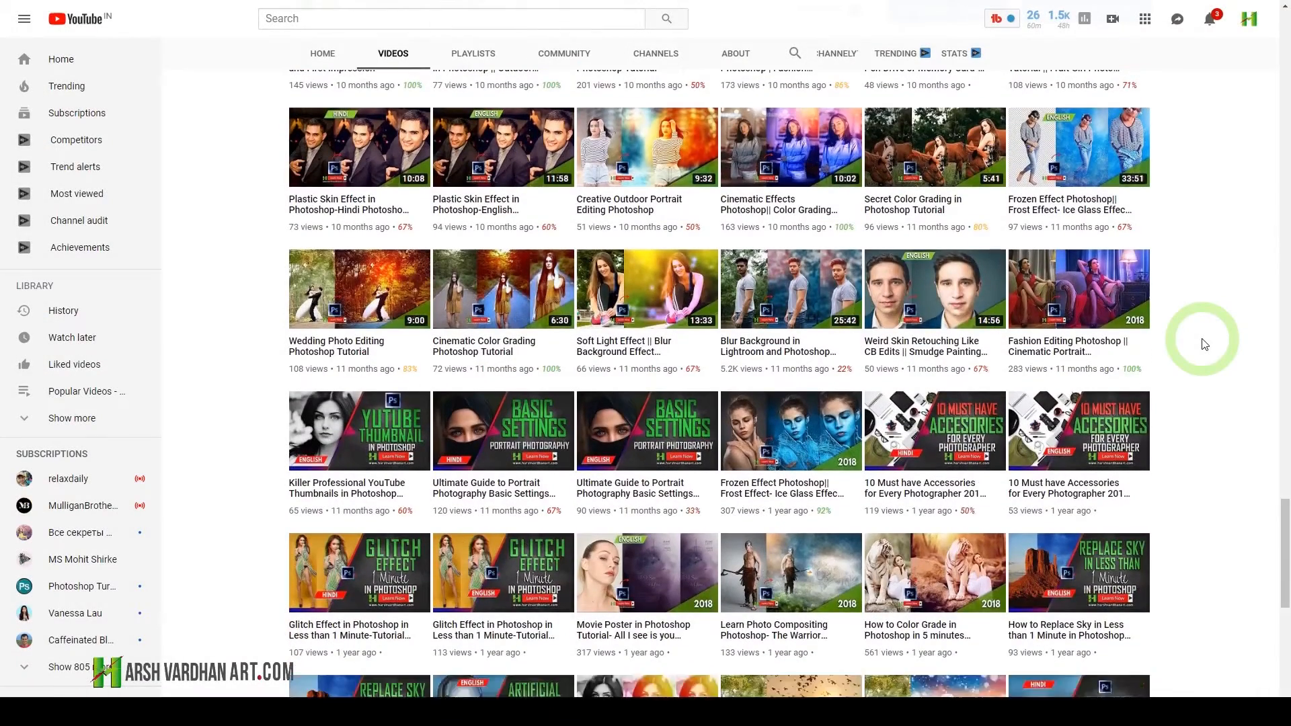
scroll(1203, 344, down, 6)
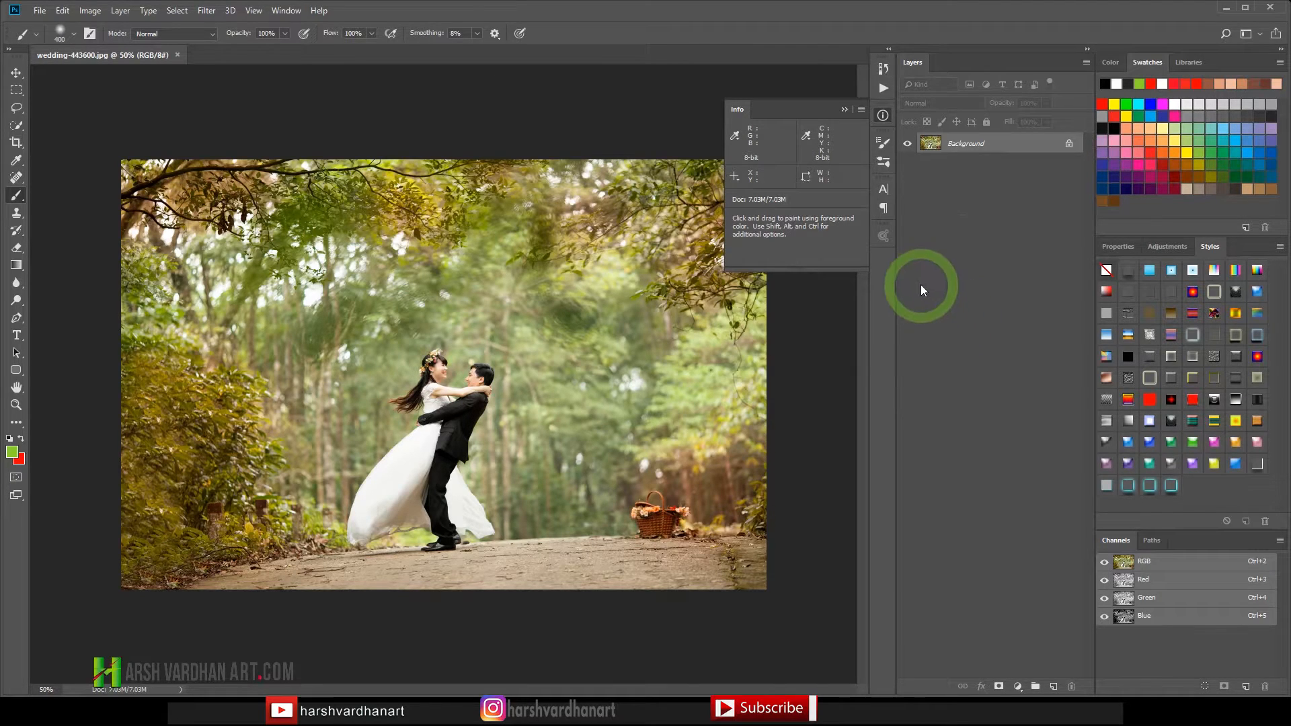
click(885, 89)
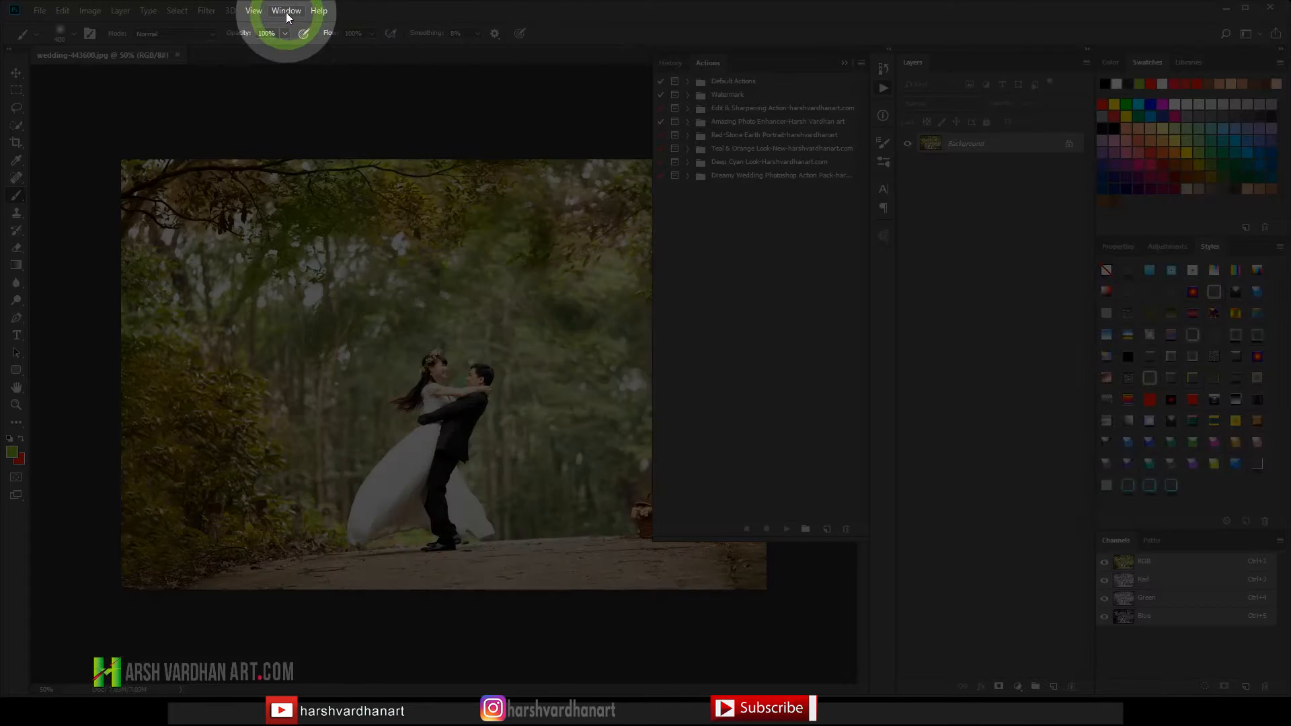
click(286, 11)
click(330, 108)
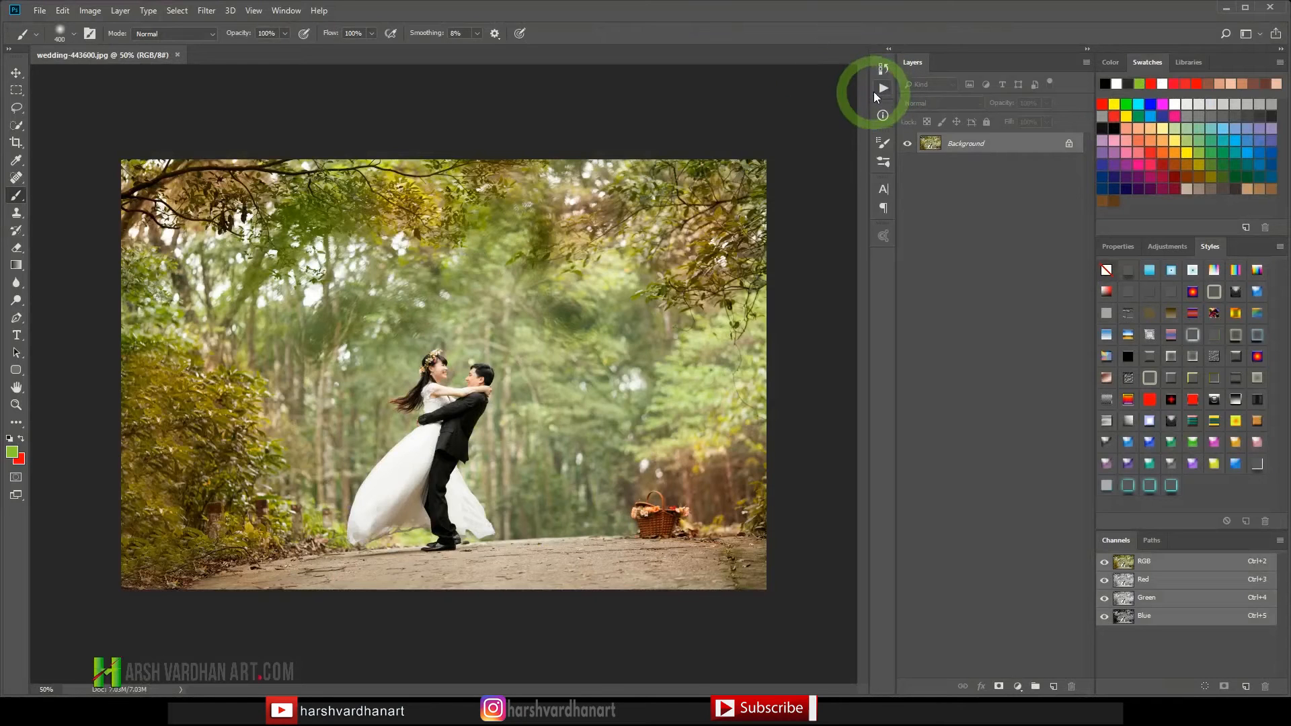
- Load the Dreamy Wedding Photoshop Action Pack file from the Actions Presets Harshvardhanart.com folder, displaying the files as icons
click(882, 88)
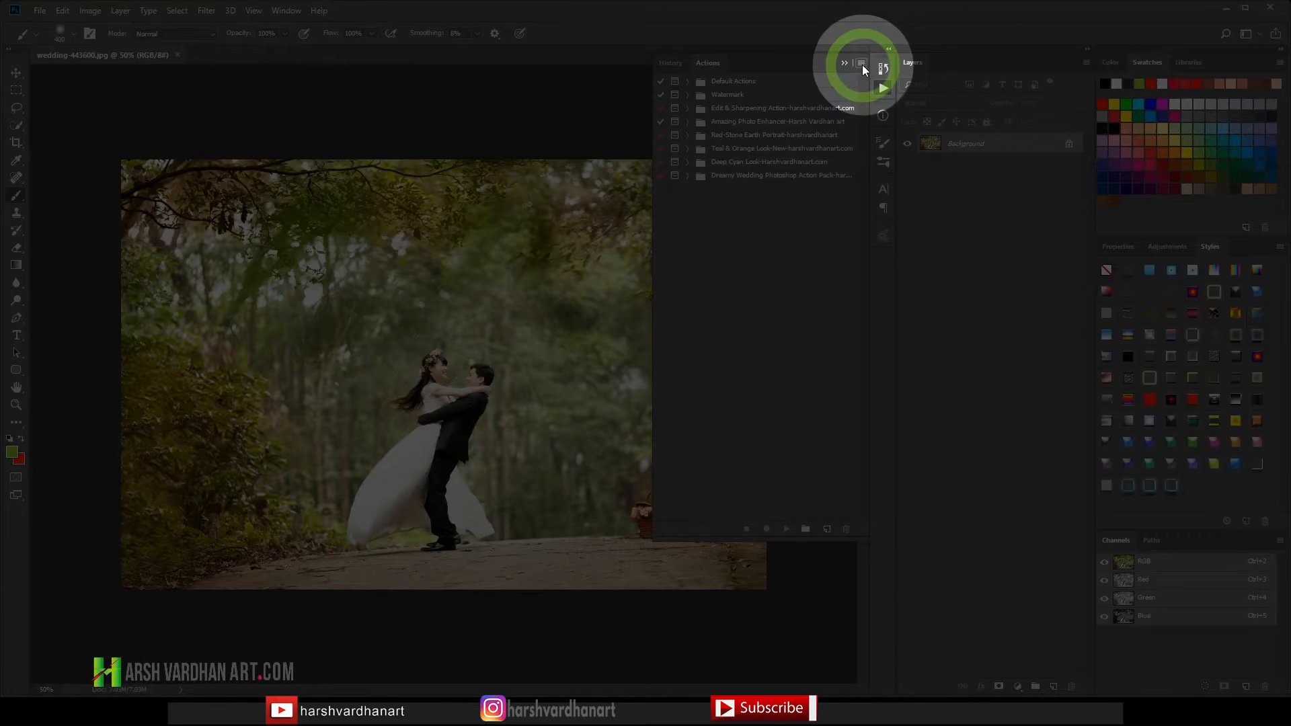
click(862, 65)
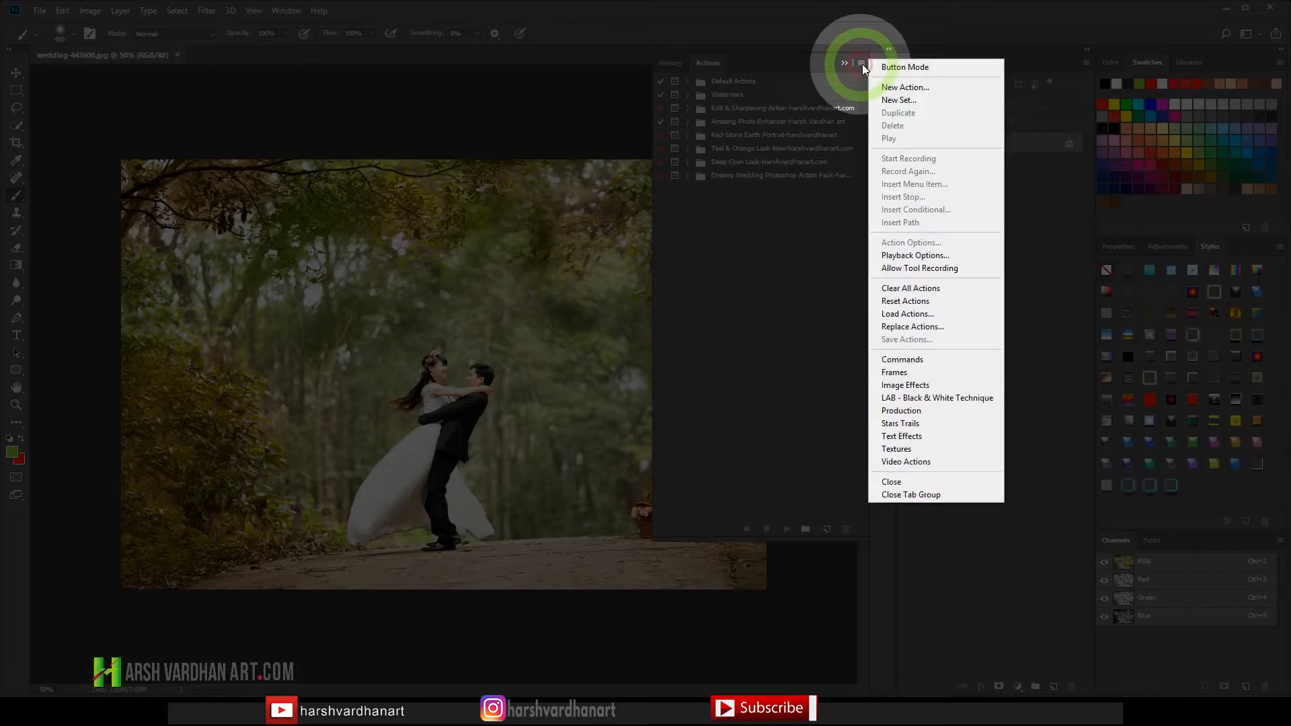
click(934, 316)
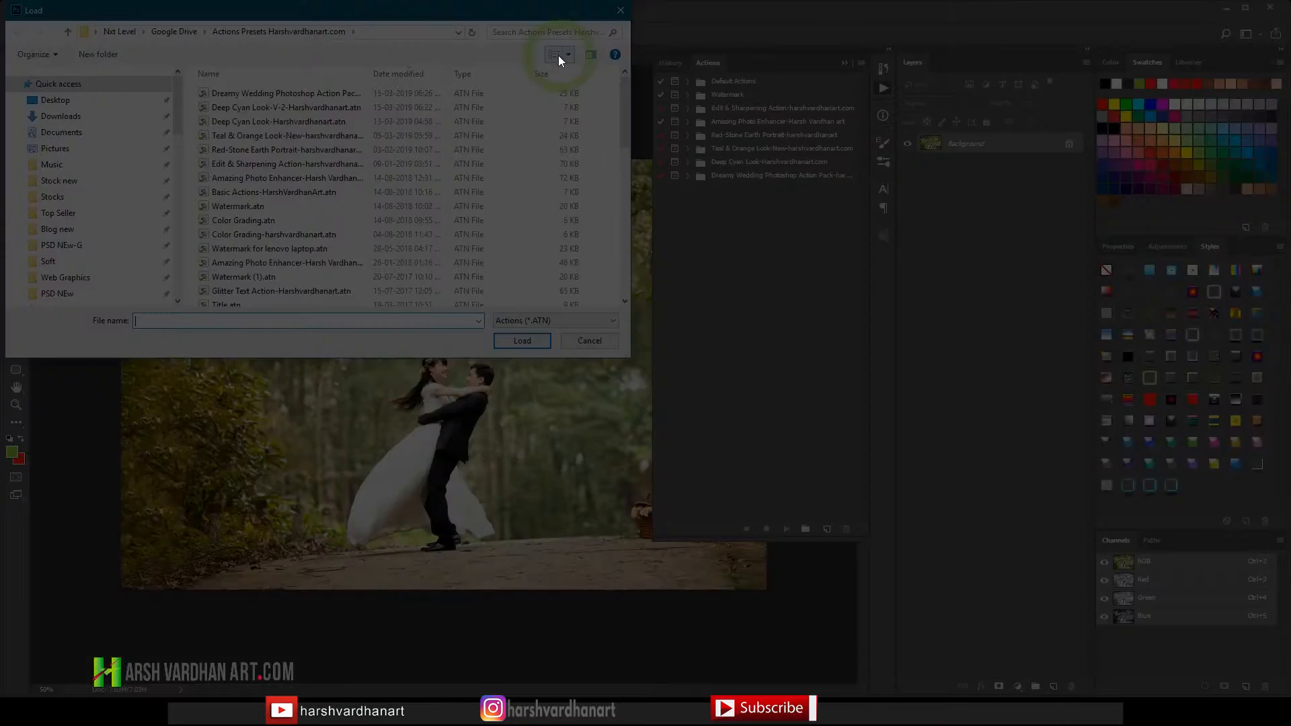
click(567, 59)
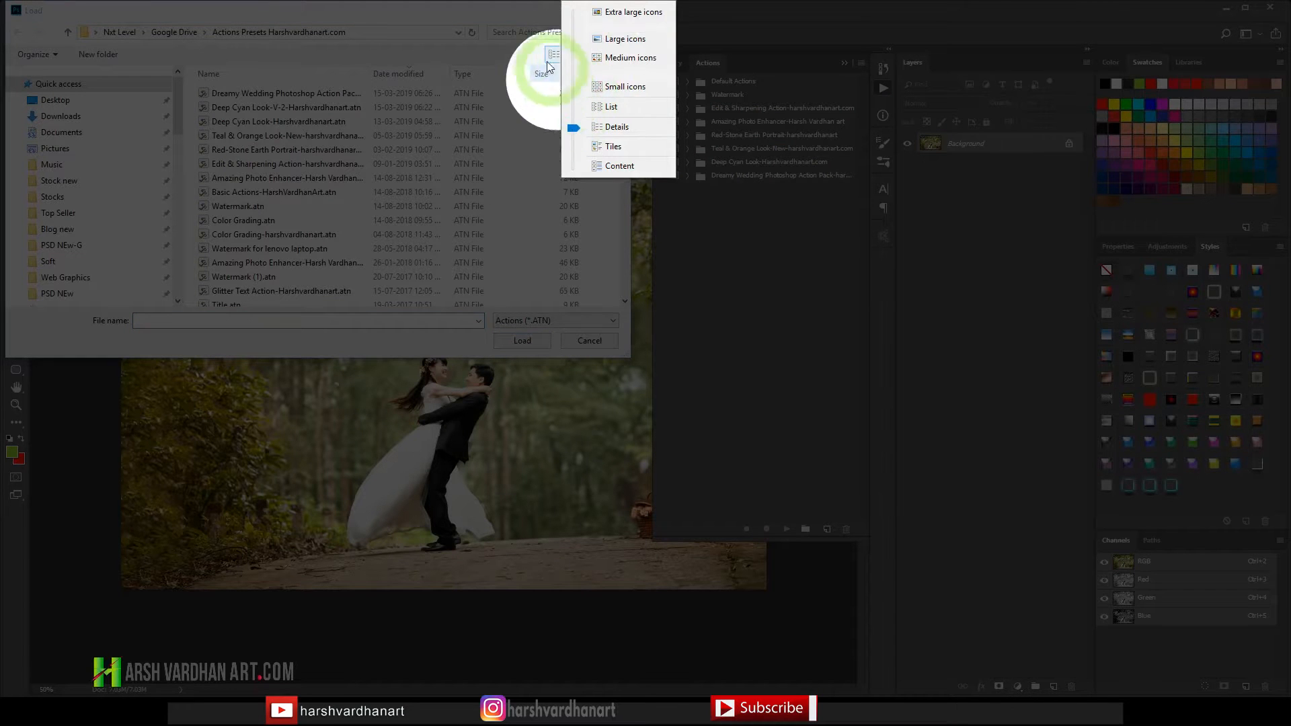
click(572, 52)
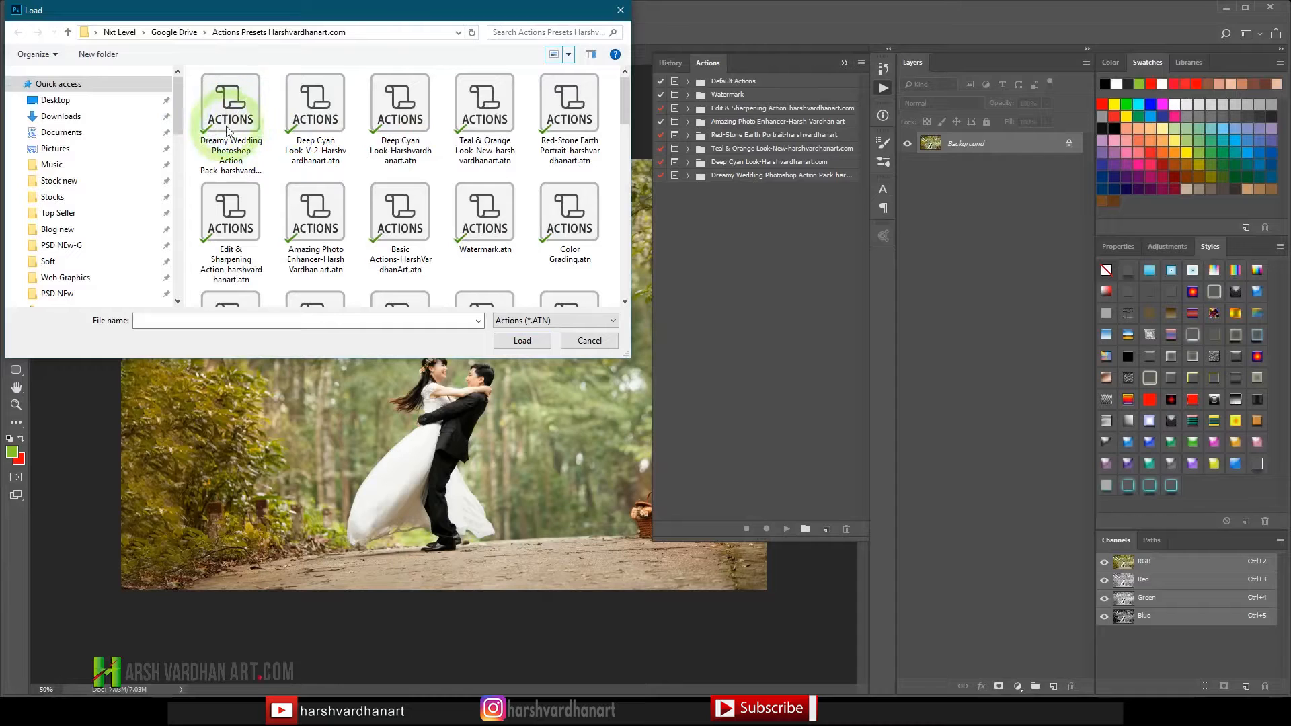
click(230, 127)
click(522, 341)
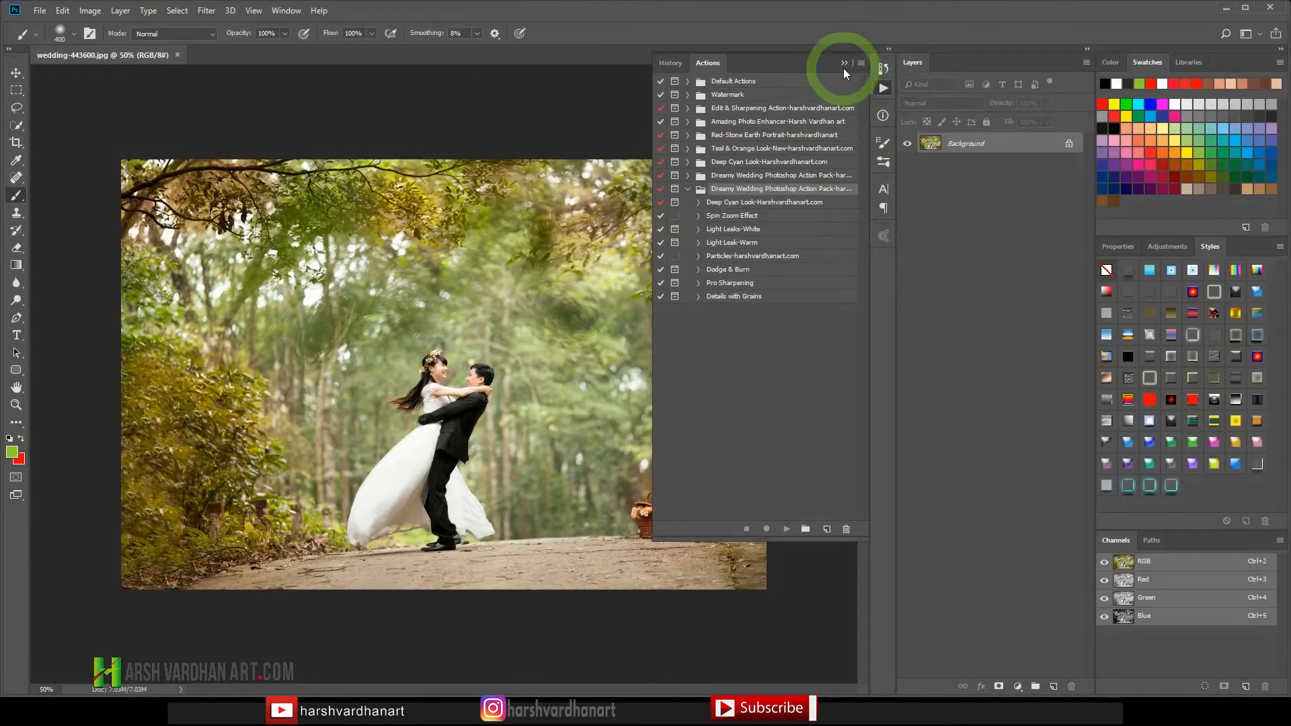
- Switch the Actions display to Button Mode and look through the action buttons down to the end
click(863, 63)
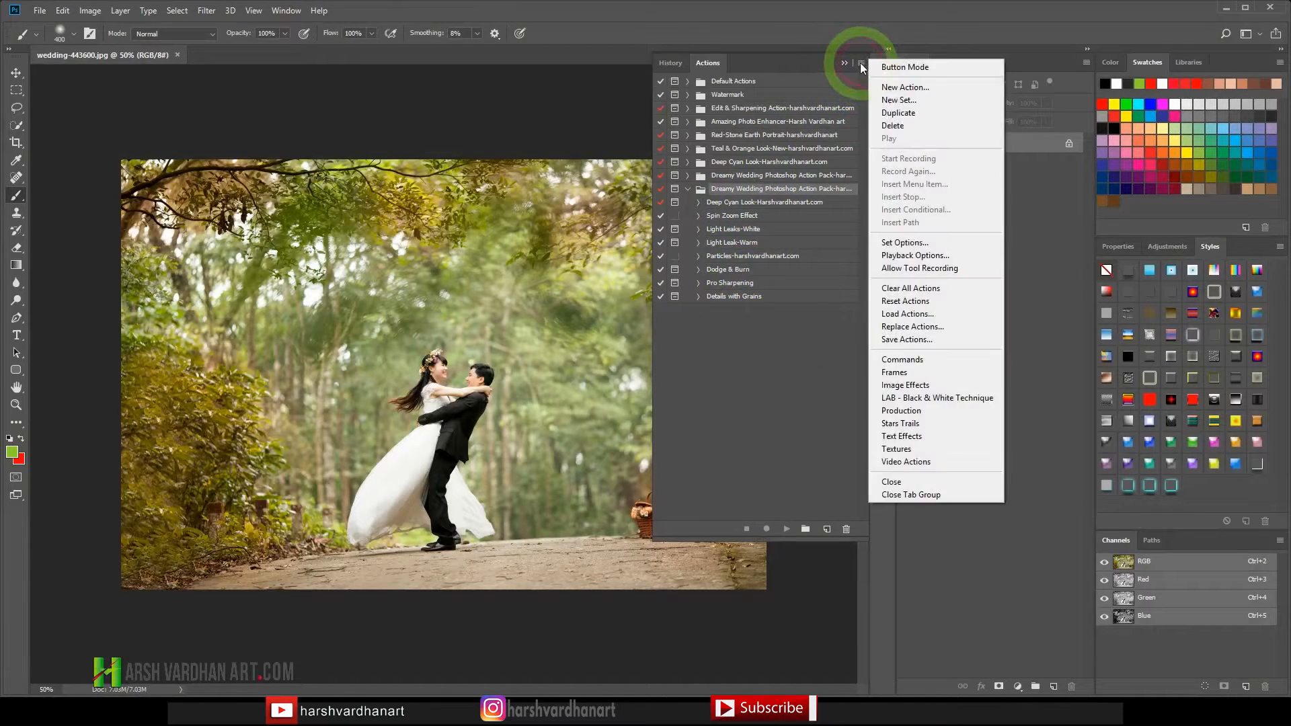
click(893, 67)
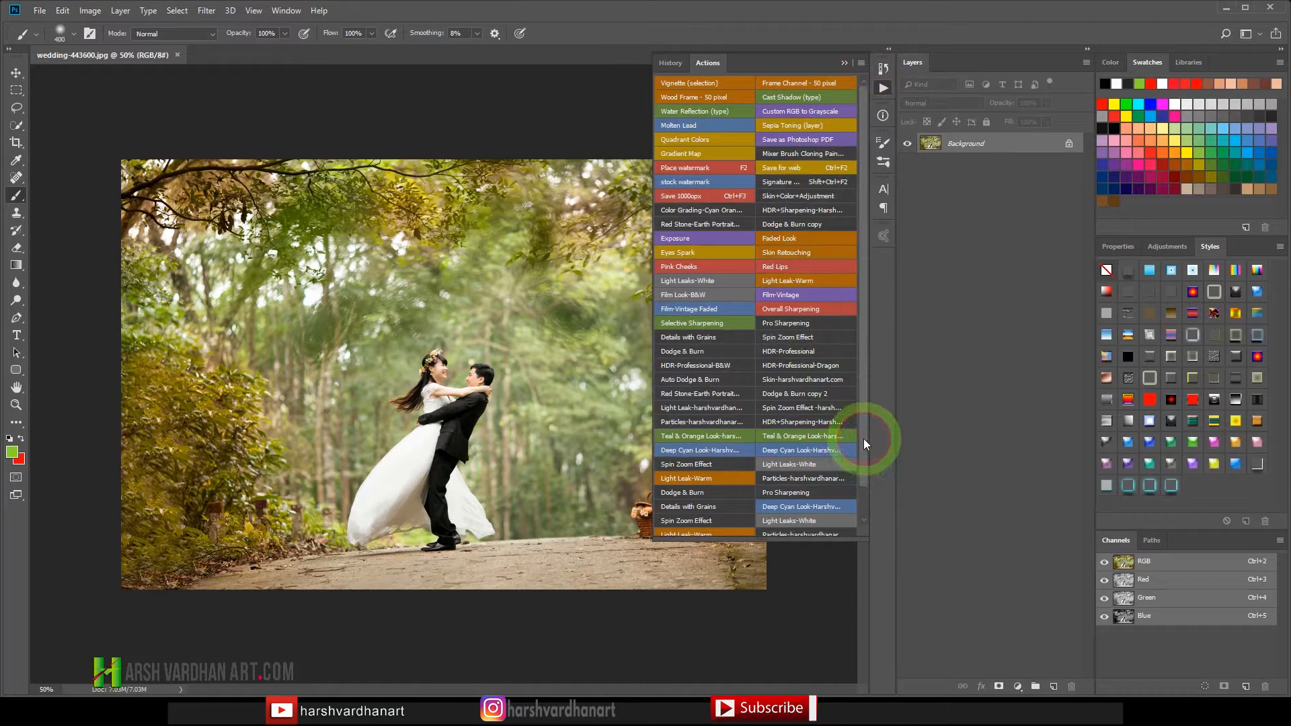
drag(864, 438, 860, 501)
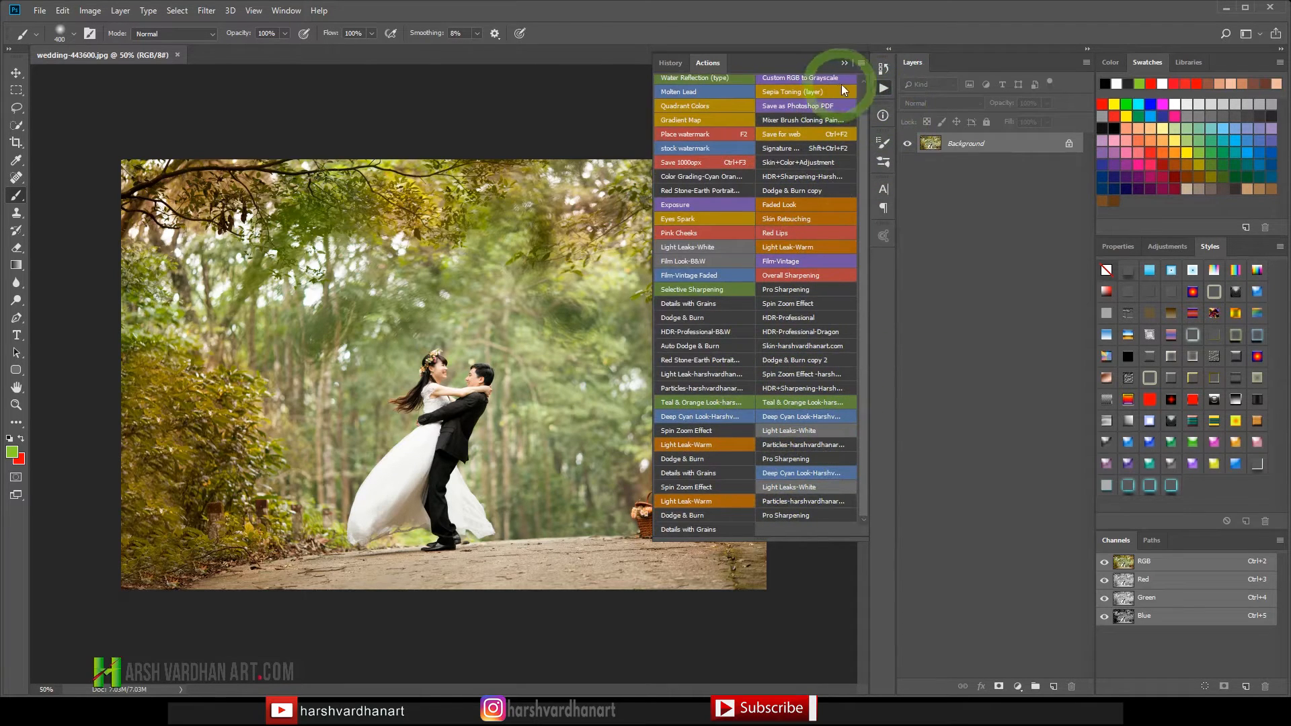
- Turn Button Mode off to return the actions to the expandable list of sets
click(861, 63)
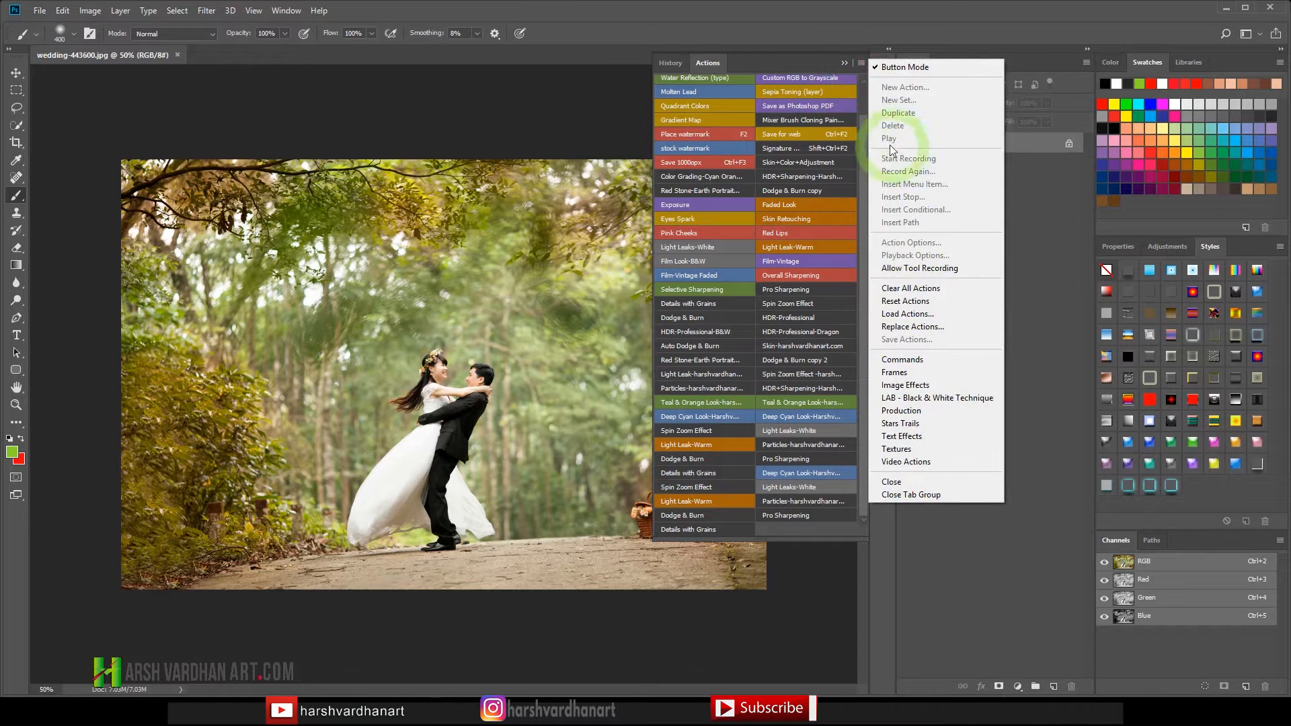
click(882, 67)
click(861, 62)
click(889, 63)
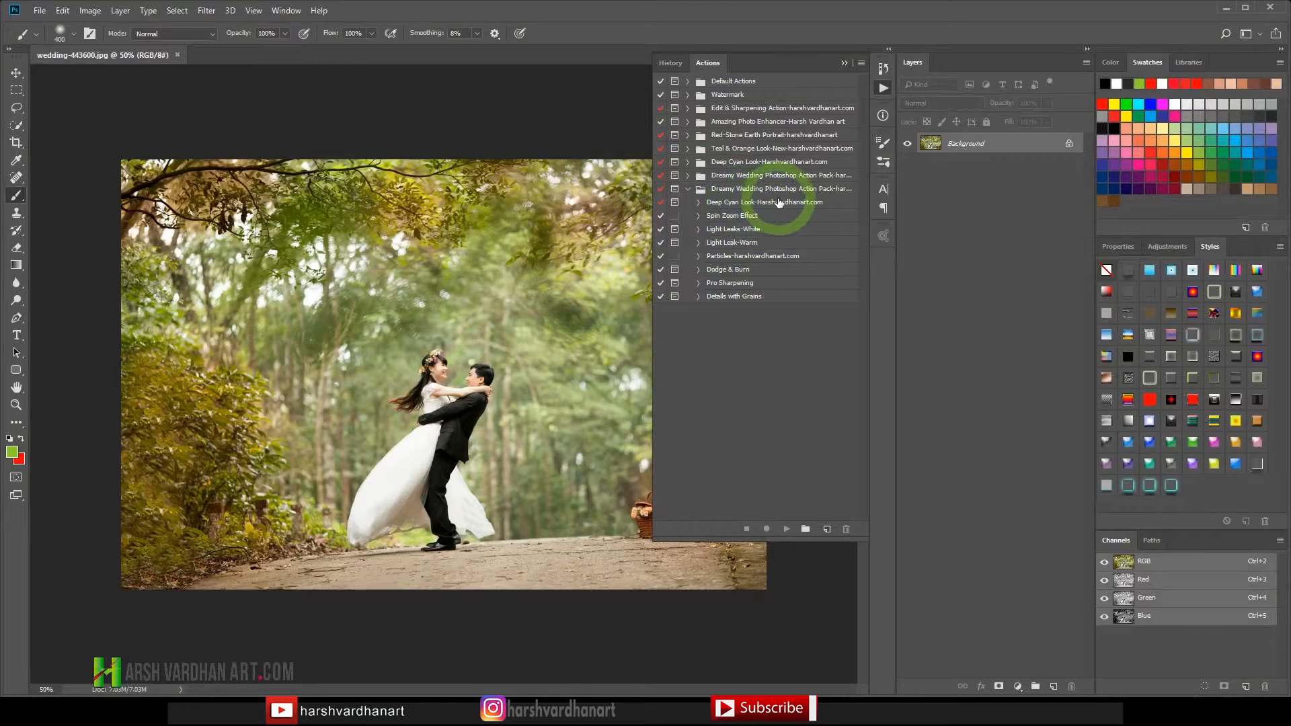
click(769, 199)
click(774, 191)
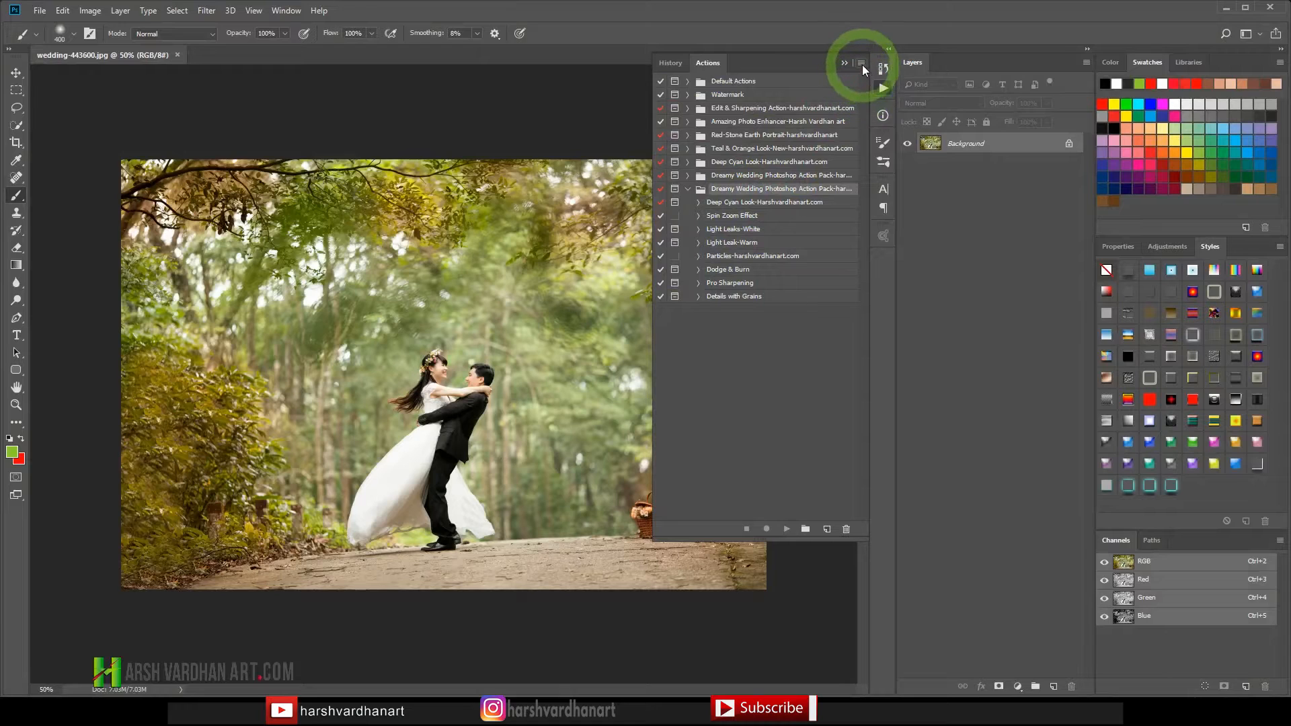
click(861, 63)
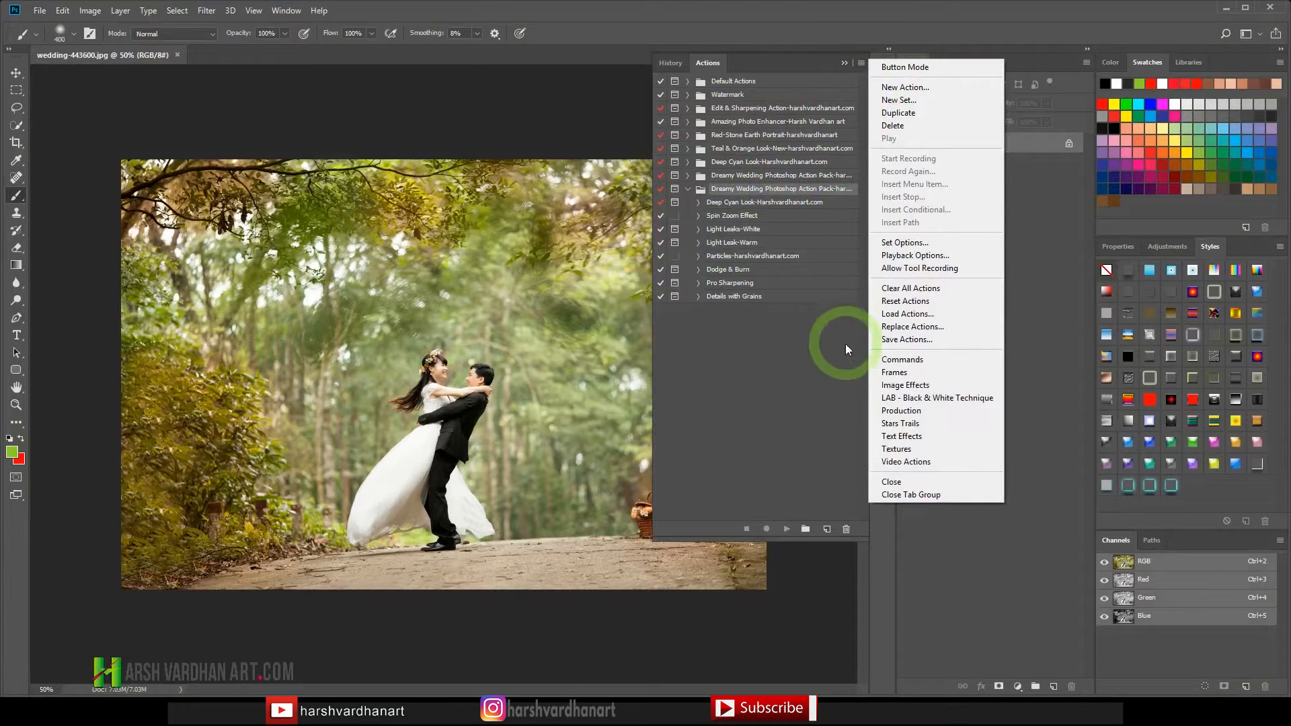
click(766, 344)
click(754, 194)
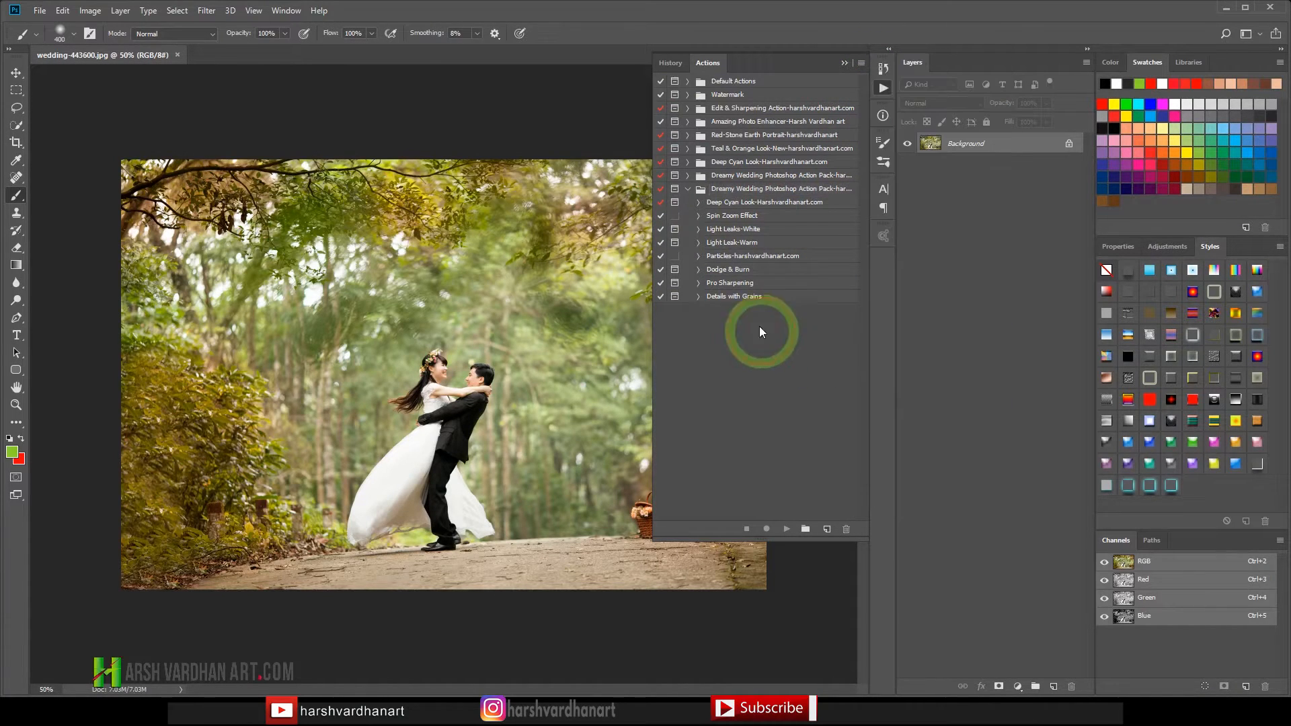
- Play the Deep Cyan Look action from the newly loaded wedding pack, choosing Don't Flatten for the mode change, and collapse the actions list
click(732, 203)
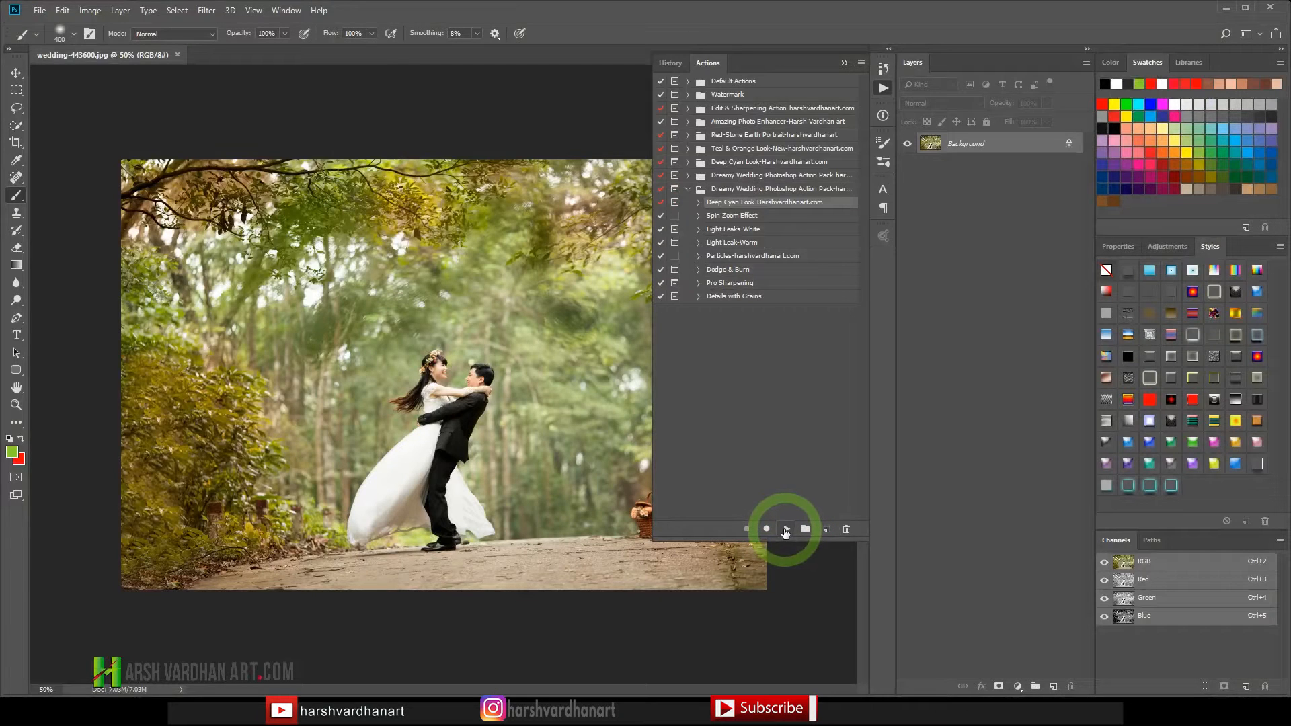
click(785, 531)
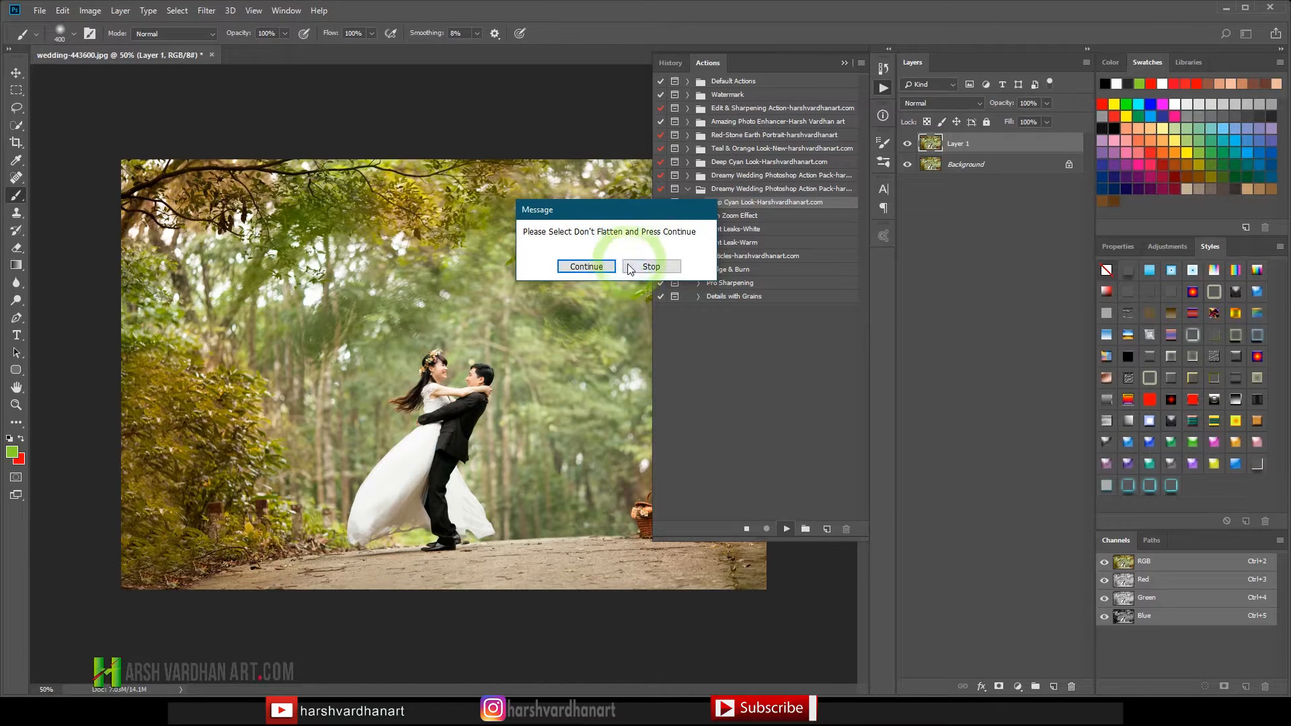
click(586, 267)
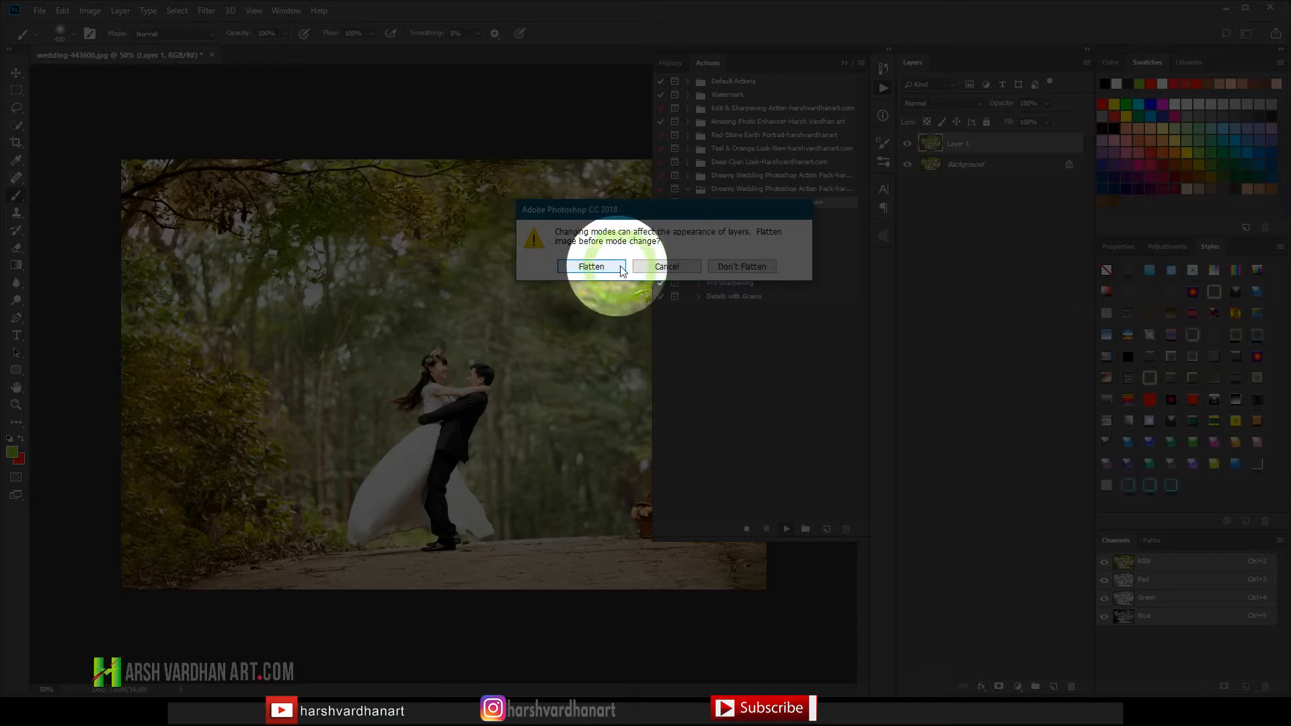
click(755, 269)
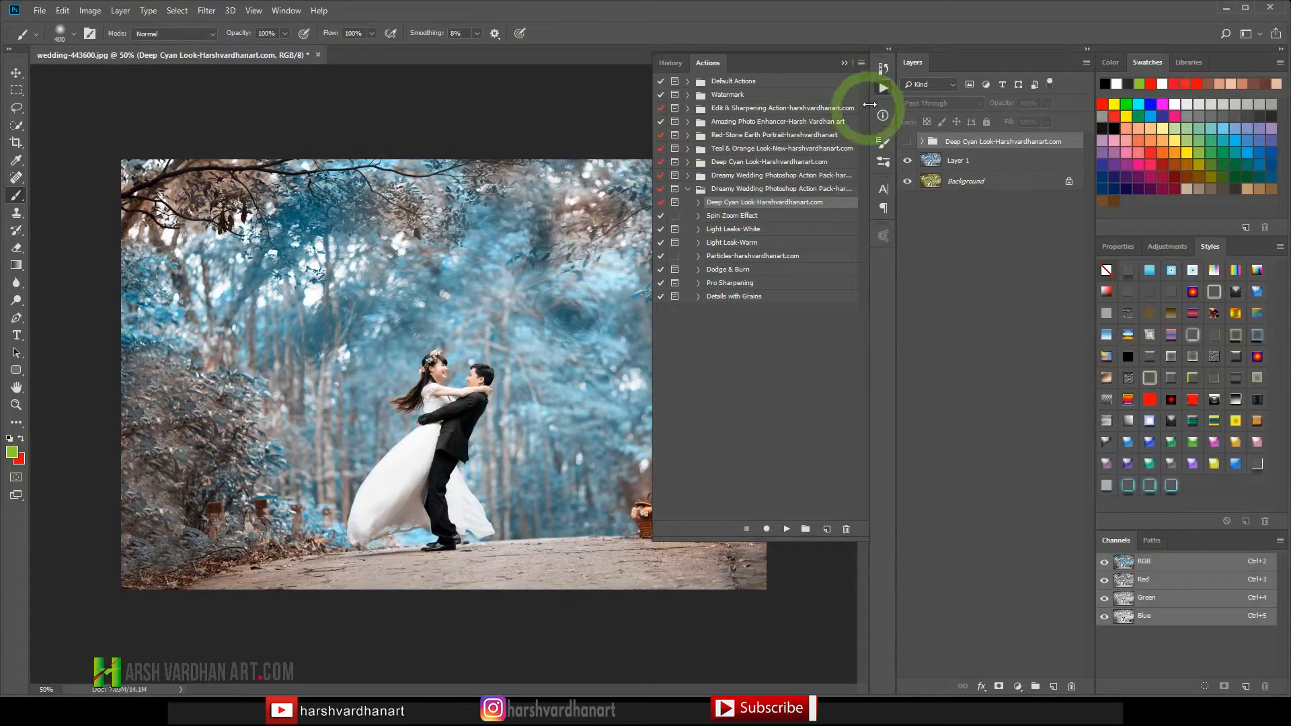
click(883, 88)
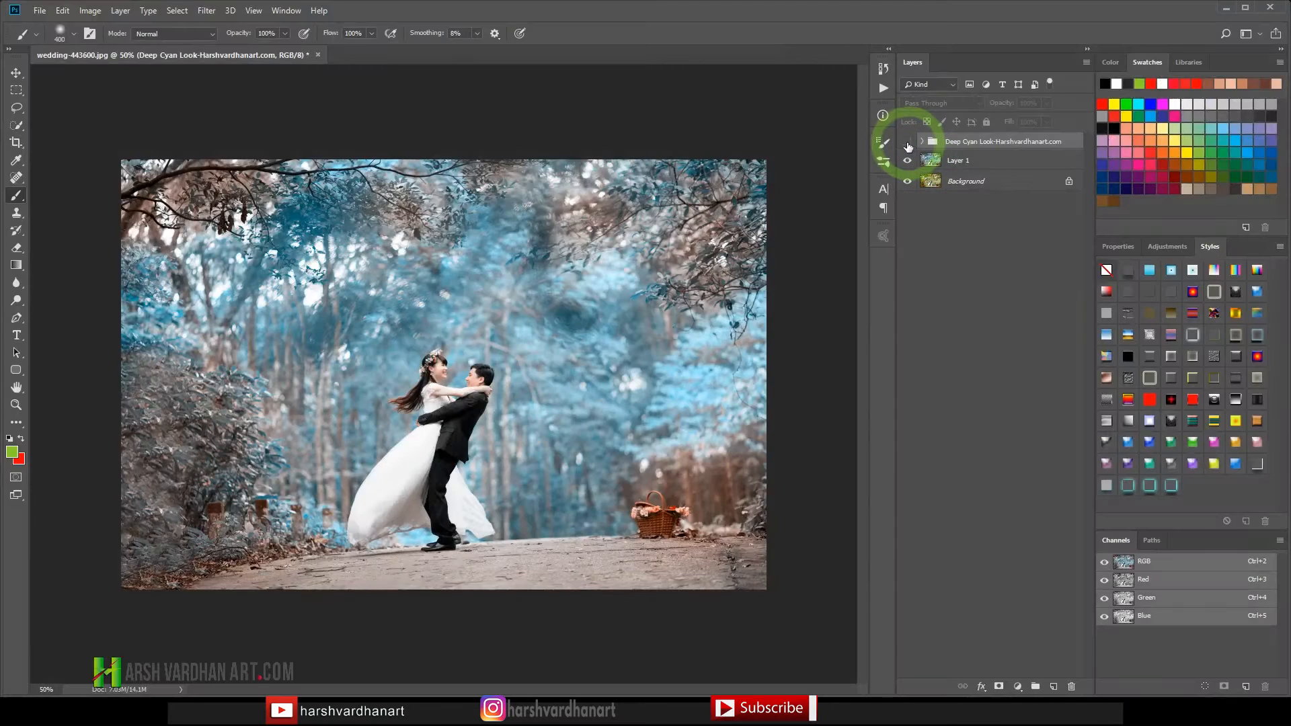
- Show the Deep Cyan Look group, expand it, and make only its Dark Background adjustment layer visible
click(905, 142)
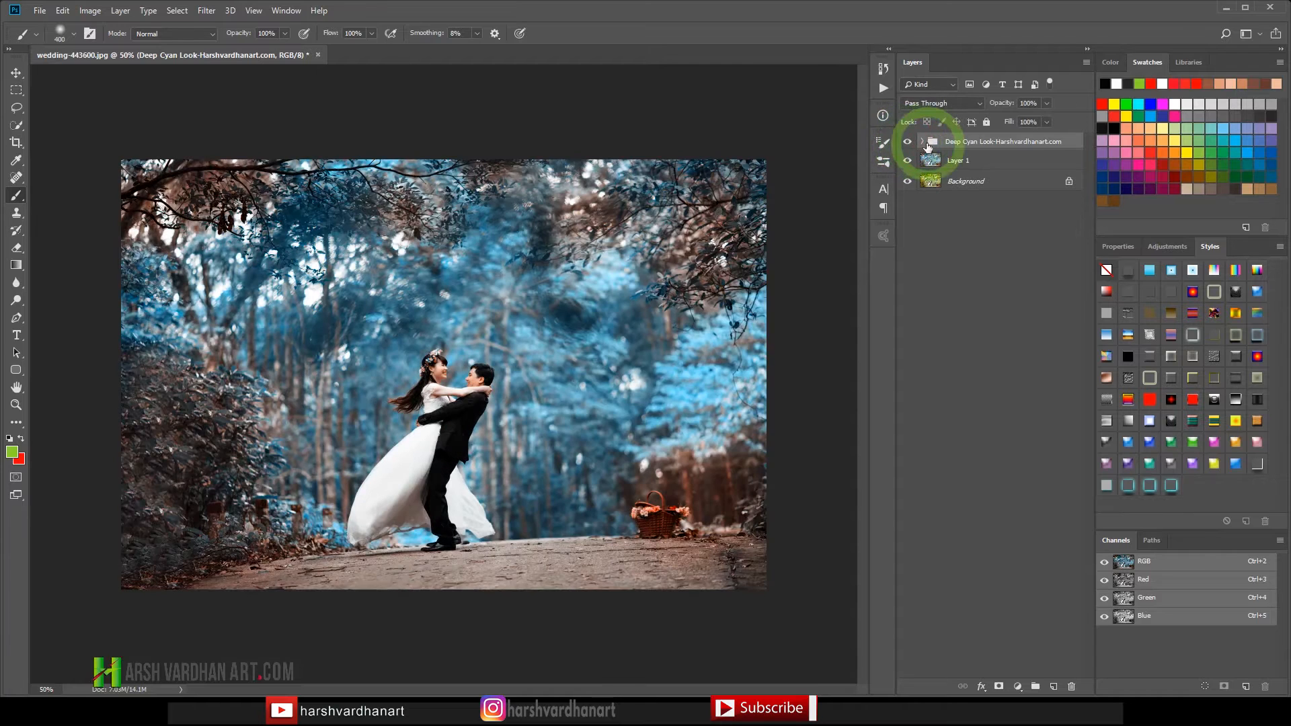
click(922, 143)
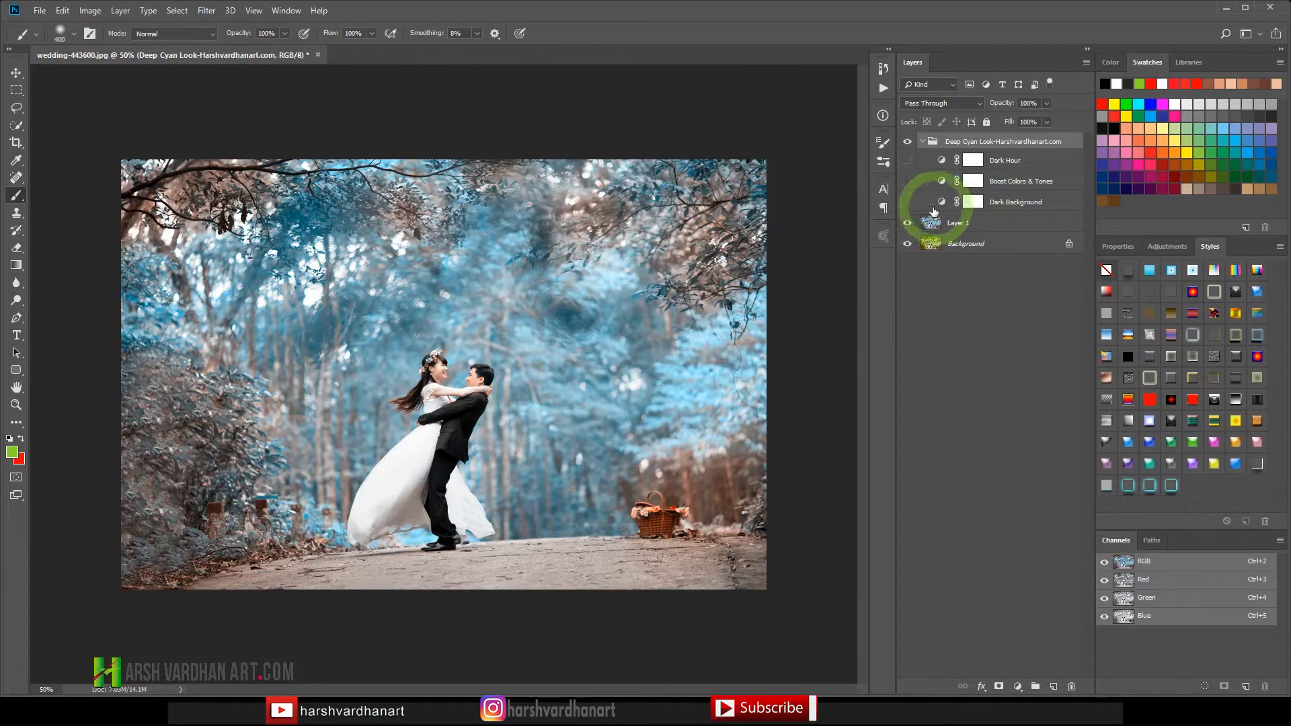
click(907, 203)
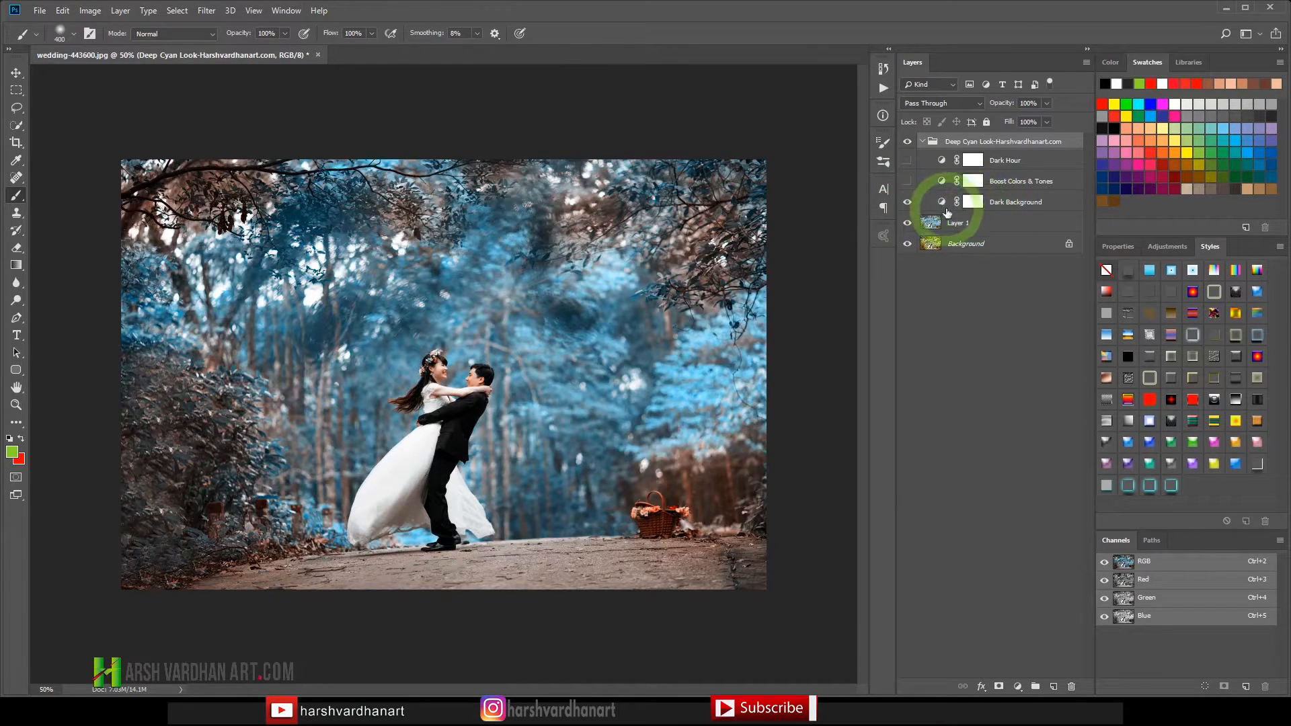
- Select the Dark Background layer's mask and check the brush's Shape Dynamics and Transfer settings
click(974, 207)
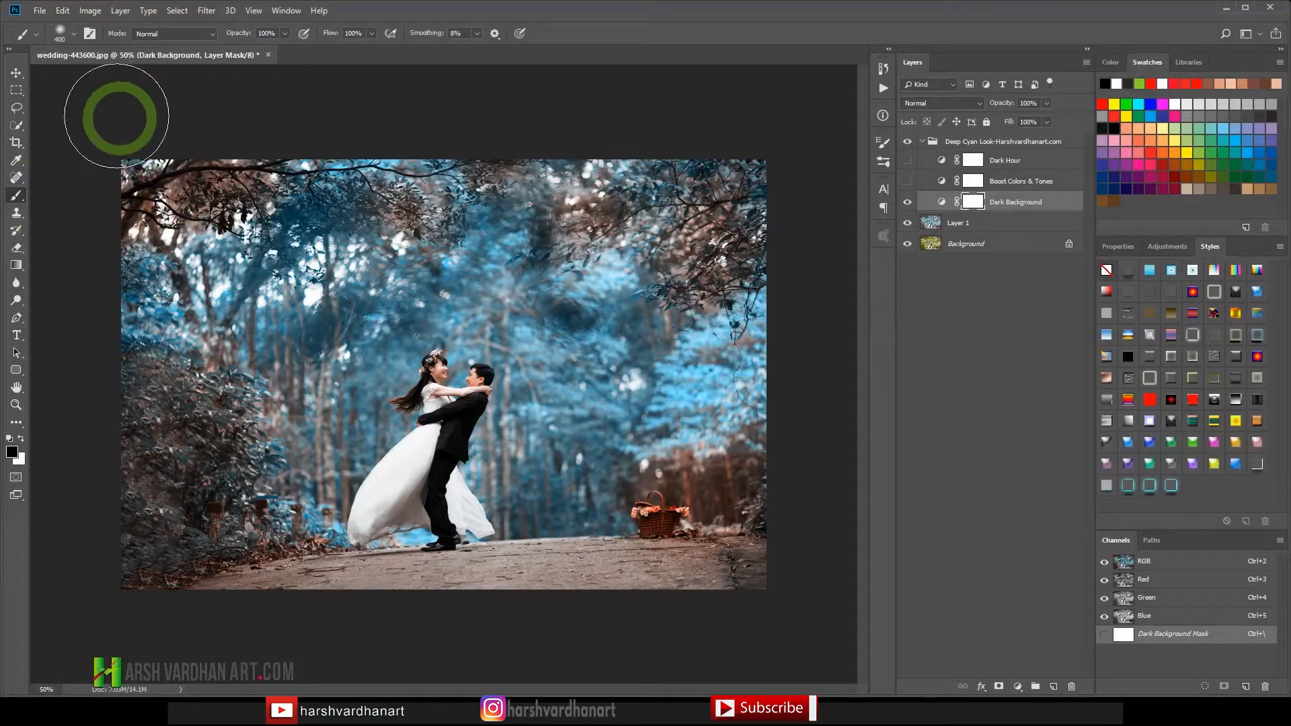
mouse_move(477, 366)
mouse_down()
mouse_move(440, 355)
mouse_move(431, 397)
mouse_move(441, 369)
mouse_move(461, 385)
mouse_up()
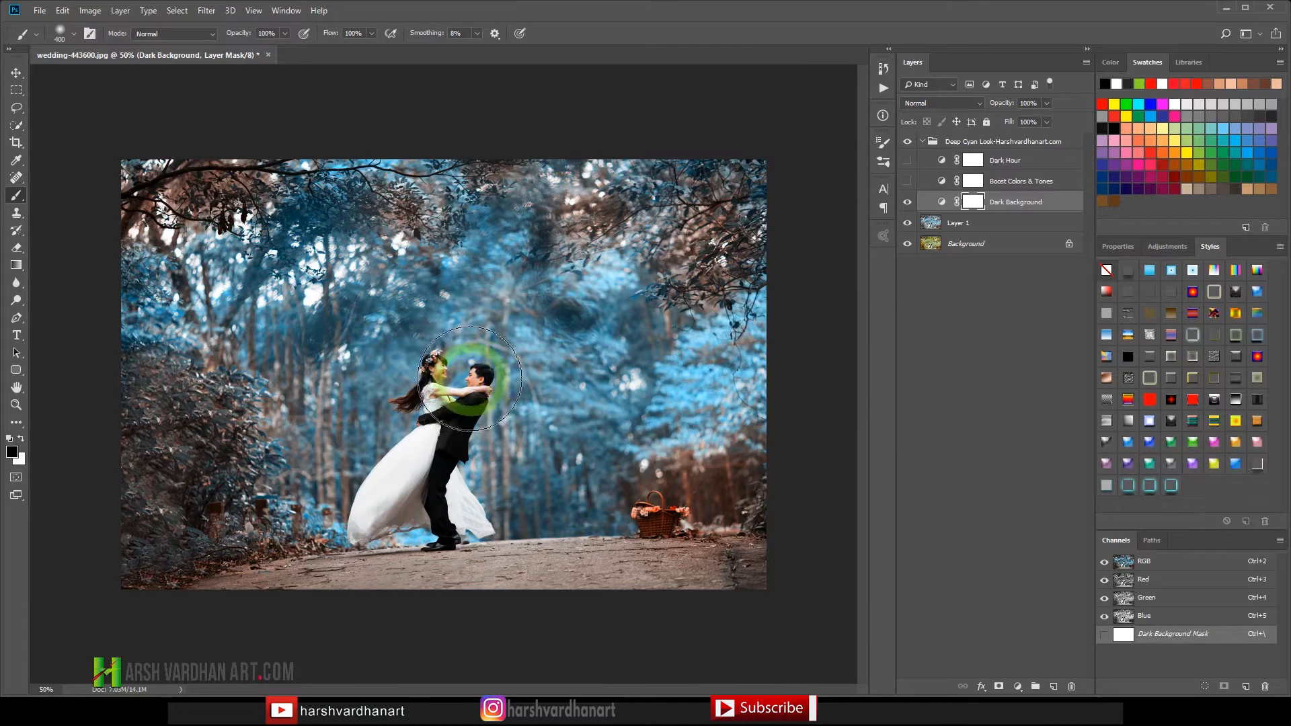
click(878, 144)
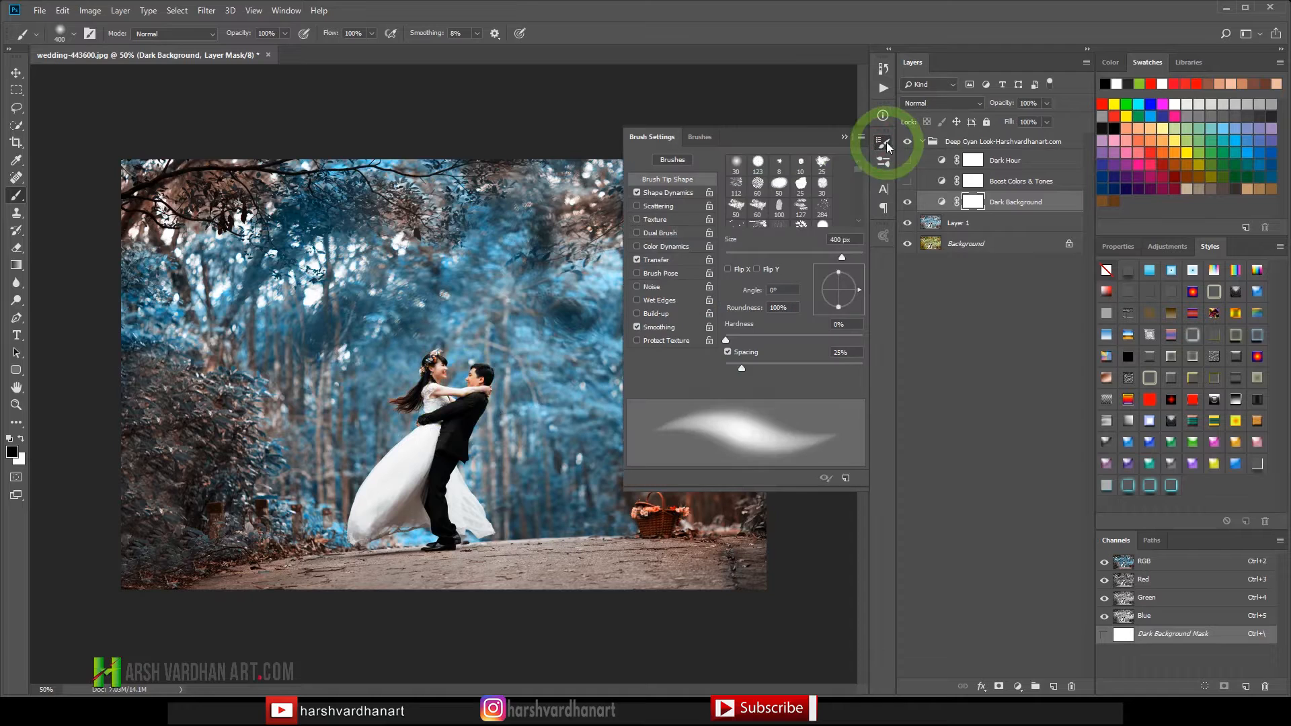
click(673, 194)
click(656, 259)
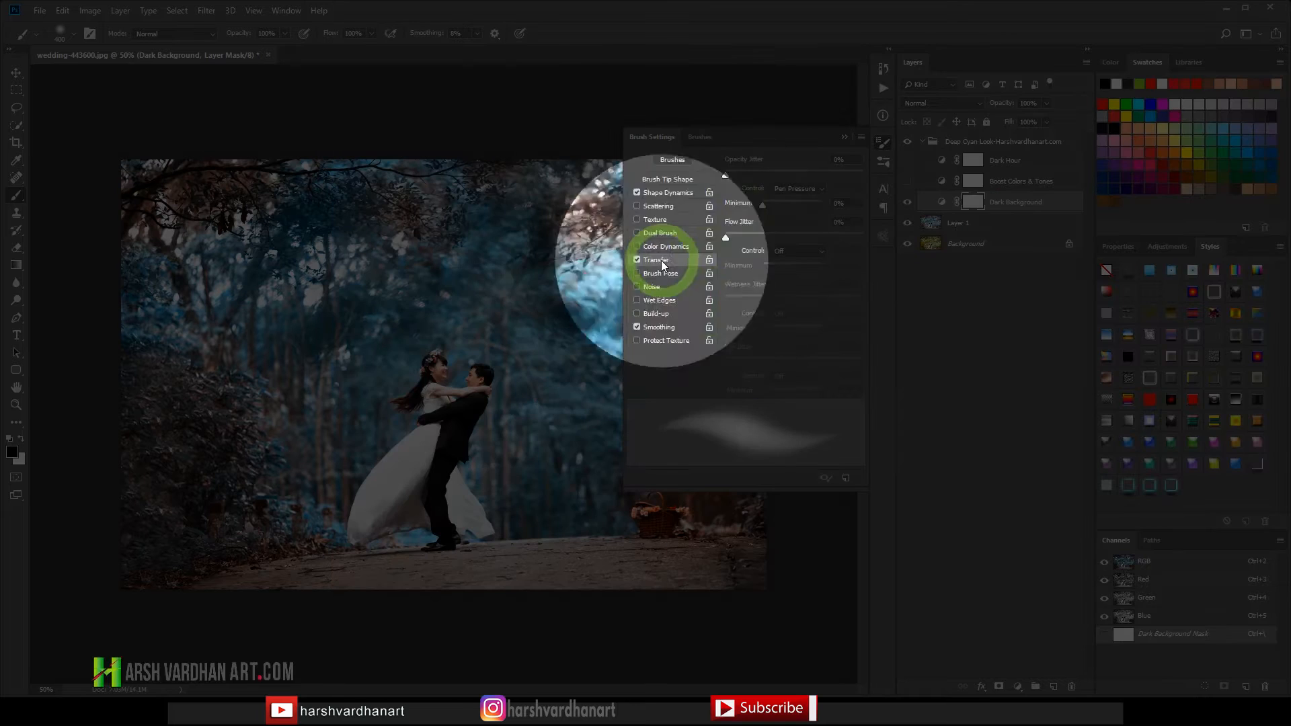
- Paint black over the couple on the Dark Background mask to remove the darkening from them
click(498, 400)
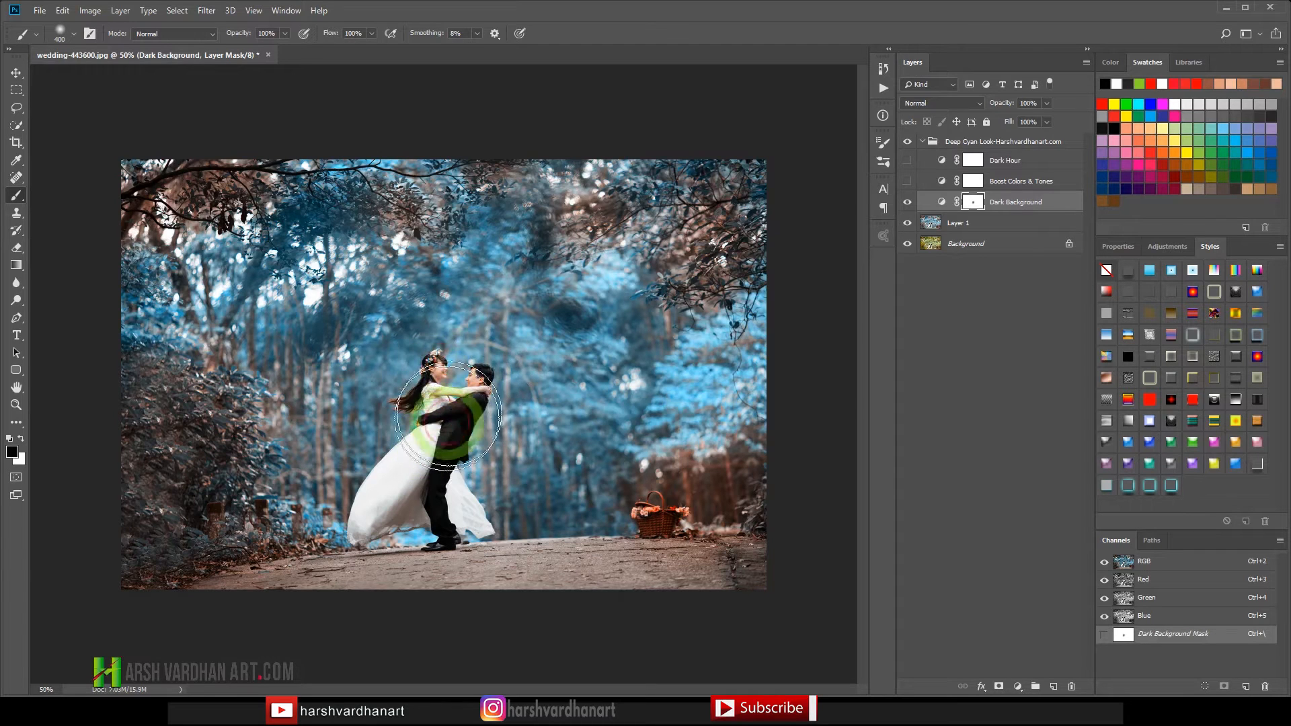
mouse_move(454, 412)
mouse_down()
mouse_move(389, 514)
mouse_move(423, 472)
mouse_move(463, 524)
mouse_move(422, 529)
mouse_move(403, 509)
mouse_move(447, 369)
mouse_move(478, 390)
mouse_move(435, 373)
mouse_move(403, 405)
mouse_move(479, 383)
mouse_move(436, 445)
mouse_move(475, 513)
mouse_move(380, 502)
mouse_move(408, 390)
mouse_move(448, 362)
mouse_move(422, 426)
mouse_move(482, 408)
mouse_move(461, 396)
mouse_move(424, 418)
mouse_move(397, 528)
mouse_move(462, 509)
mouse_up()
mouse_move(501, 275)
mouse_down()
mouse_move(446, 332)
mouse_move(446, 259)
mouse_move(425, 306)
mouse_up()
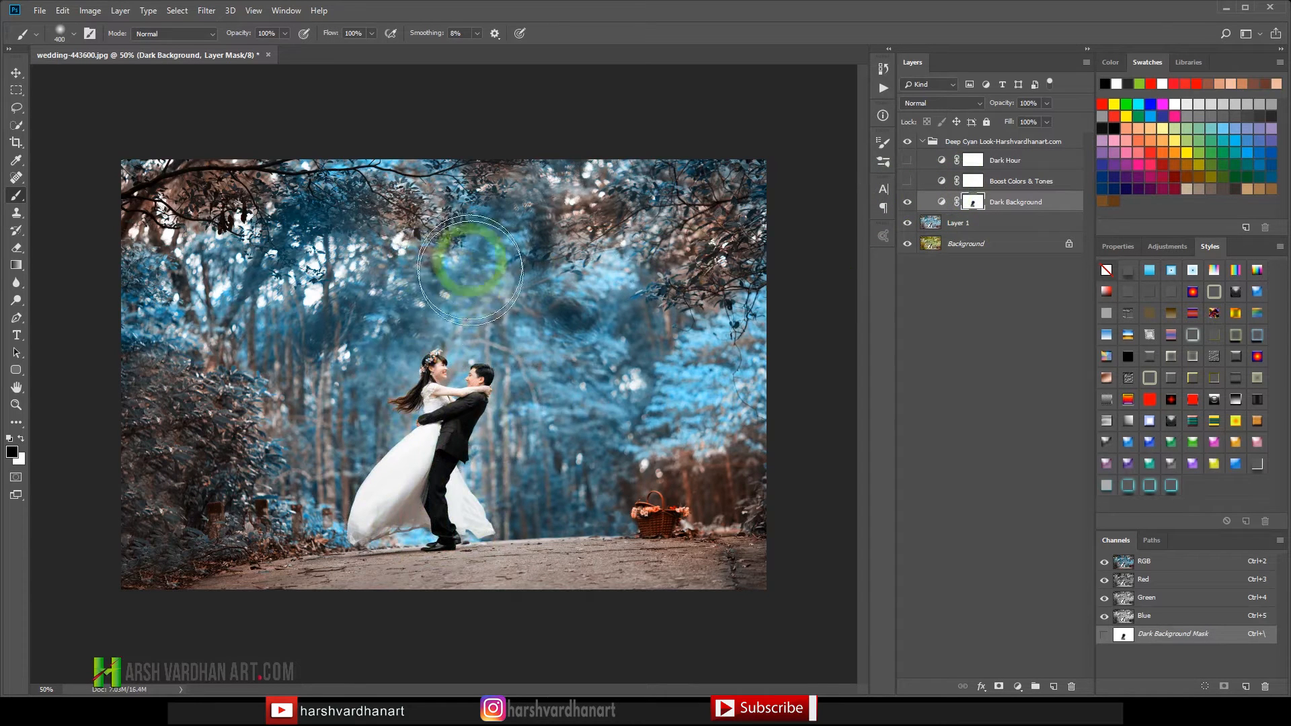
- Compare the photo with and without the Dark Background layer, and make the Boost Colors & Tones layer visible
click(905, 204)
click(905, 205)
click(904, 205)
click(905, 204)
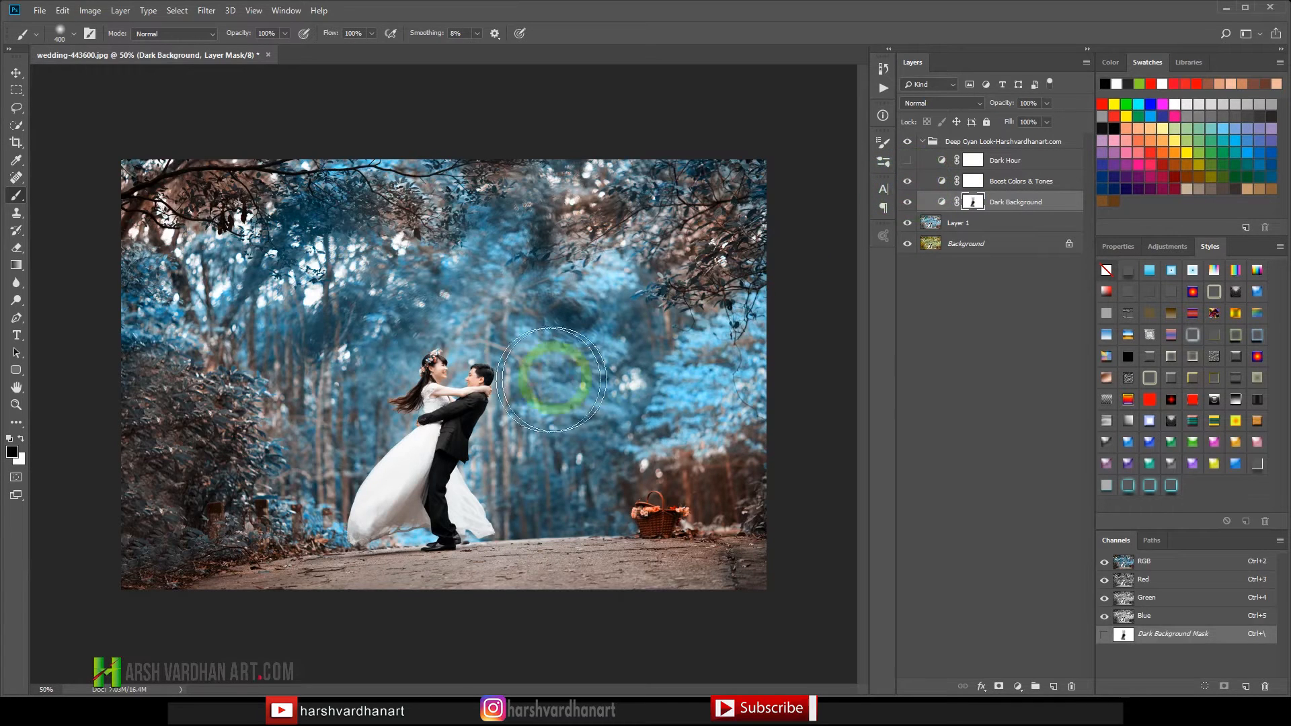
- Examine the effect of the Boost Colors & Tones layer close up on the couple
key(ctrl+space)
drag(450, 377, 504, 377)
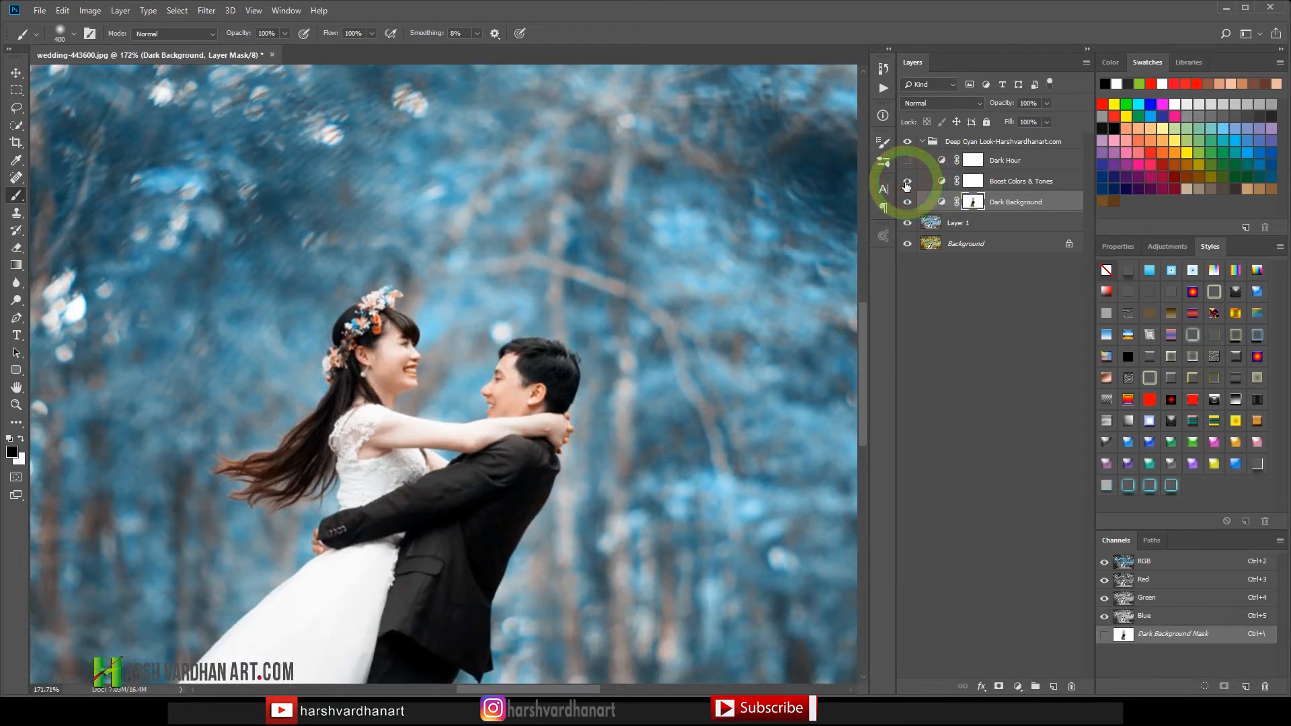
click(907, 181)
key(ctrl+space)
drag(645, 299, 527, 360)
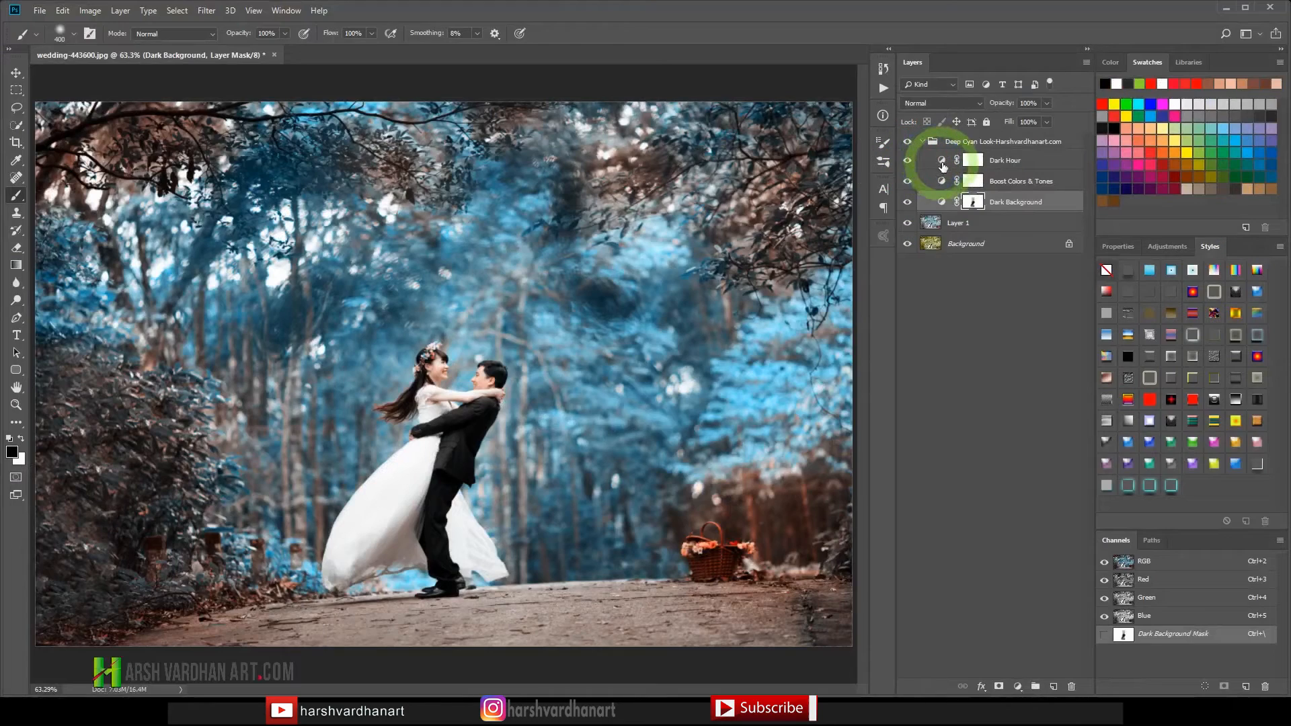
- Check the effect of the Dark Hour layer on the photo and set its opacity to 42%
click(907, 163)
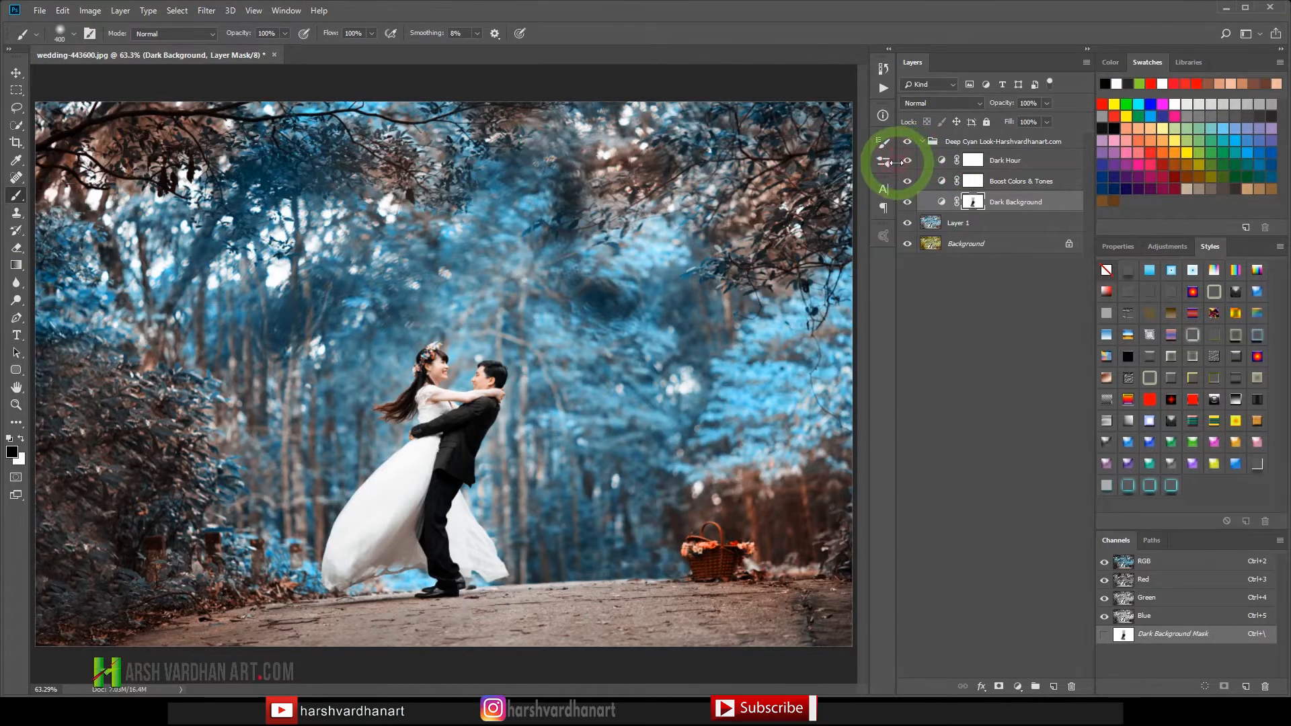
click(934, 167)
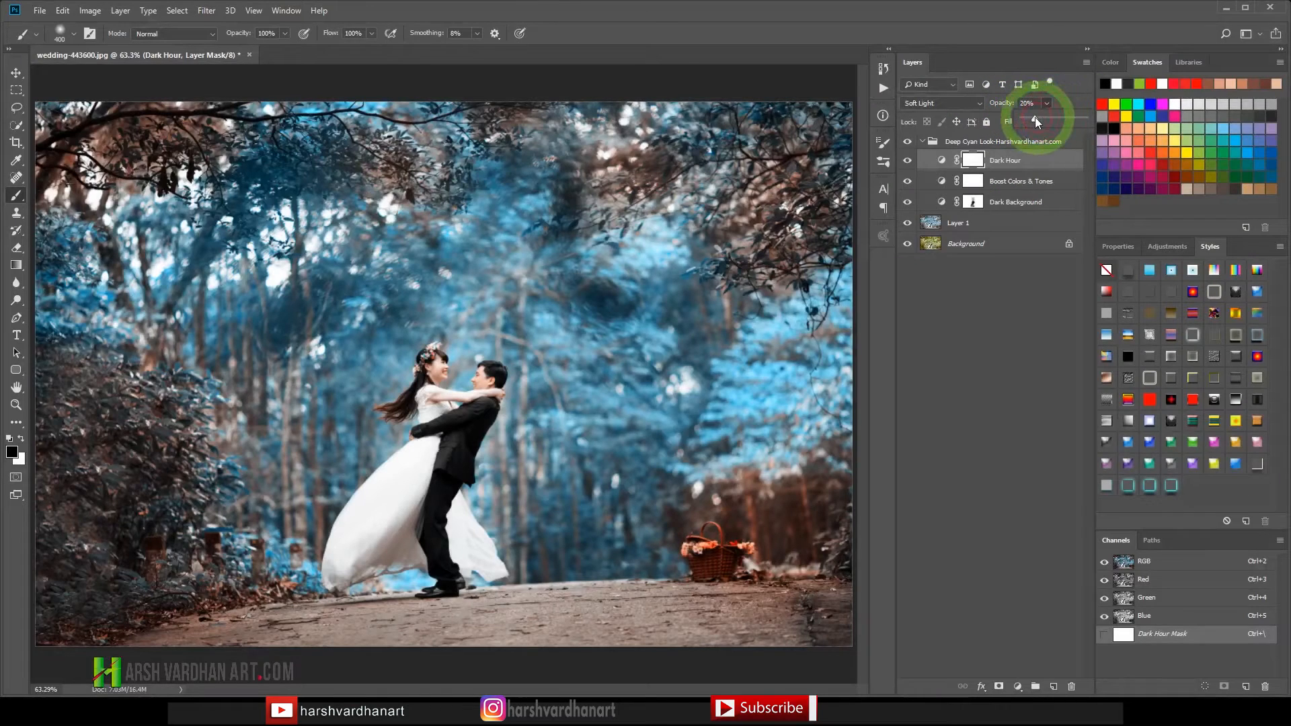
drag(1071, 117, 1042, 119)
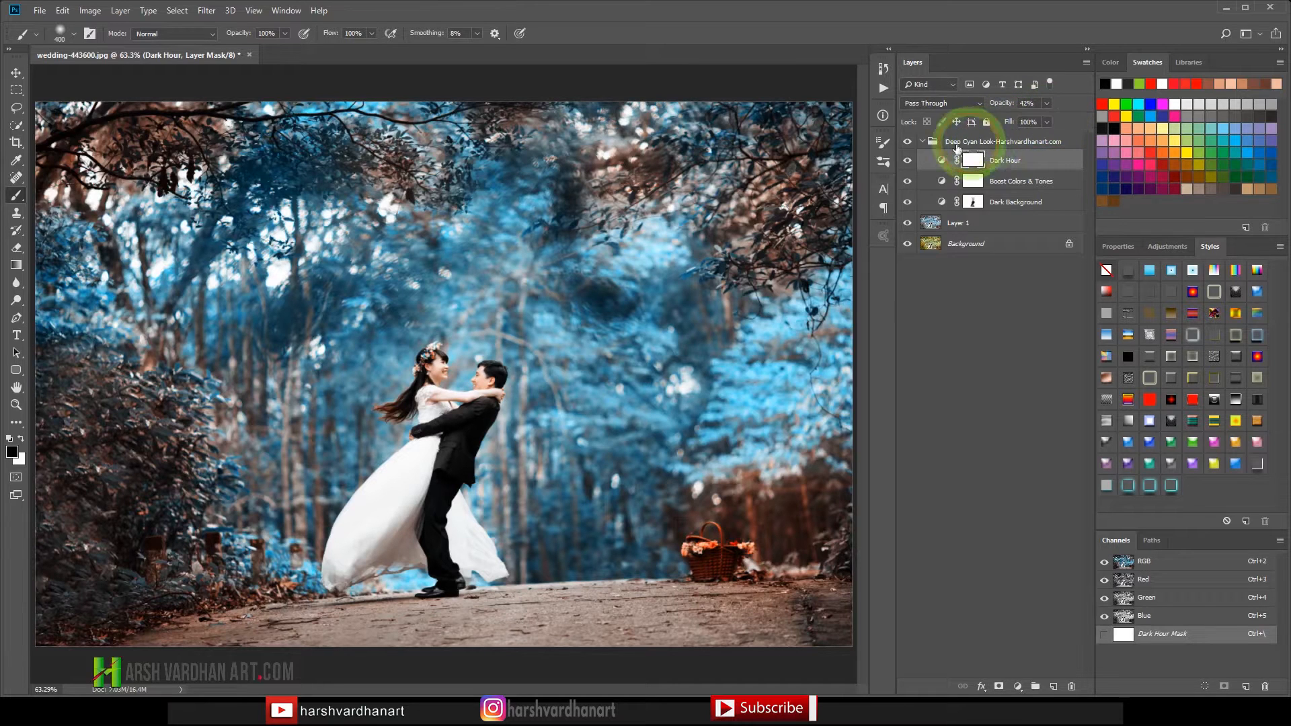
- Collapse the Deep Cyan Look group and compare the edited photo with the original Background layer
click(924, 145)
click(923, 142)
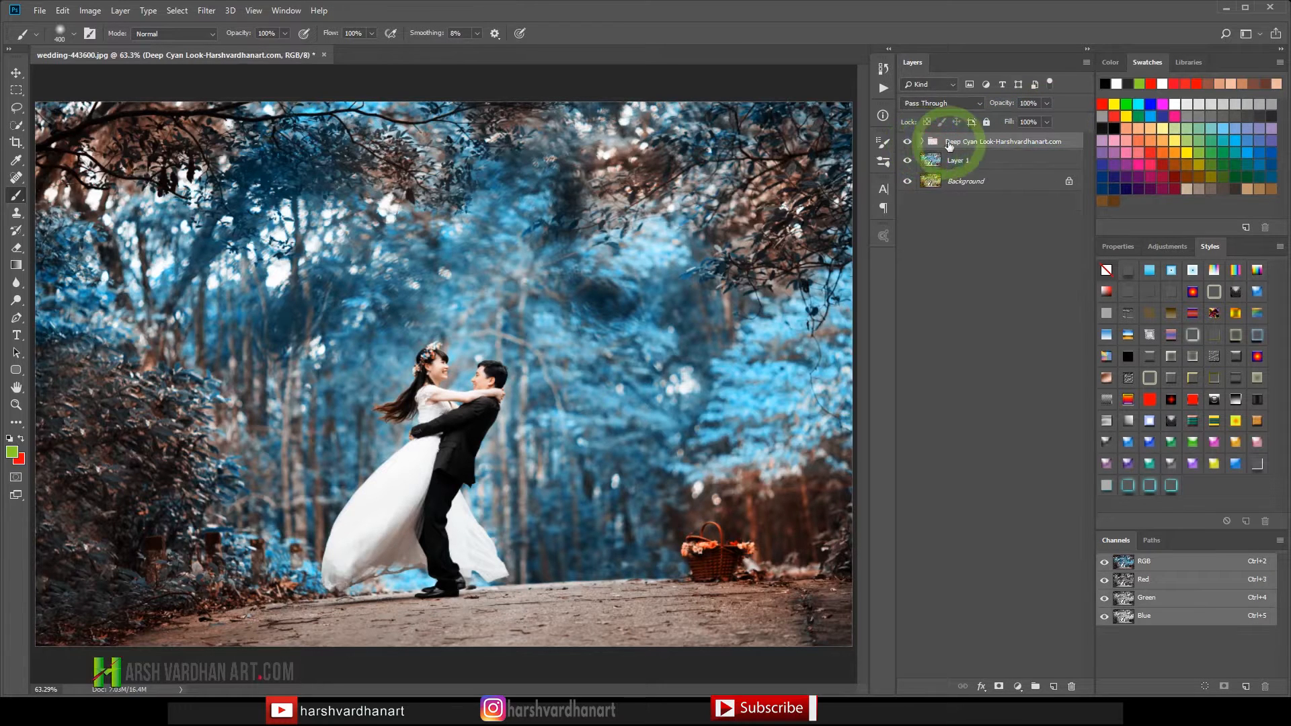
ctrl+alt+click(907, 182)
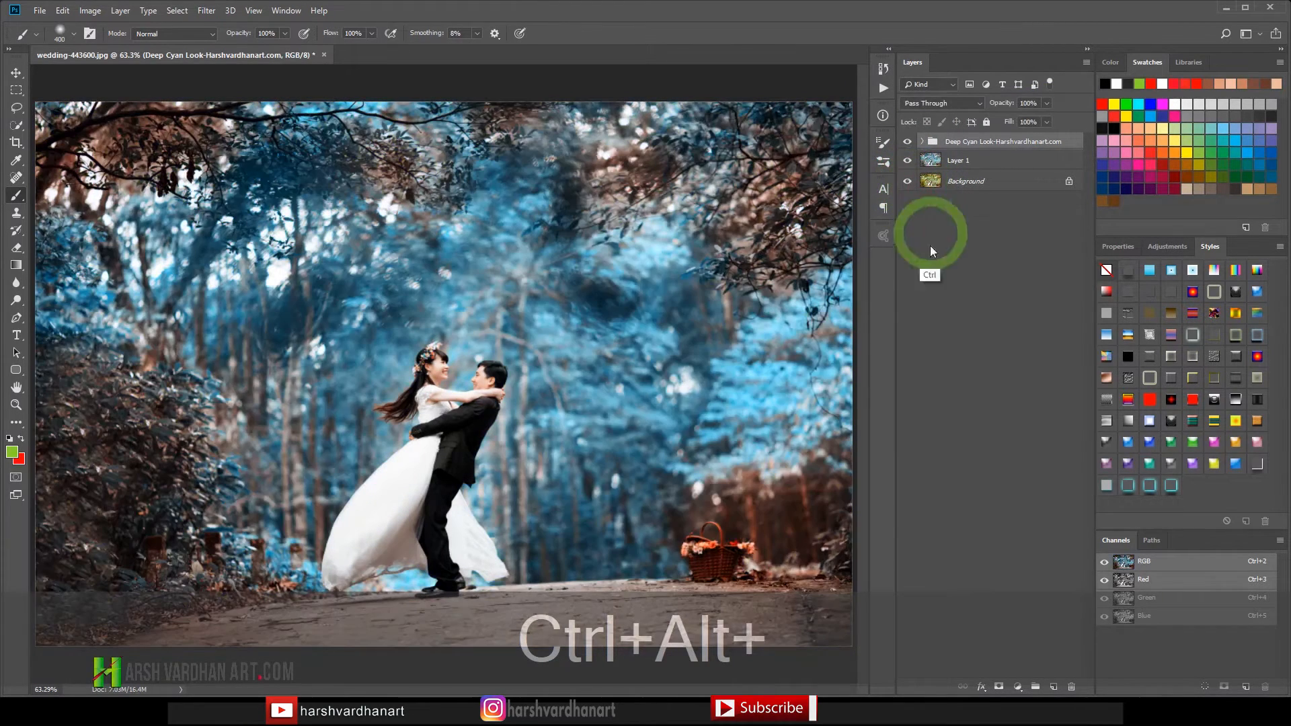
- Play the Spin Zoom Effect action from the wedding pack and collapse the actions list
click(883, 89)
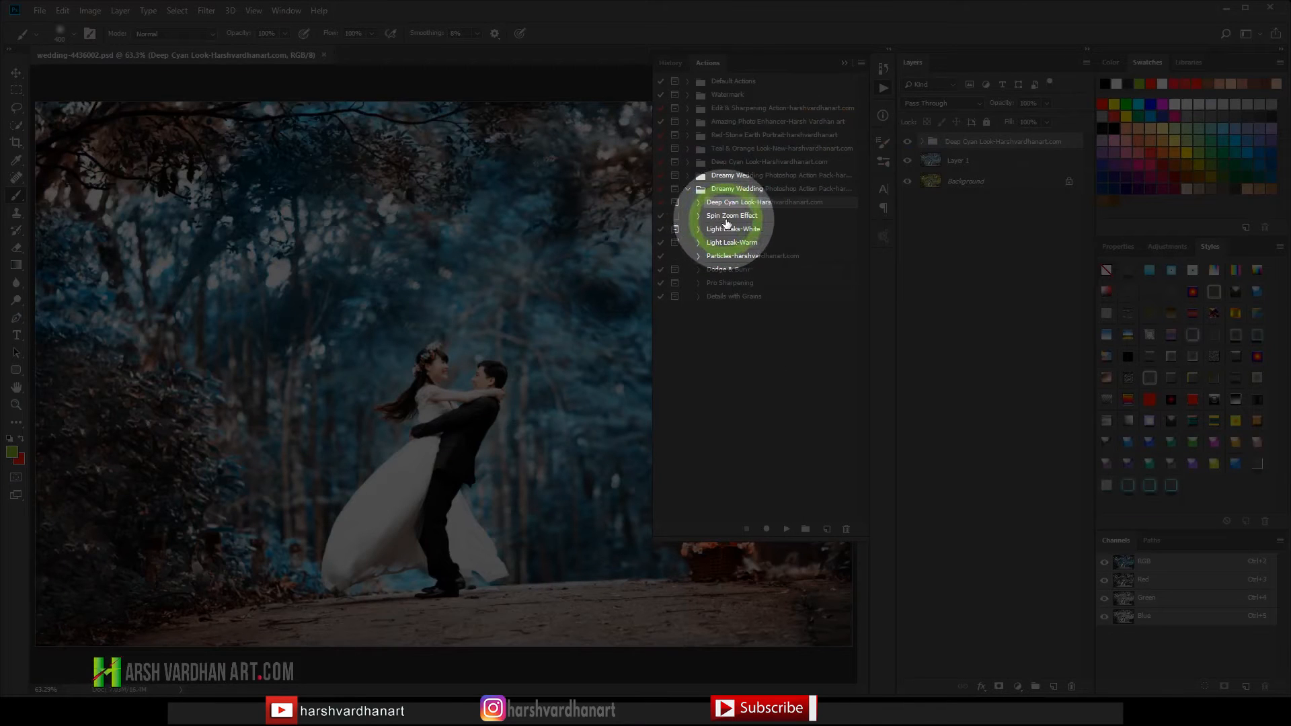
click(722, 217)
click(786, 529)
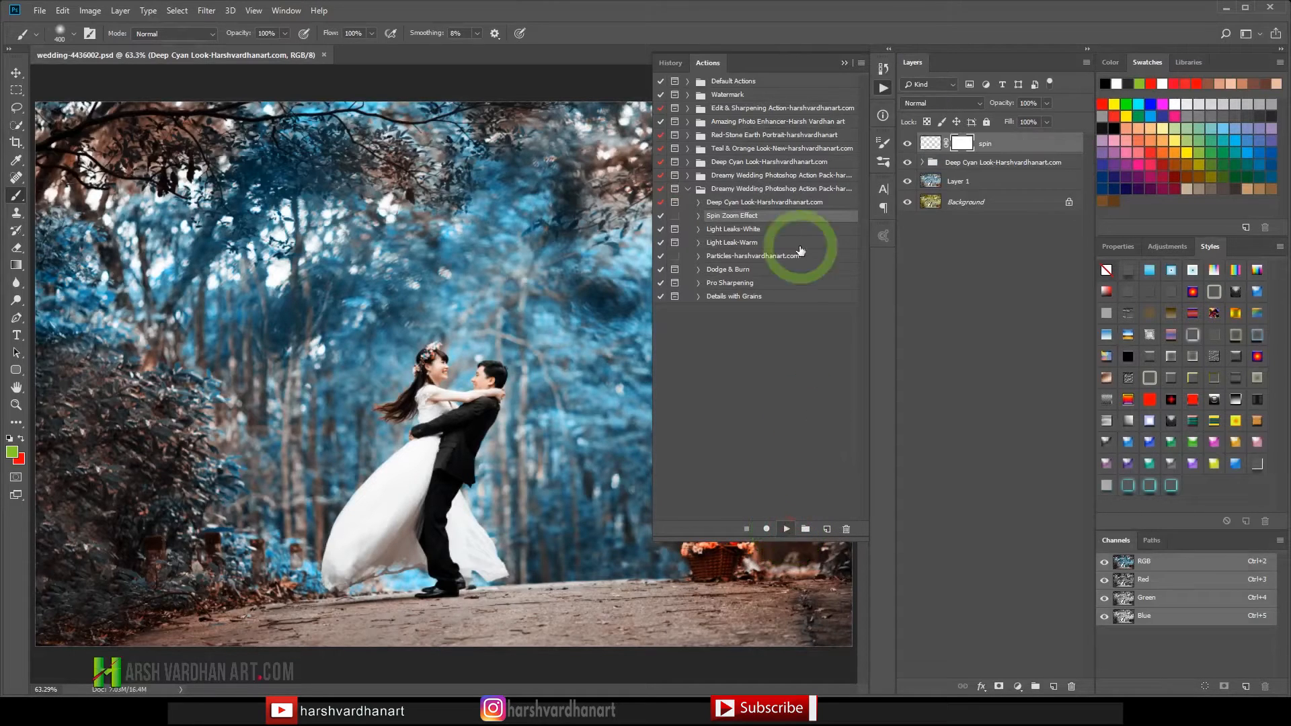
click(885, 85)
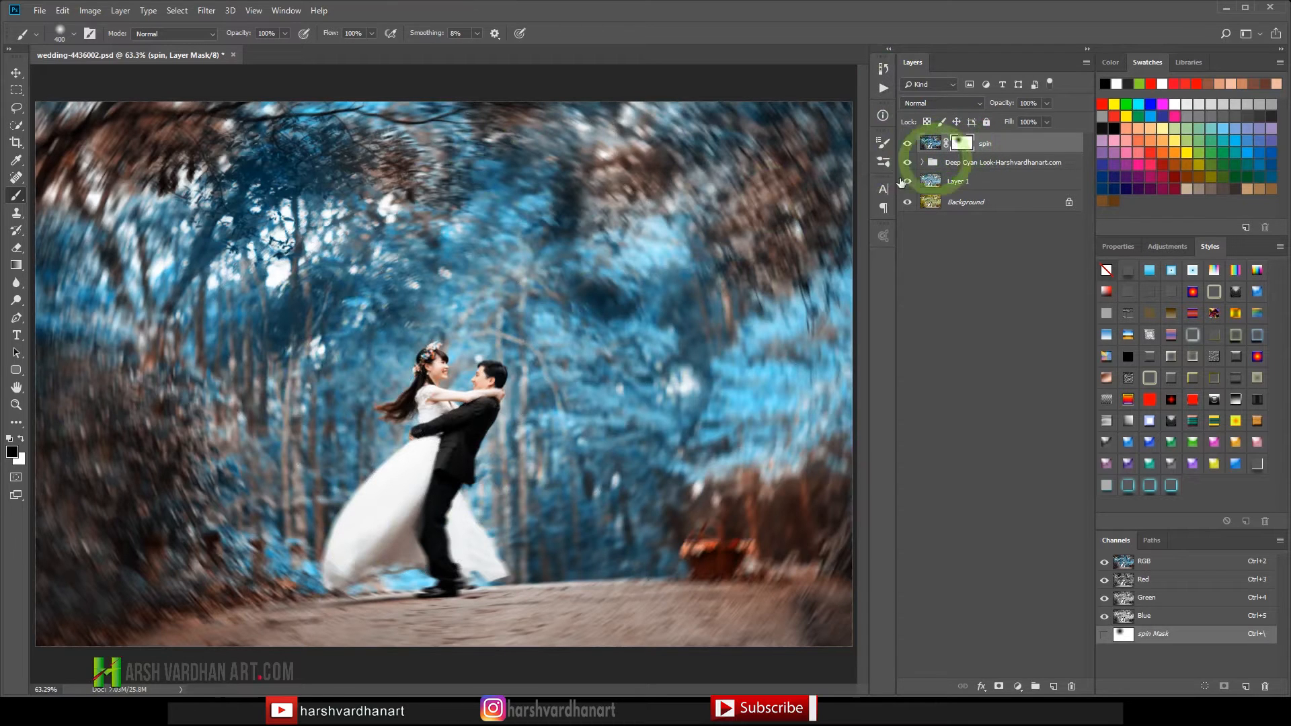
key(ctrl+2)
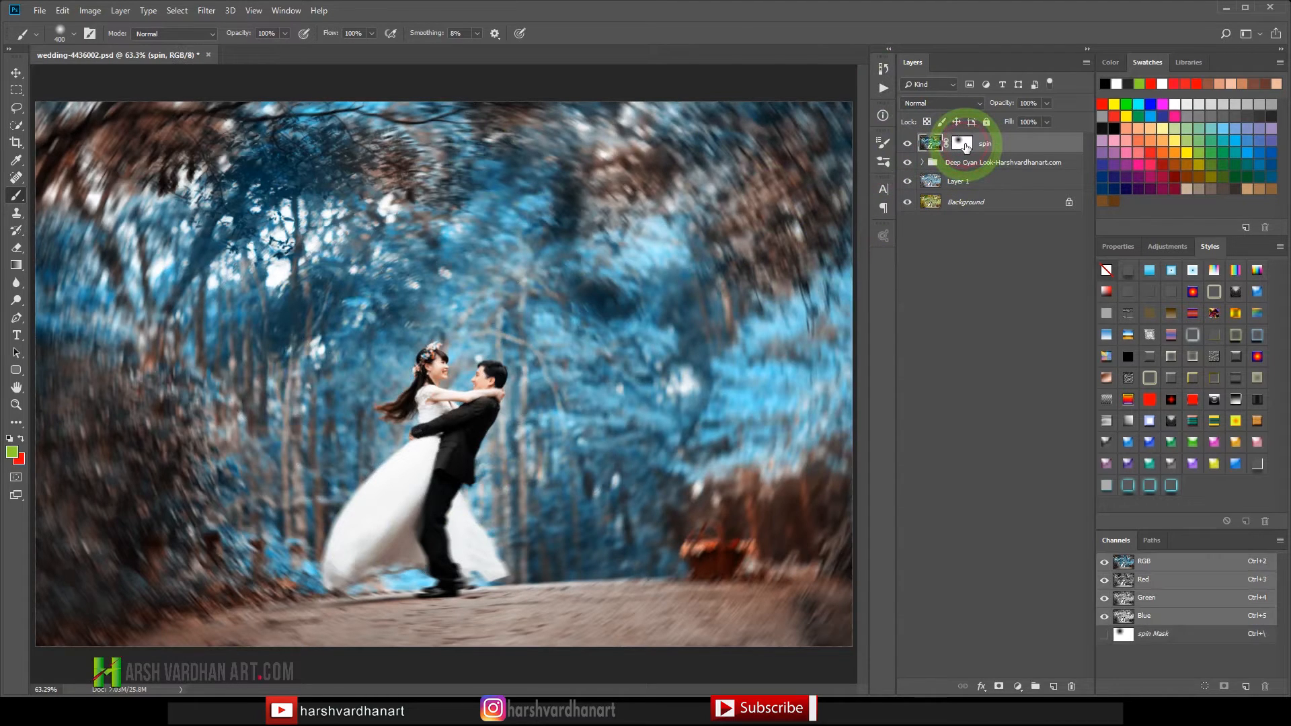
double_click(966, 144)
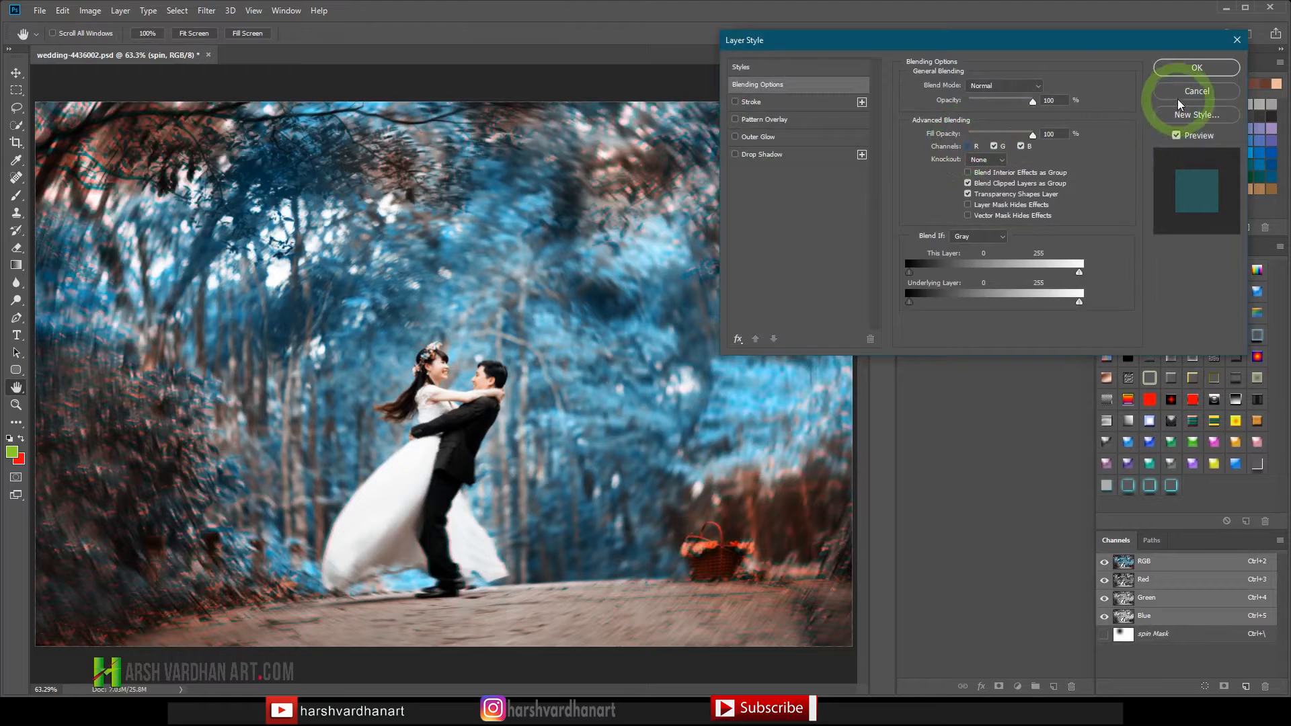
click(1179, 94)
- Paint black over the couple on the spin layer's mask to clear the blur, and set the layer's opacity to 50%
click(962, 142)
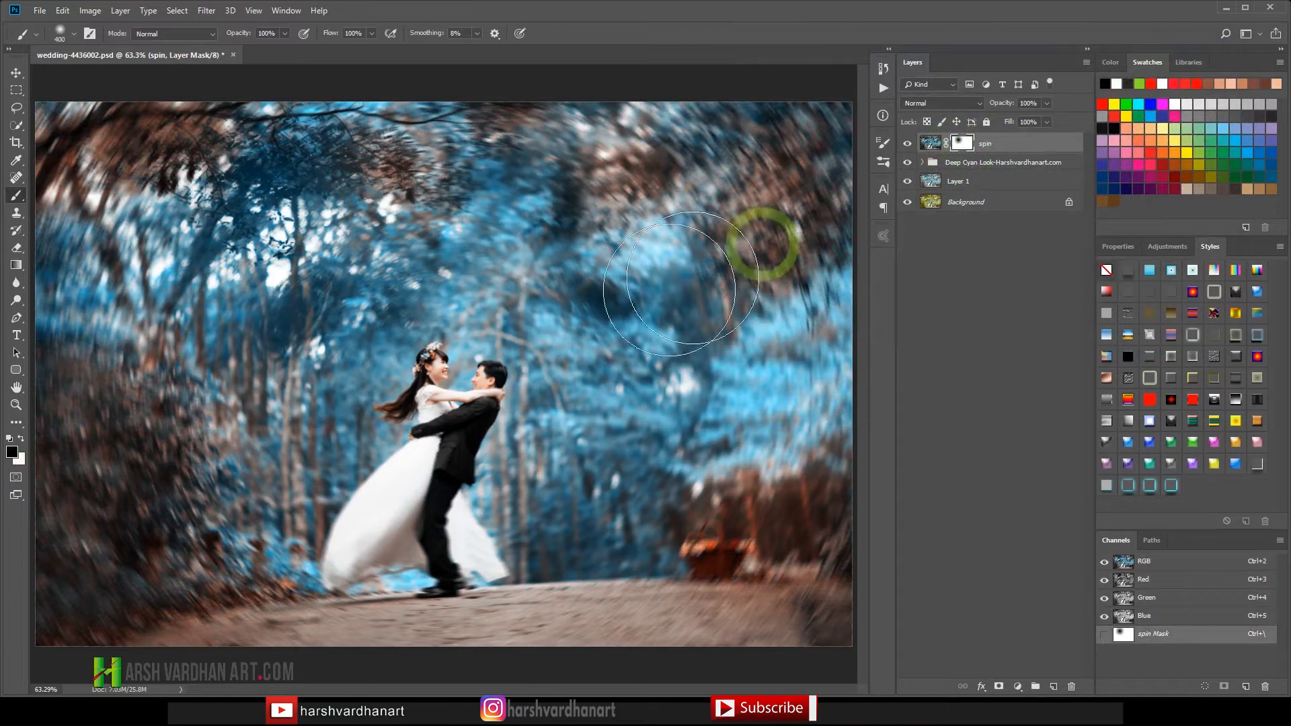
mouse_move(346, 482)
mouse_down()
mouse_move(403, 519)
mouse_move(375, 533)
mouse_move(461, 518)
mouse_move(470, 366)
mouse_move(342, 559)
mouse_move(487, 561)
mouse_move(421, 381)
mouse_move(464, 555)
mouse_move(527, 490)
mouse_move(772, 135)
mouse_move(512, 360)
mouse_move(397, 204)
mouse_move(512, 513)
mouse_move(614, 202)
mouse_move(752, 259)
mouse_move(570, 356)
mouse_move(671, 348)
mouse_move(363, 531)
mouse_move(346, 562)
mouse_move(446, 540)
mouse_up()
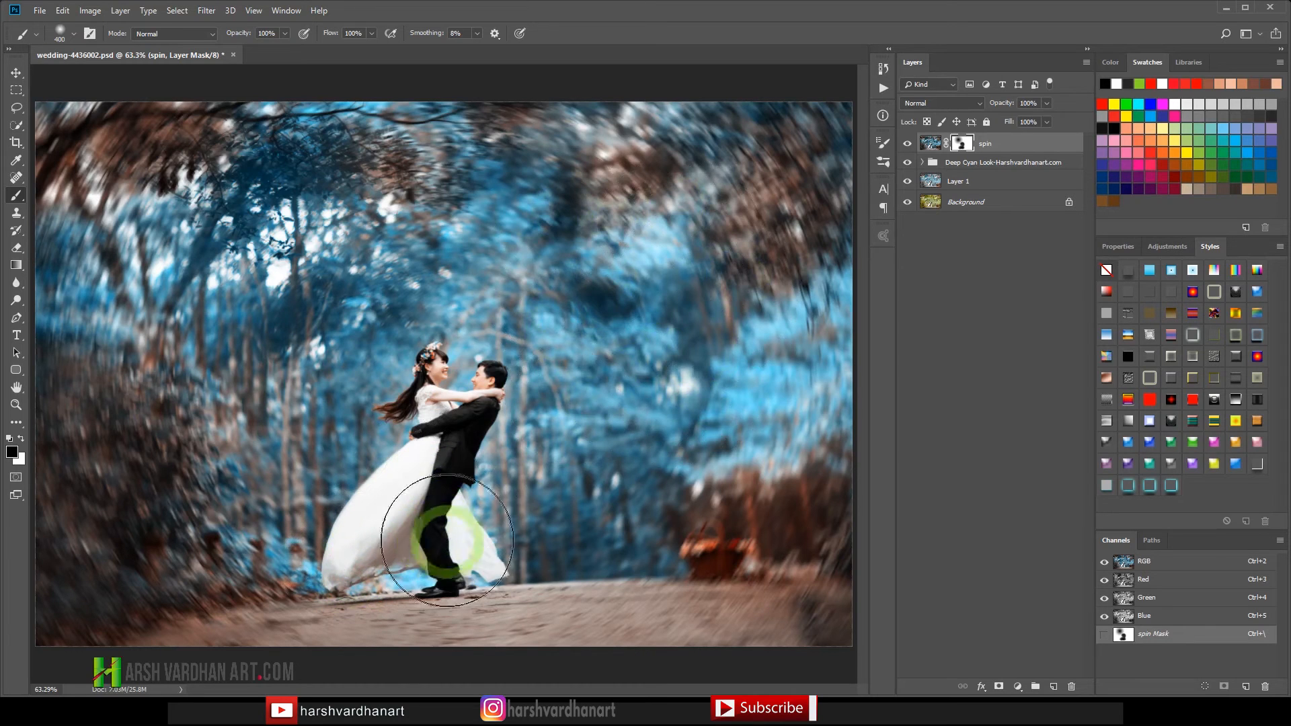
click(1047, 103)
drag(1038, 115, 1015, 117)
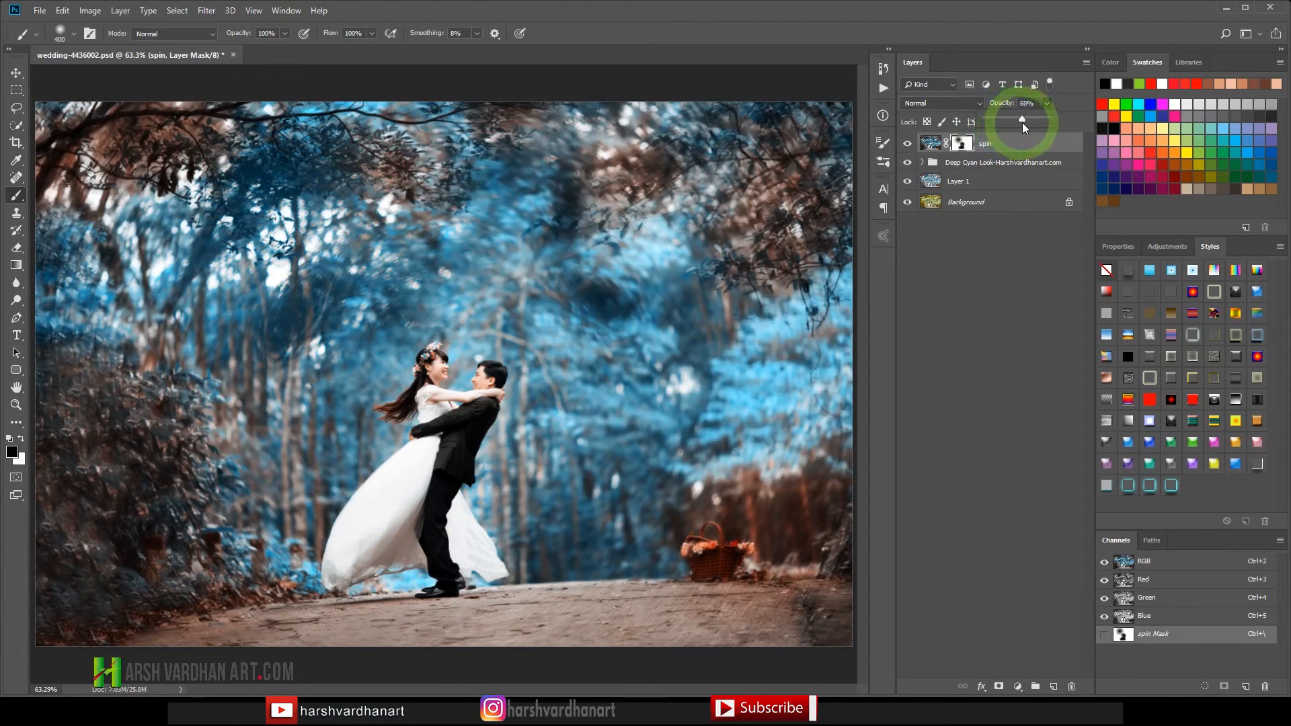
- Mask the spin blur off the basket and the couple, and switch from the mask back to the spin layer's image
mouse_move(700, 546)
mouse_down()
mouse_move(713, 541)
mouse_move(668, 541)
mouse_up()
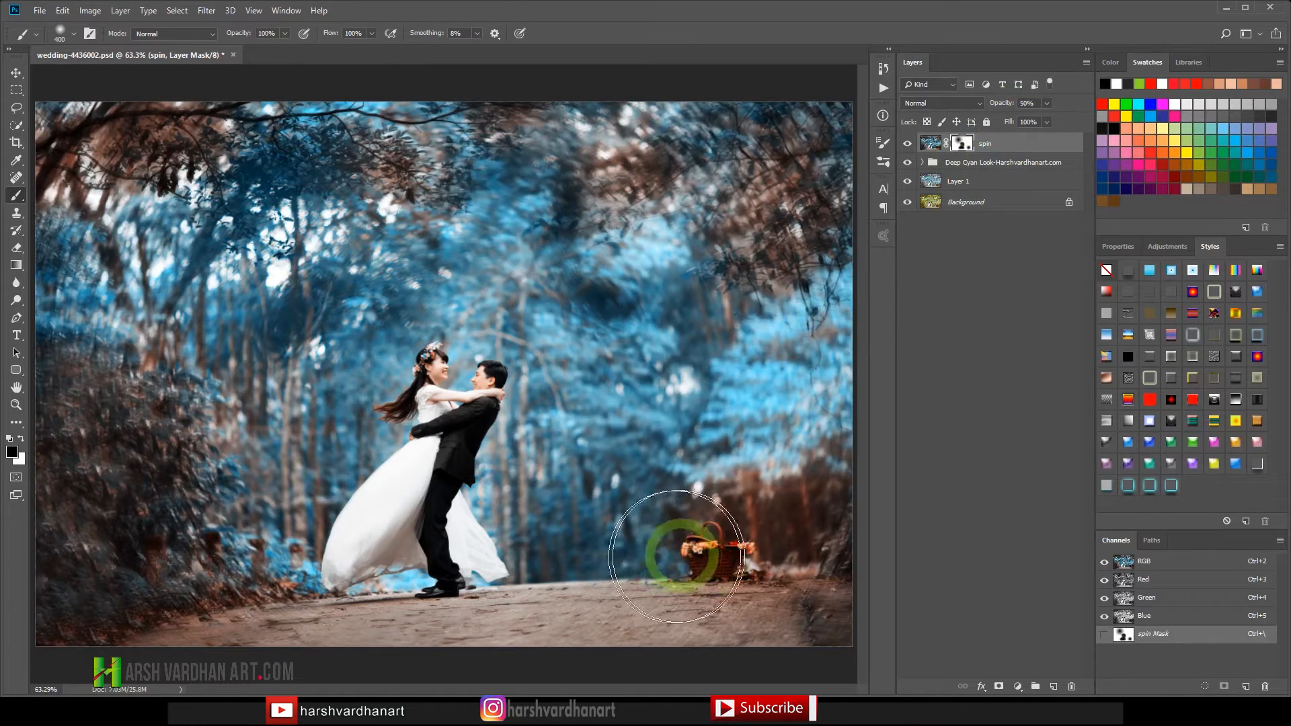
mouse_move(438, 529)
mouse_down()
mouse_move(446, 404)
mouse_move(490, 383)
mouse_up()
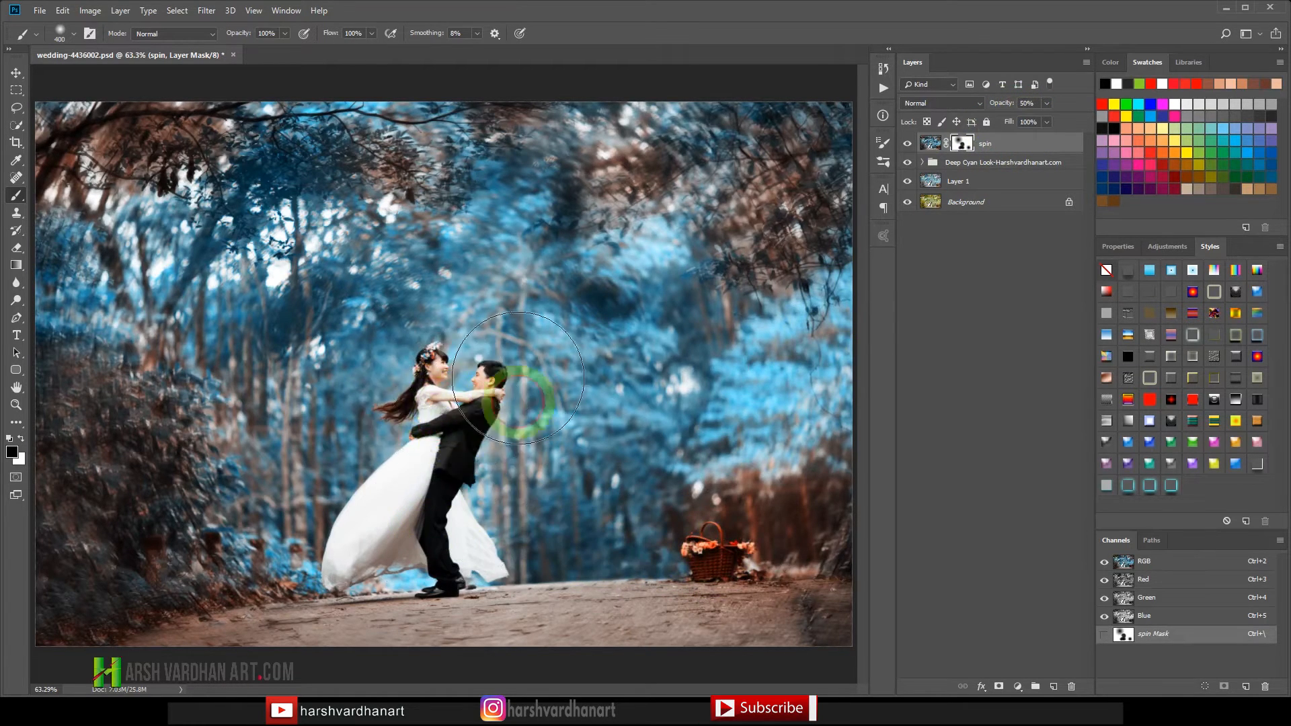
click(932, 143)
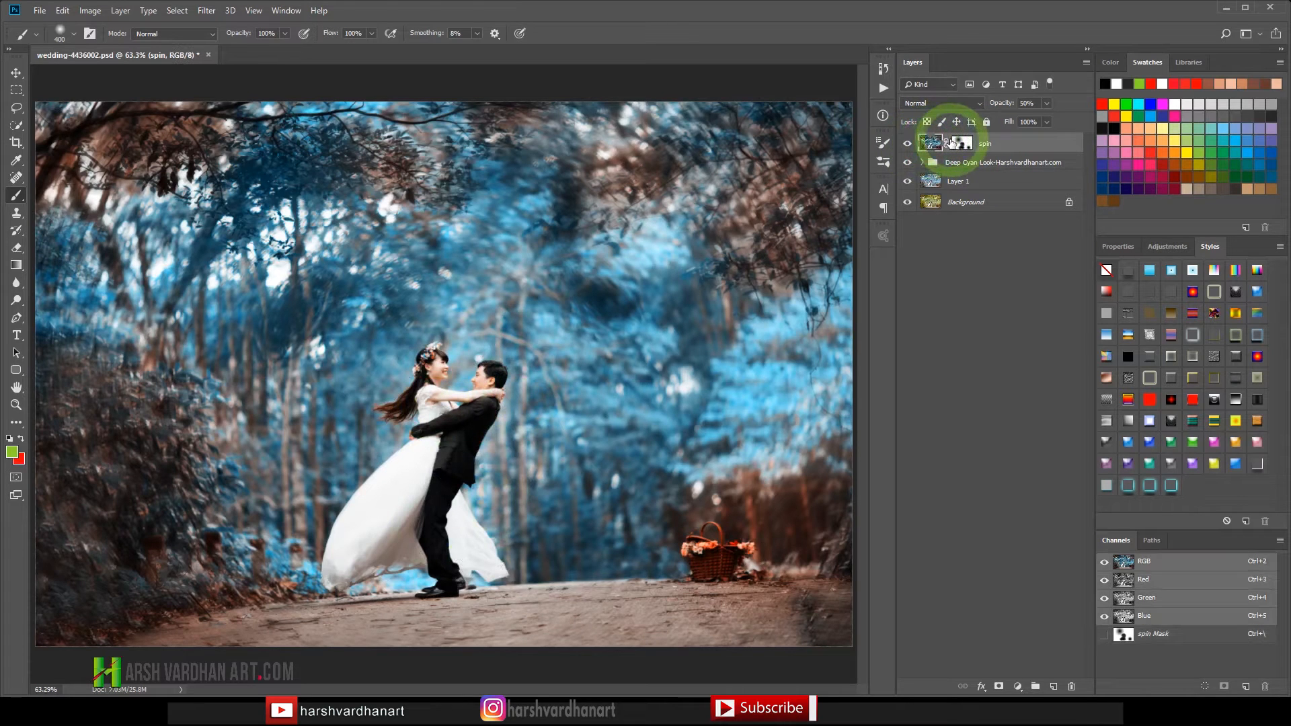
- Play the Light Leaks-White action and continue at its message about positioning the light leak
click(884, 88)
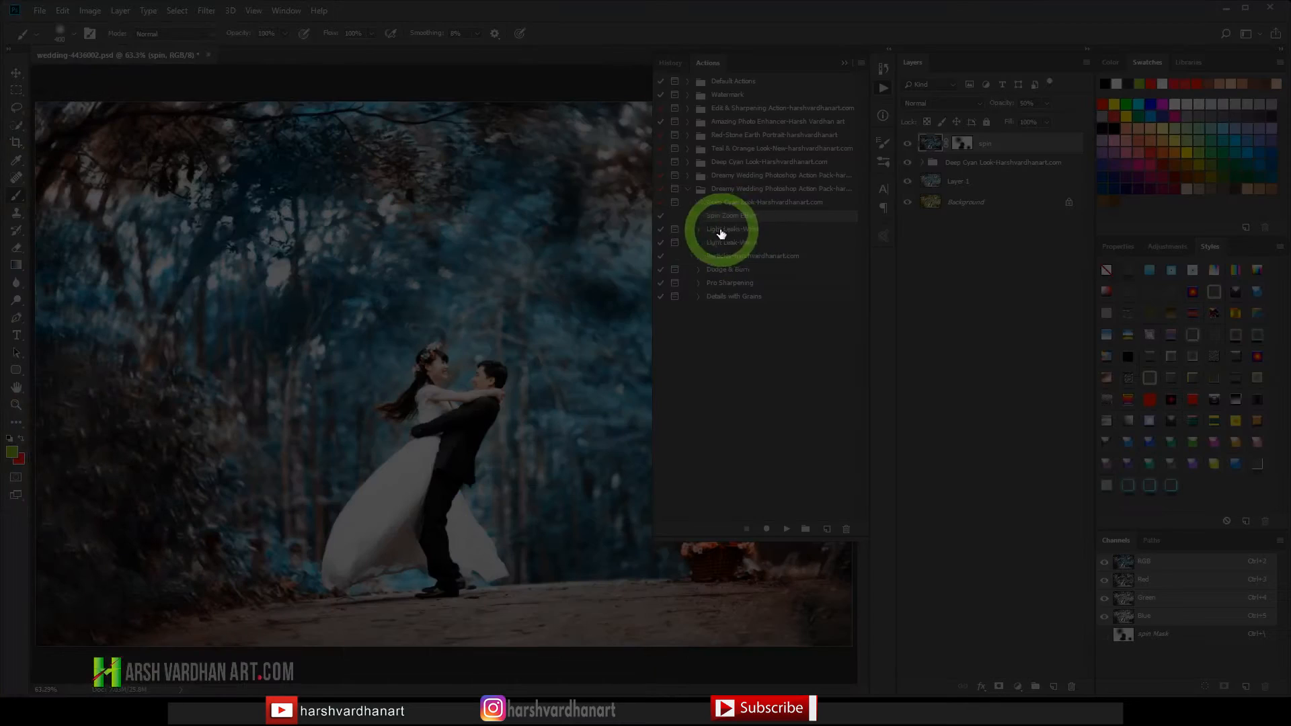
click(733, 229)
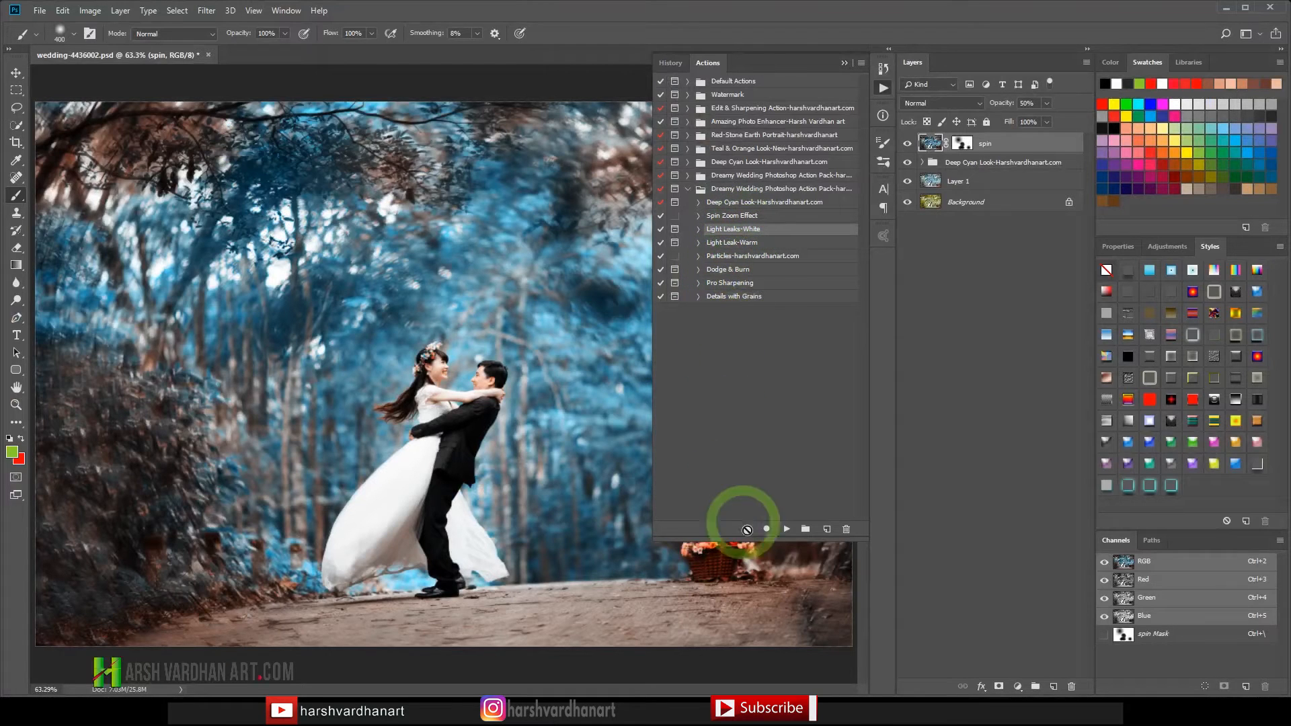
click(787, 530)
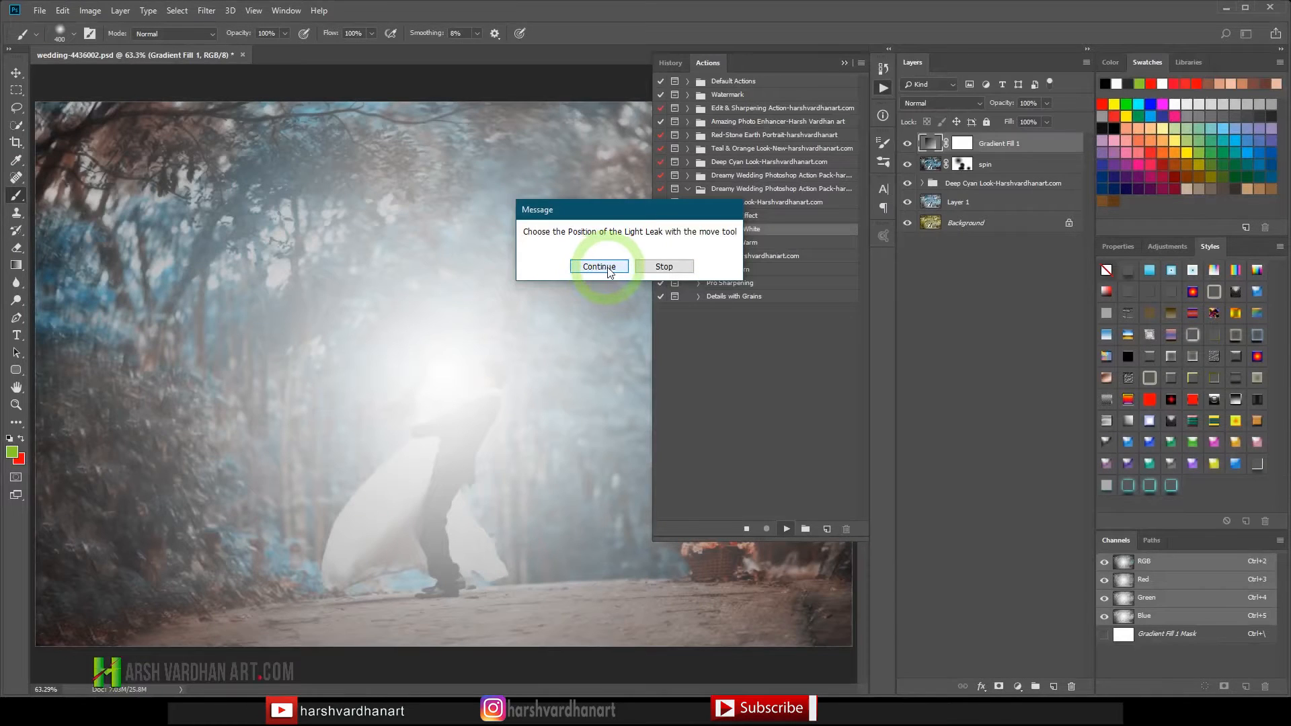
click(607, 269)
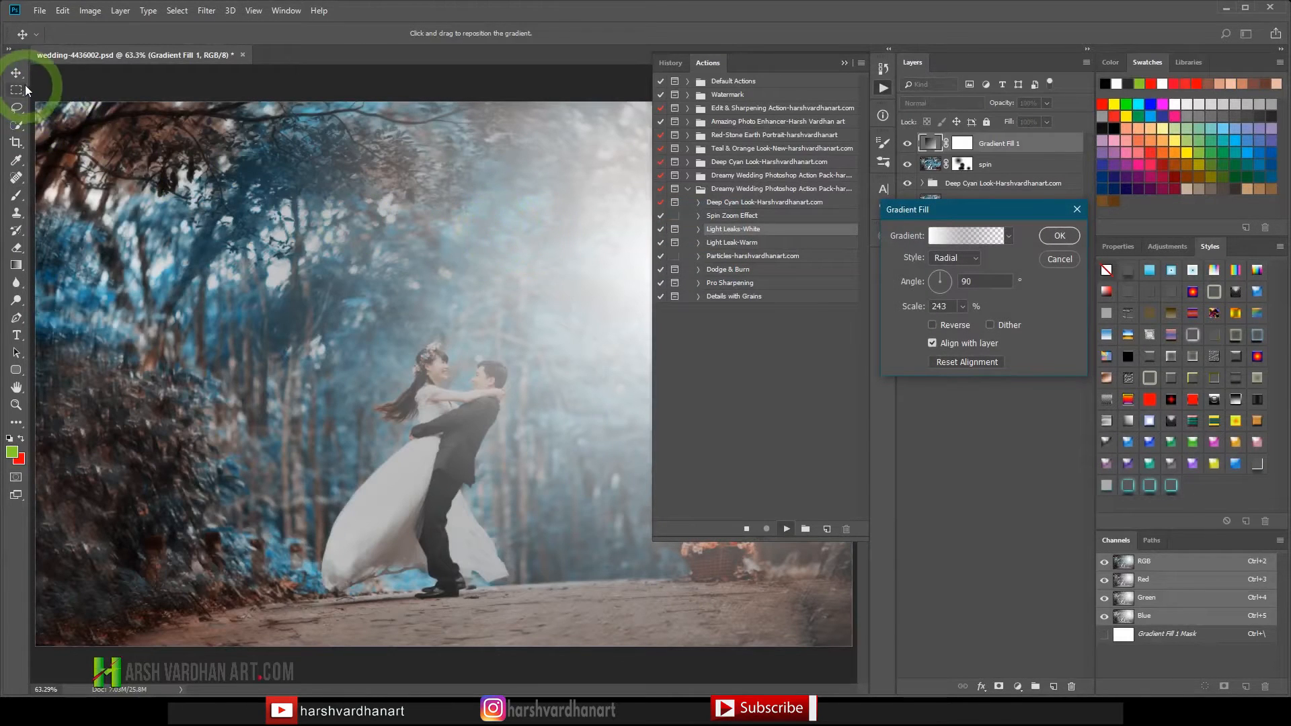
- Reposition the white radial light leak to the photo's upper edge above the couple and accept the gradient fill
drag(619, 260, 430, 143)
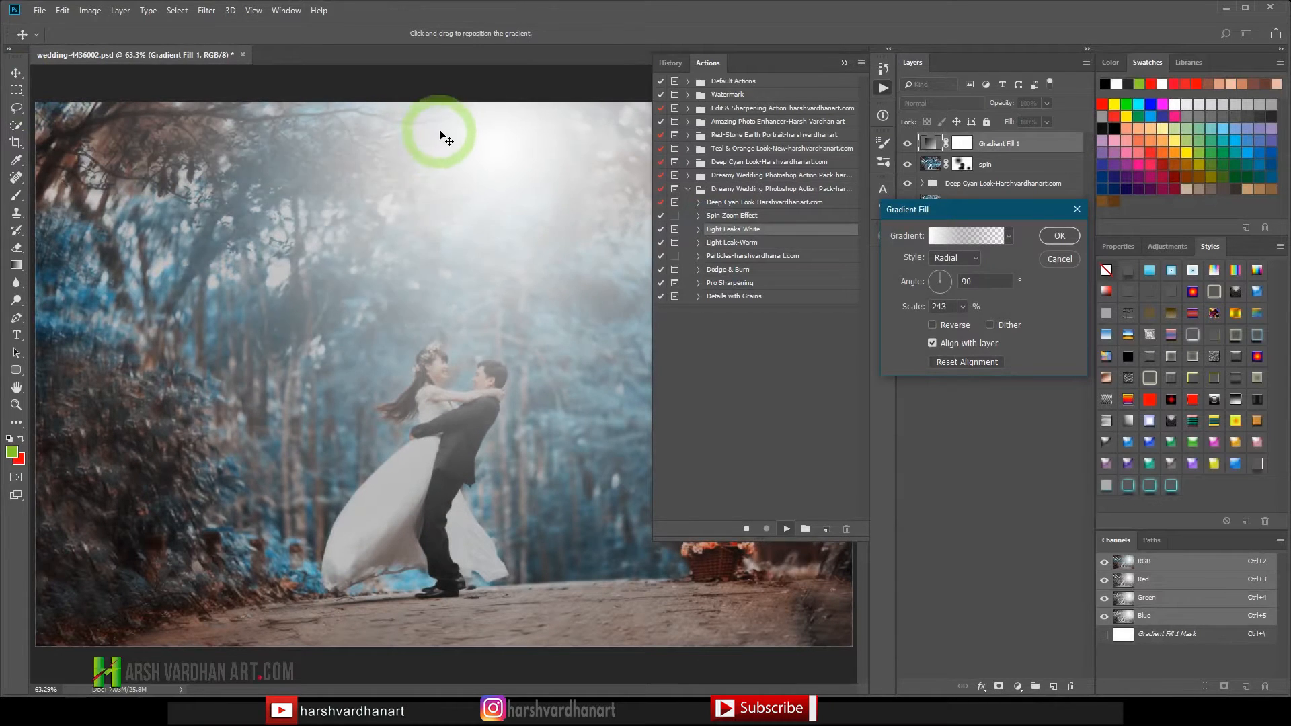
drag(518, 193, 474, 70)
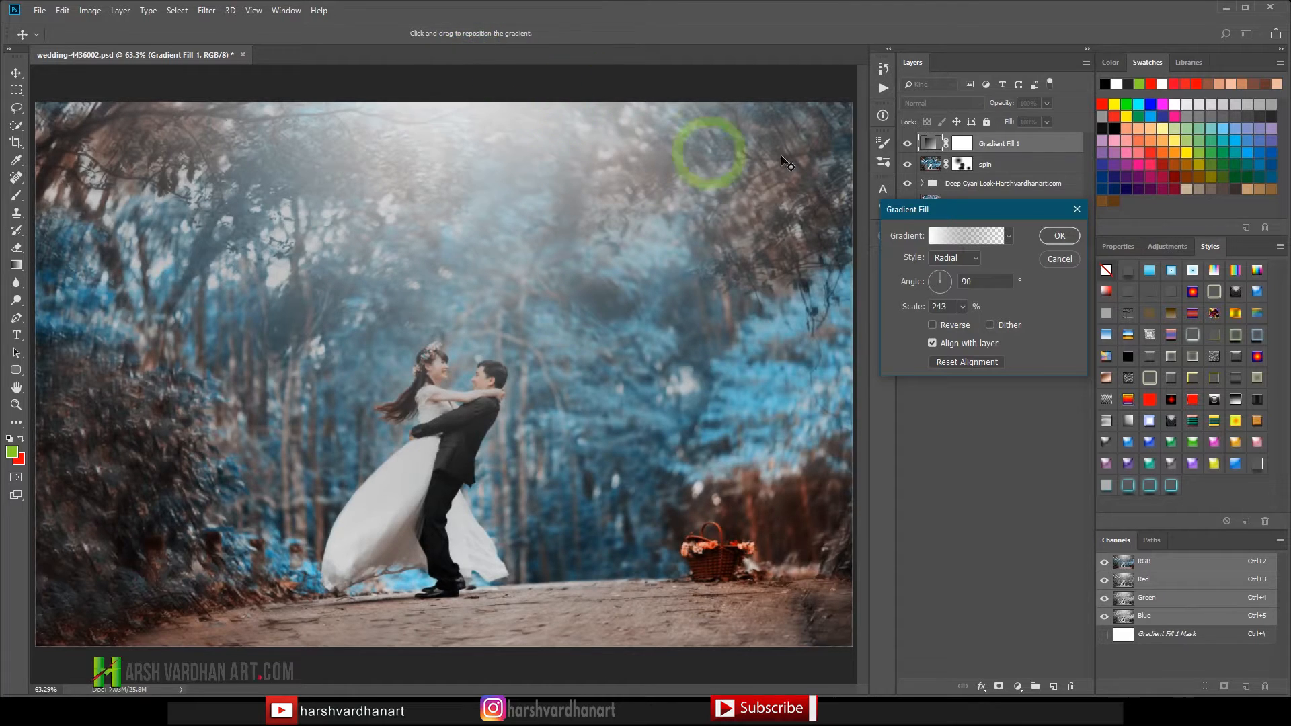
click(1058, 238)
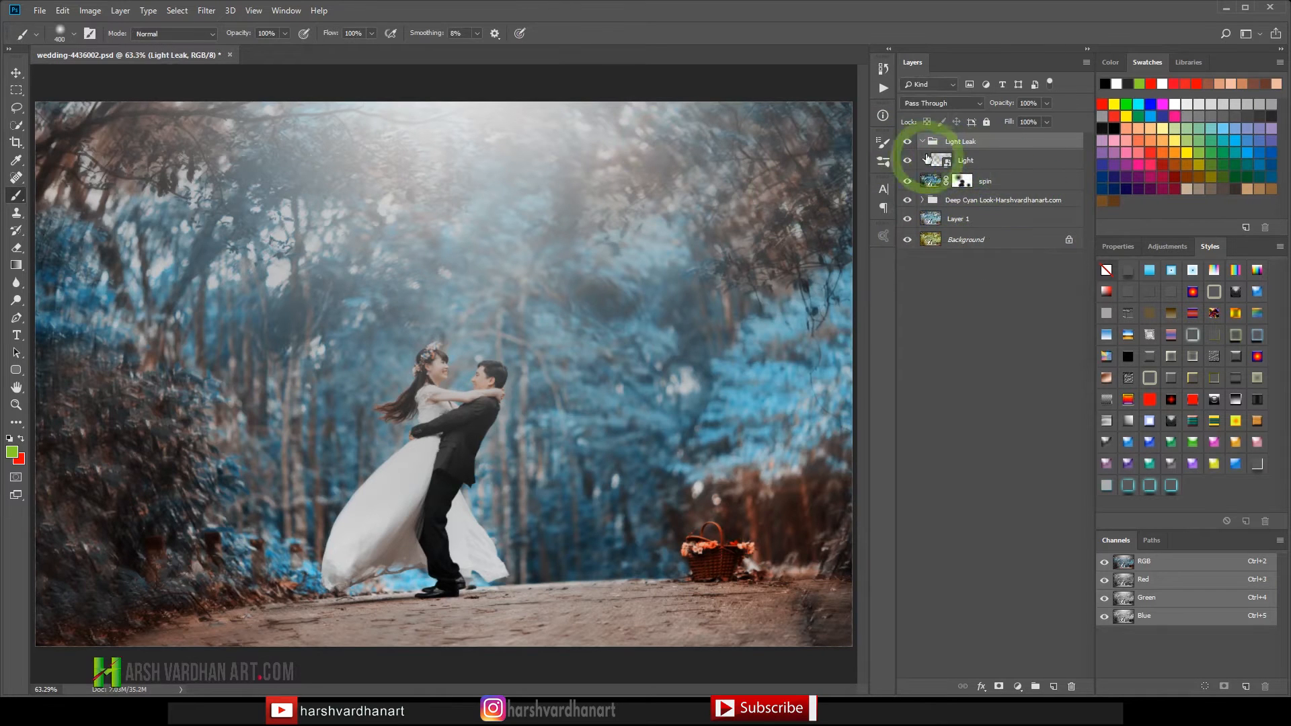
- Set the Light Leak group's opacity to 47% and compare the photo with and without the group
click(909, 143)
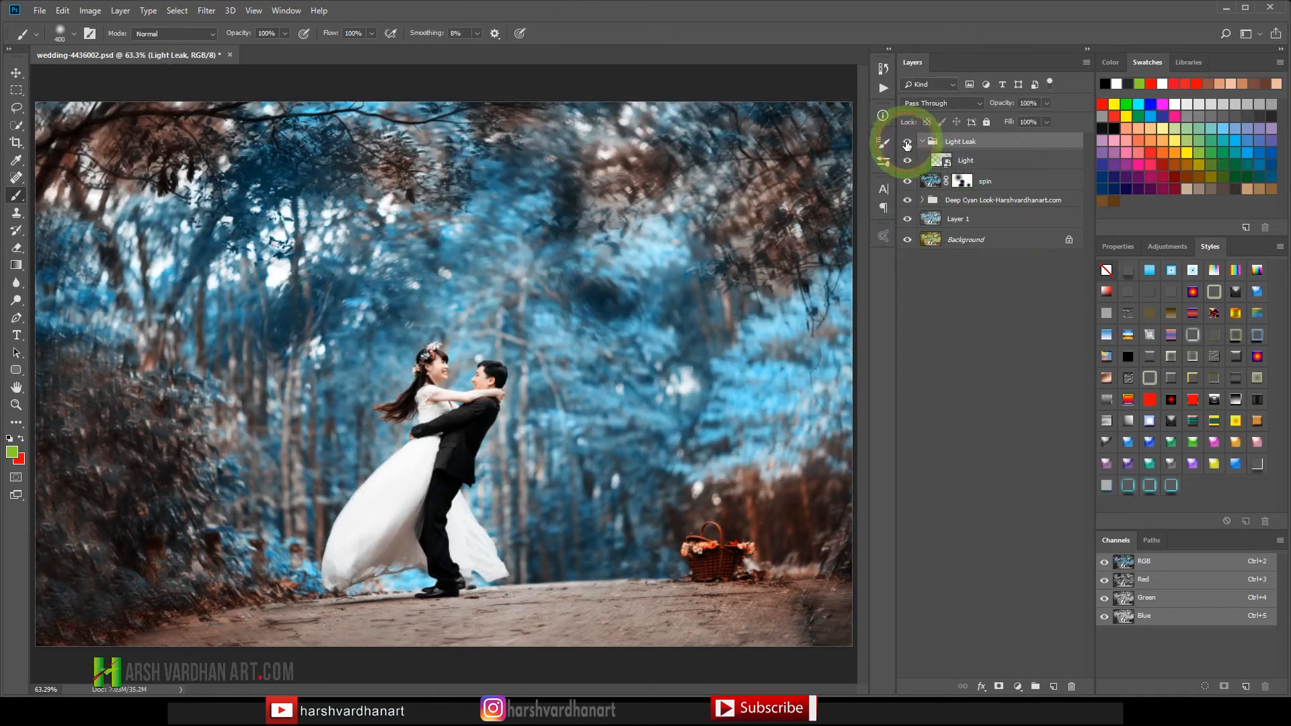
click(907, 143)
drag(1047, 104, 1015, 118)
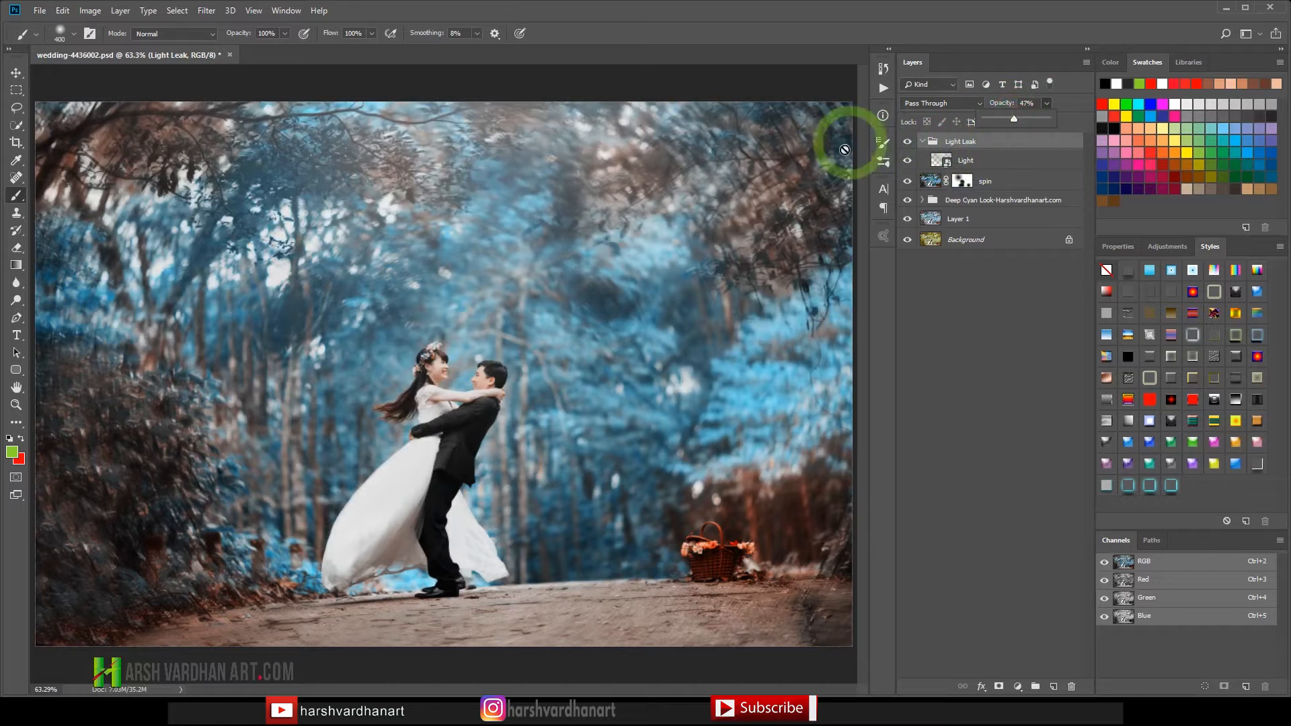
click(908, 144)
click(905, 145)
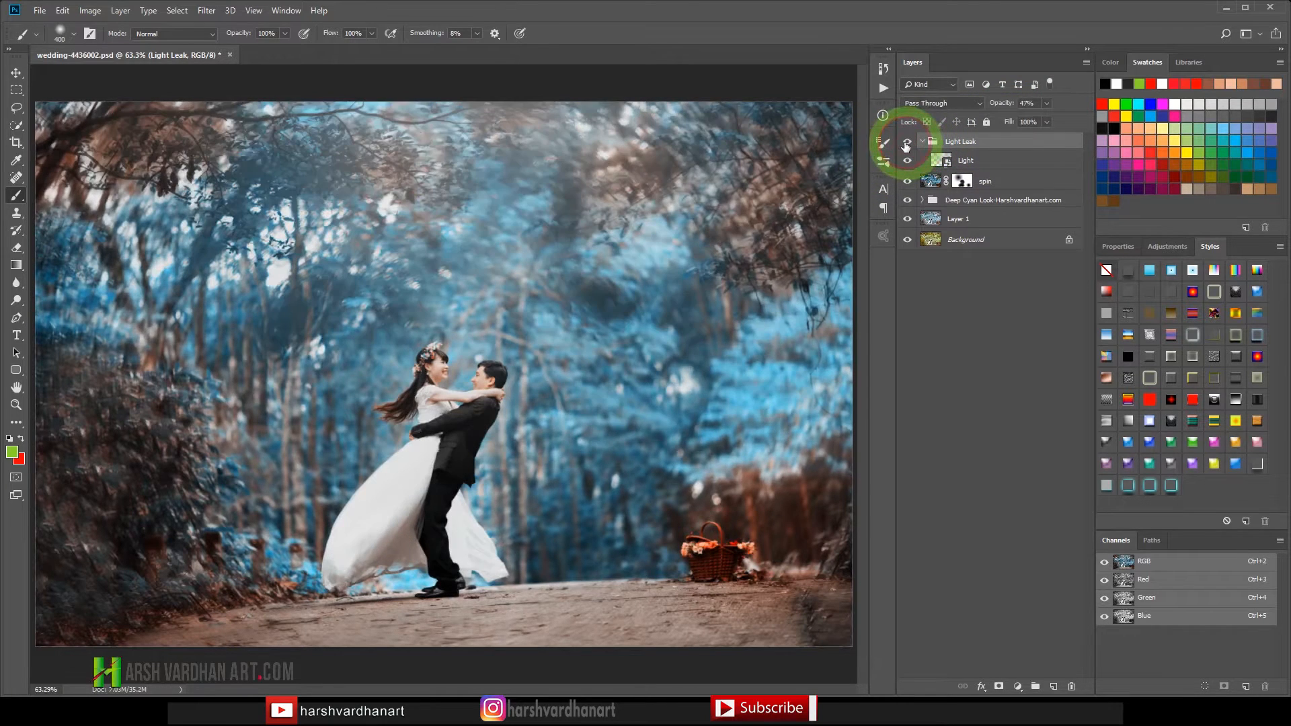
- Play the Light Leak-Warm action and continue at its message about choosing the light leak's direction
click(909, 147)
click(912, 145)
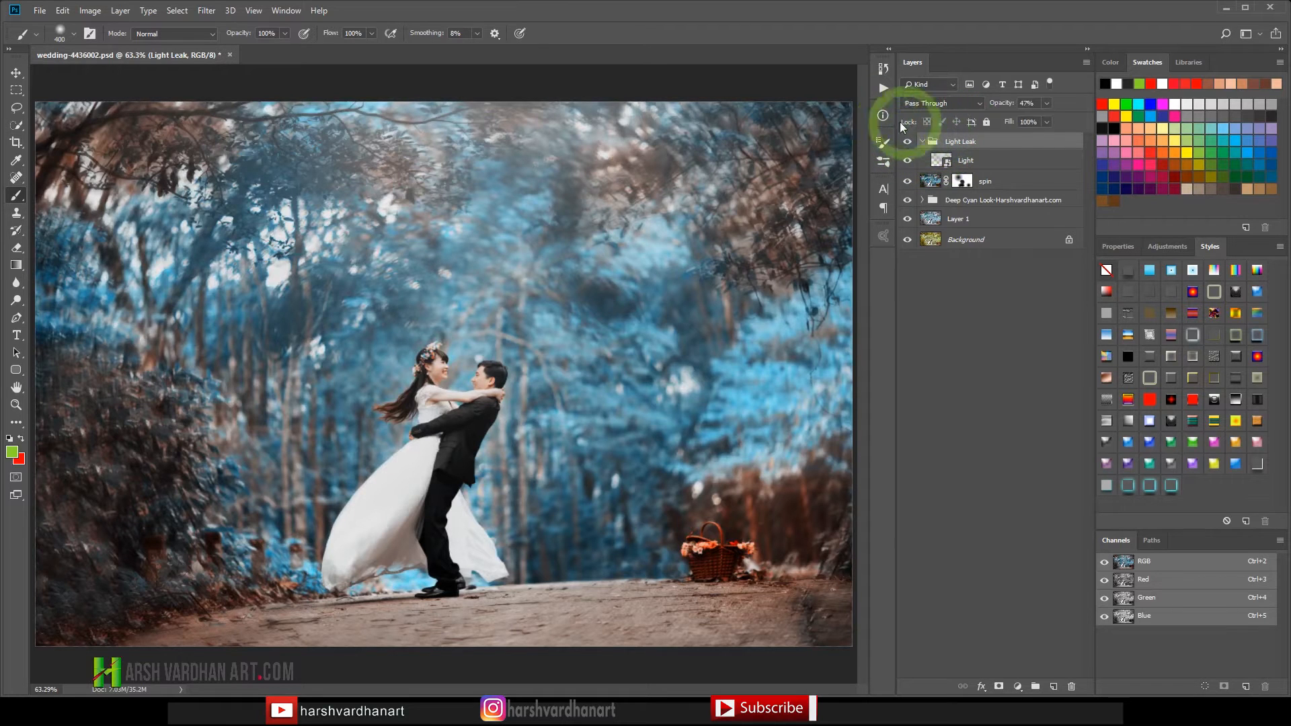
click(884, 89)
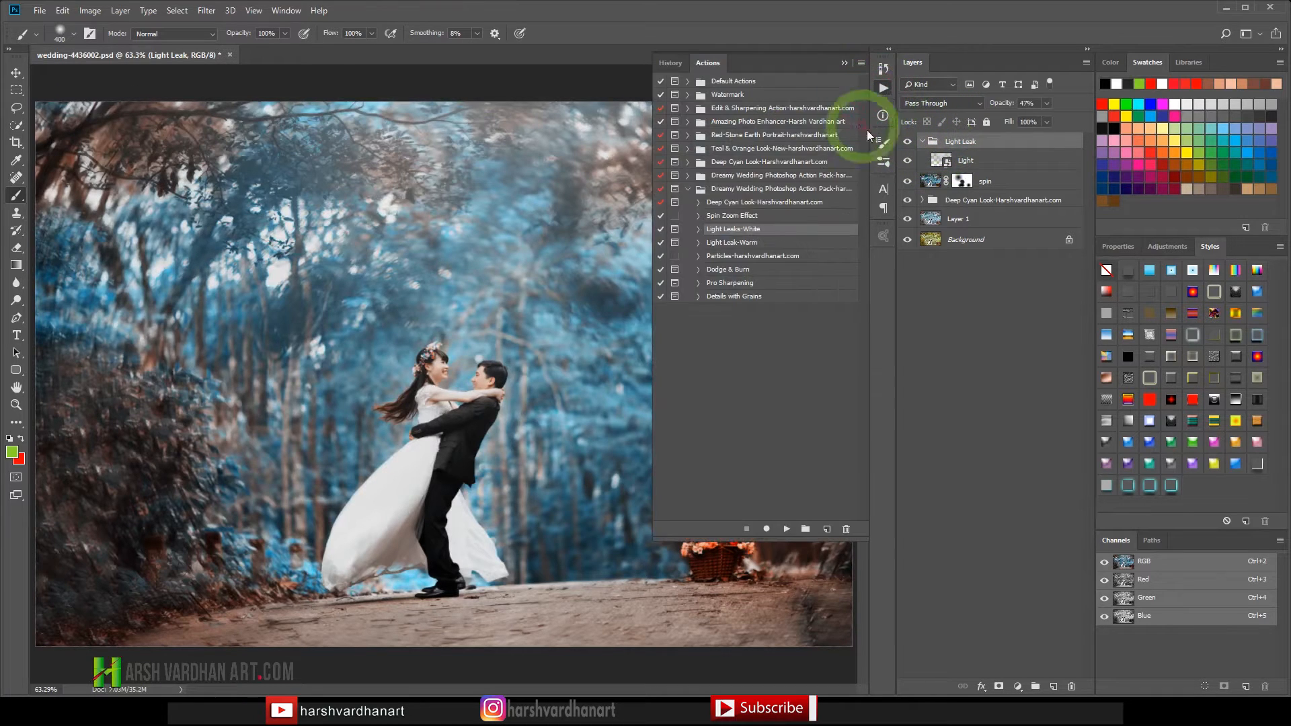
click(739, 246)
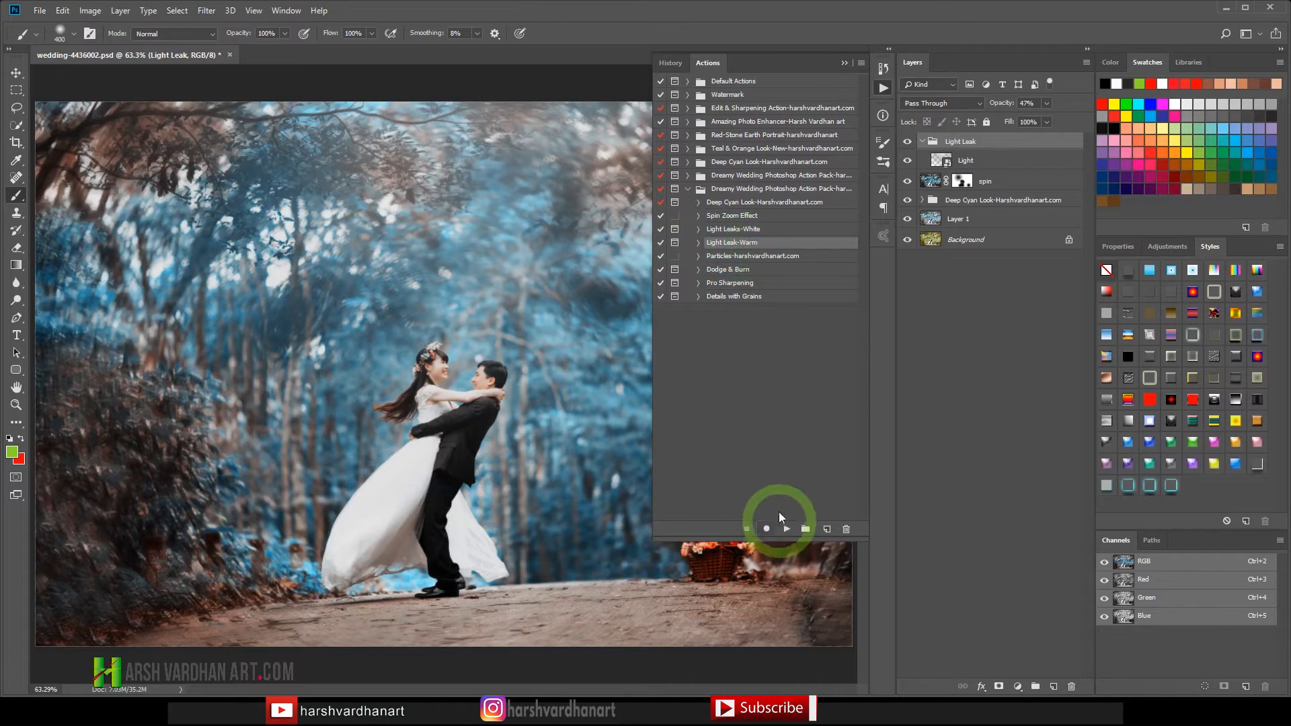
click(785, 530)
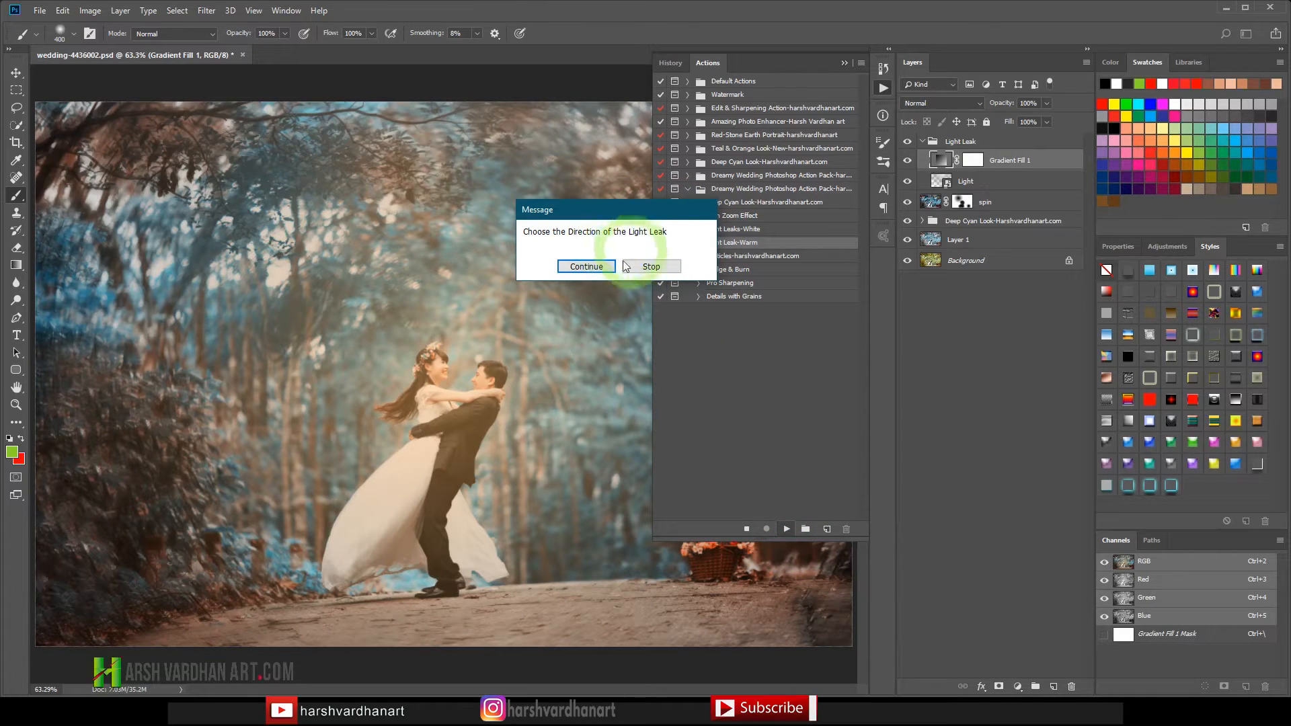
click(586, 267)
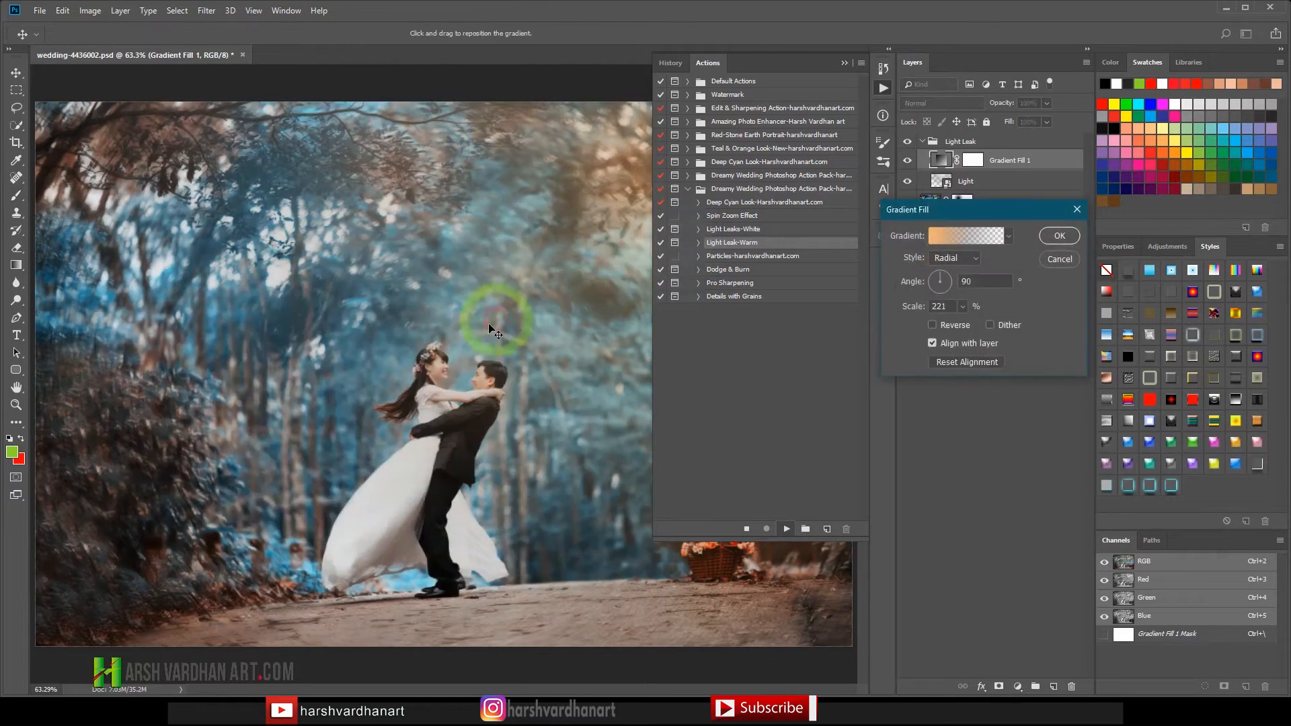
- Reposition the warm radial gradient to the photo's upper edge above the couple, accept it, and compare the photo with and without it
drag(614, 222, 467, 95)
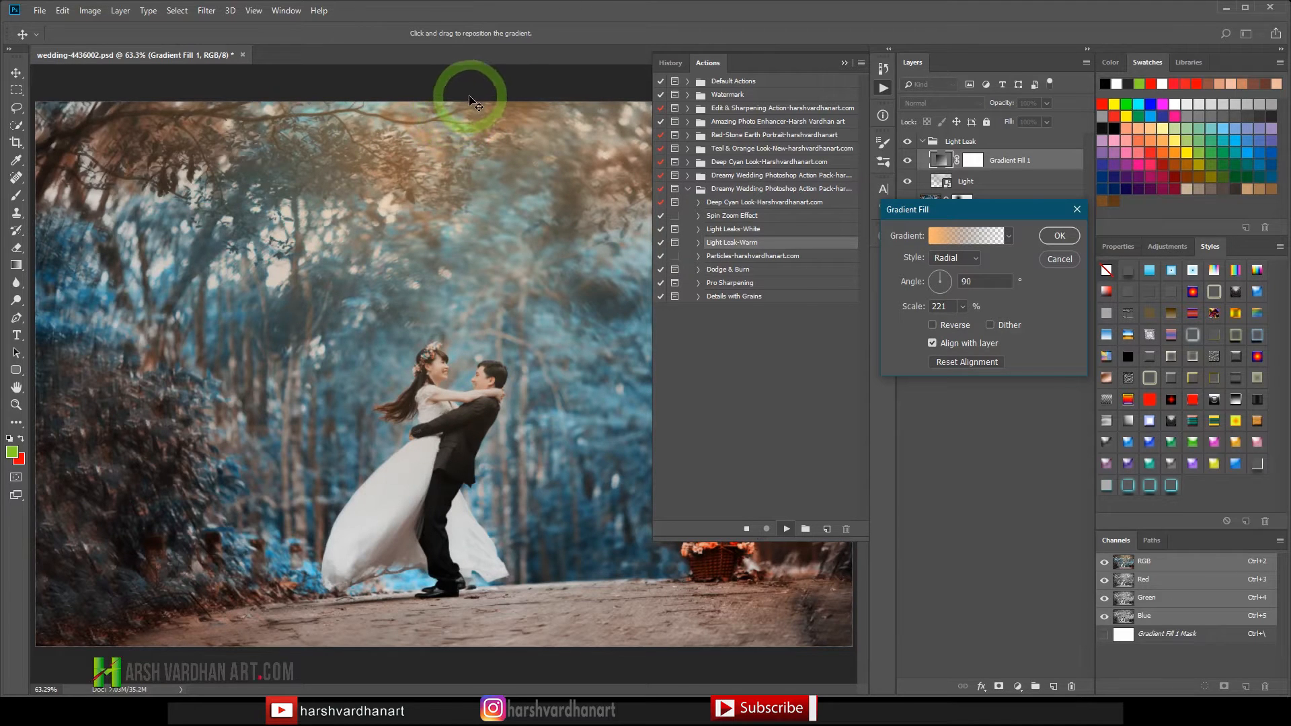
click(1069, 238)
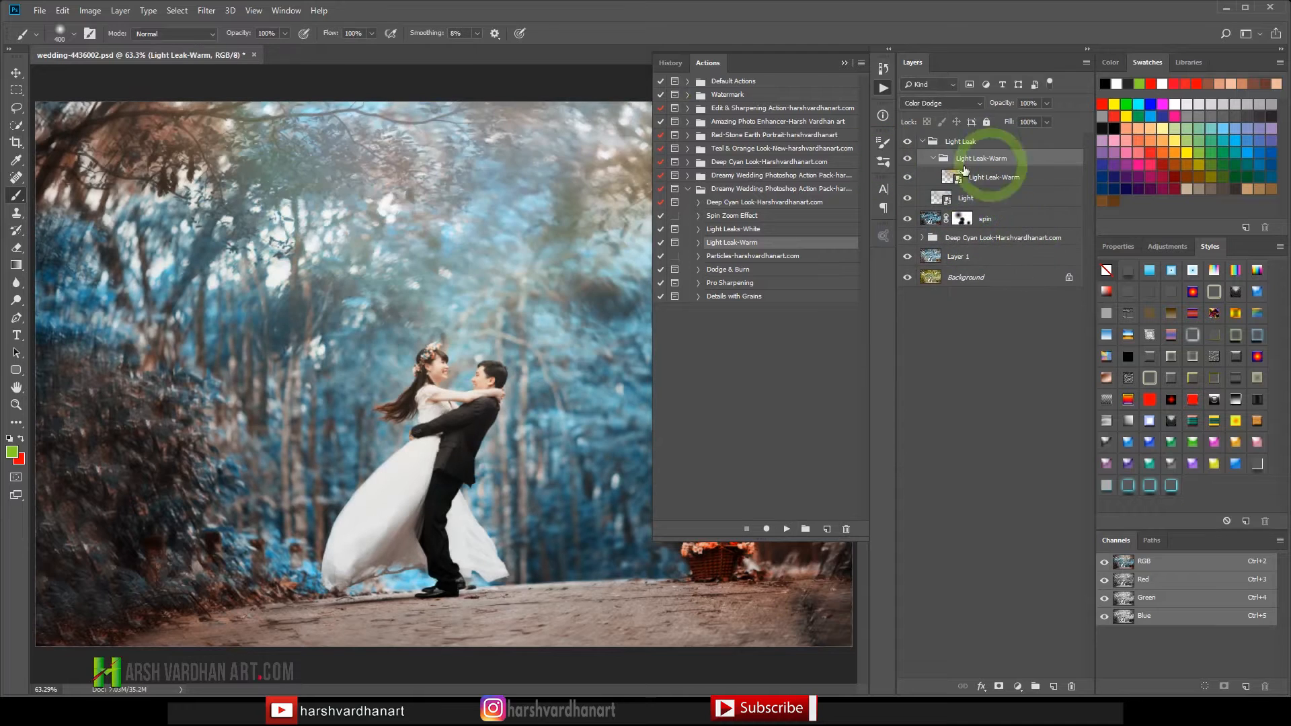
click(909, 160)
click(908, 160)
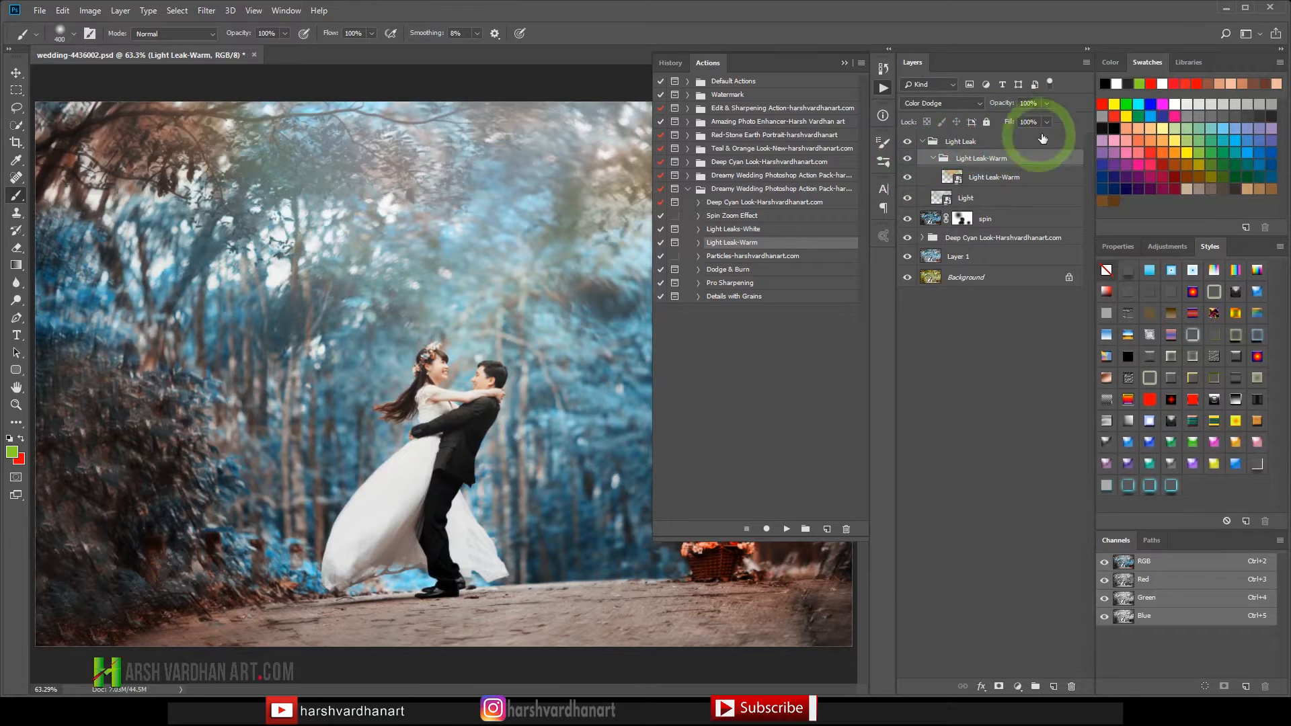
- Select the outer Light Leak group, review its nested layers, and leave the group collapsed
drag(1046, 103, 1070, 119)
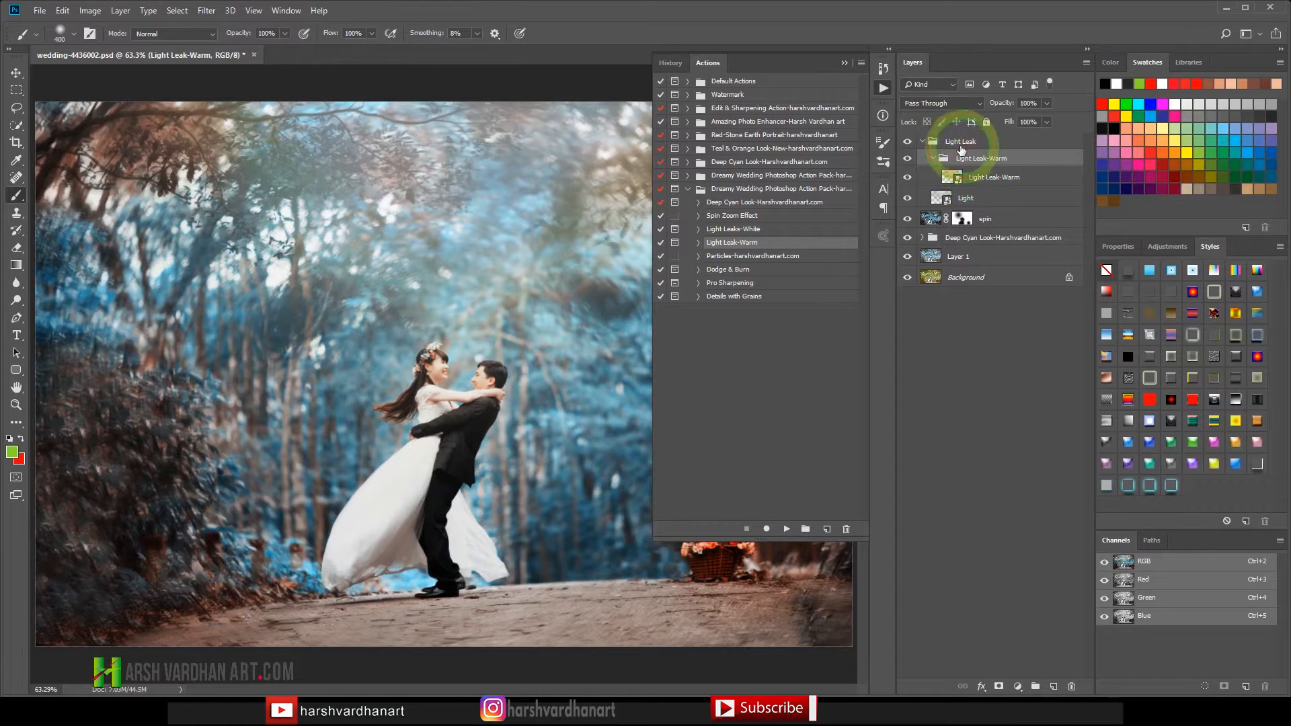
click(925, 145)
click(922, 142)
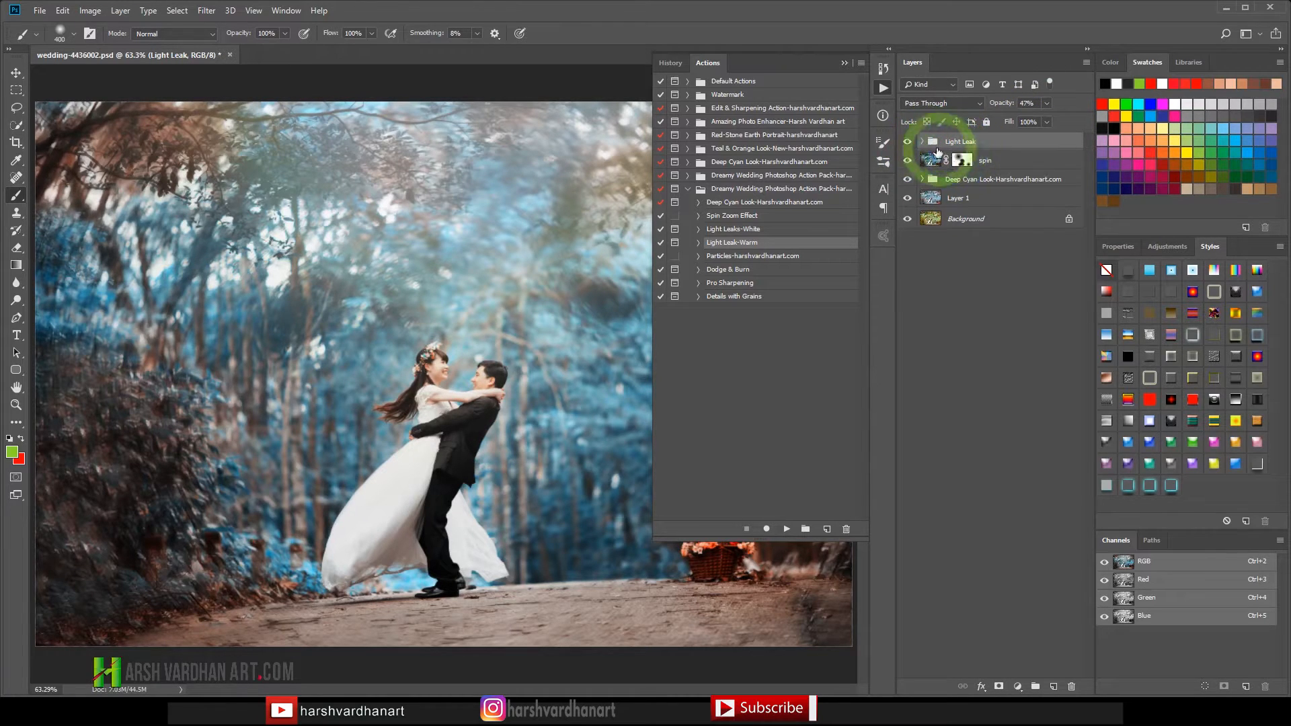
click(925, 142)
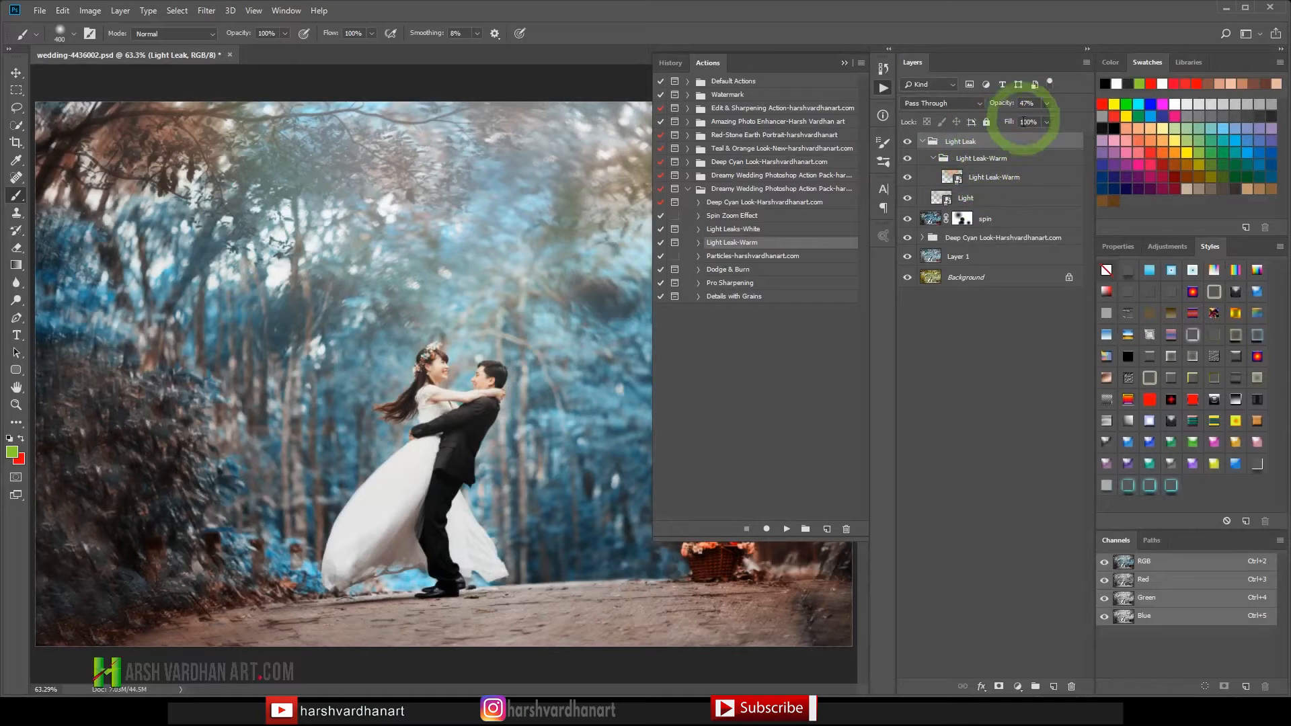
right_click(963, 138)
click(923, 141)
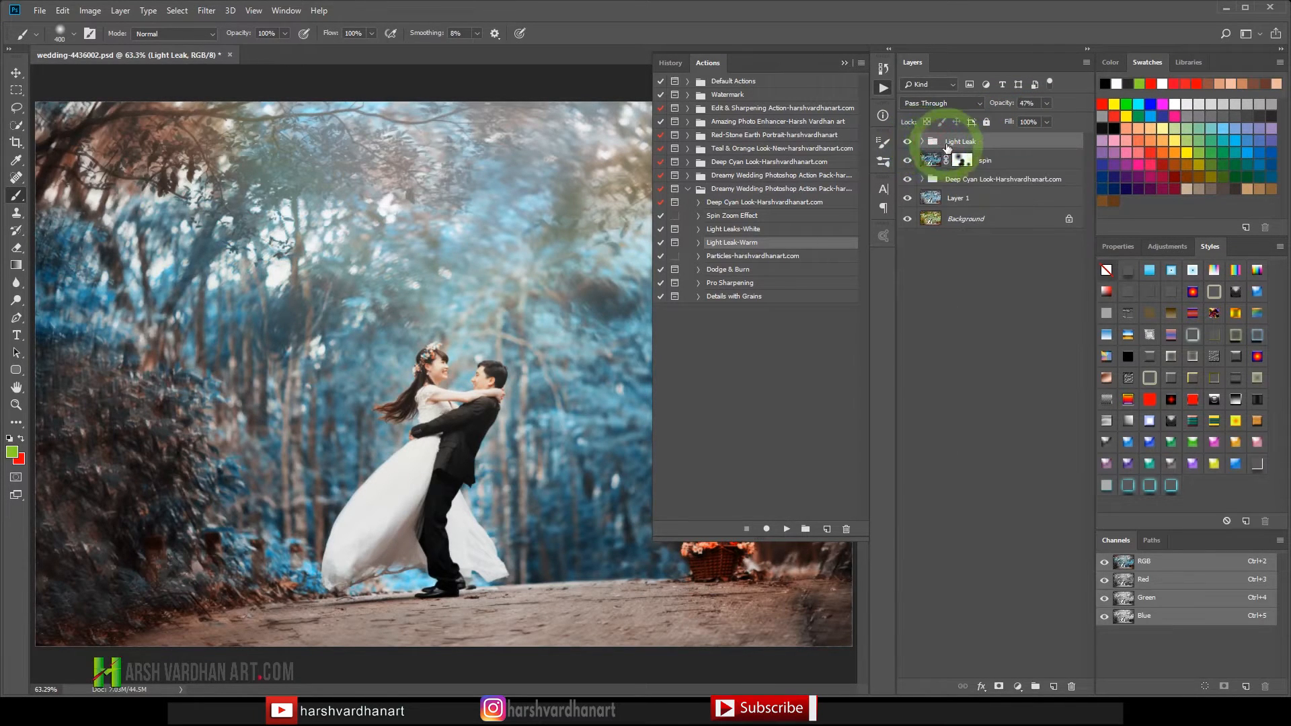
click(923, 141)
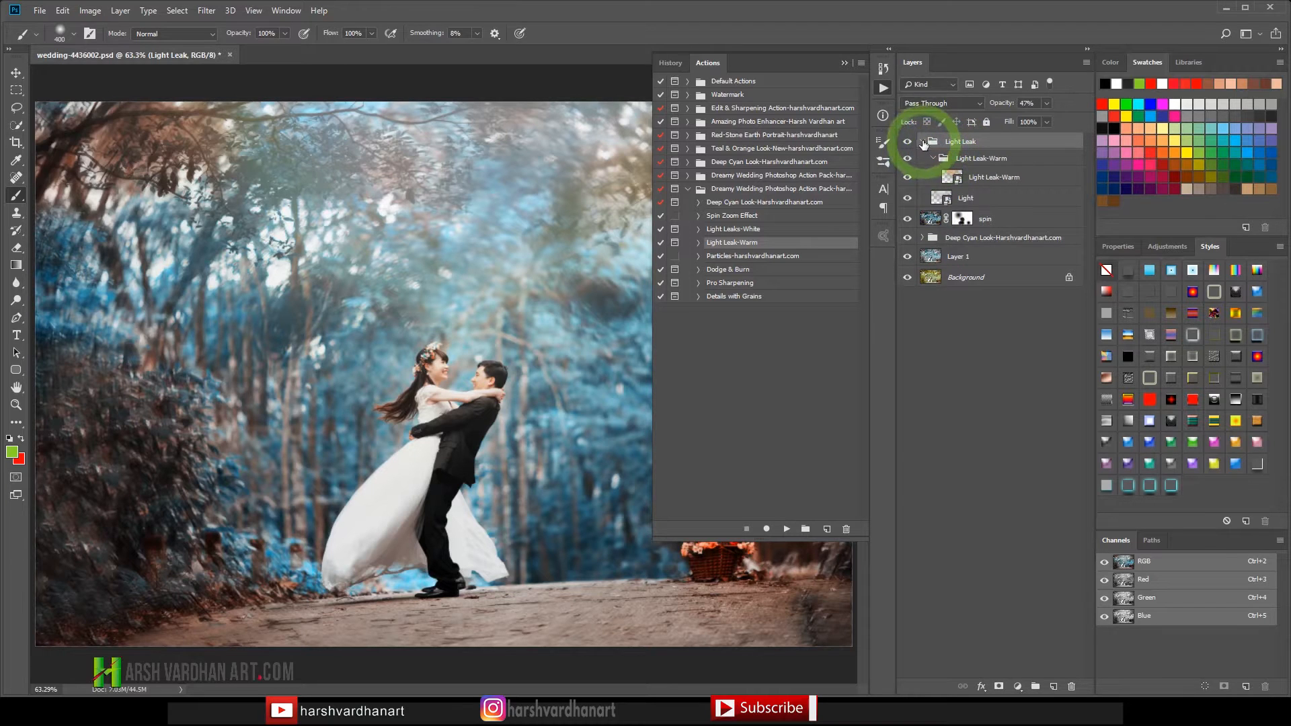
click(922, 141)
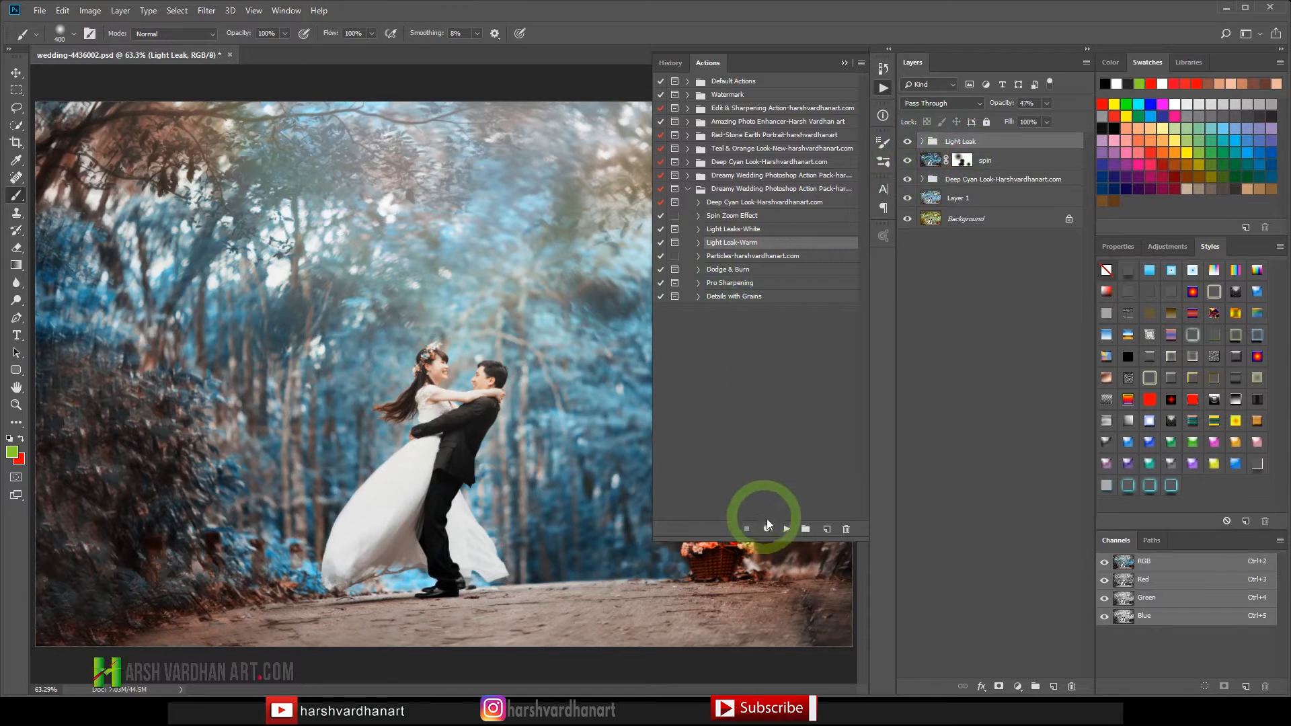
- Play Light Leak-Warm again above the collapsed group, positioning its radial gradient just beyond the photo's upper edge over the couple
click(786, 530)
click(591, 269)
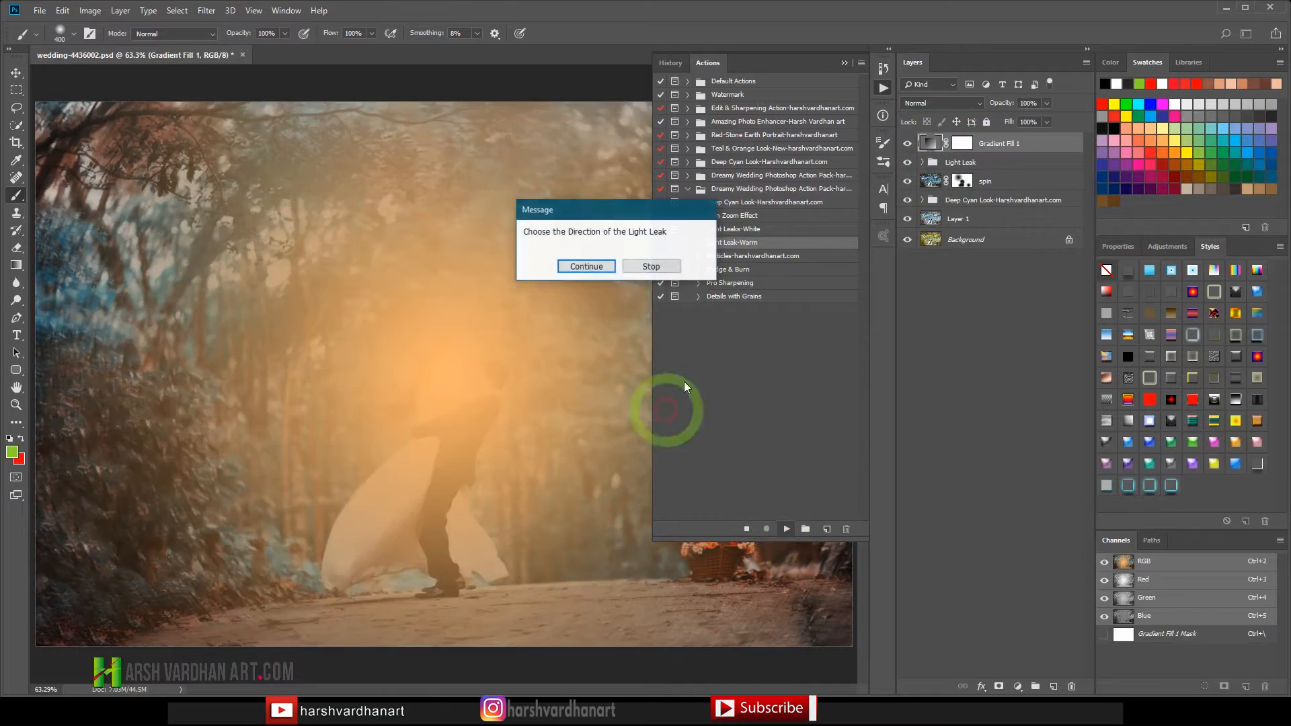
drag(472, 200, 467, 82)
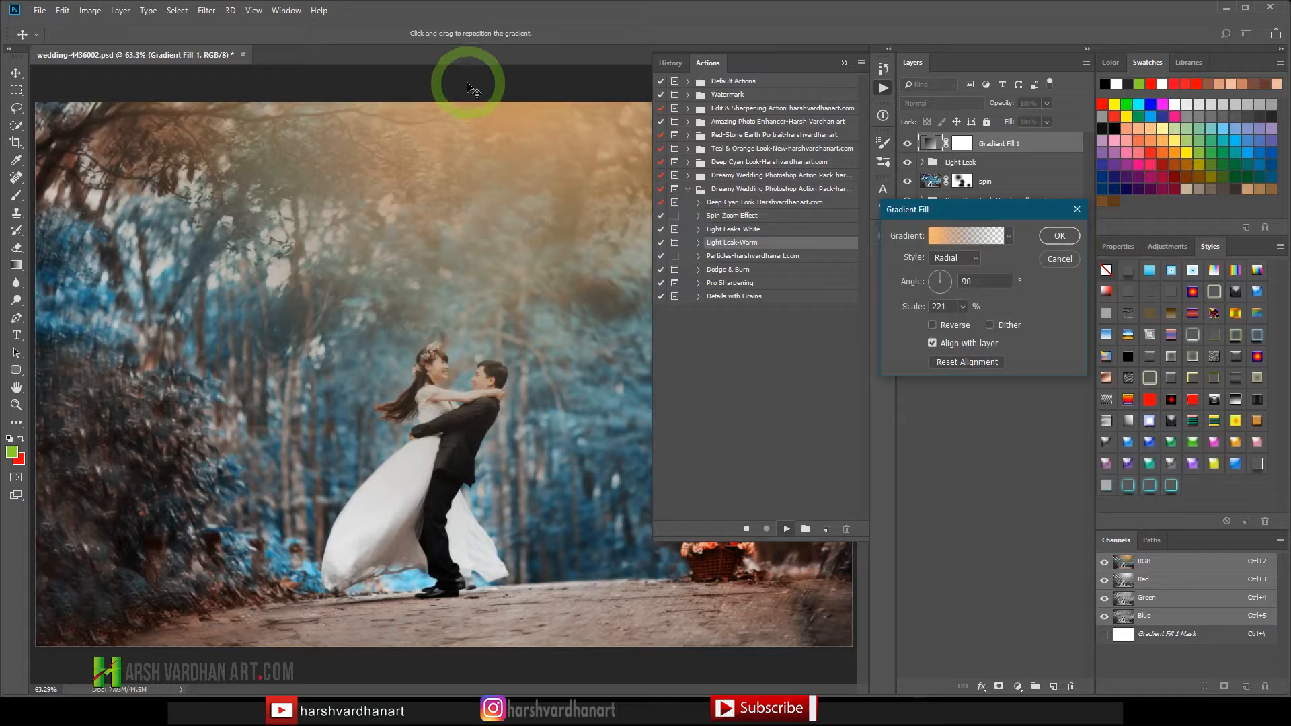
click(1058, 237)
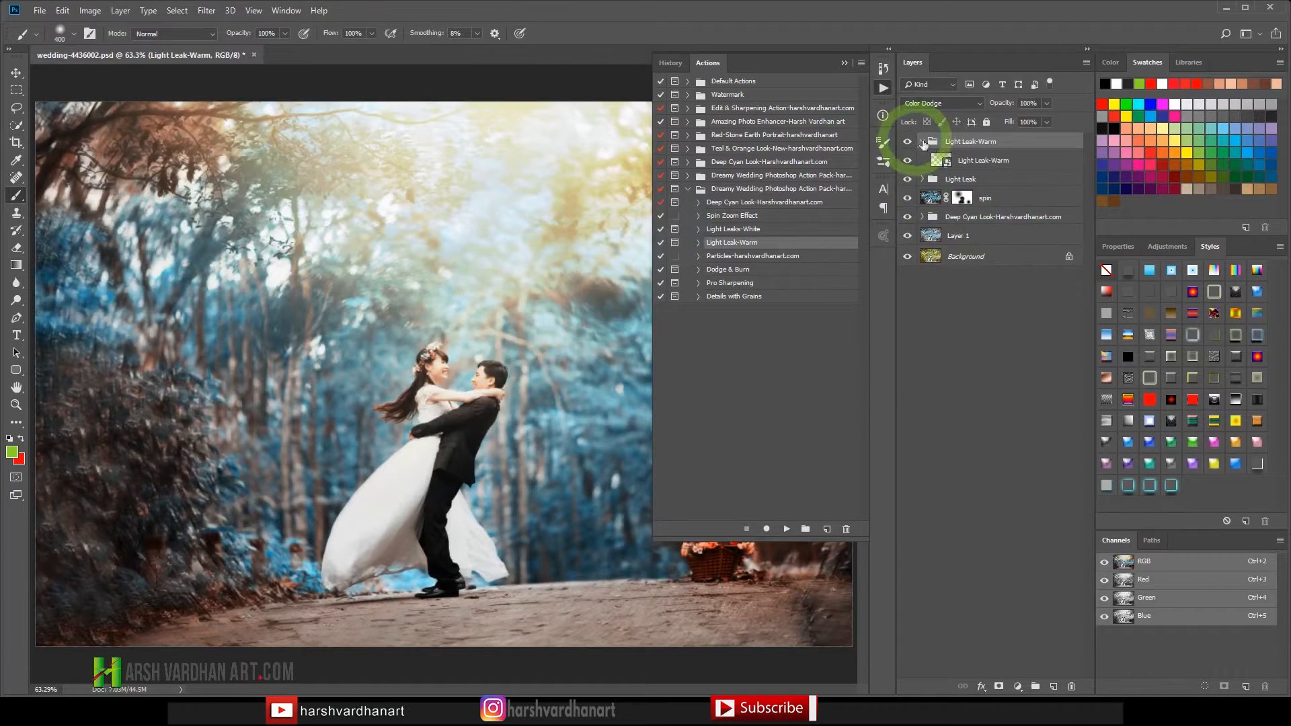
- Set the new Light Leak-Warm group's opacity to 37% and compare the photo with and without the group
click(884, 88)
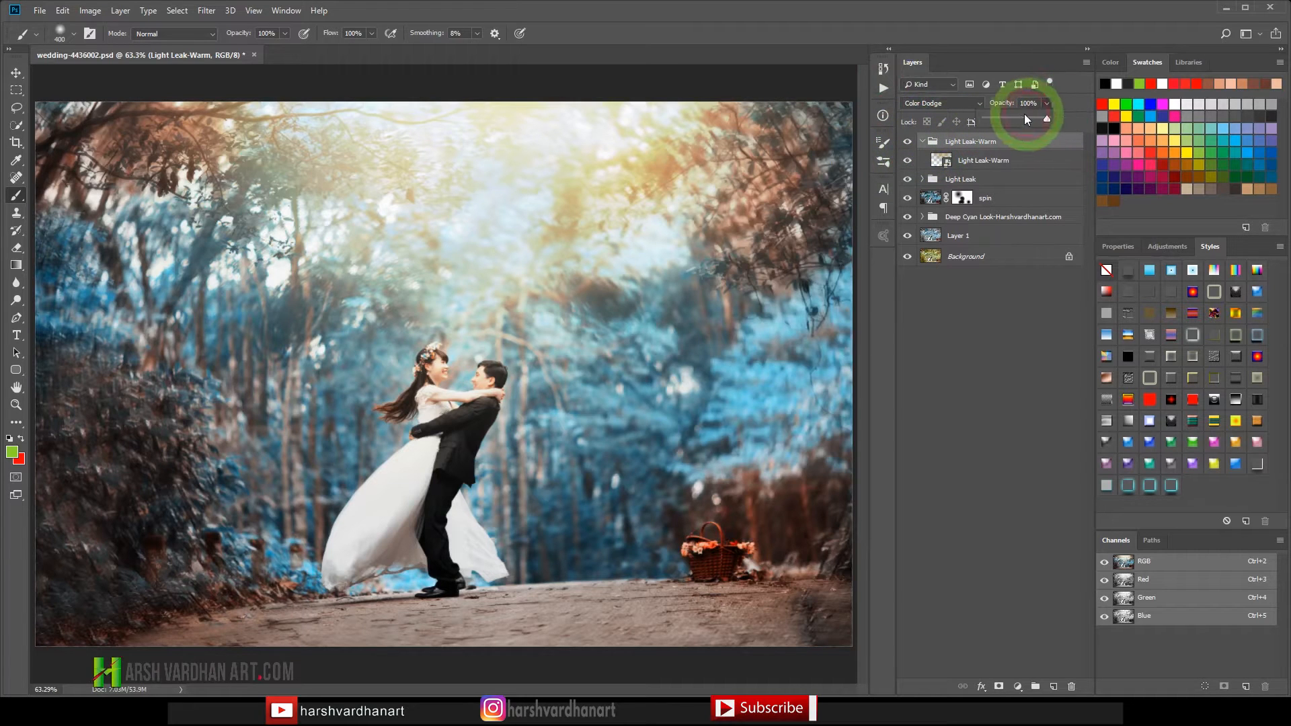
drag(1015, 117, 1008, 118)
click(907, 142)
click(907, 142)
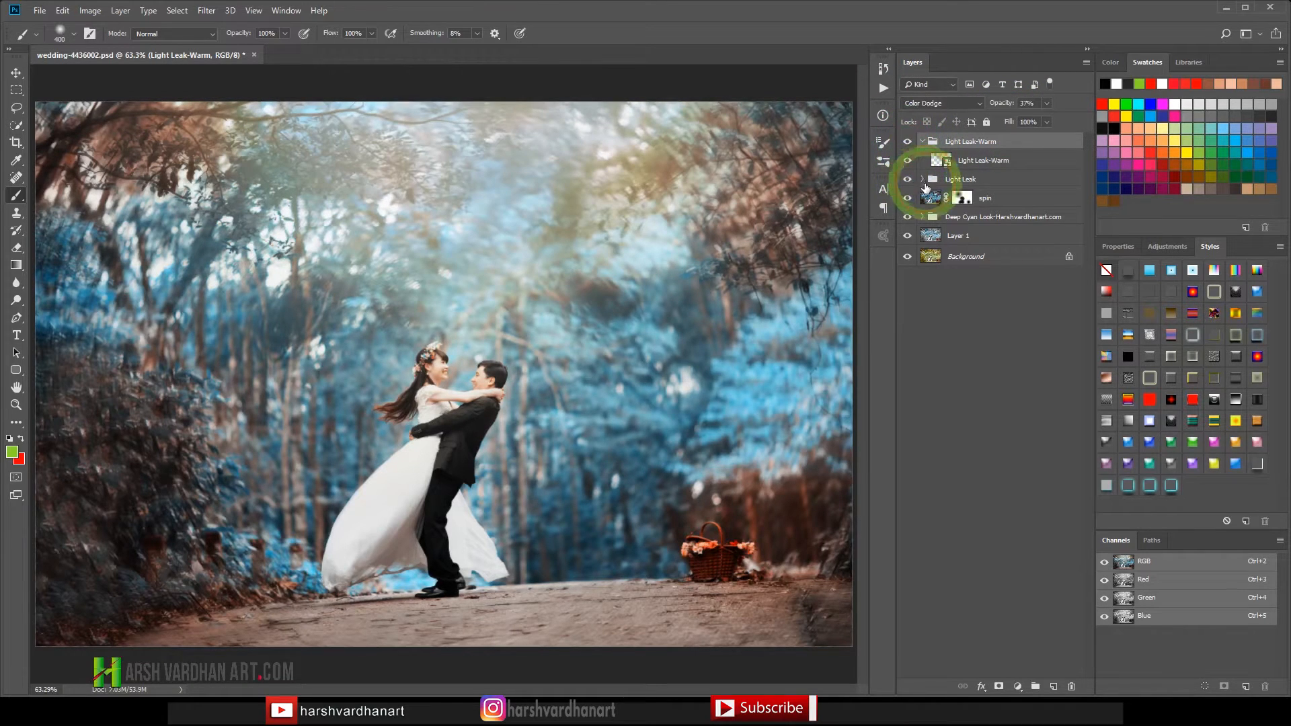
- Hide the Light Leak-Warm group nested inside the Light Leak group
click(921, 179)
click(909, 197)
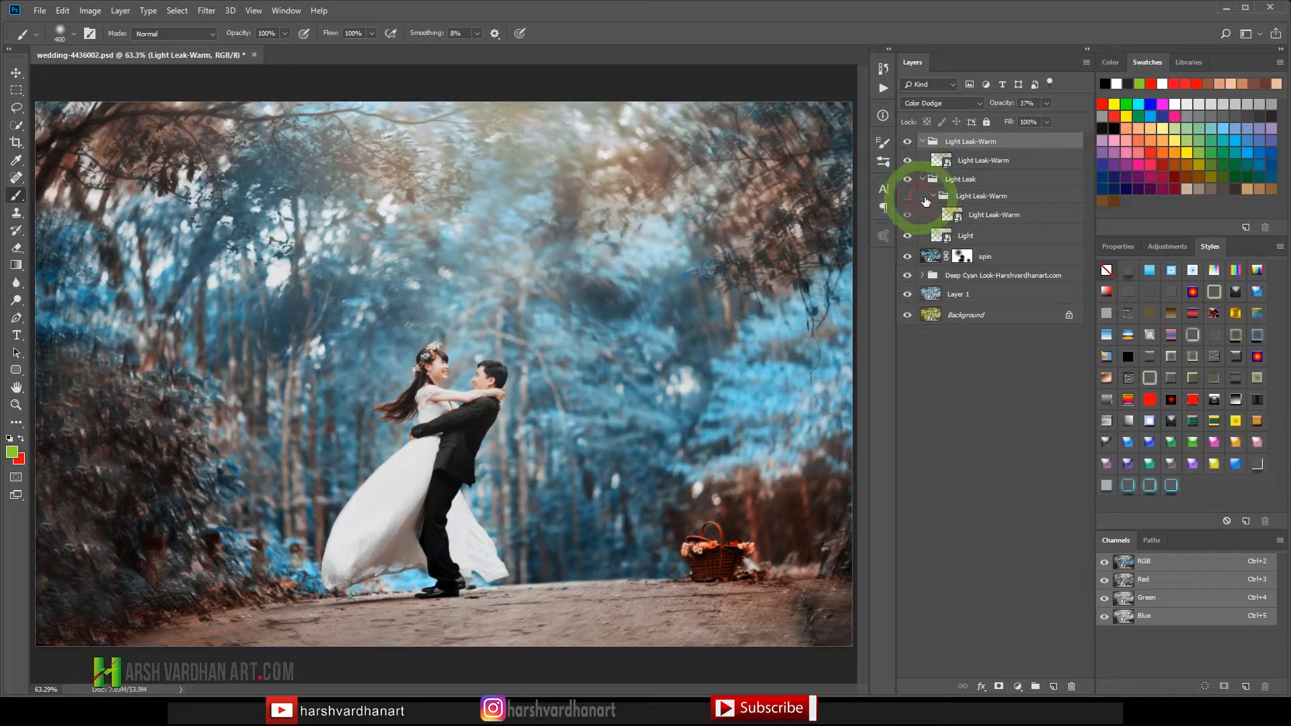
click(941, 197)
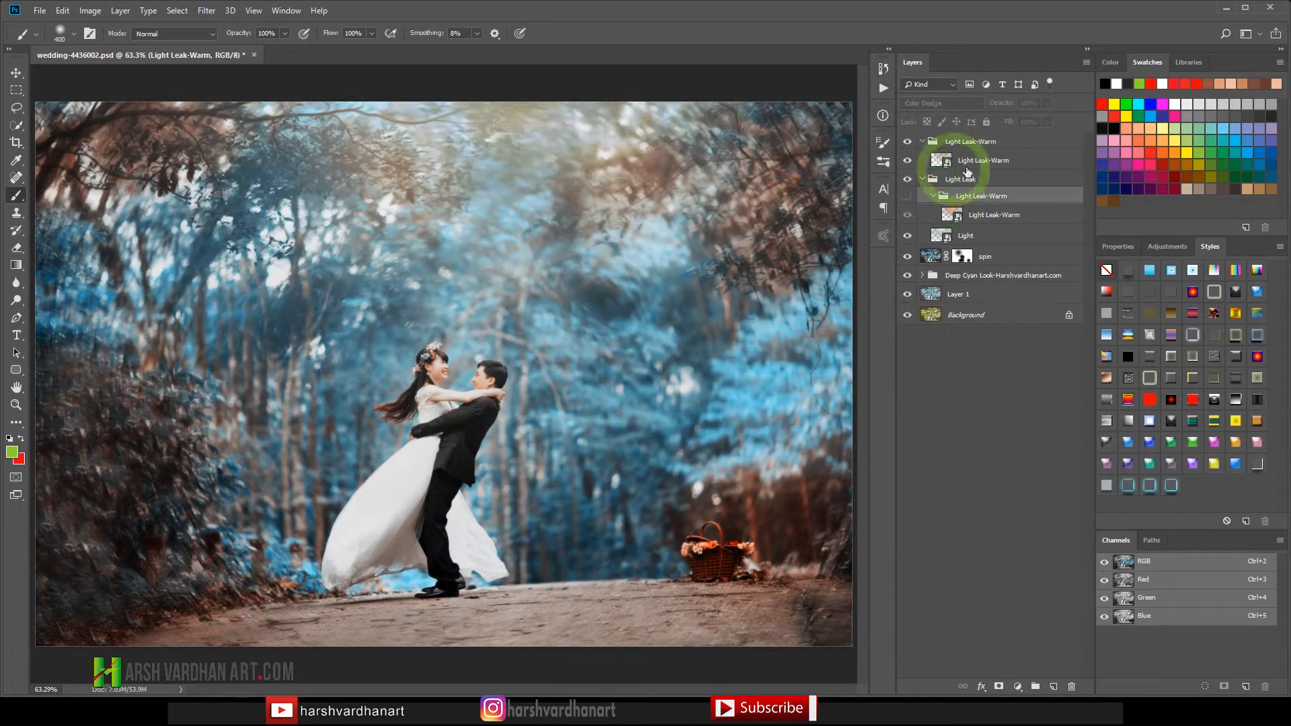
- Set the topmost Light Leak-Warm group's opacity to 58% and collapse both light leak groups
click(939, 160)
click(967, 141)
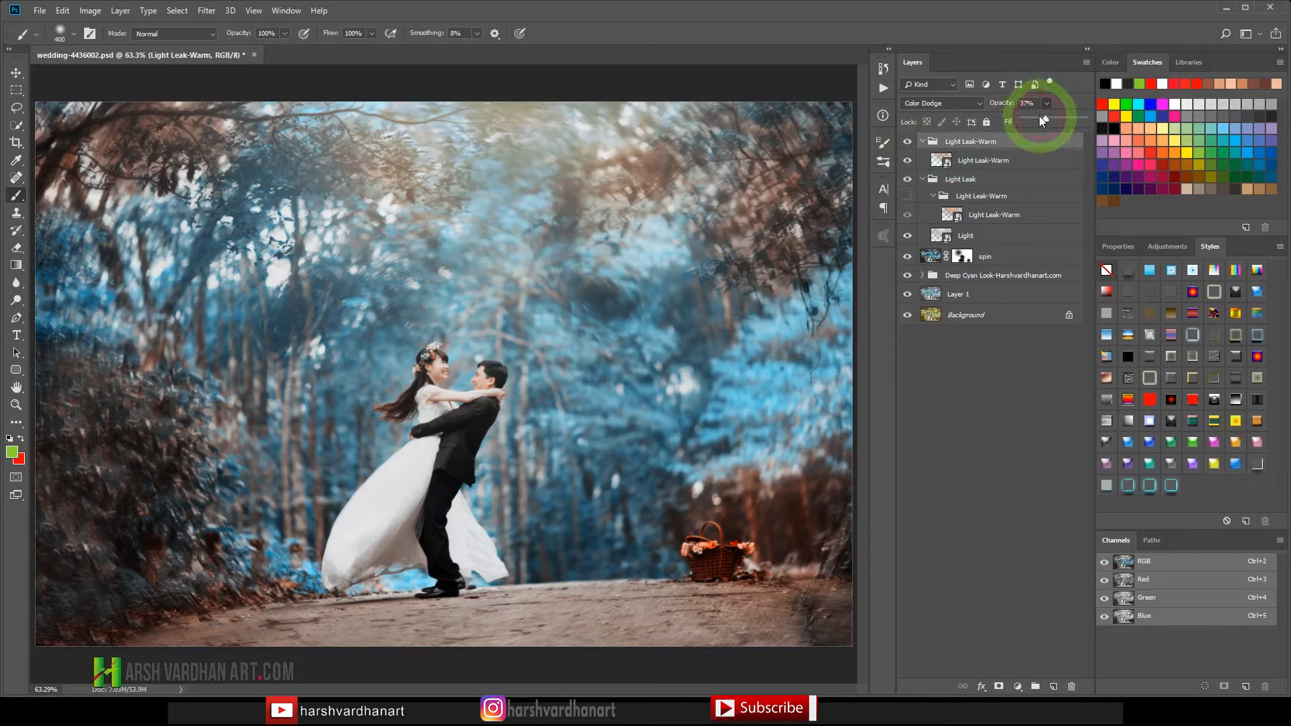
drag(1056, 119, 1058, 119)
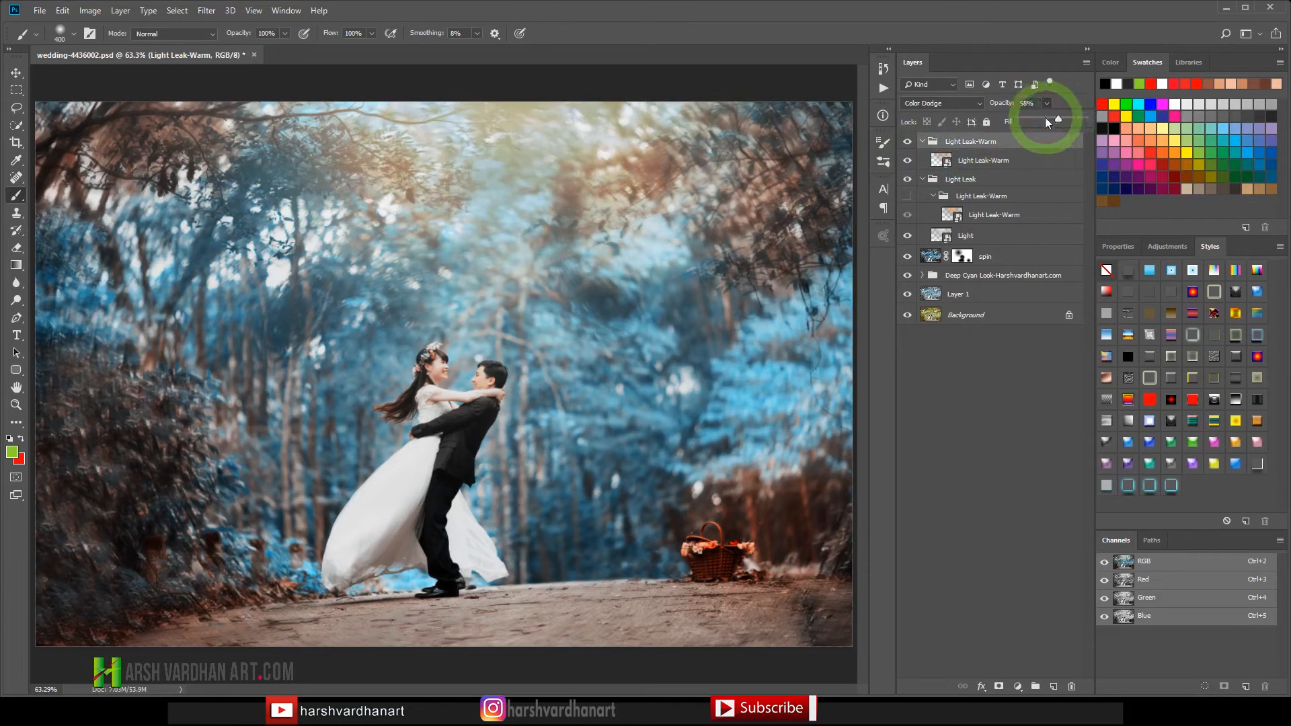
click(928, 142)
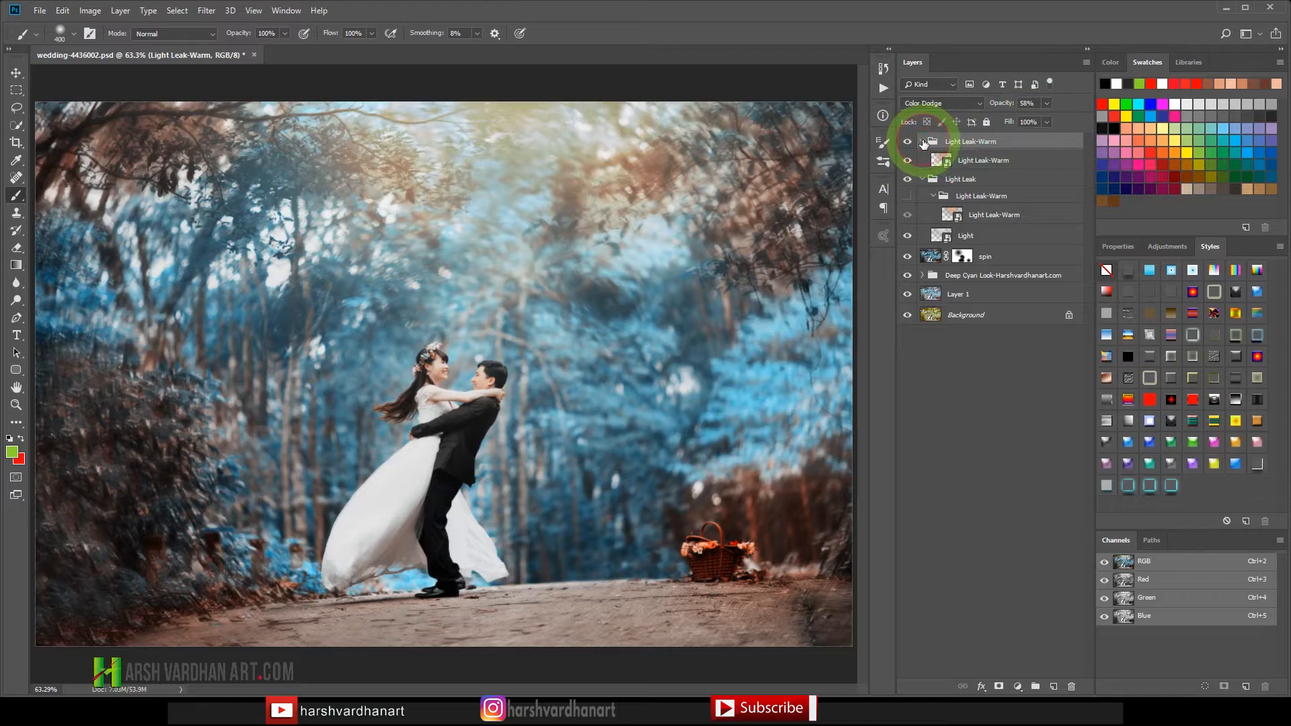
click(923, 159)
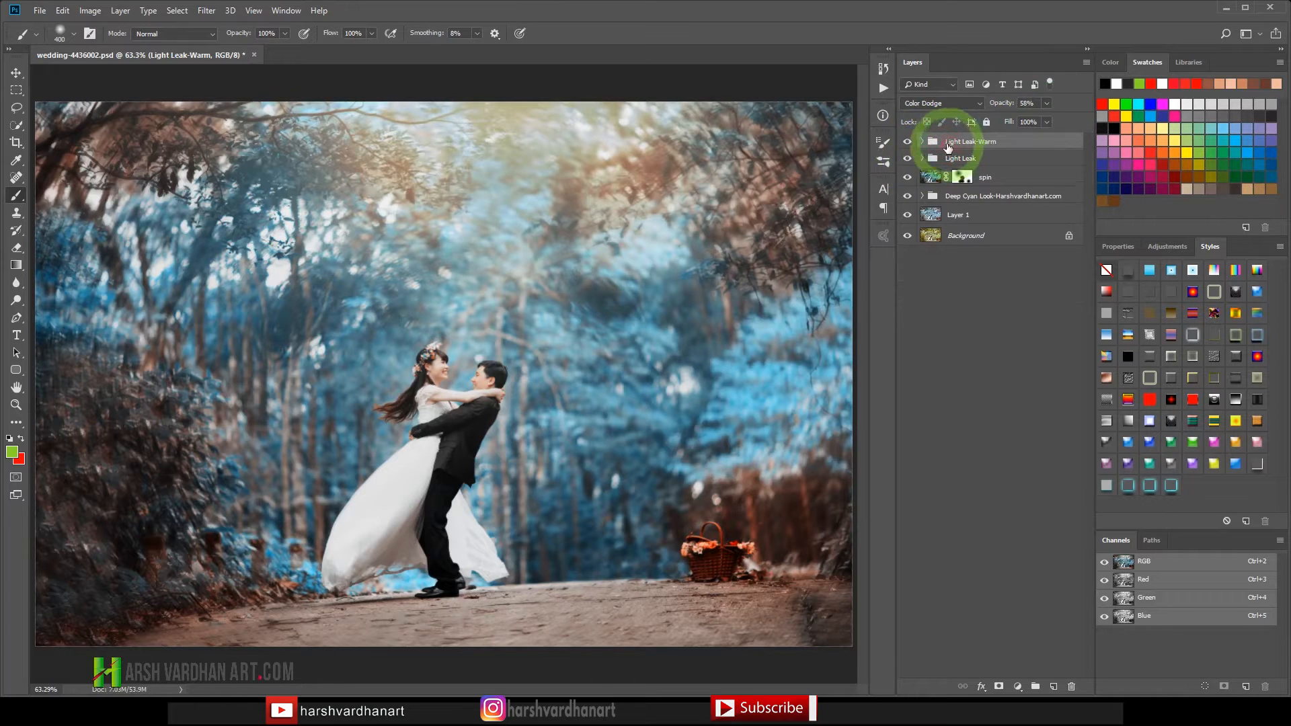
- Play the Particles-harshvardhanart.com action and inspect the particles around the couple up close
click(884, 89)
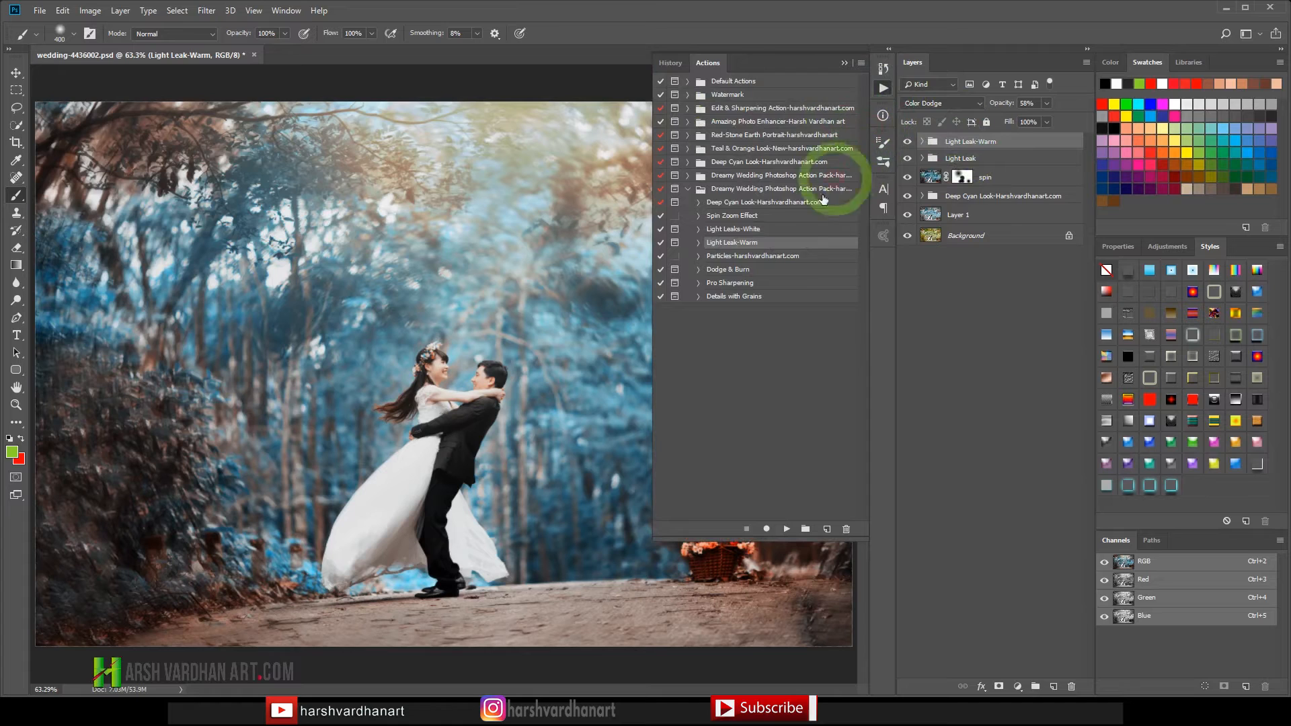
click(769, 258)
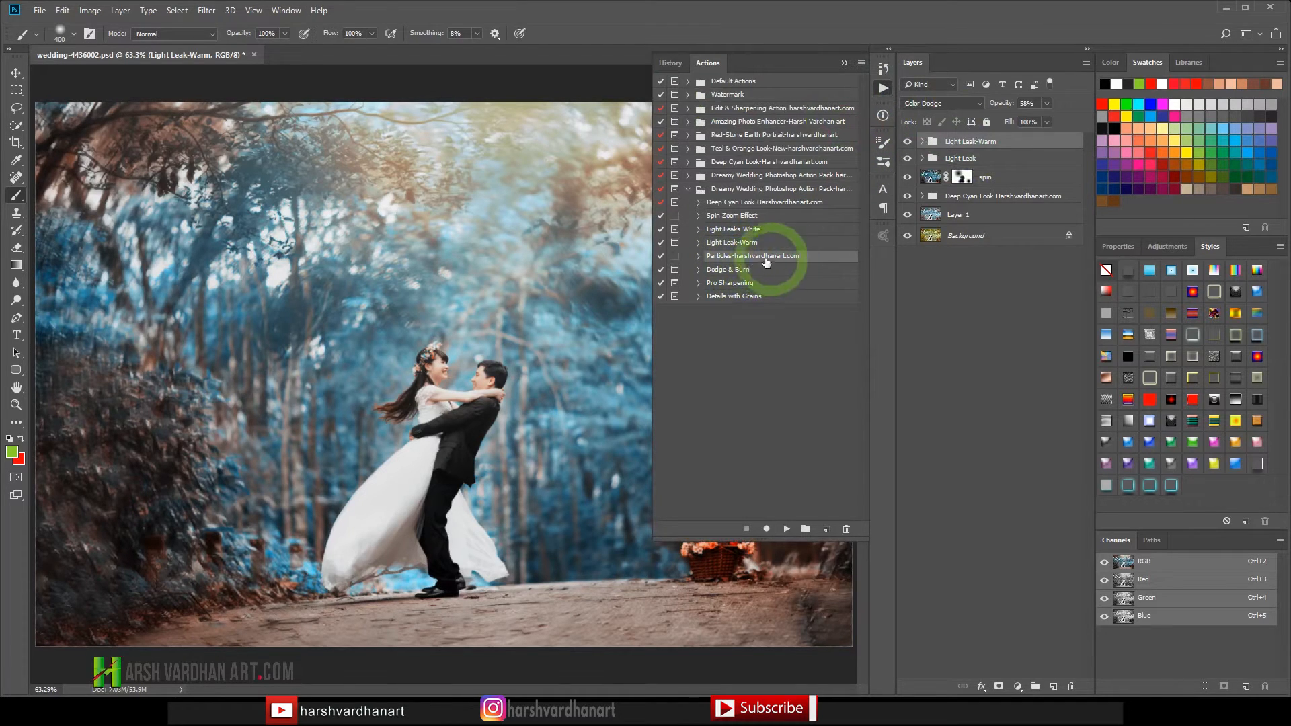
click(787, 530)
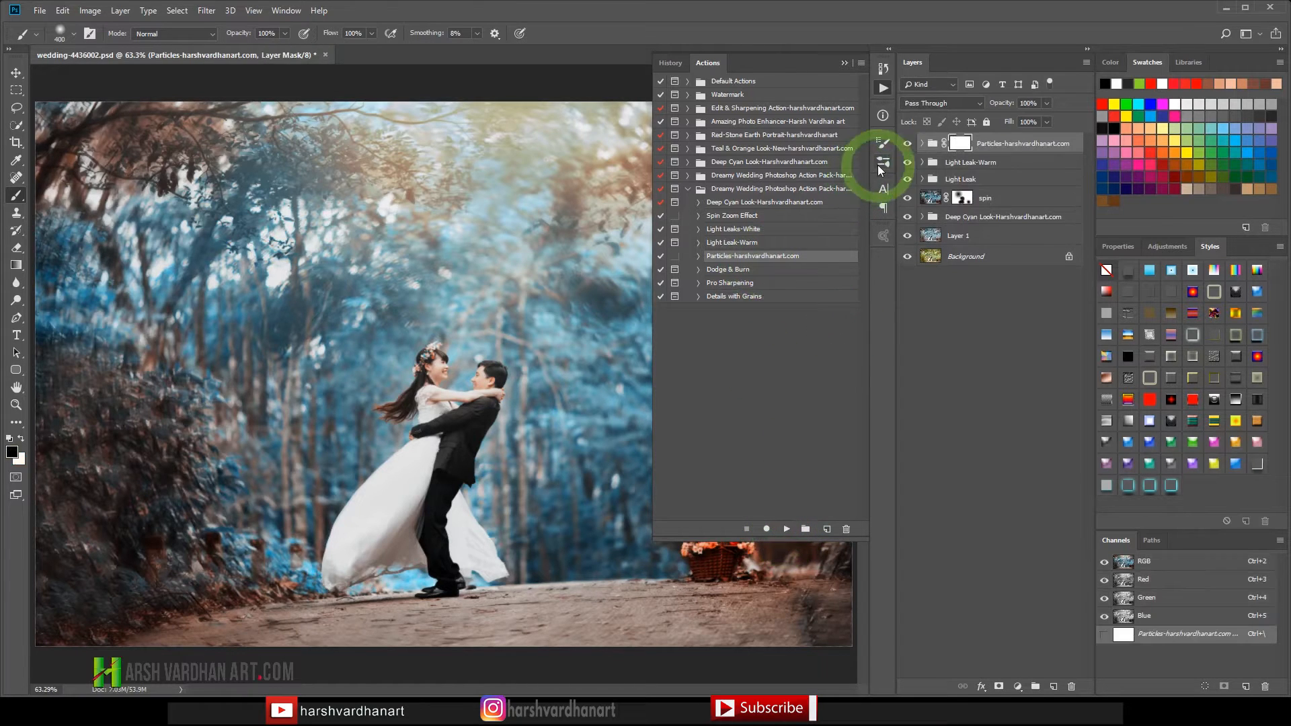
click(883, 88)
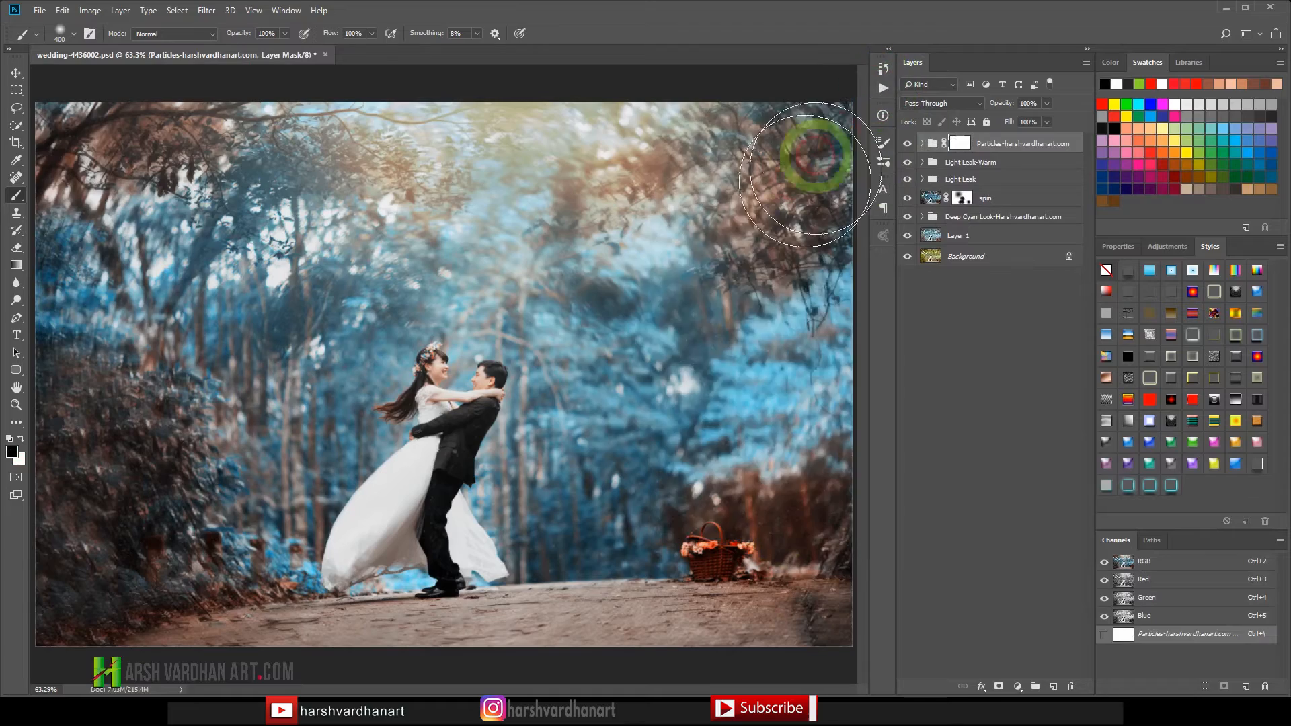
drag(466, 429, 552, 467)
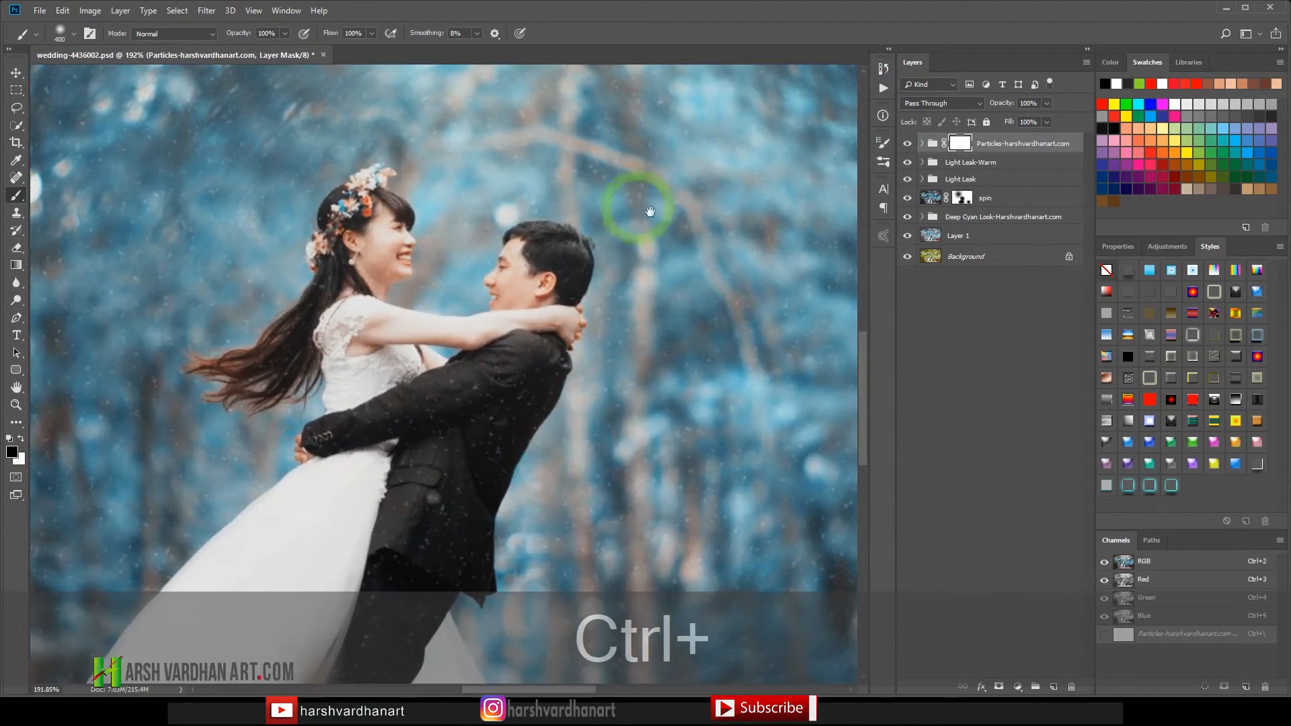
drag(694, 216, 655, 295)
drag(735, 296, 632, 288)
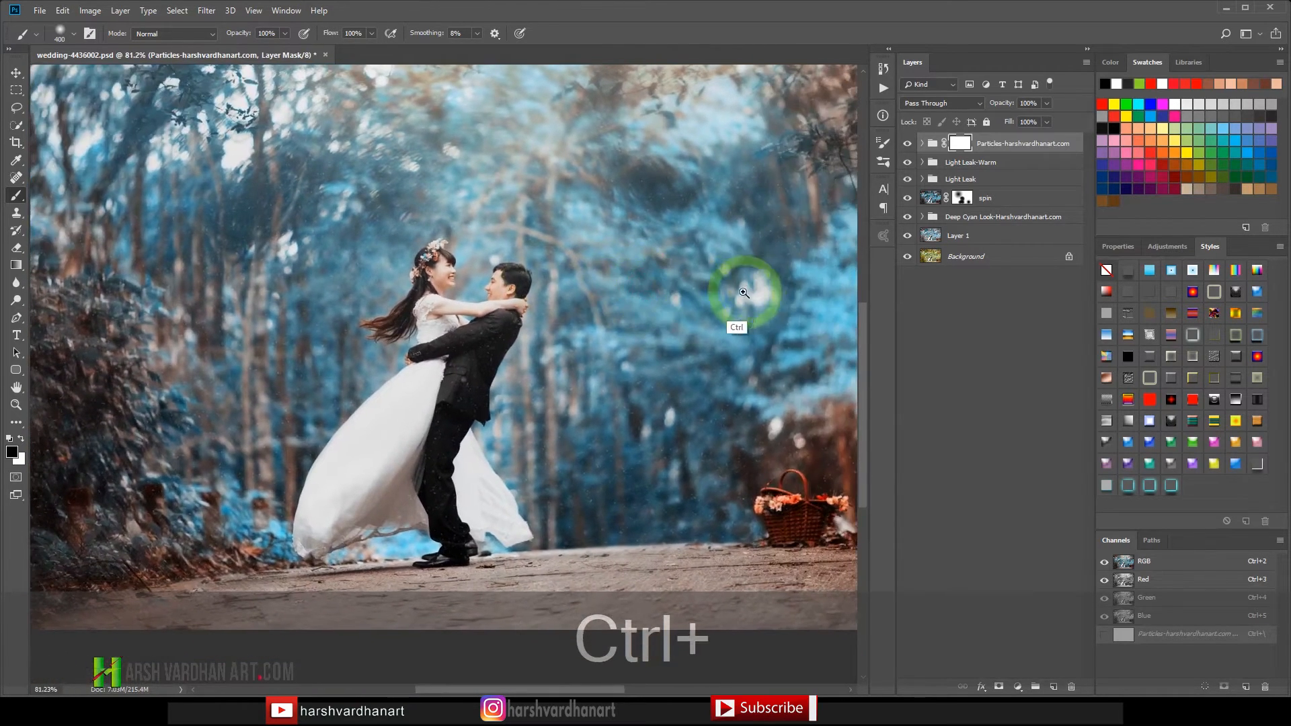
drag(743, 291, 730, 291)
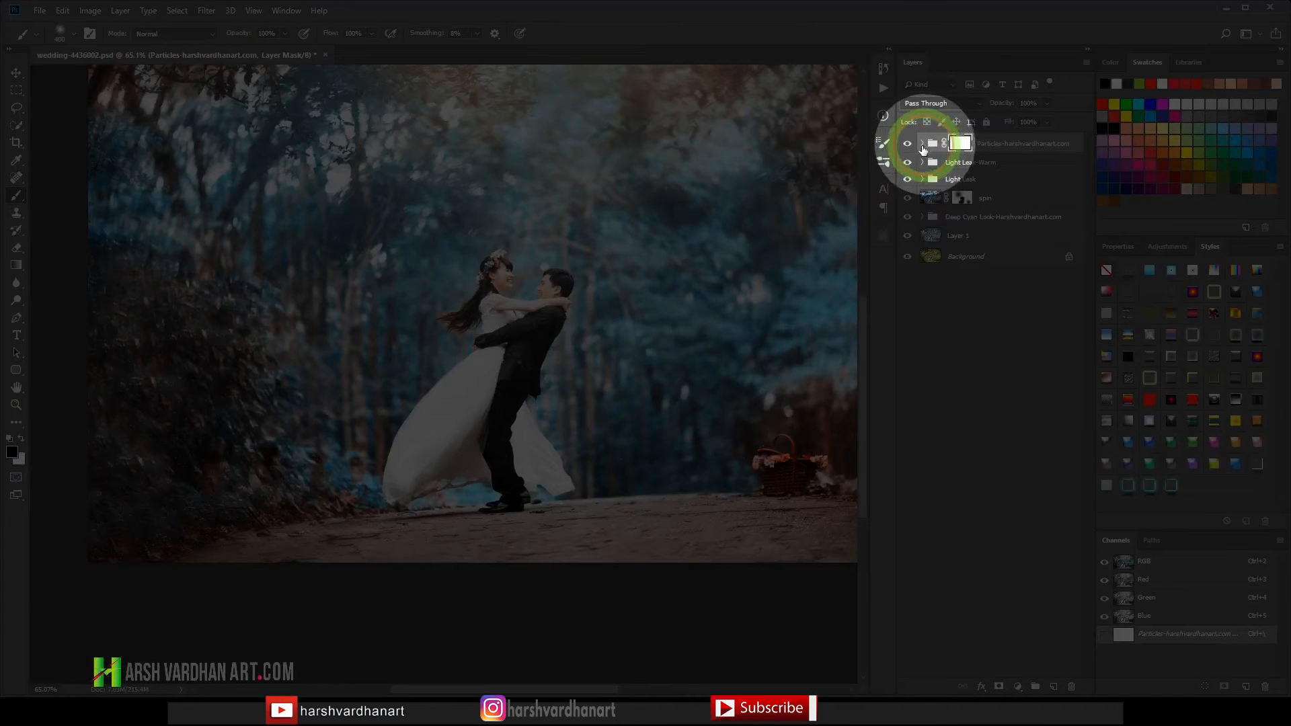
- Brighten the Particles-harshvardhanart.com layer inside the particles group with Levels, setting the midtone input to 1.88
click(922, 143)
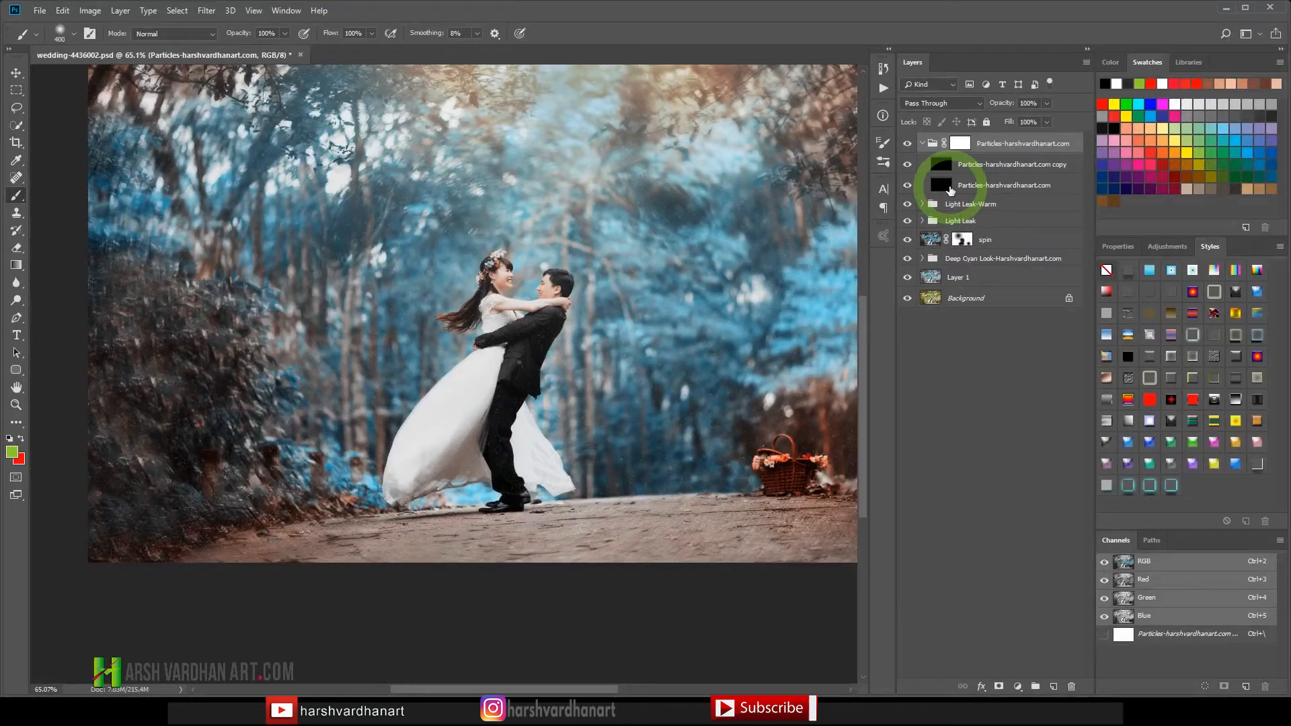
click(945, 187)
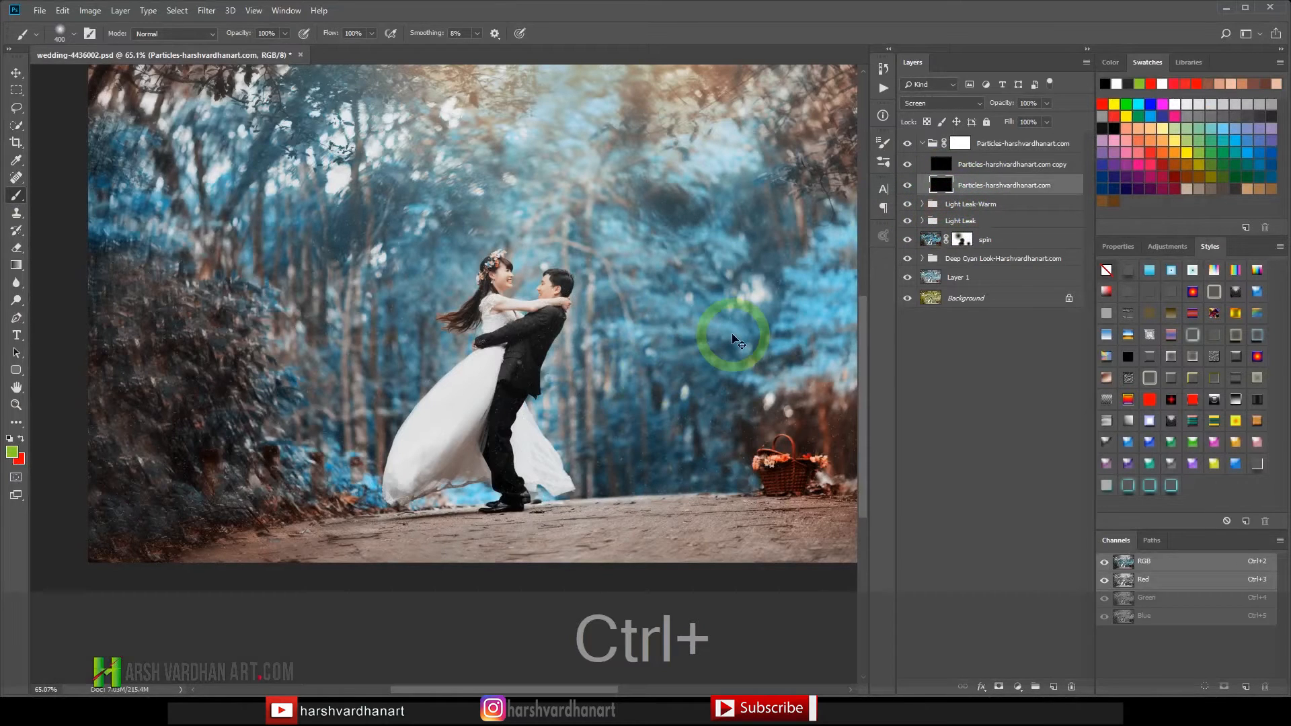
key(ctrl+l)
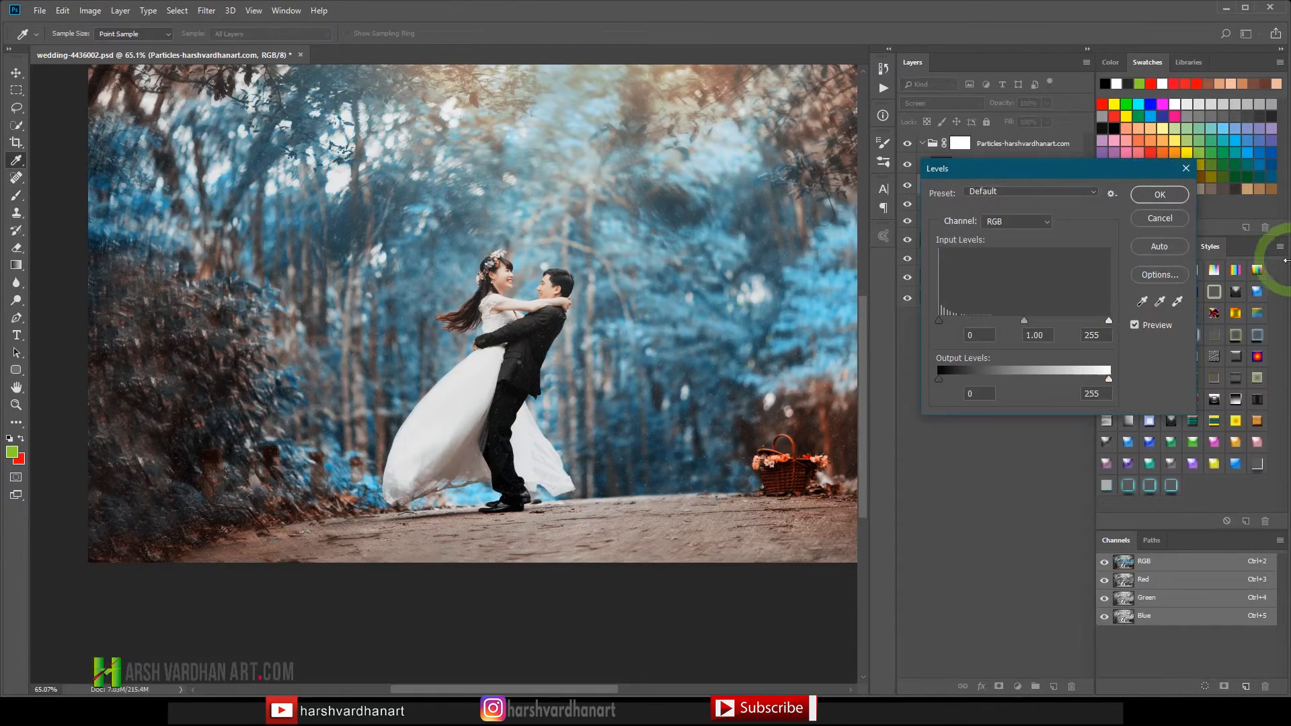
drag(1056, 175, 797, 190)
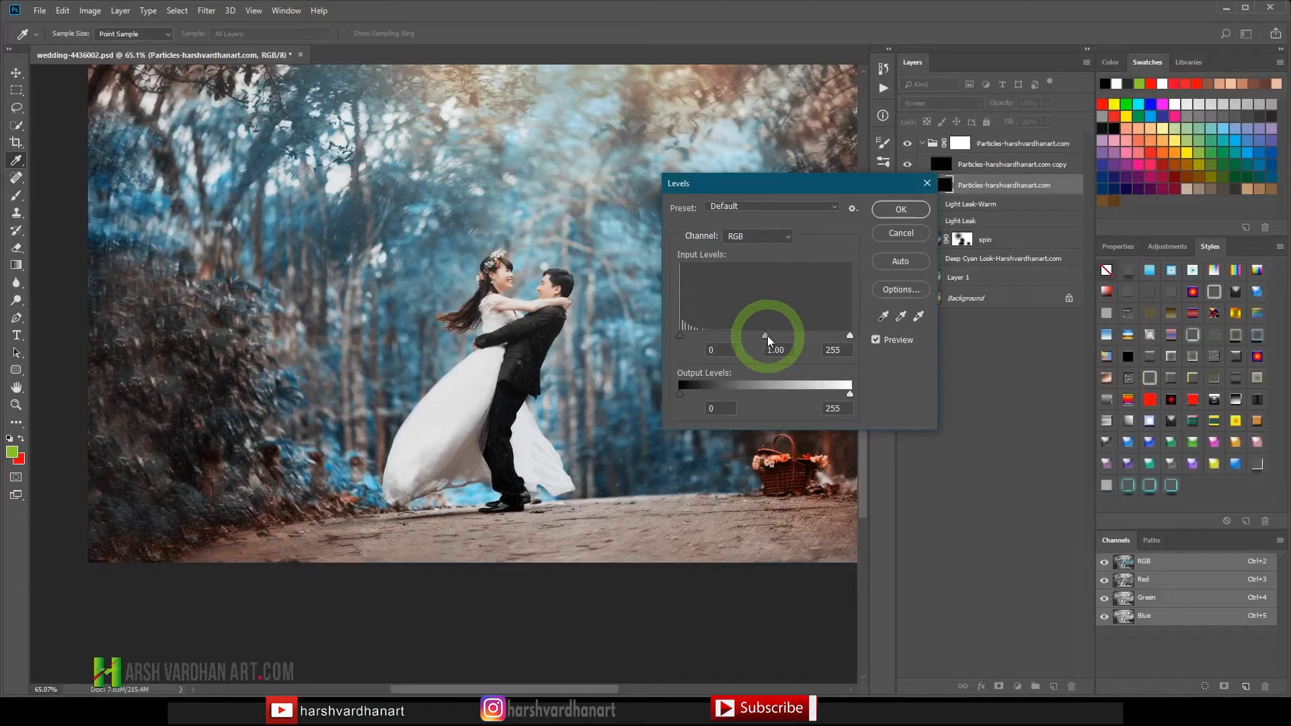
drag(767, 340, 711, 341)
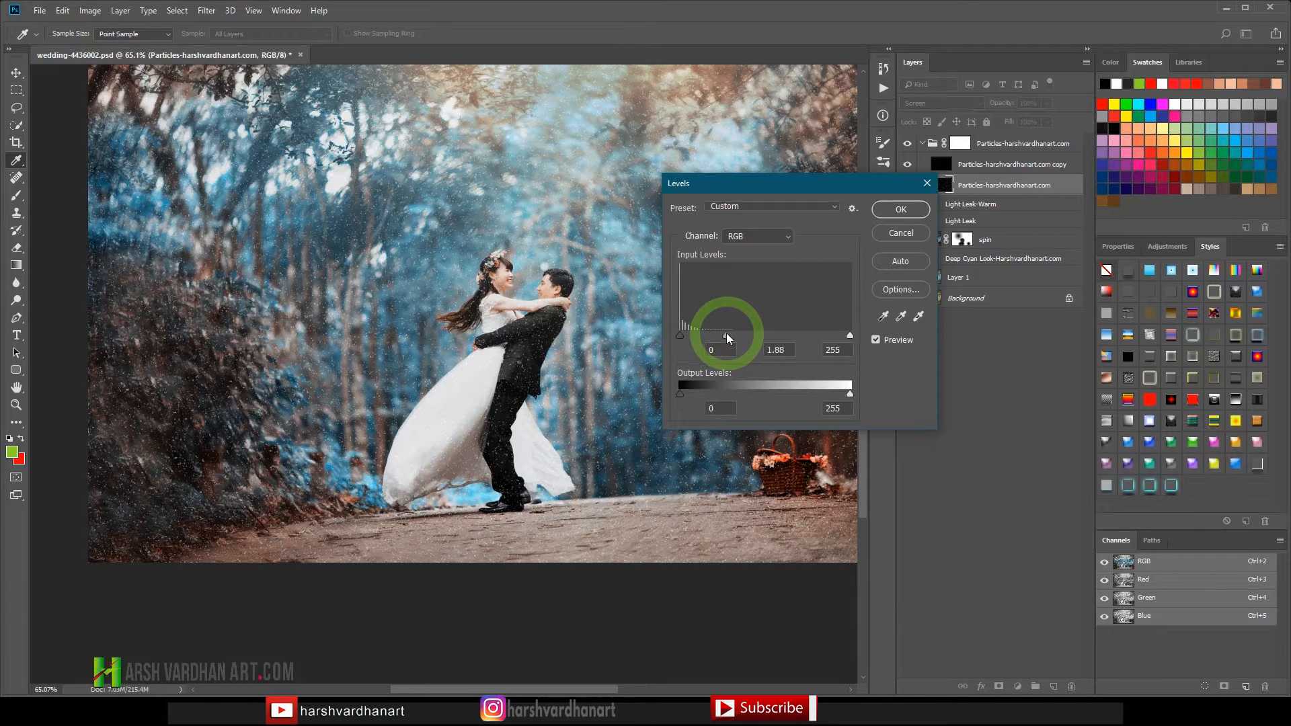
click(884, 209)
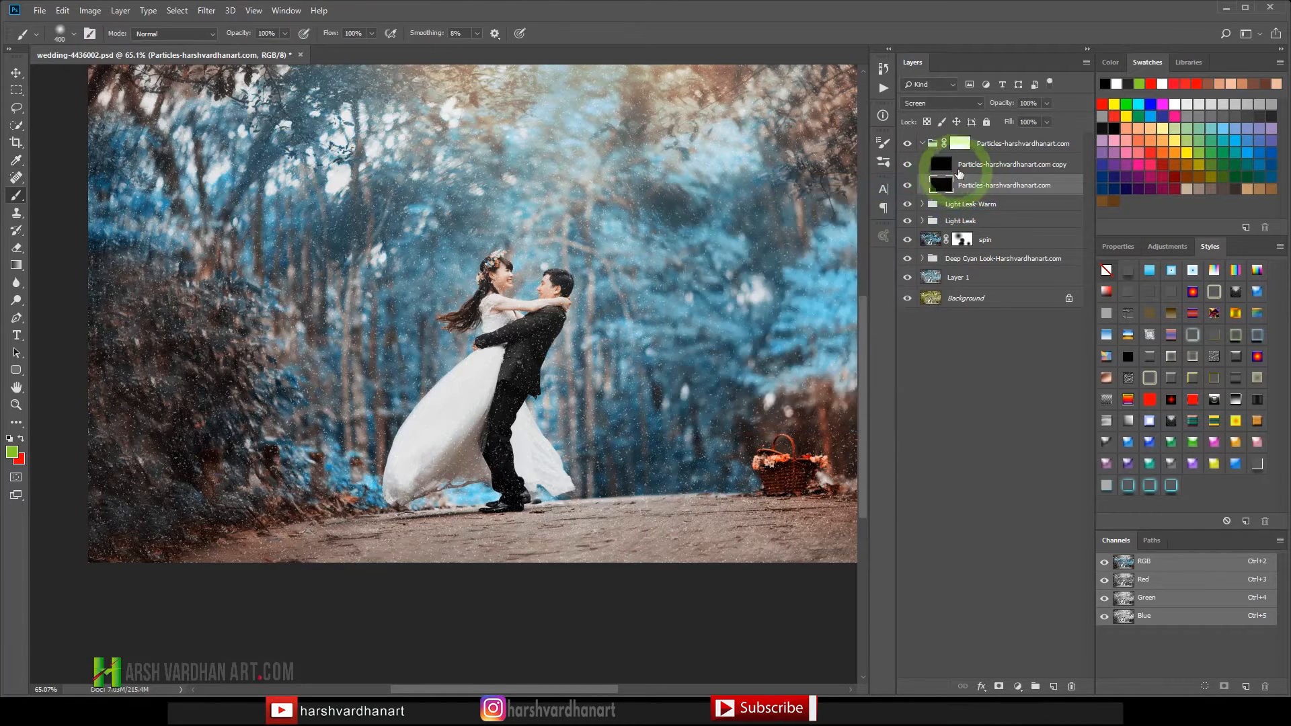
- Brighten the Particles-harshvardhanart.com copy layer with Levels, setting the midtone input to 3.72
click(945, 165)
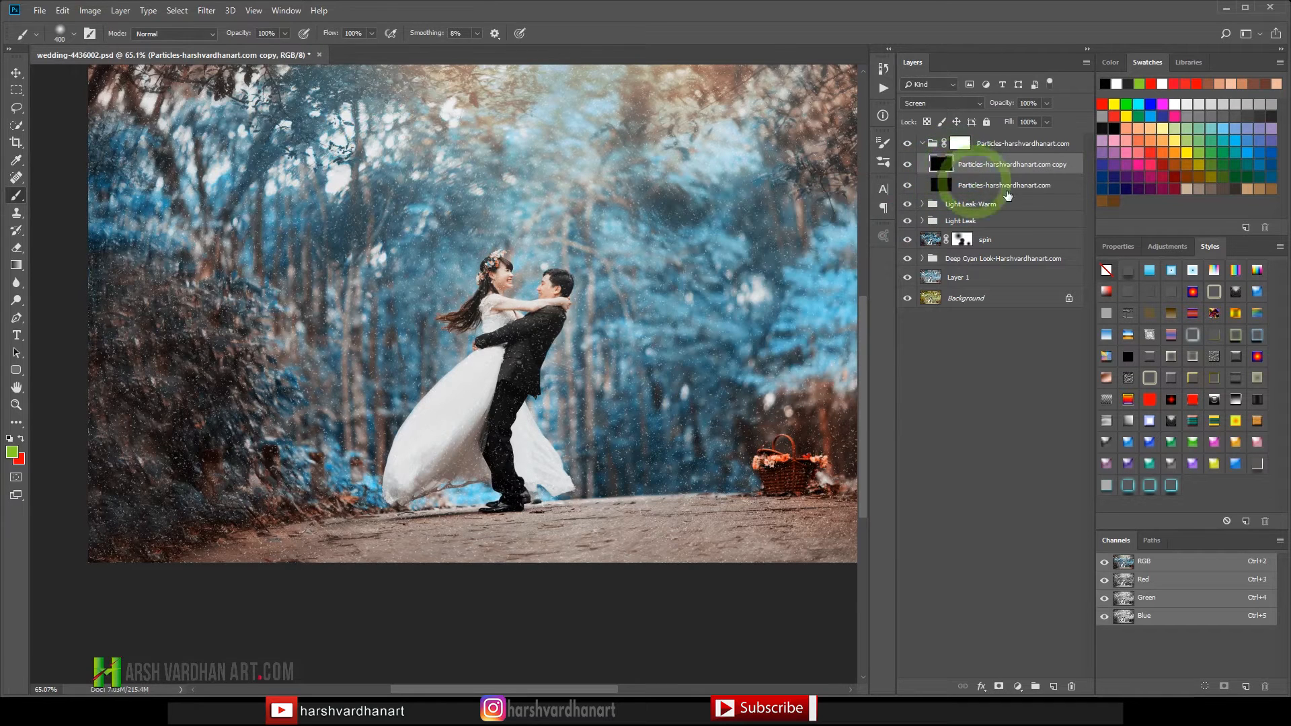
key(ctrl+l)
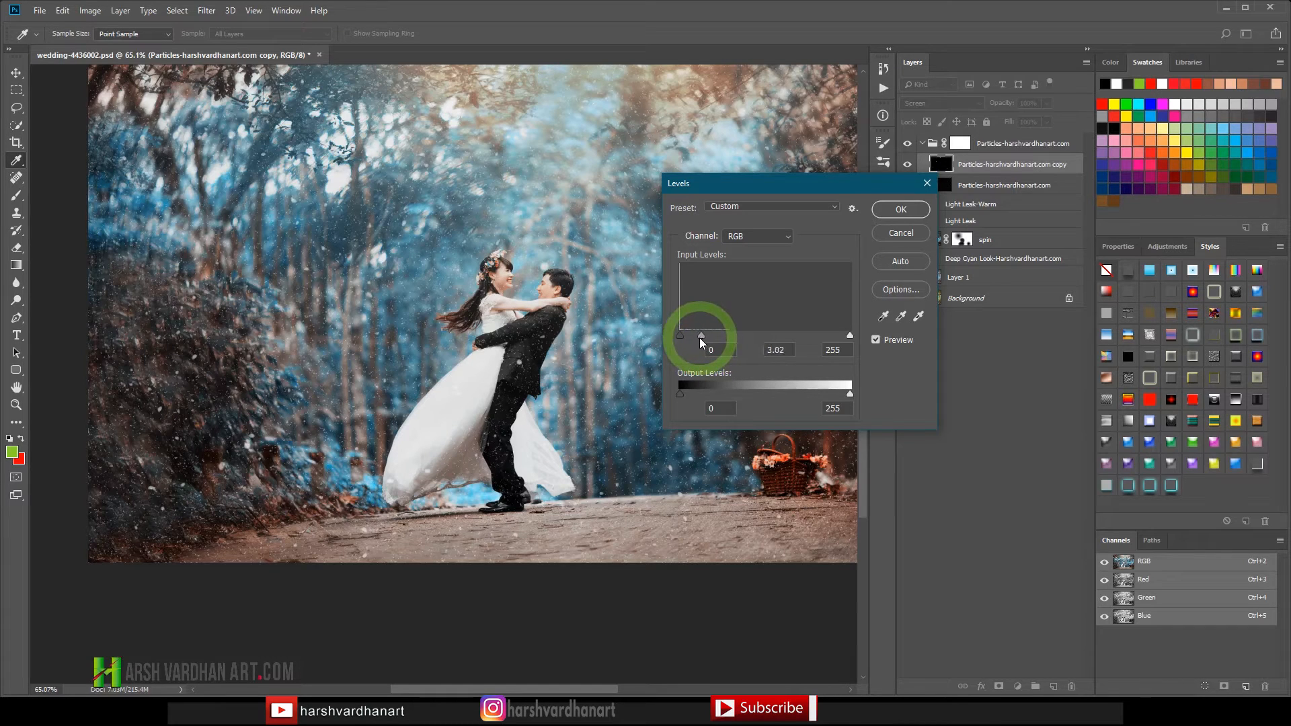
drag(693, 339, 693, 340)
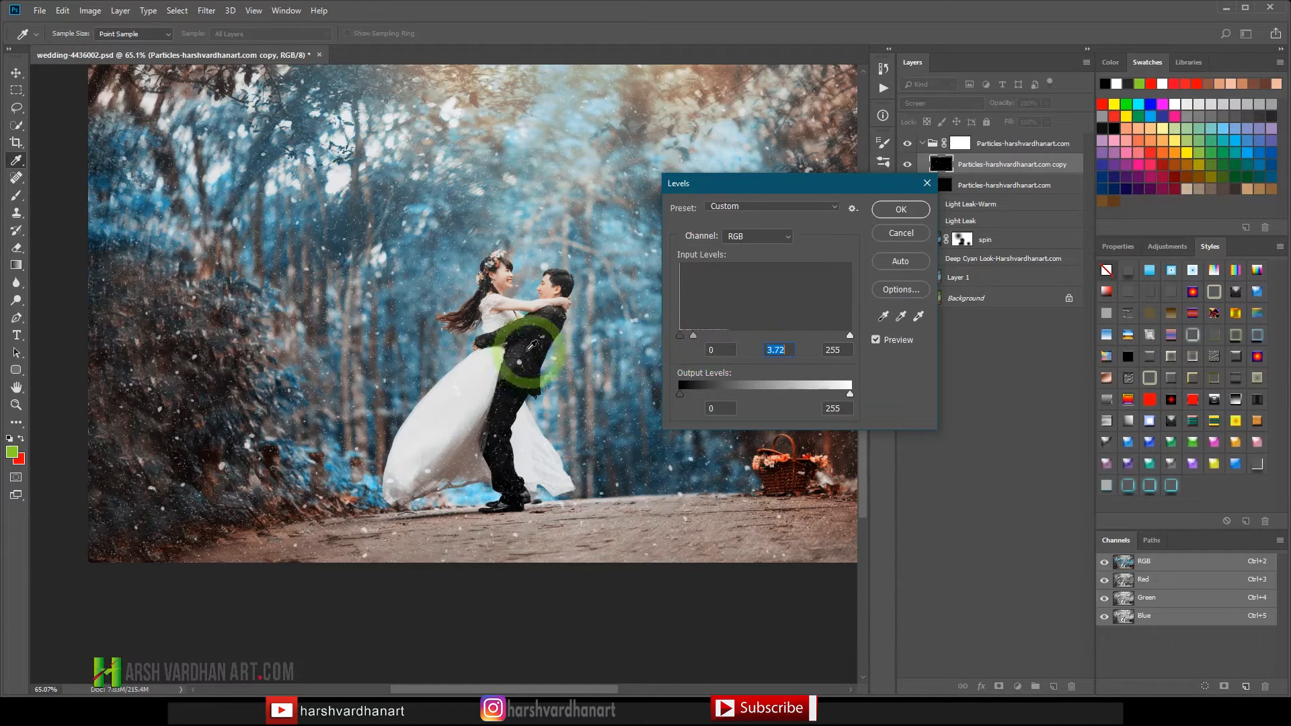
click(901, 210)
key(b)
- Toggle the visibility of the two particle layers one at a time to compare the small and large particles
click(919, 170)
click(907, 164)
click(908, 164)
click(907, 185)
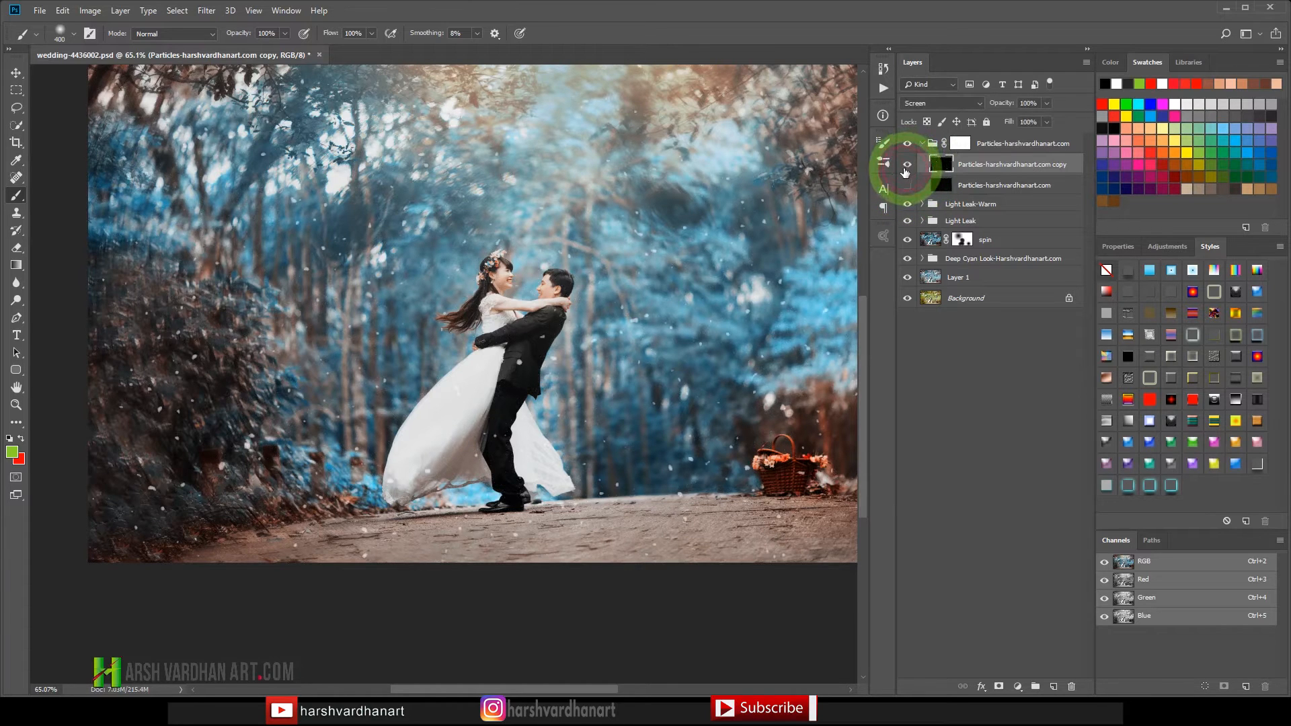
click(907, 185)
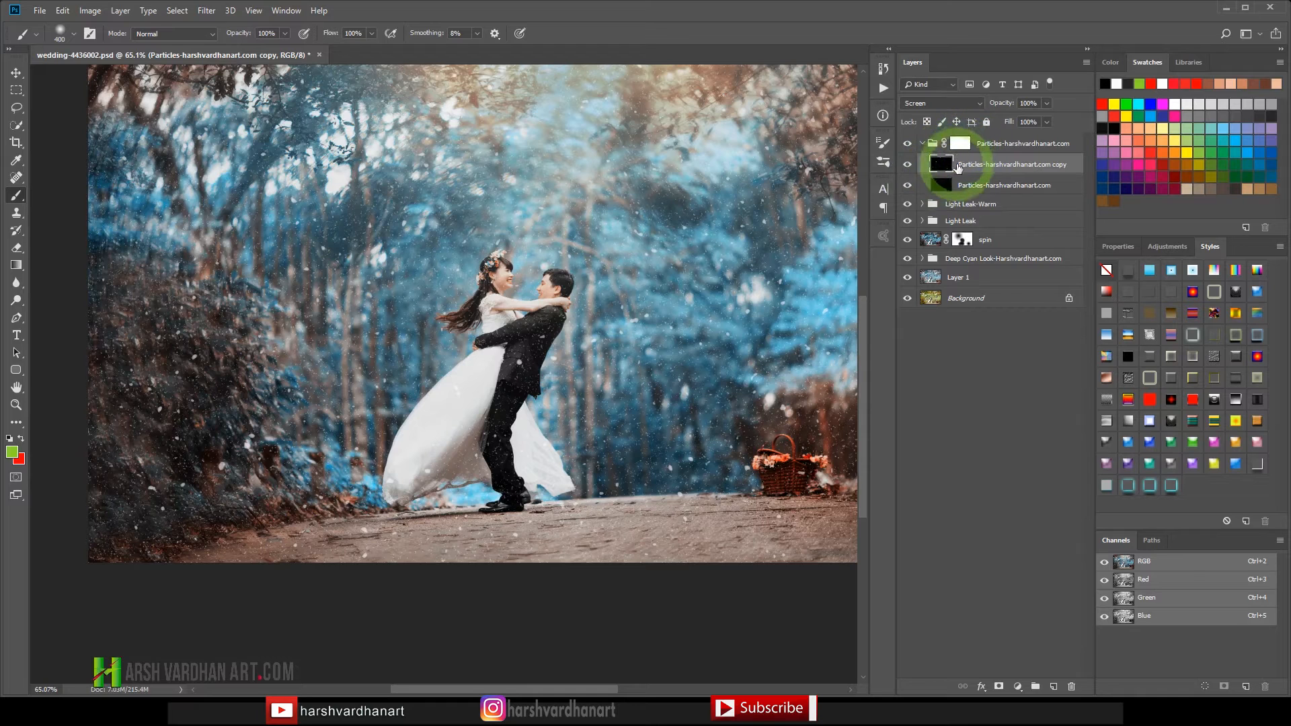
- Apply a Motion Blur with an angle of 67° and a distance of 8 pixels to the lower Particles-harshvardhanart.com layer
click(927, 192)
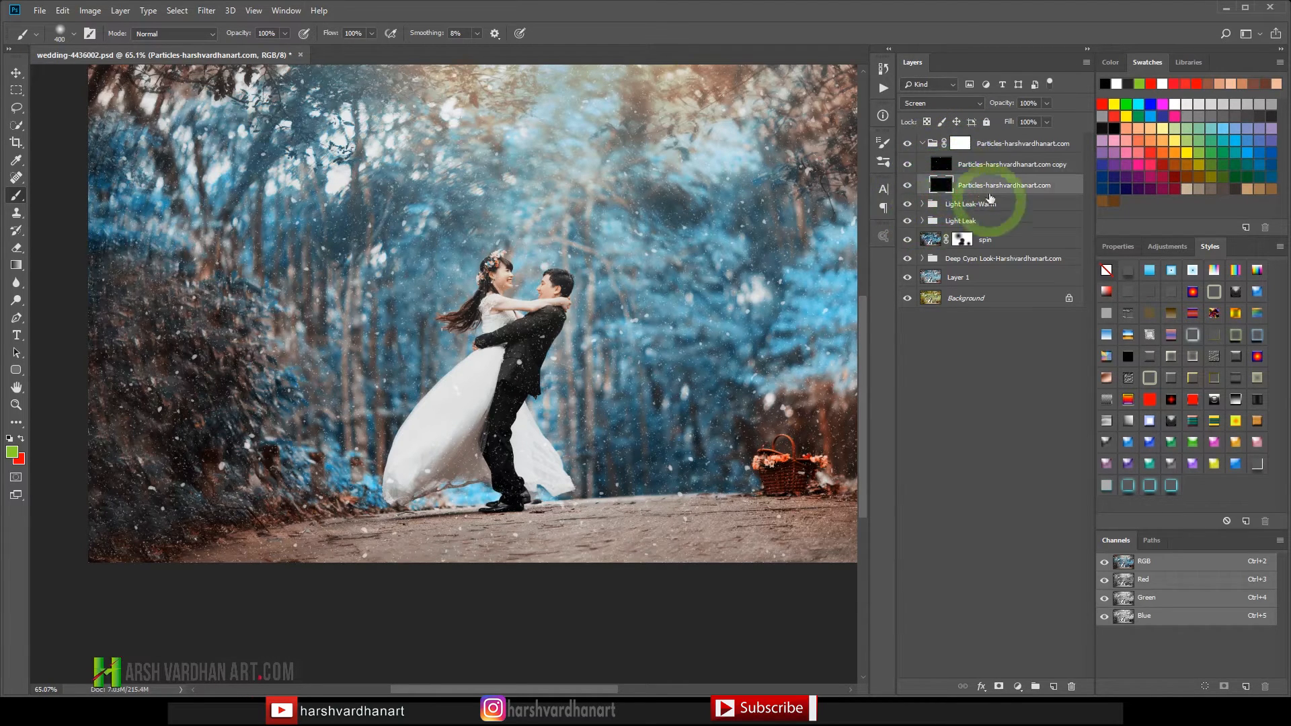
click(206, 10)
mouse_move(244, 164)
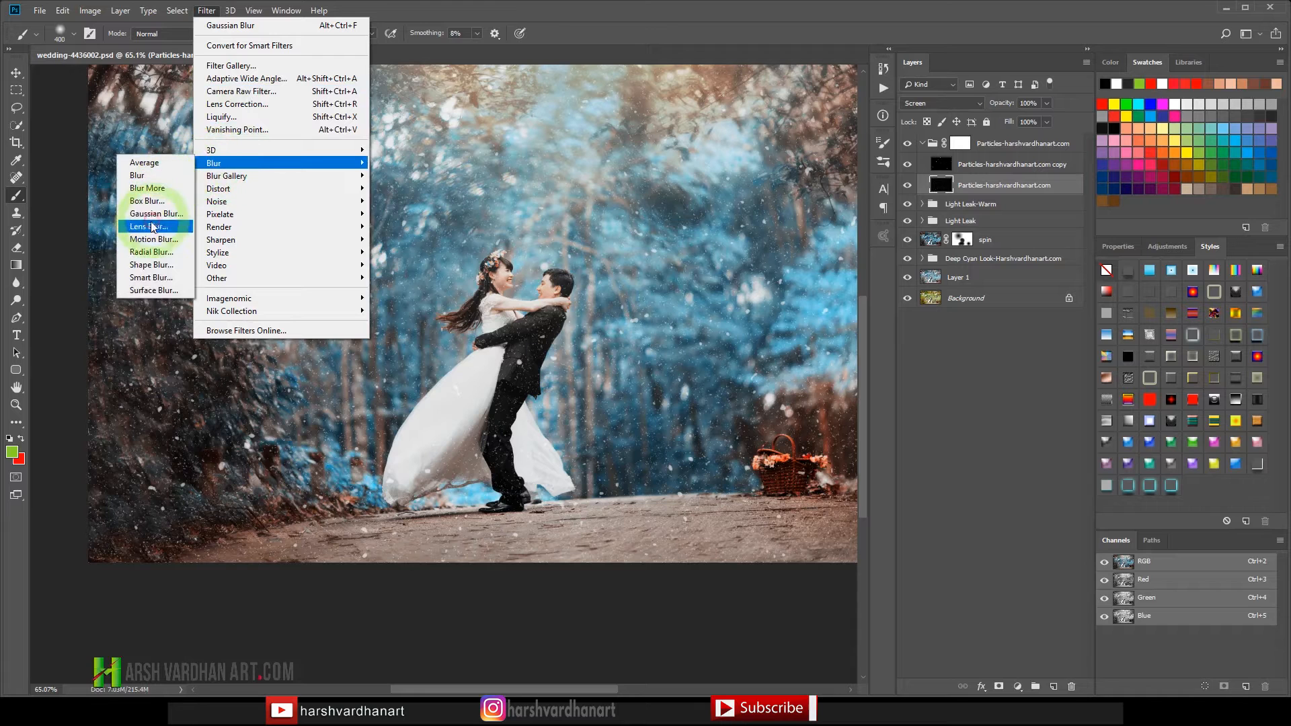
click(154, 239)
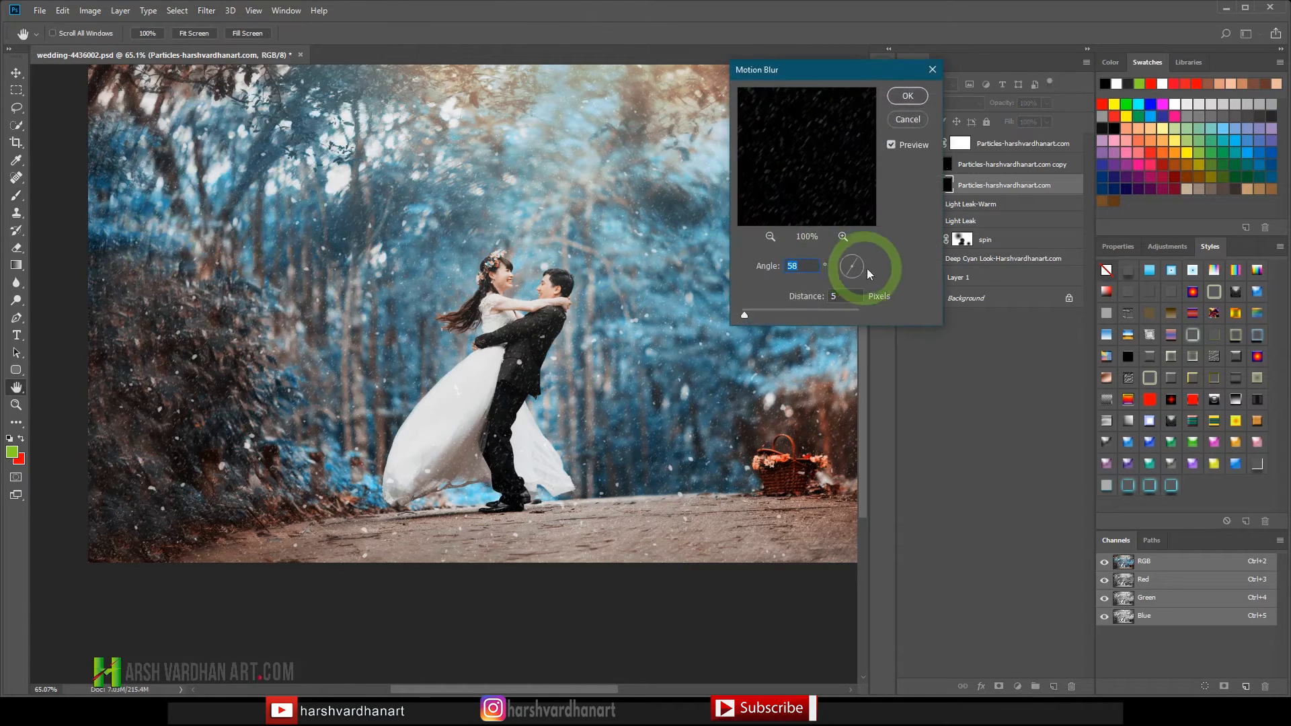
drag(854, 258, 850, 261)
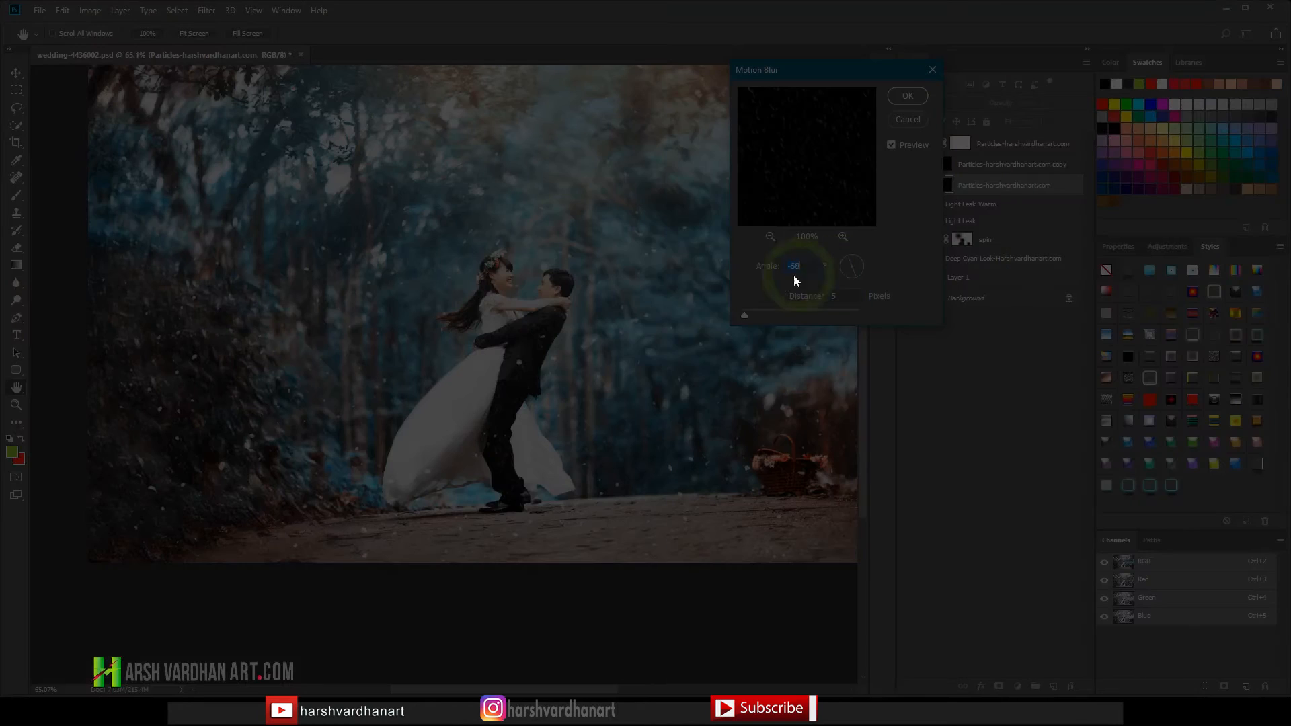
mouse_move(839, 274)
mouse_down()
mouse_move(865, 264)
mouse_move(846, 267)
mouse_move(857, 259)
mouse_up()
double_click(783, 269)
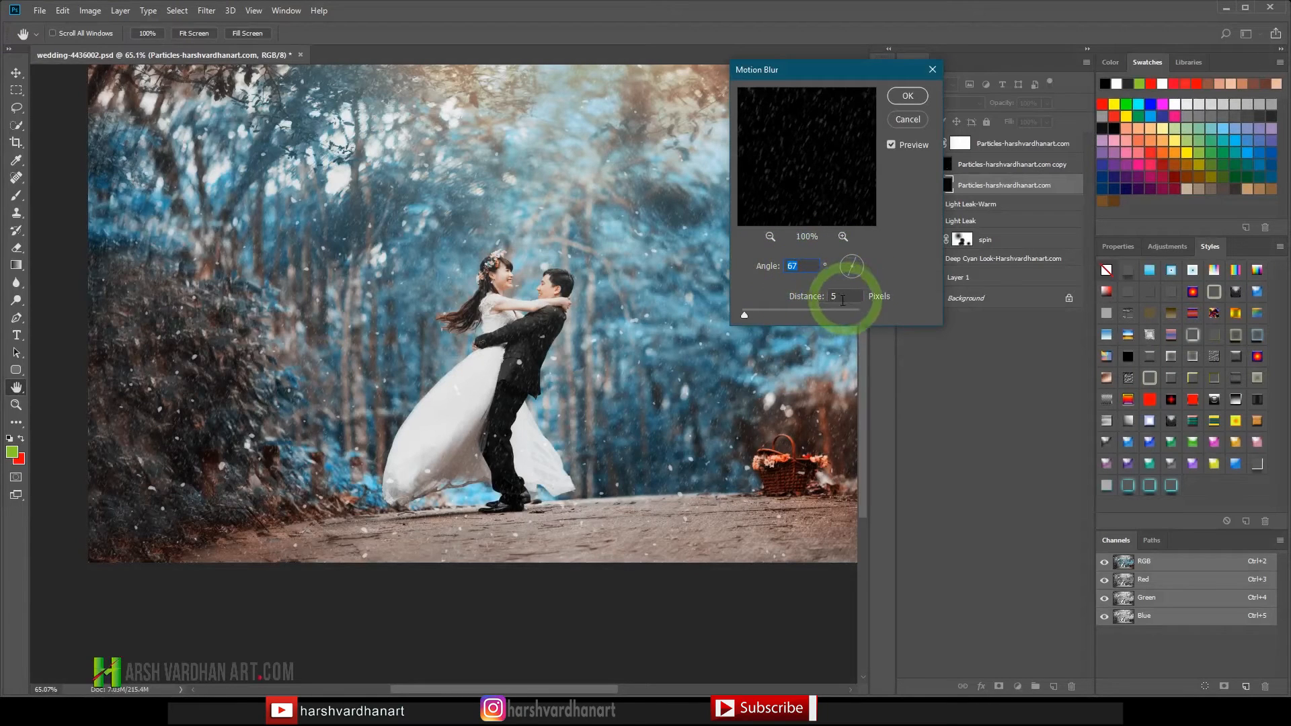
drag(747, 316, 774, 314)
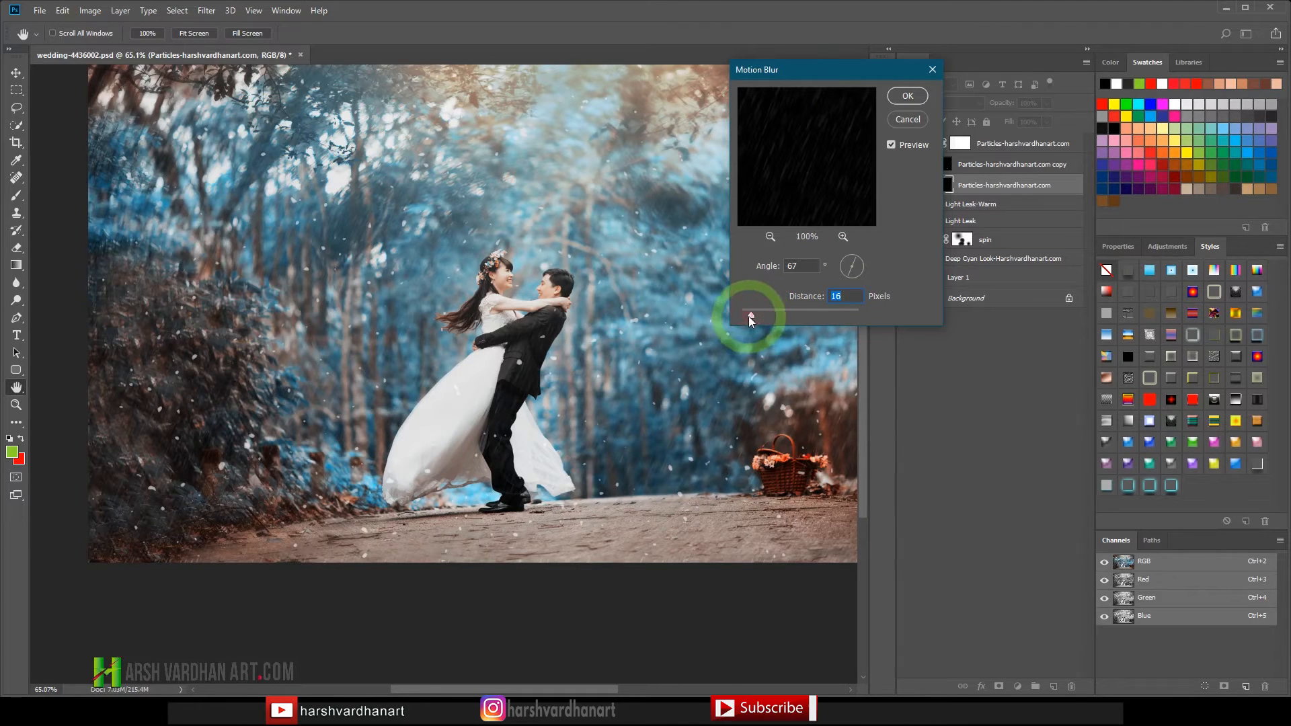
drag(749, 315, 757, 315)
drag(748, 314, 744, 315)
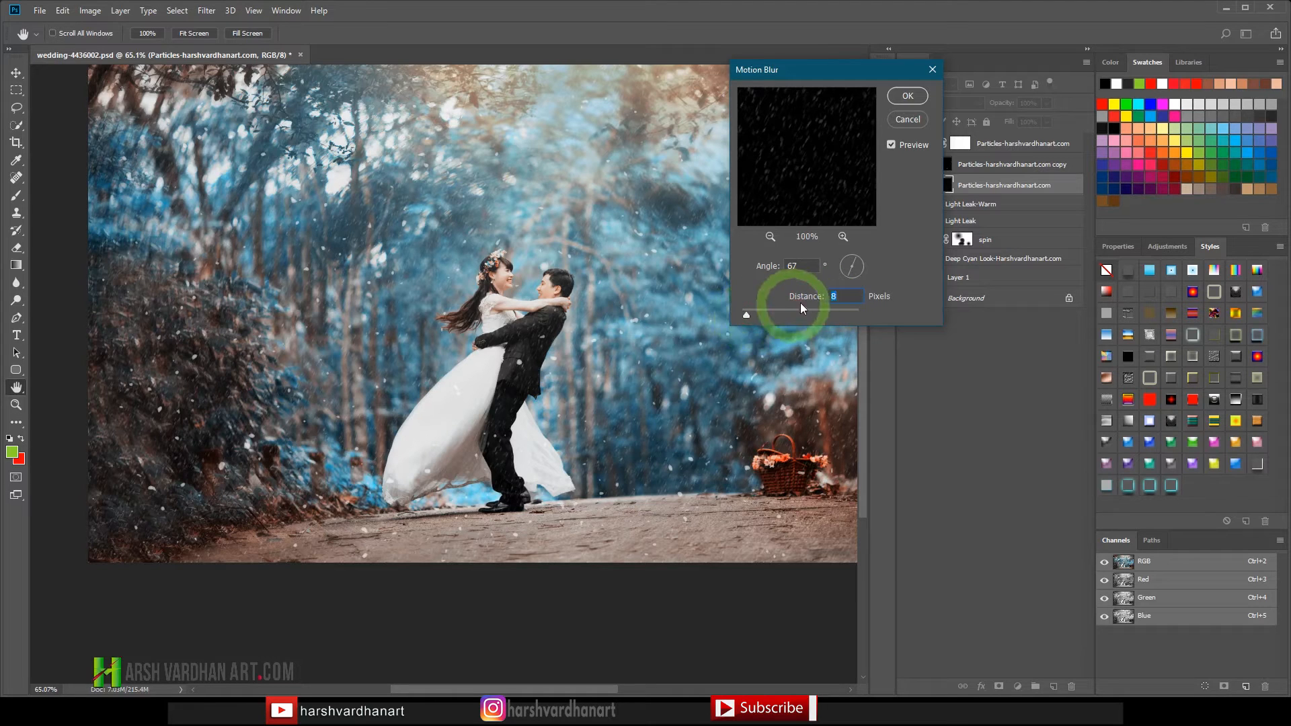
click(906, 98)
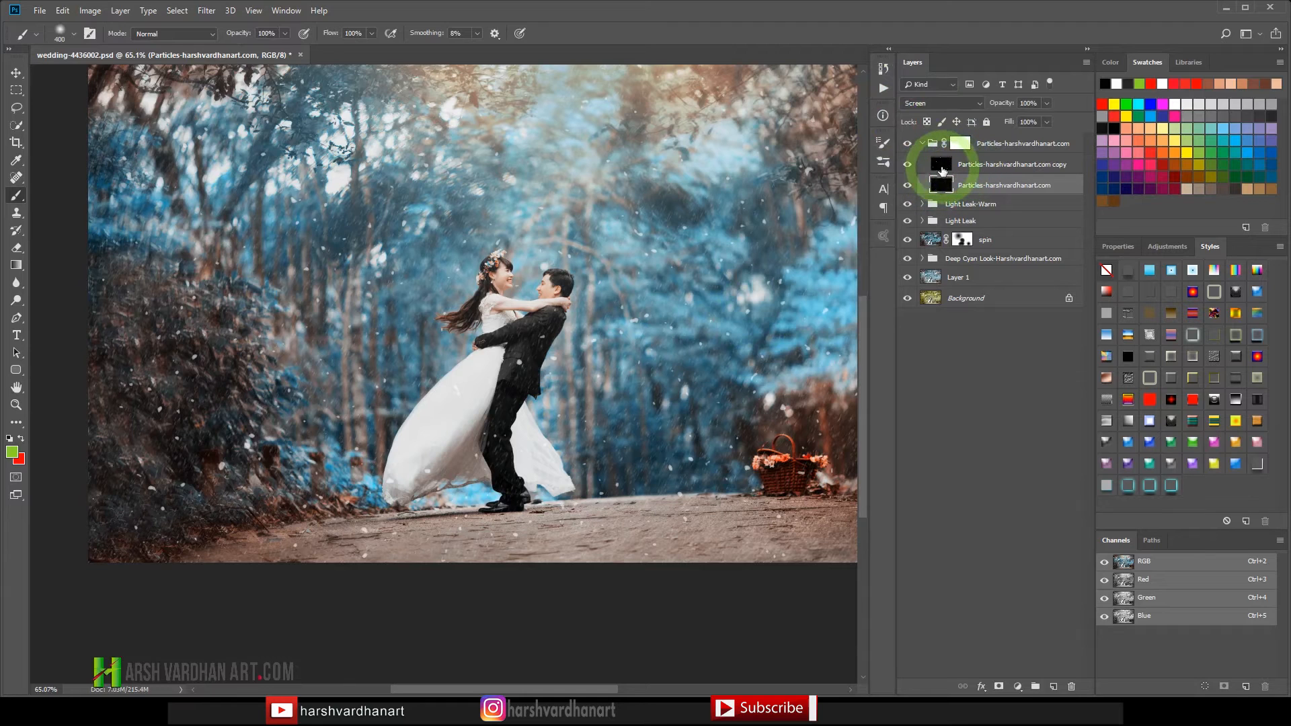
- Apply the same Motion Blur to the Particles-harshvardhanart.com copy layer
click(942, 169)
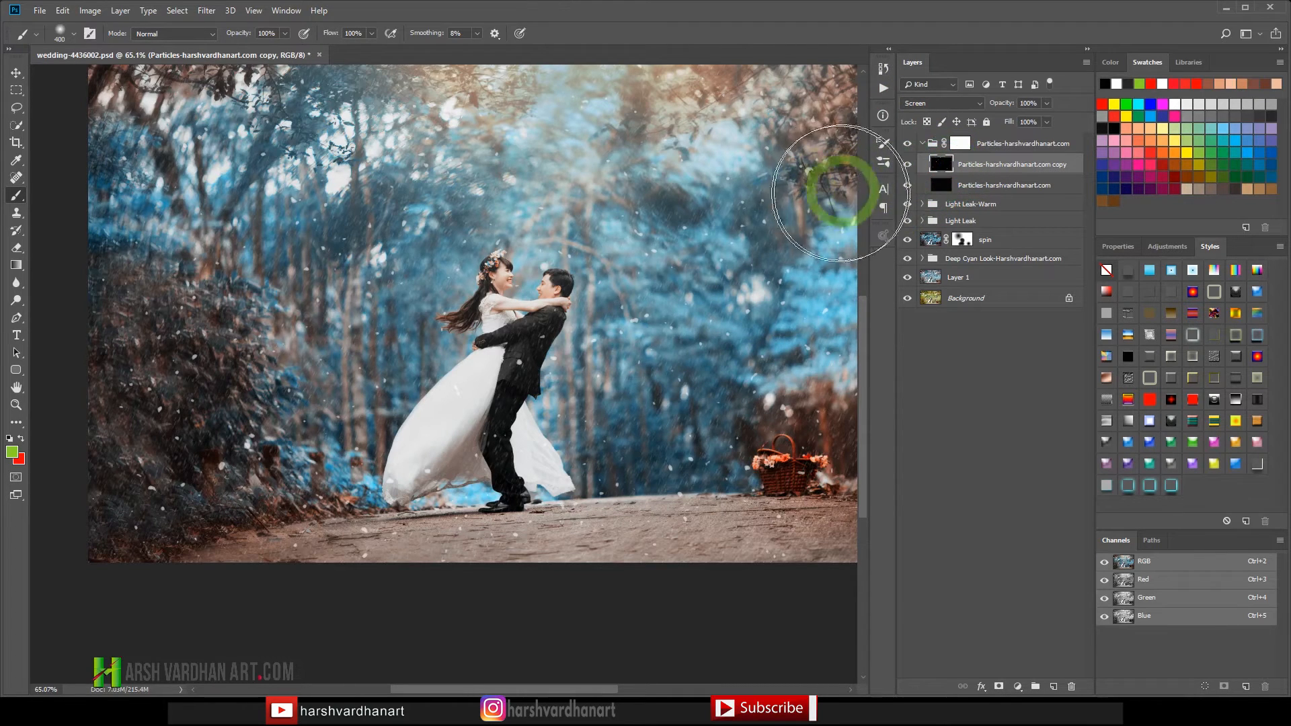
click(208, 11)
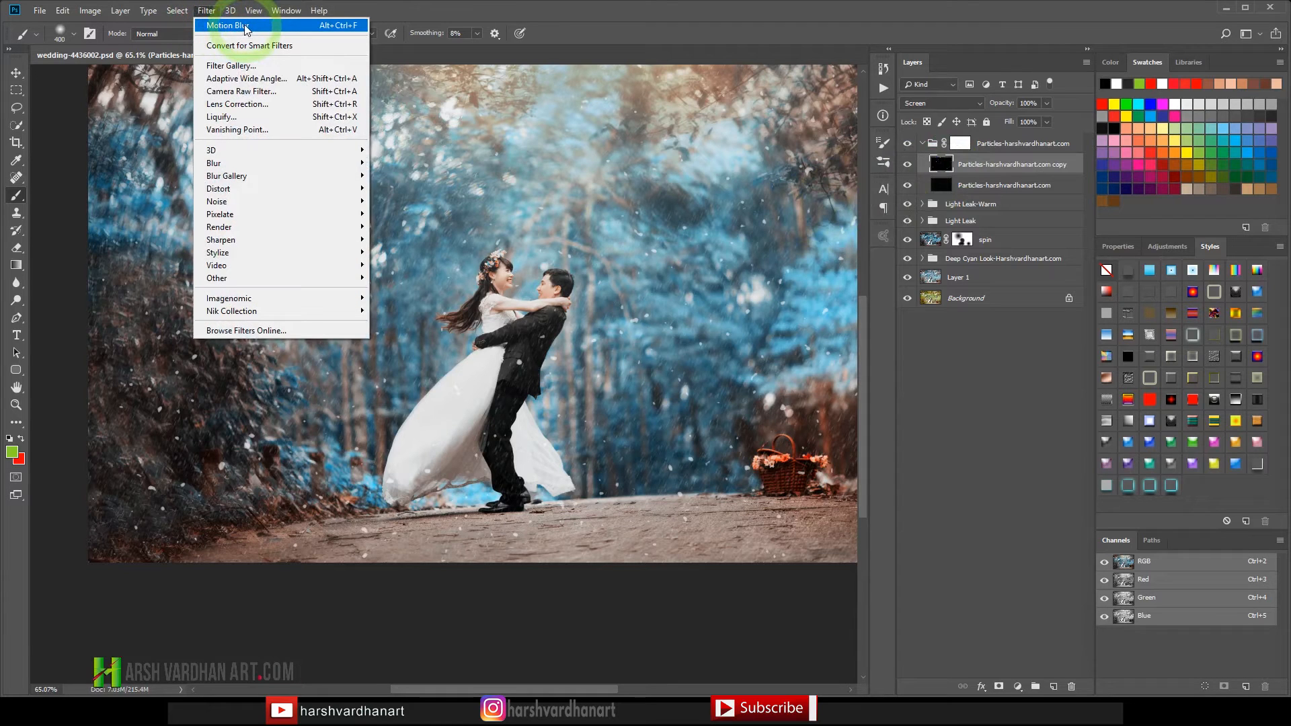
click(245, 27)
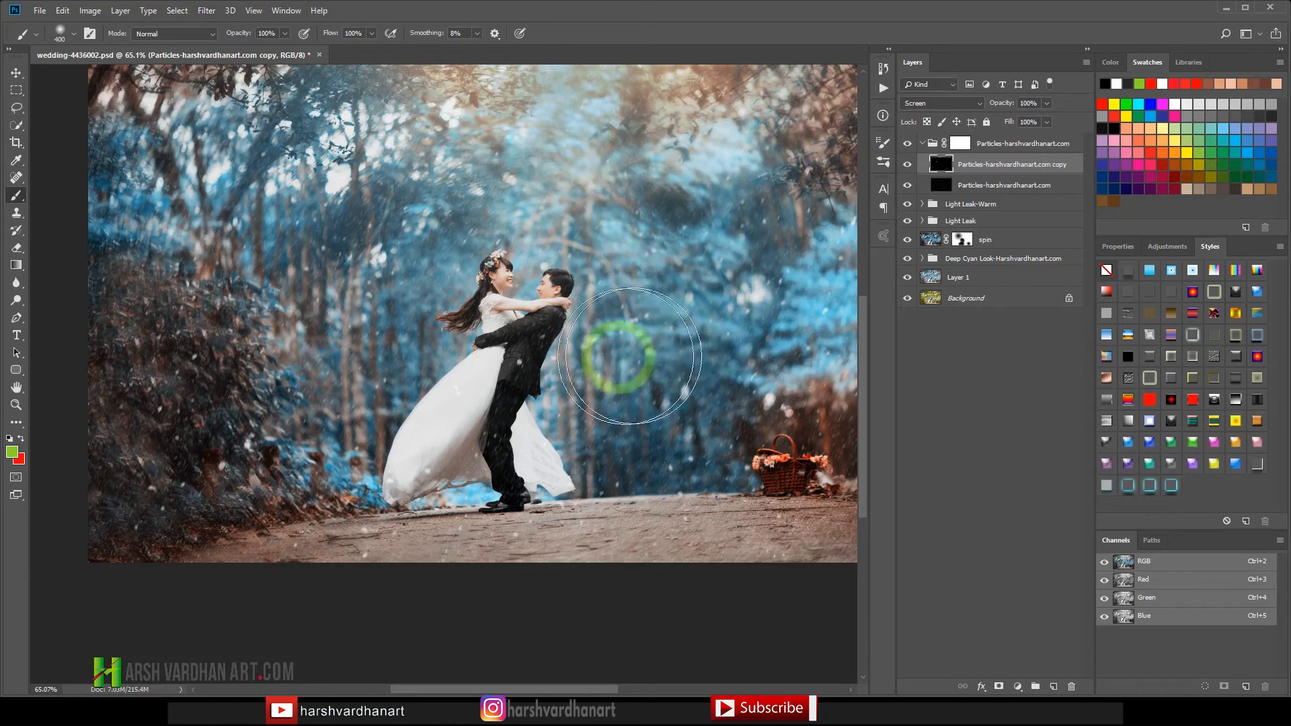
- Compare the whole photo with and without the Particles-harshvardhanart.com group, and collapse the group
key(ctrl+space)
drag(701, 262, 583, 386)
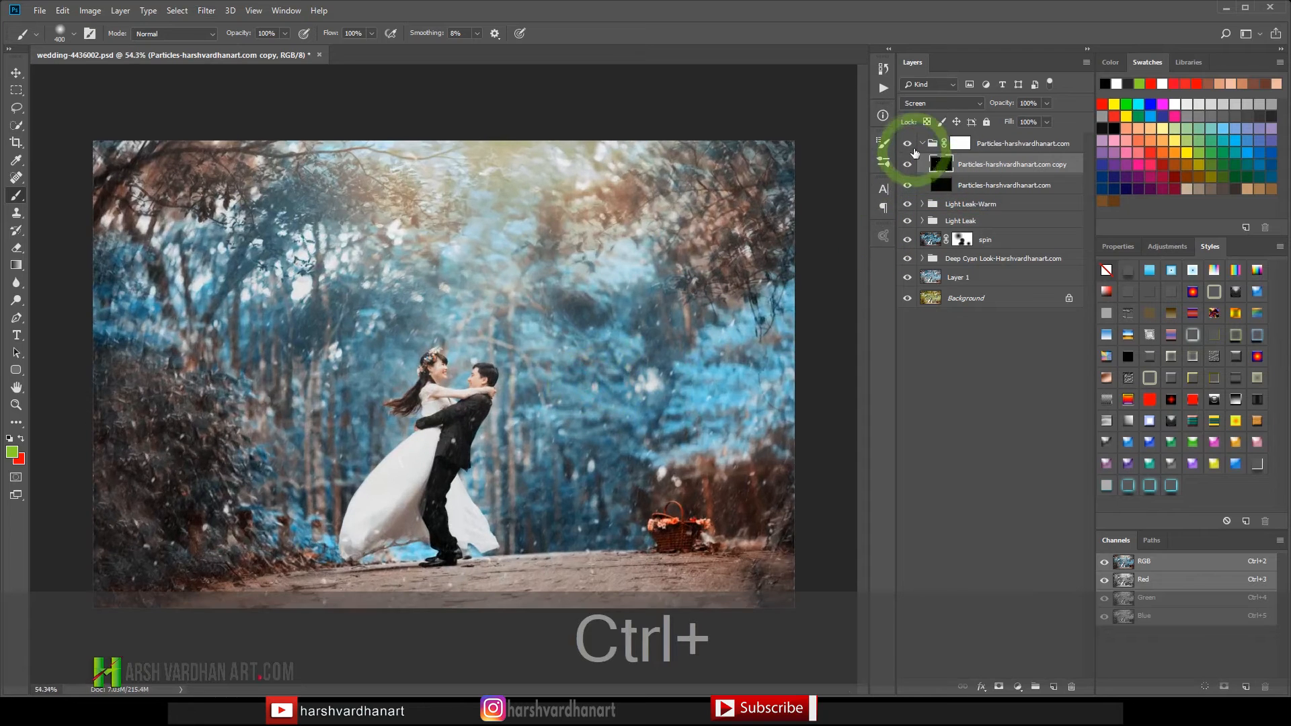
click(909, 144)
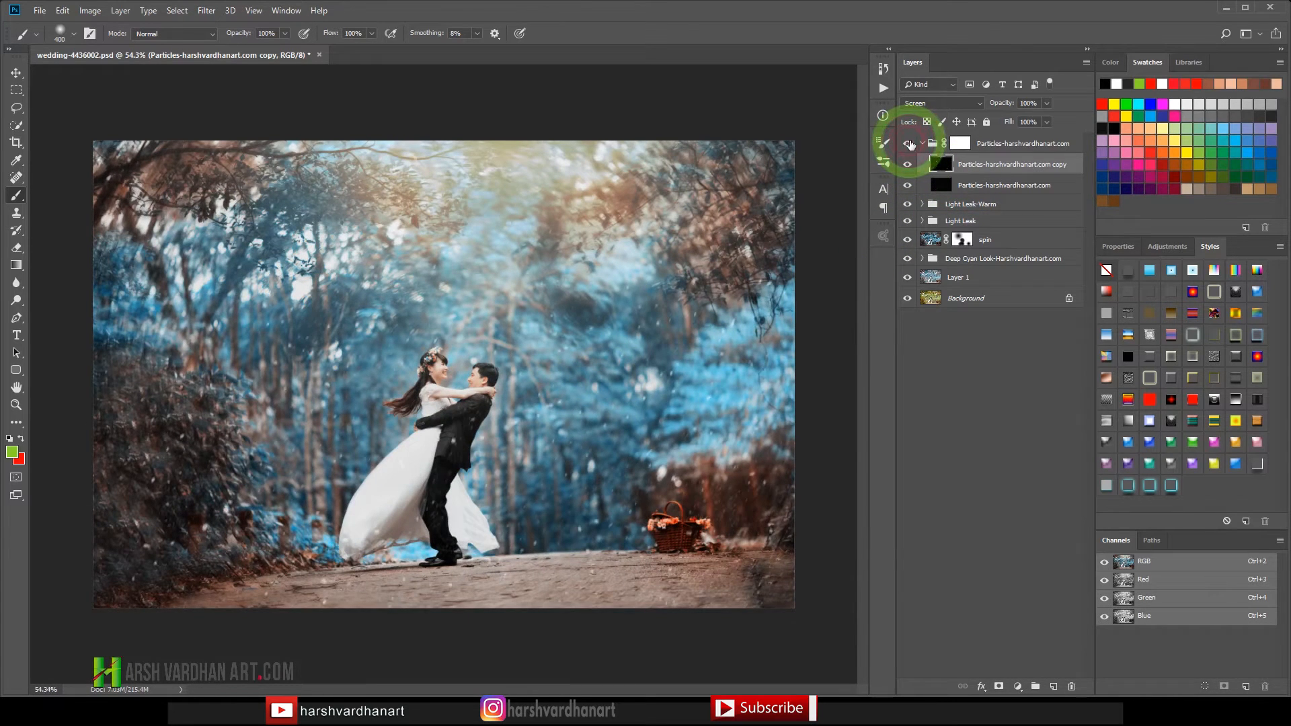
click(920, 143)
click(907, 144)
key(ctrl+space)
drag(472, 376, 679, 372)
mouse_move(560, 370)
mouse_down()
mouse_move(599, 385)
mouse_move(577, 371)
mouse_up()
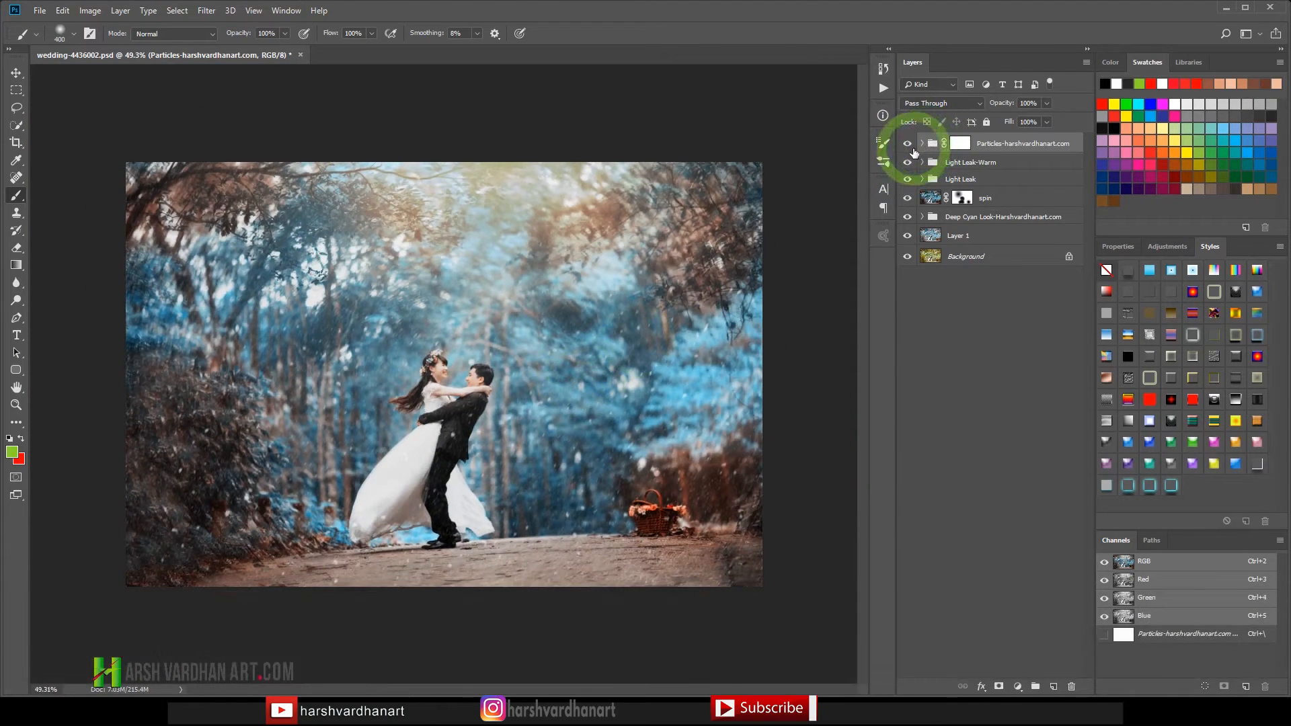
- Play the Dodge & Burn action from the Dreamy Wedding pack and stop at its painting instructions
click(881, 89)
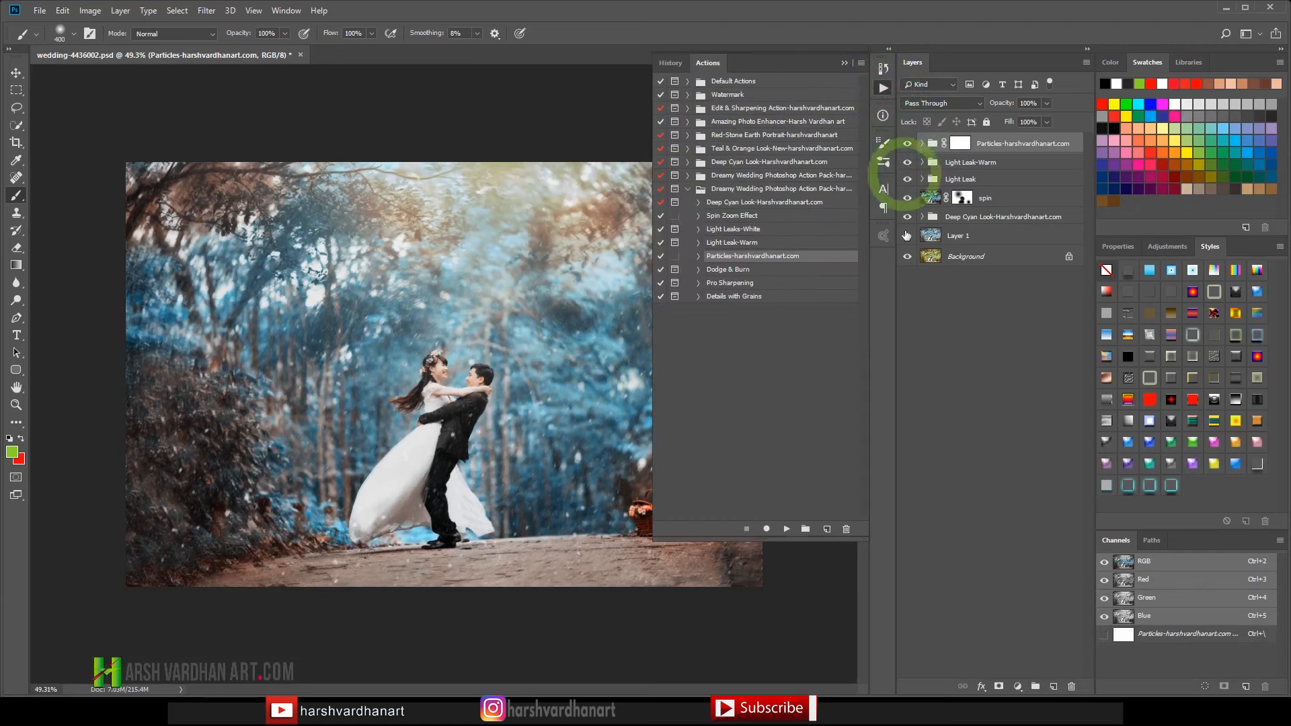
click(735, 271)
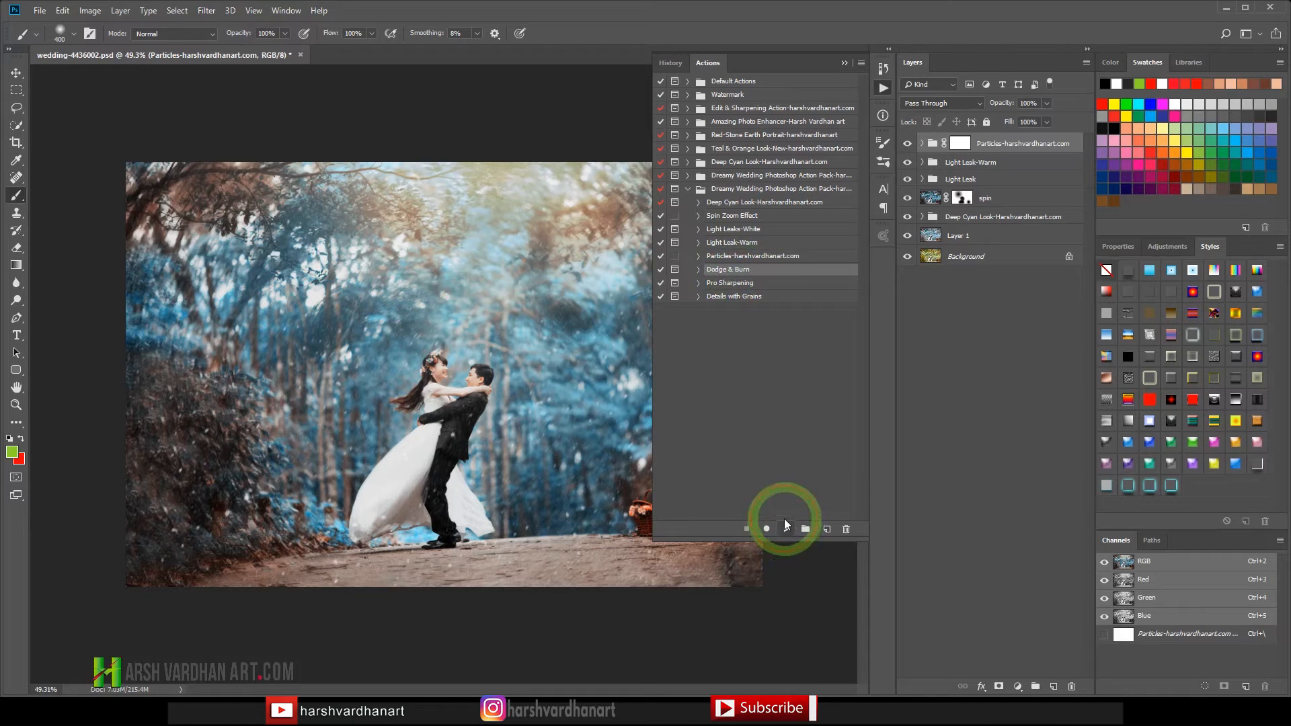
click(786, 526)
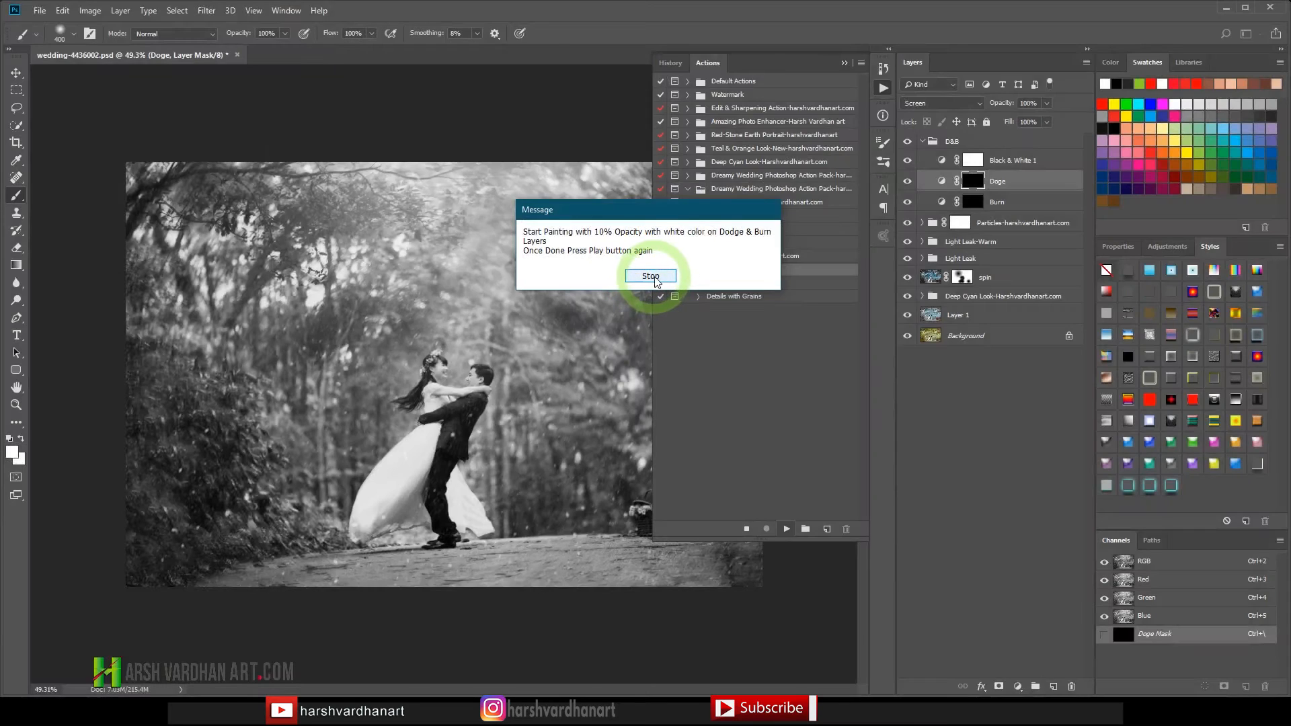
click(650, 276)
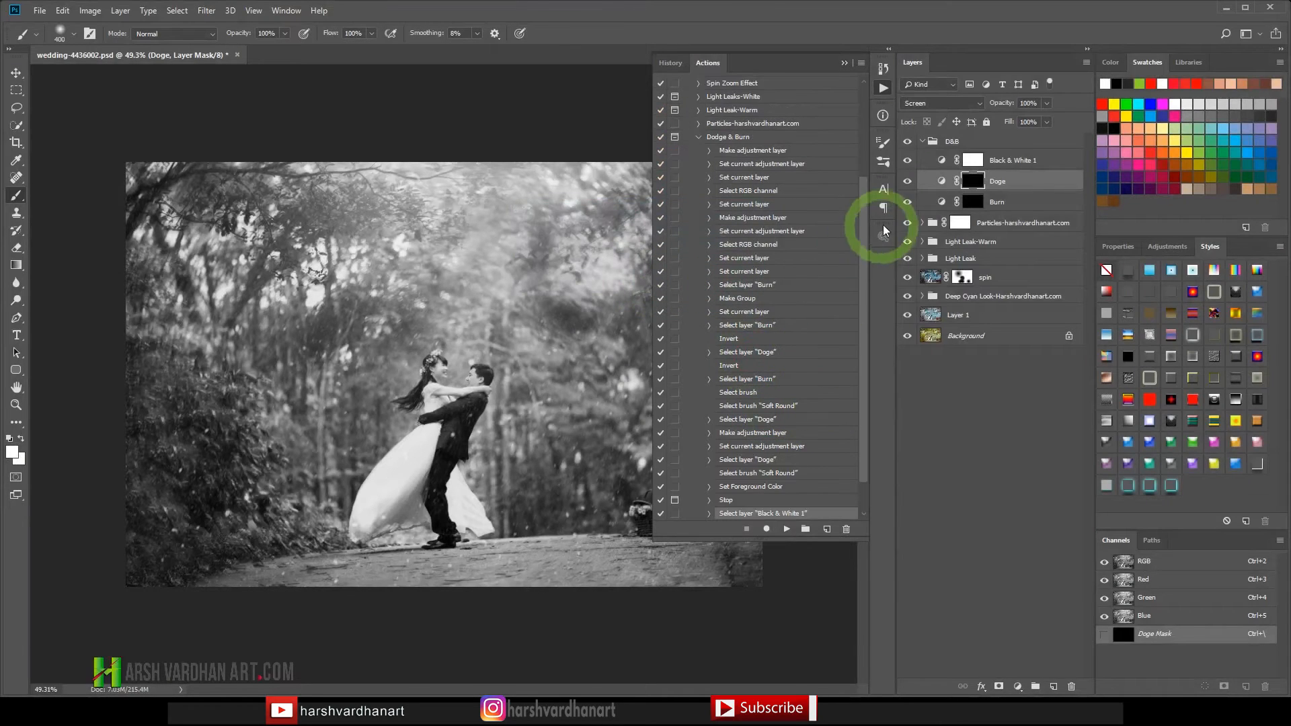
- Select the mask of the Doge layer and review the brush's size and hardness
click(971, 203)
click(971, 183)
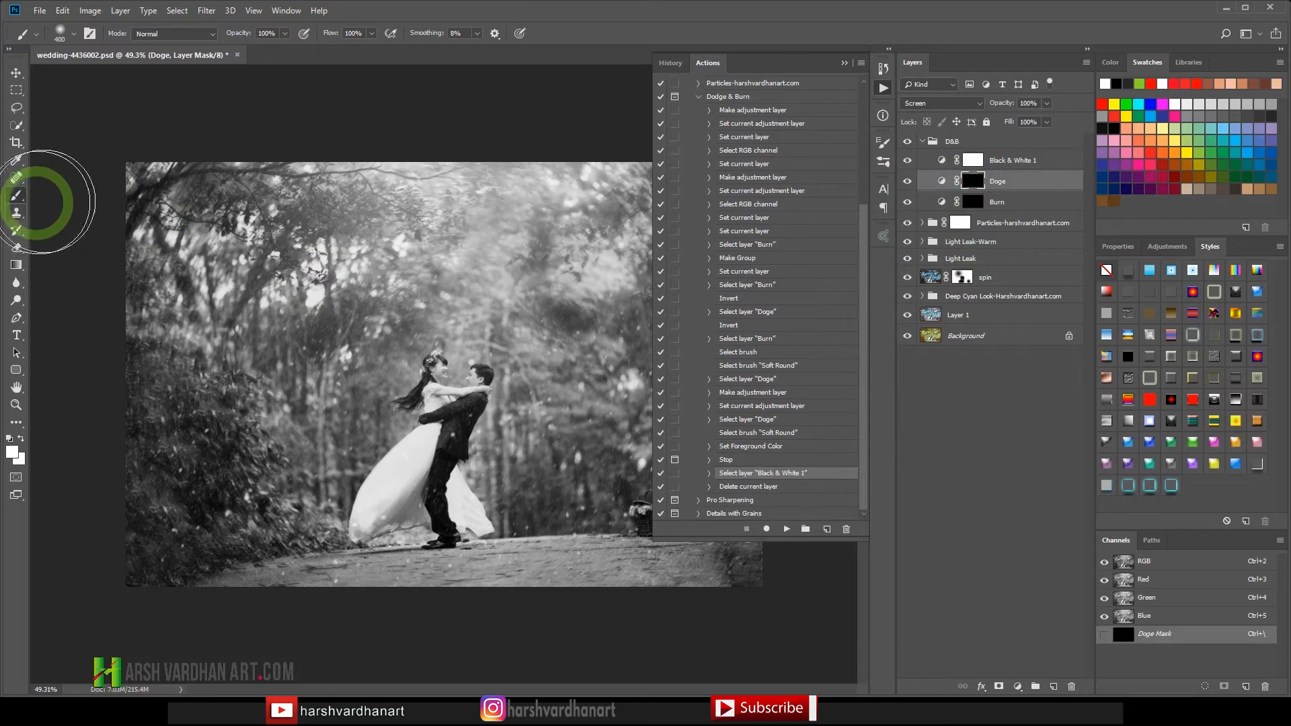
click(71, 42)
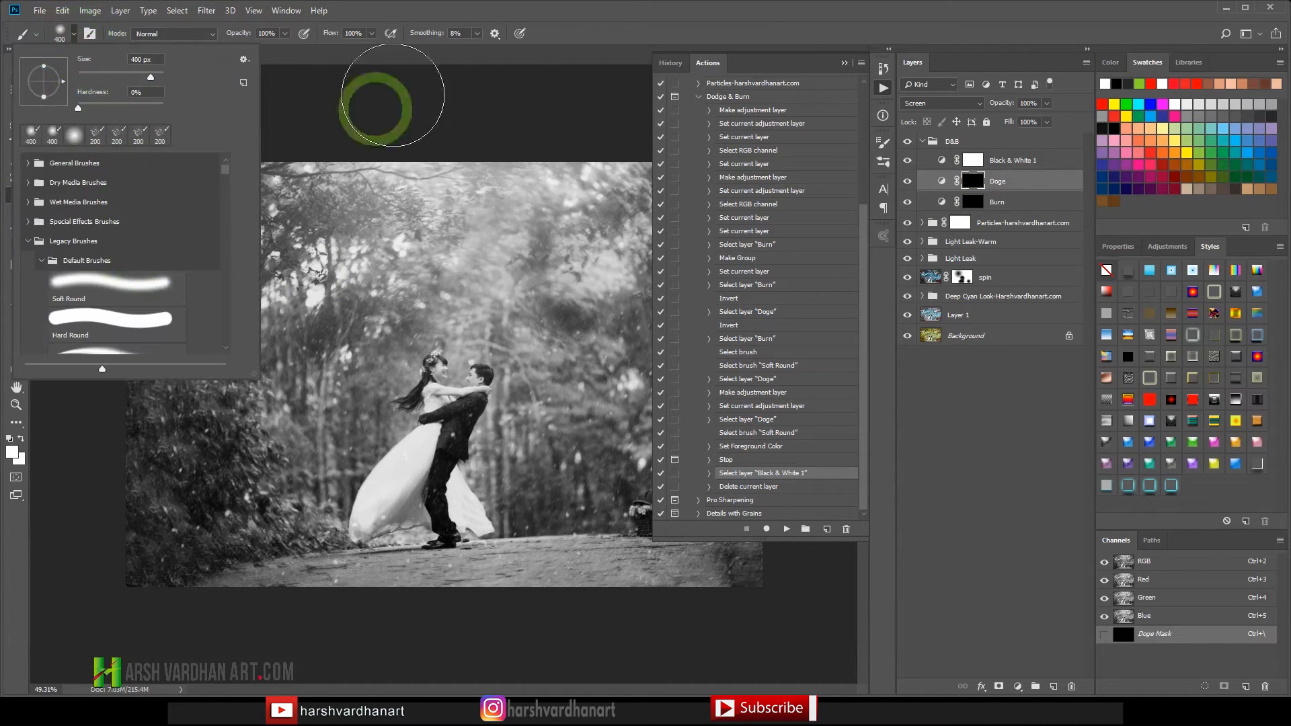
click(567, 22)
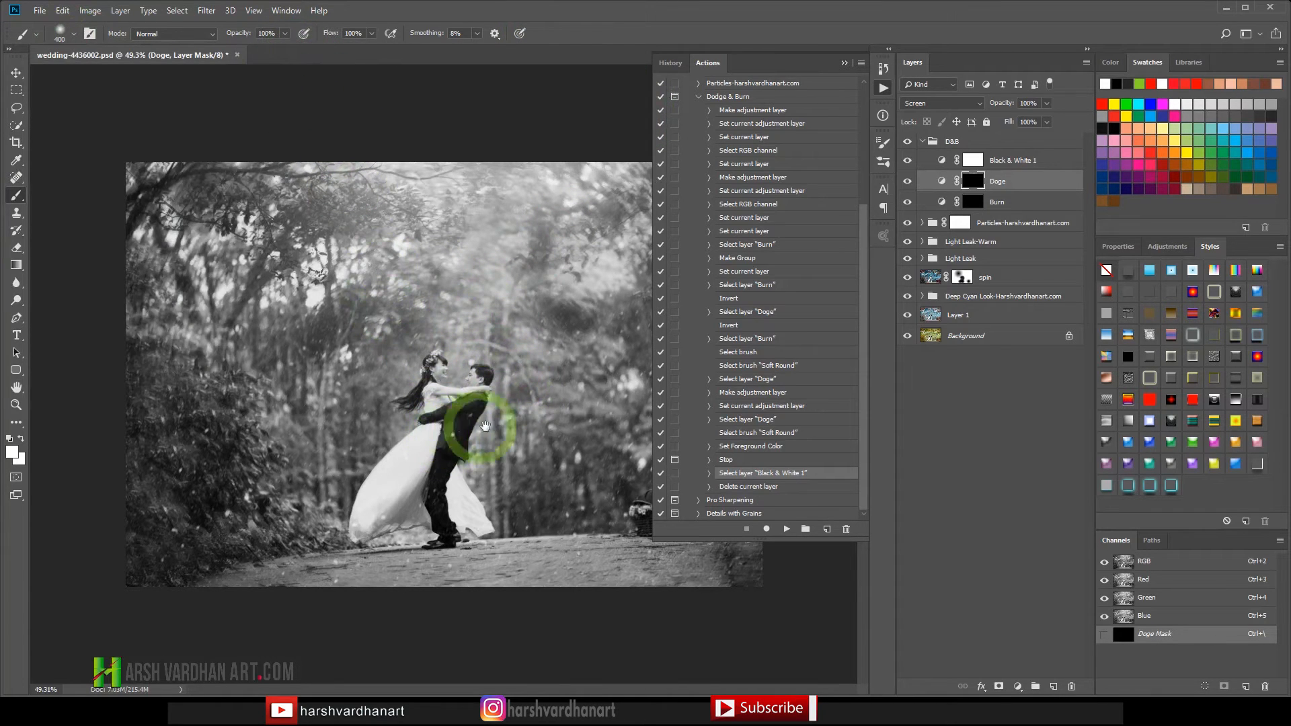
- Try a white stroke on the bride's forehead in the Doge mask with a much smaller brush, and undo it
drag(426, 369, 335, 344)
mouse_move(404, 369)
mouse_down()
mouse_move(426, 369)
mouse_move(340, 305)
mouse_up()
key(bracketleft)
key(bracketleft)
key(bracketleft)
key(bracketleft)
key(bracketleft)
key(bracketleft)
key(bracketleft)
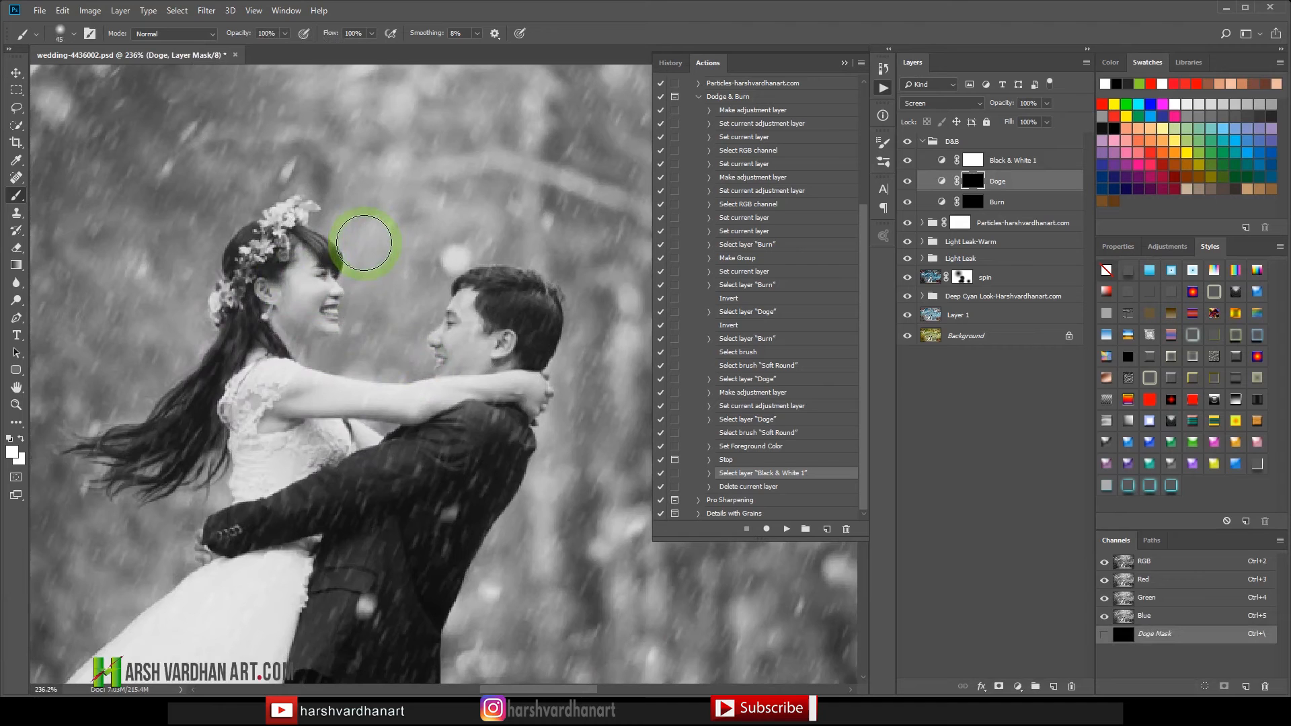
drag(307, 266, 301, 284)
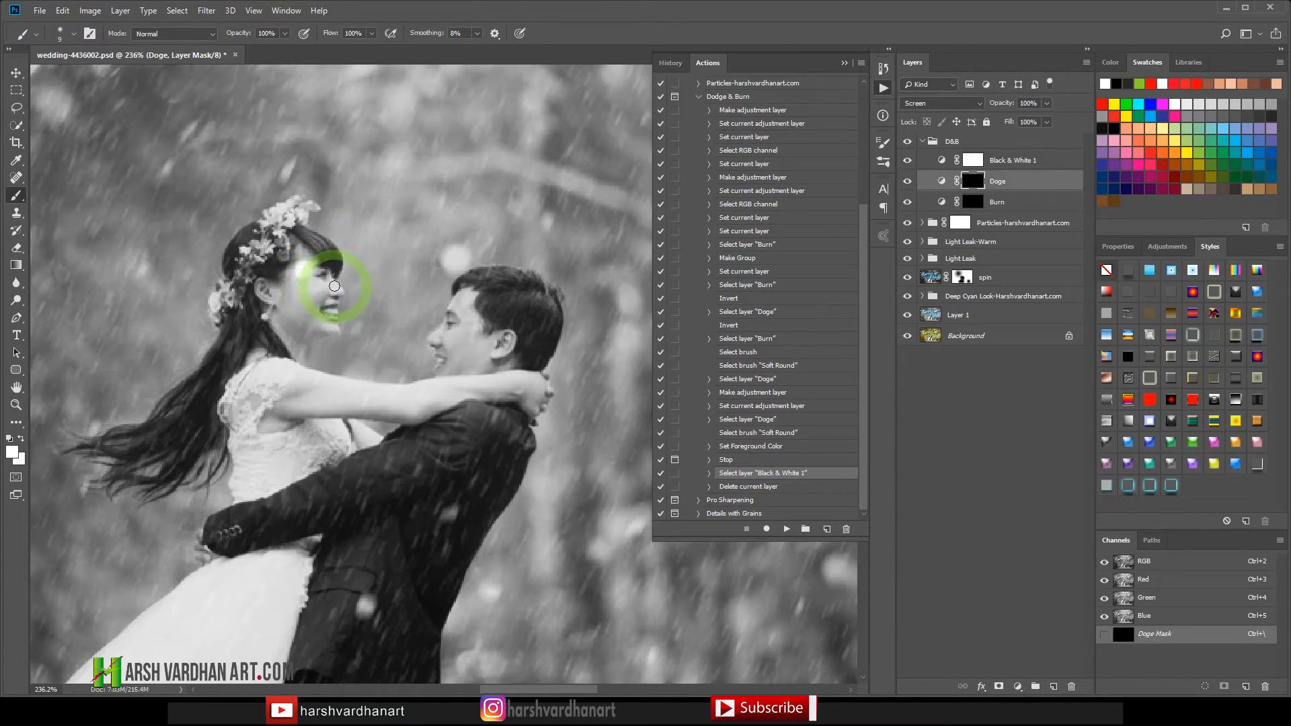
key(ctrl+alt+z)
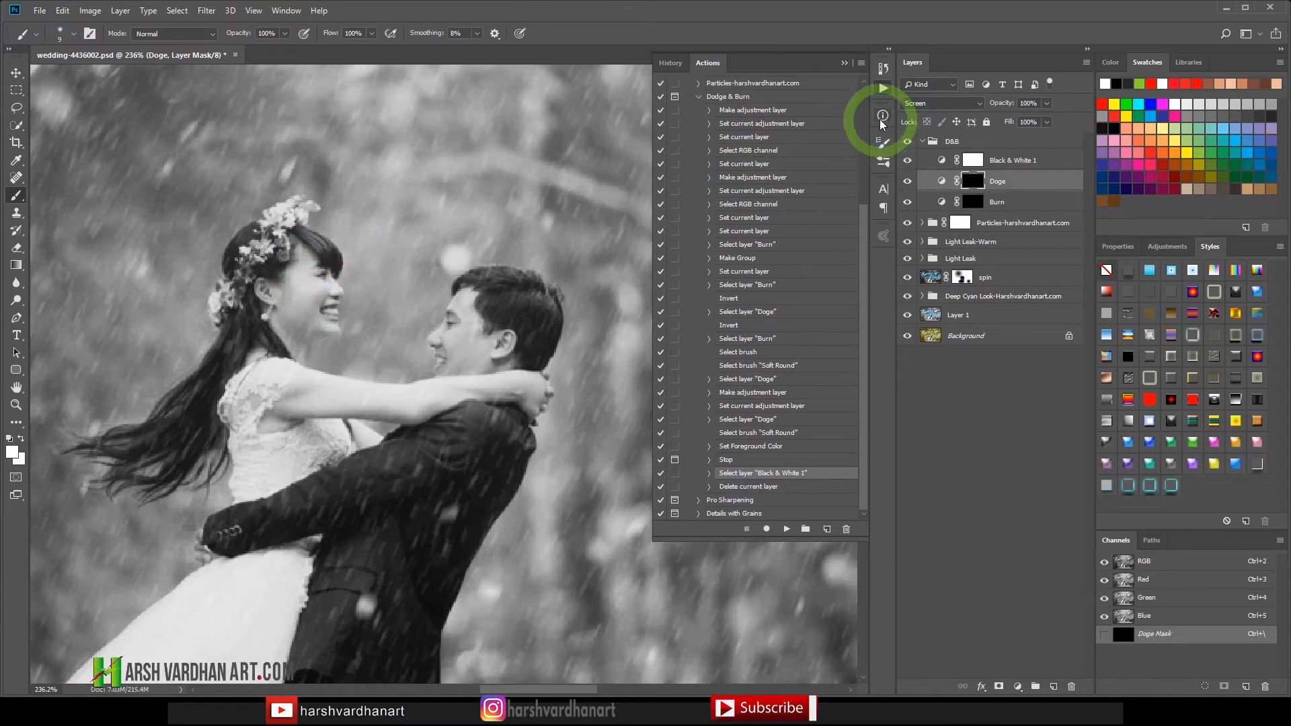
- Enable Transfer for the brush with its opacity controlled by pen pressure
click(882, 142)
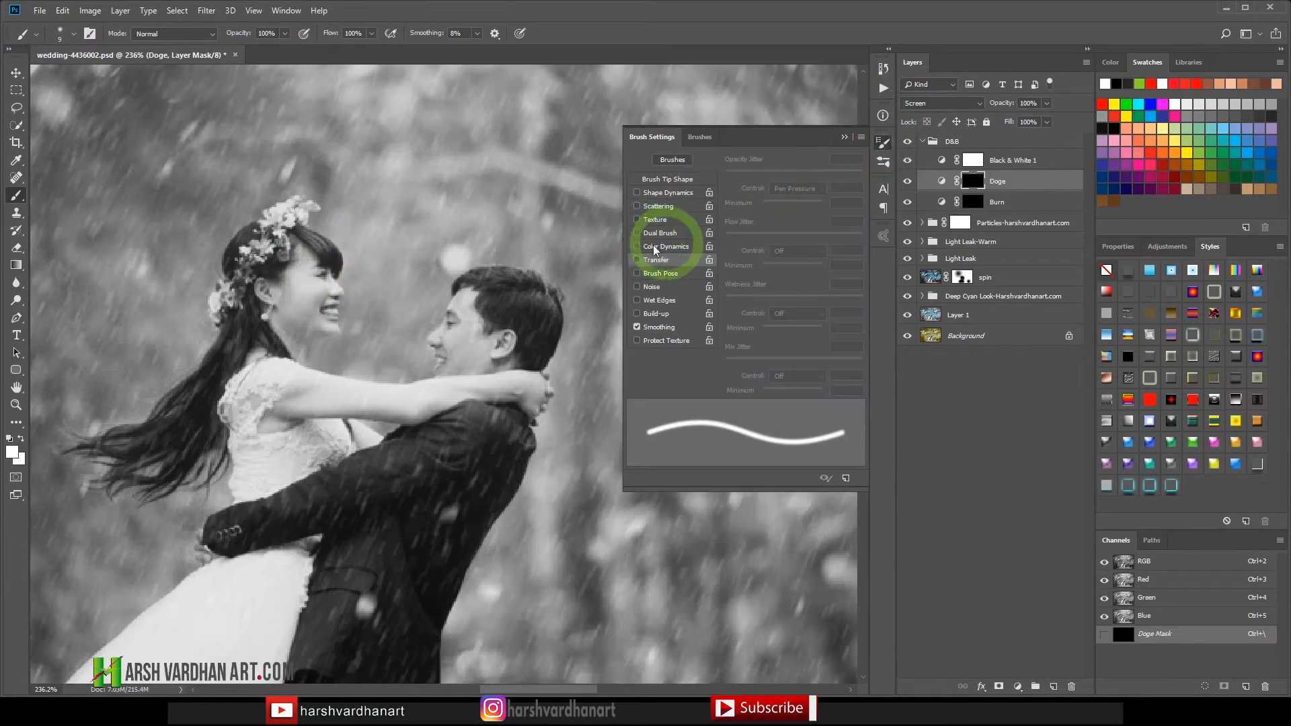
click(644, 263)
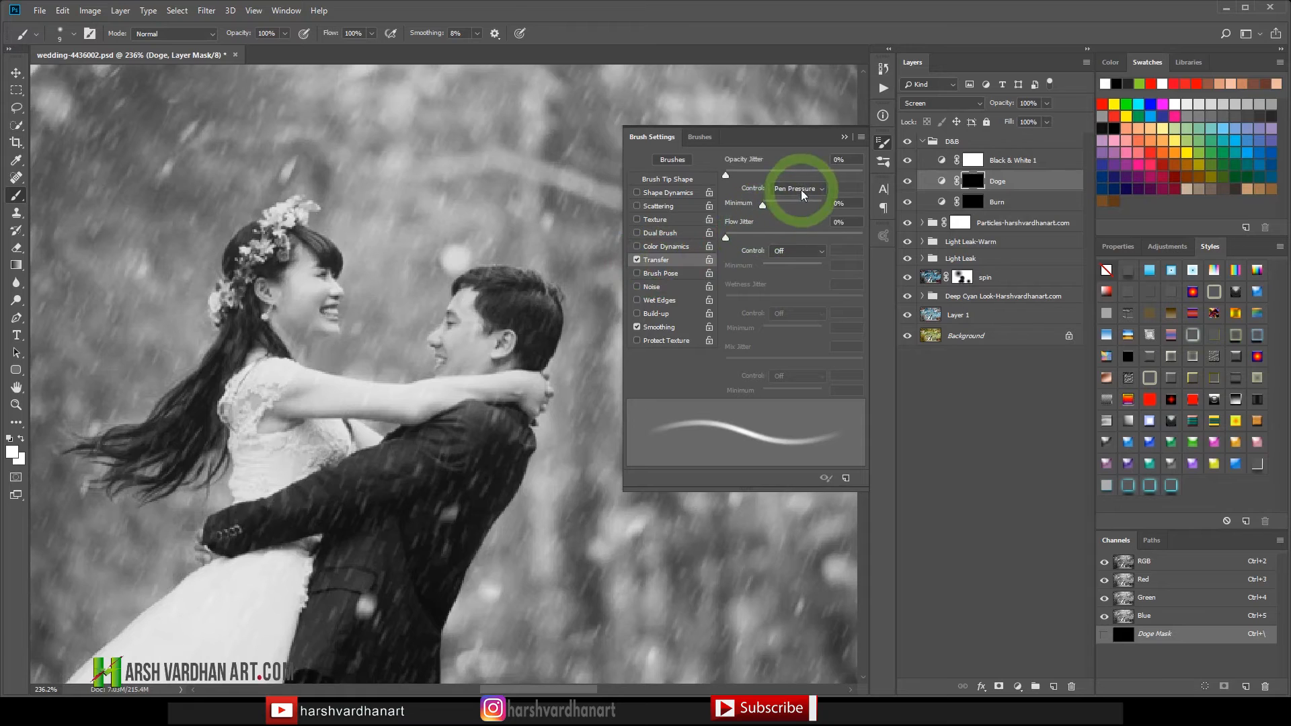
click(882, 142)
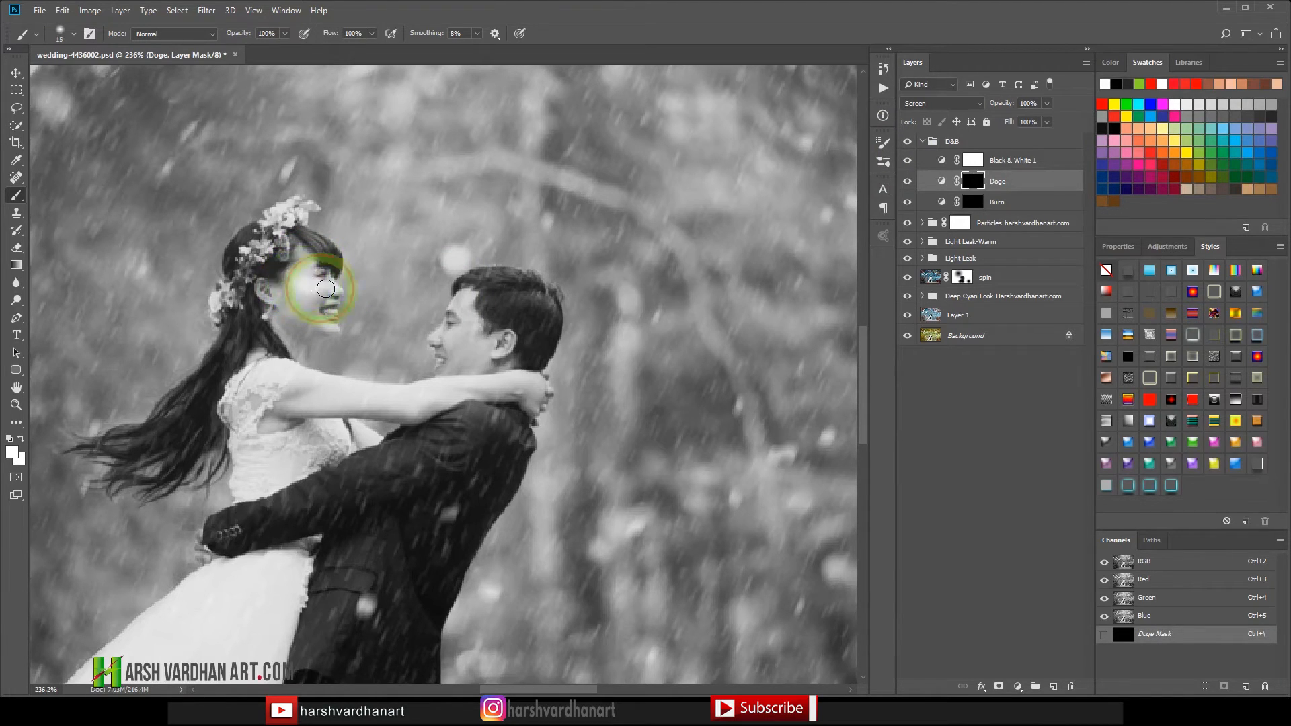
- Paint white highlights over the couple's faces, the bride's dress and the groom's suit in the Doge mask, adjusting the brush size
key([)
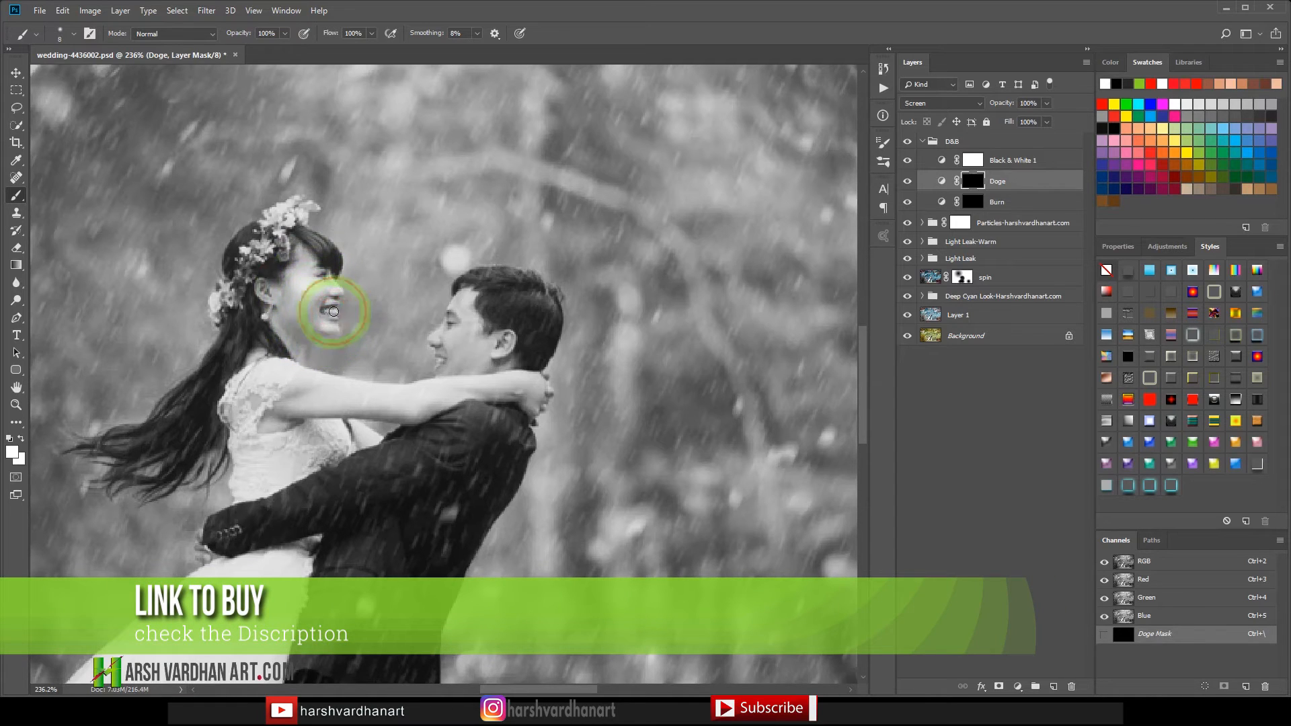
key(bracketright)
mouse_move(272, 239)
mouse_down()
mouse_move(299, 208)
mouse_move(237, 264)
mouse_move(222, 304)
mouse_move(285, 350)
mouse_move(284, 328)
mouse_move(307, 387)
mouse_move(289, 390)
mouse_move(348, 388)
mouse_move(313, 408)
mouse_move(510, 387)
mouse_move(479, 369)
mouse_move(458, 302)
mouse_move(509, 337)
mouse_move(512, 381)
mouse_move(537, 390)
mouse_move(299, 443)
mouse_move(263, 435)
mouse_move(276, 481)
mouse_move(314, 495)
mouse_move(362, 487)
mouse_move(389, 455)
mouse_move(425, 457)
mouse_move(404, 454)
mouse_move(460, 439)
mouse_move(406, 438)
mouse_move(289, 500)
mouse_move(371, 513)
mouse_move(401, 573)
mouse_up()
key(bracketleft)
key(bracketleft)
key(bracketleft)
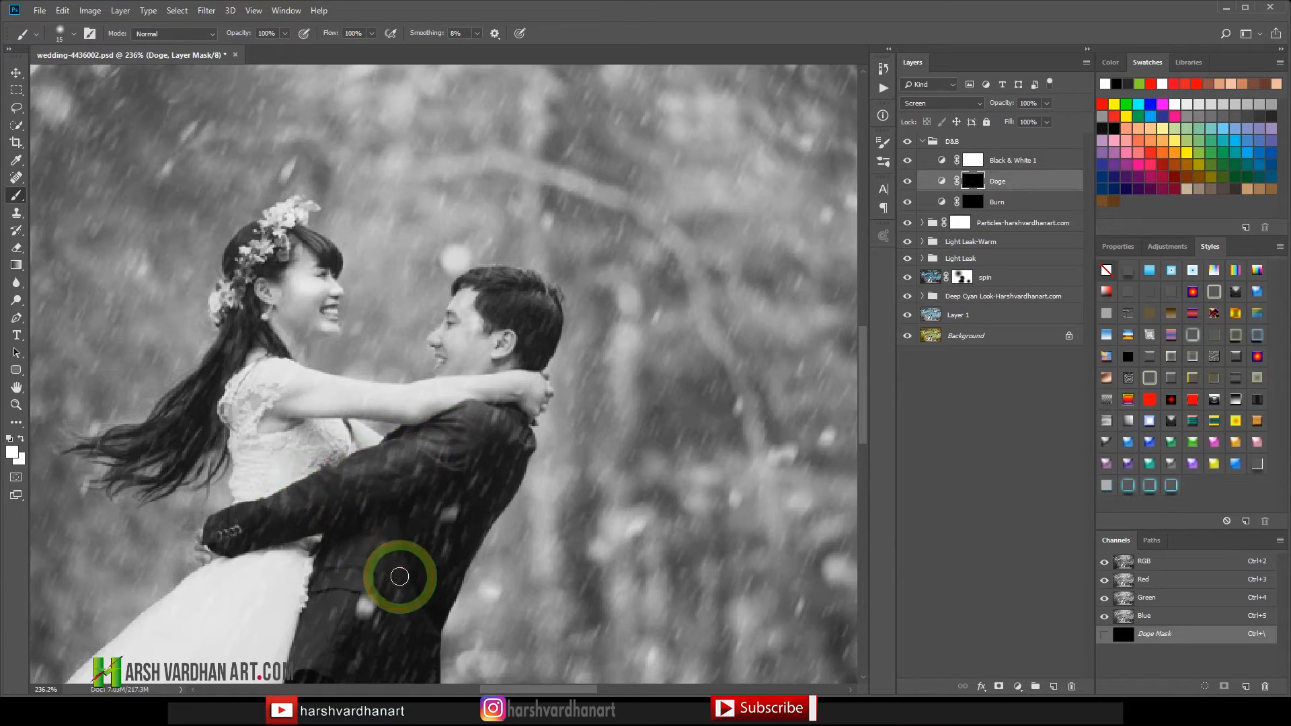
- Hide the Black & White 1 layer and compare the photo with and without the Doge layer
click(907, 162)
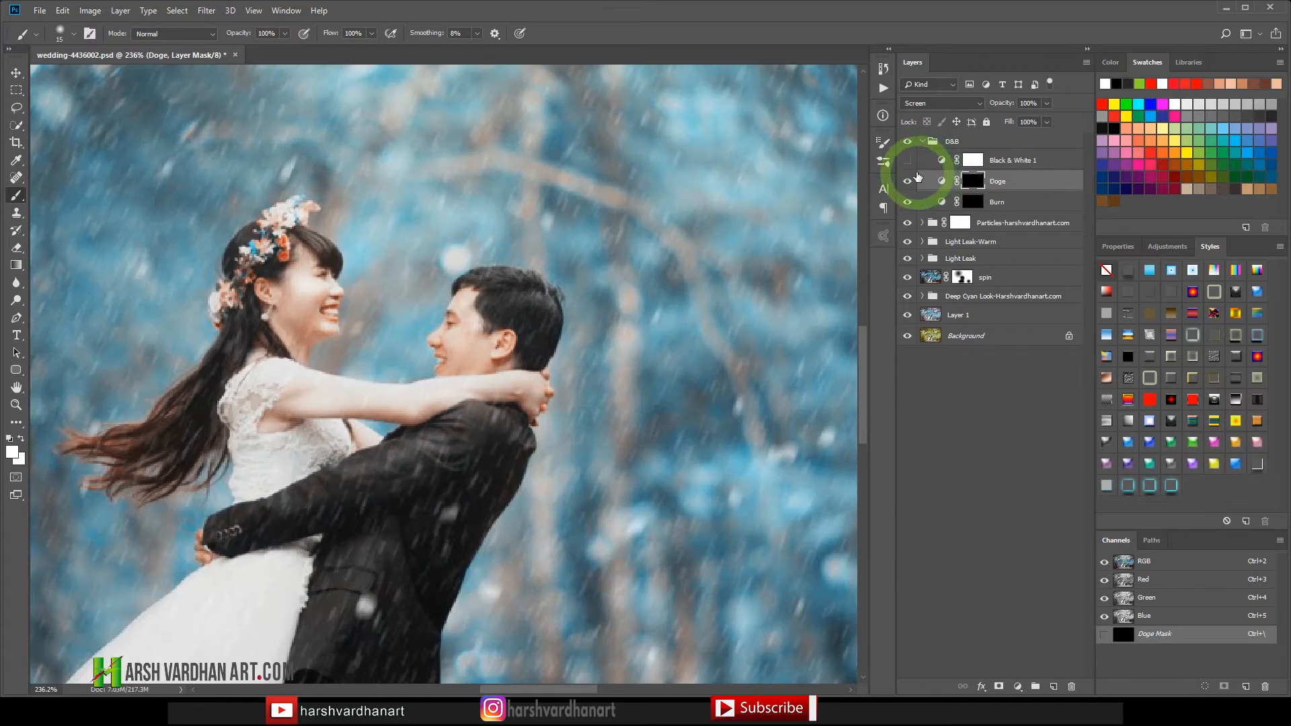
click(907, 161)
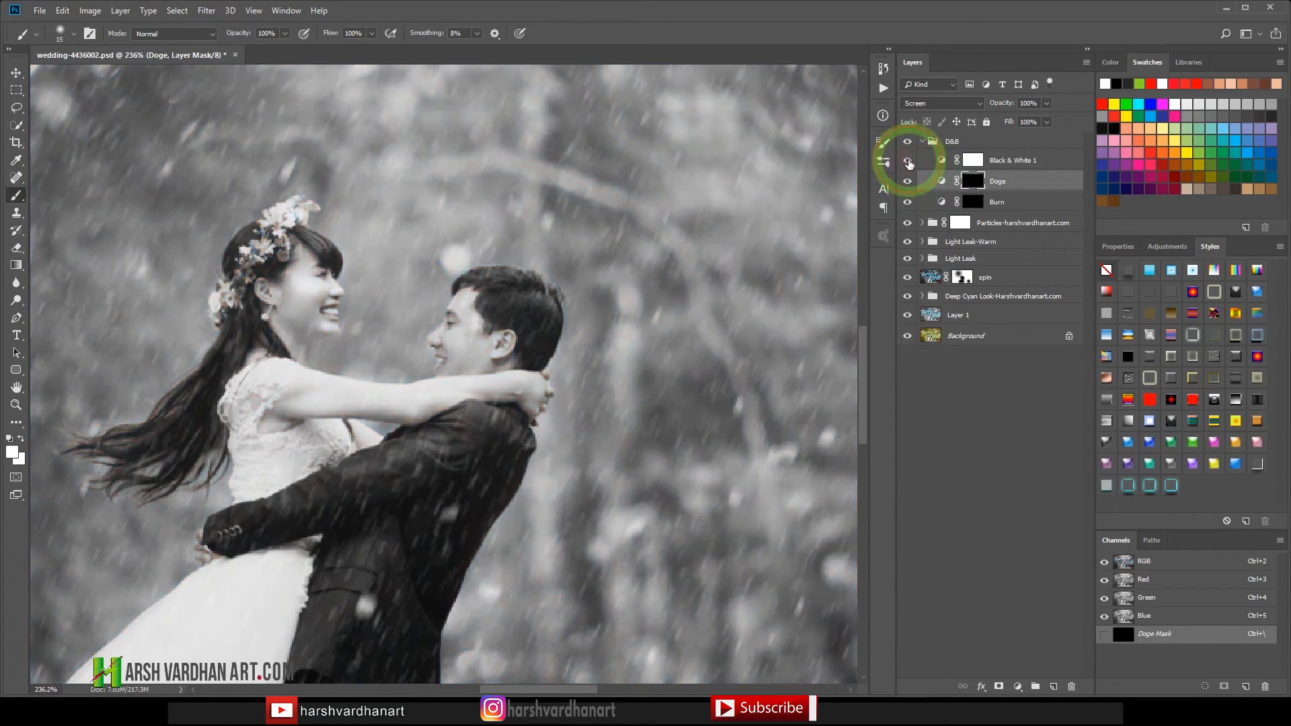
click(907, 161)
click(907, 181)
click(906, 182)
click(906, 181)
click(908, 181)
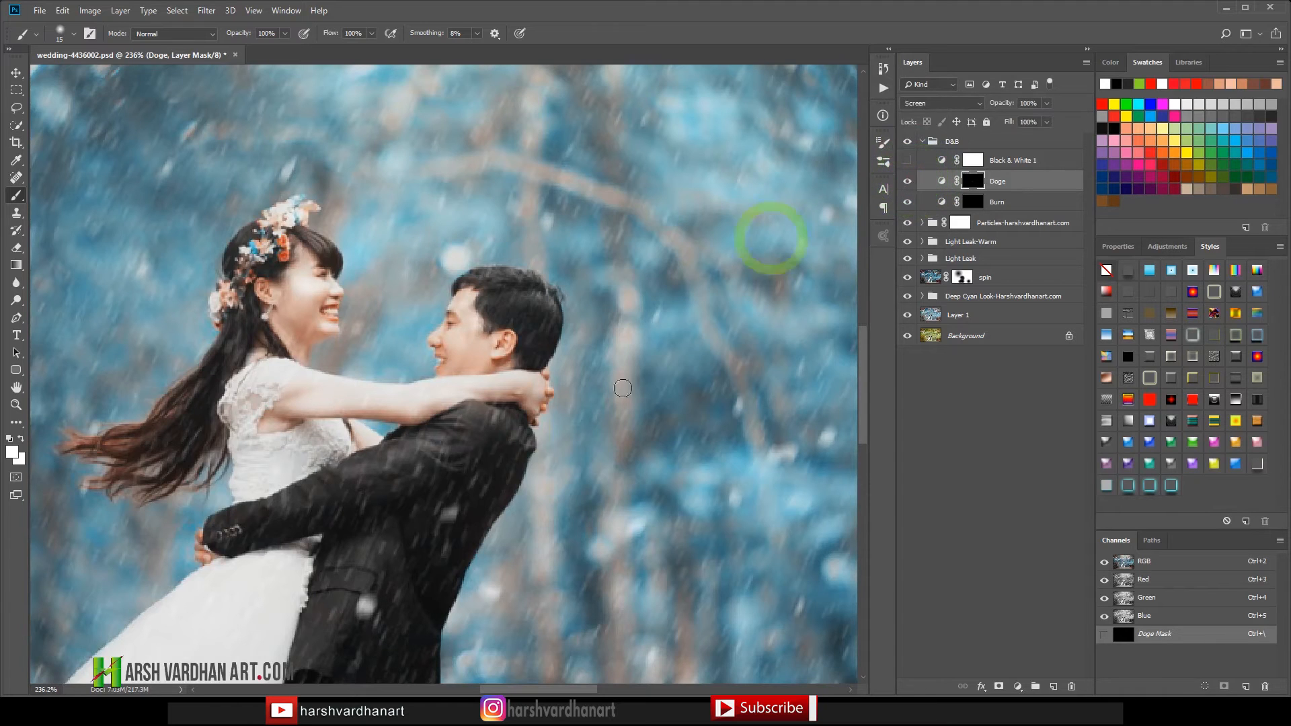
- Paint more highlights along the folds of the groom's jacket in the Doge mask
drag(393, 462, 521, 296)
mouse_move(494, 442)
mouse_down()
mouse_move(445, 477)
mouse_move(457, 429)
mouse_move(423, 505)
mouse_move(435, 479)
mouse_up()
mouse_move(455, 438)
mouse_down()
mouse_move(482, 394)
mouse_move(423, 484)
mouse_move(513, 385)
mouse_move(470, 458)
mouse_move(536, 411)
mouse_move(496, 496)
mouse_up()
key([)
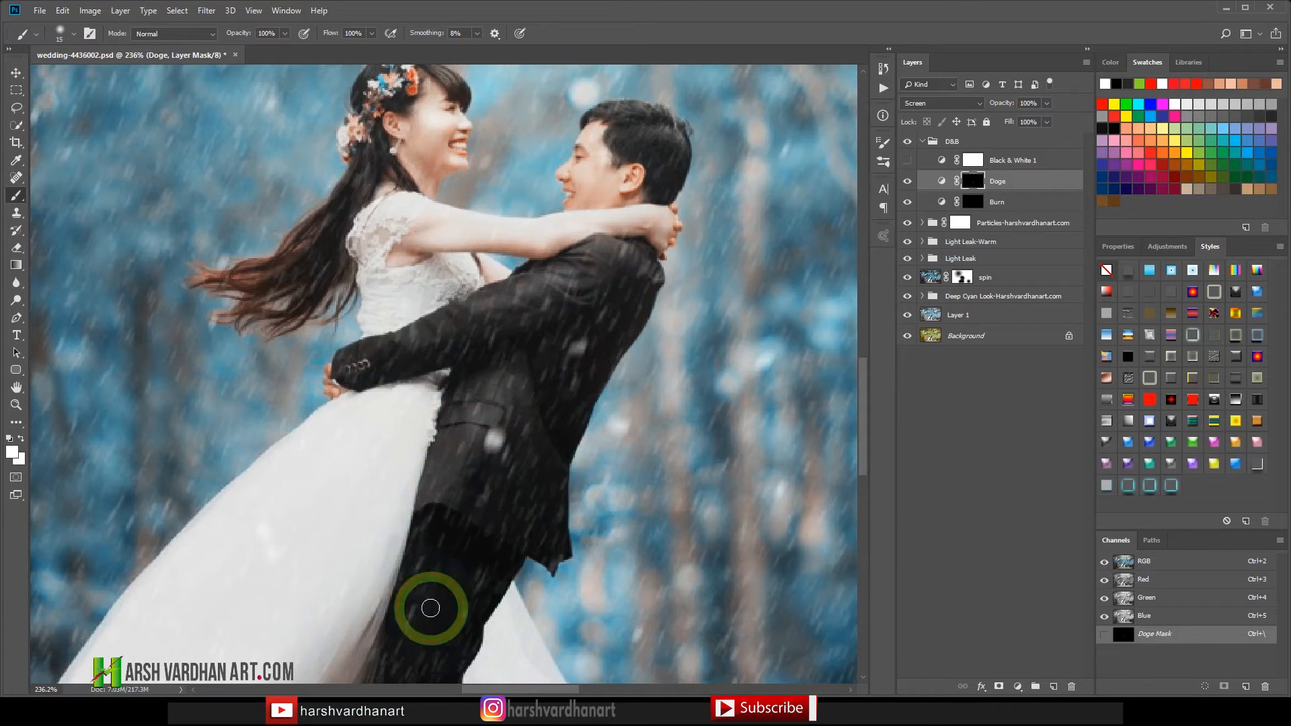
- Select the mask of the Burn layer and paint shading around the bride's ear and neck with a smaller brush
click(971, 202)
drag(460, 242, 442, 336)
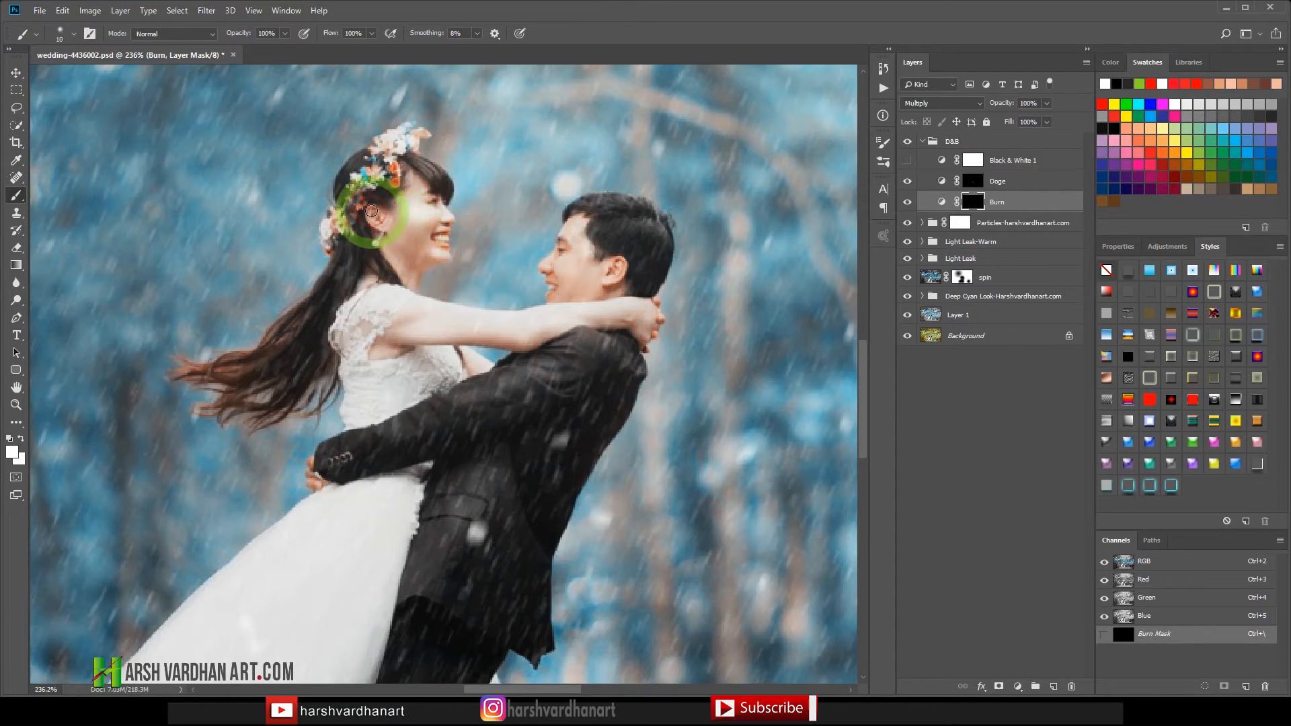
key(bracketleft)
key(bracketleft)
mouse_move(397, 188)
mouse_down()
mouse_move(430, 167)
mouse_move(441, 181)
mouse_move(426, 168)
mouse_move(365, 169)
mouse_move(408, 139)
mouse_move(388, 269)
mouse_up()
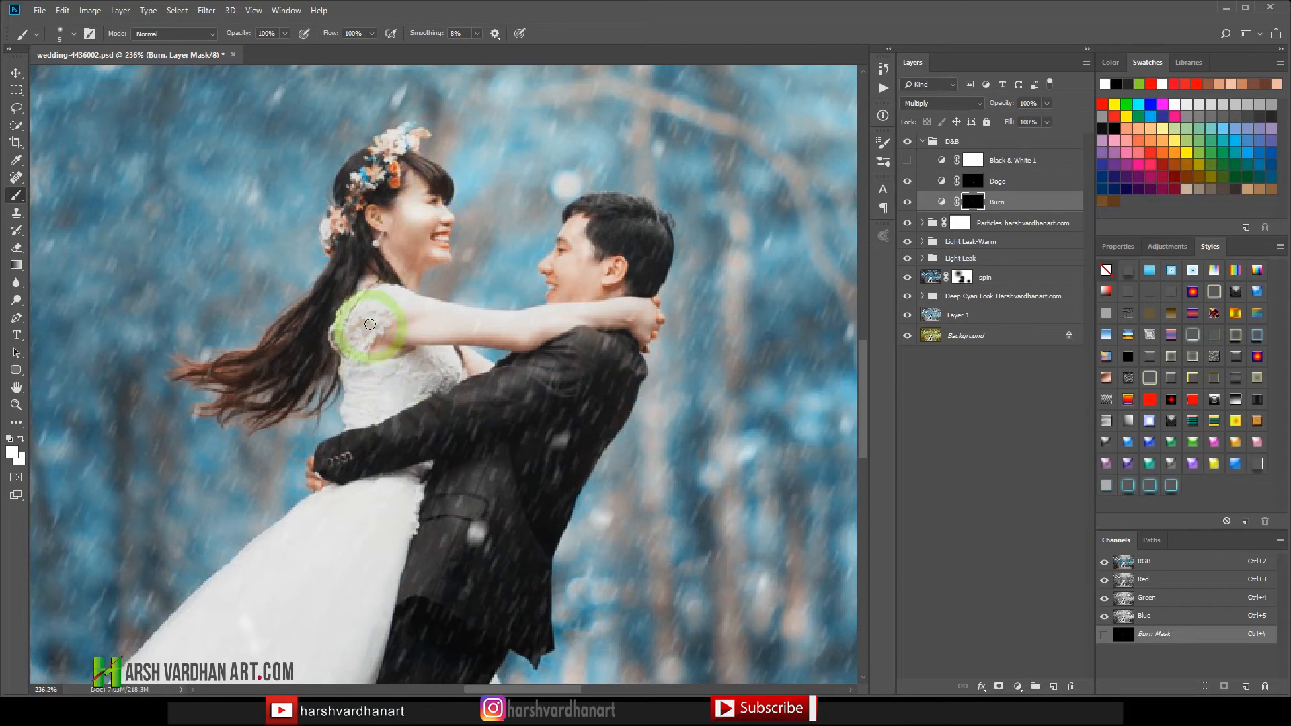
- Paint shadows on the bride's lace bodice in the Burn mask with a slightly larger brush
key(bracketright)
key(bracketright)
mouse_move(384, 385)
mouse_down()
mouse_move(434, 383)
mouse_move(413, 377)
mouse_move(383, 403)
mouse_up()
key(bracketleft)
- Paint shading on the groom's cheek and ear and along the bride's arm in the Burn mask
click(587, 283)
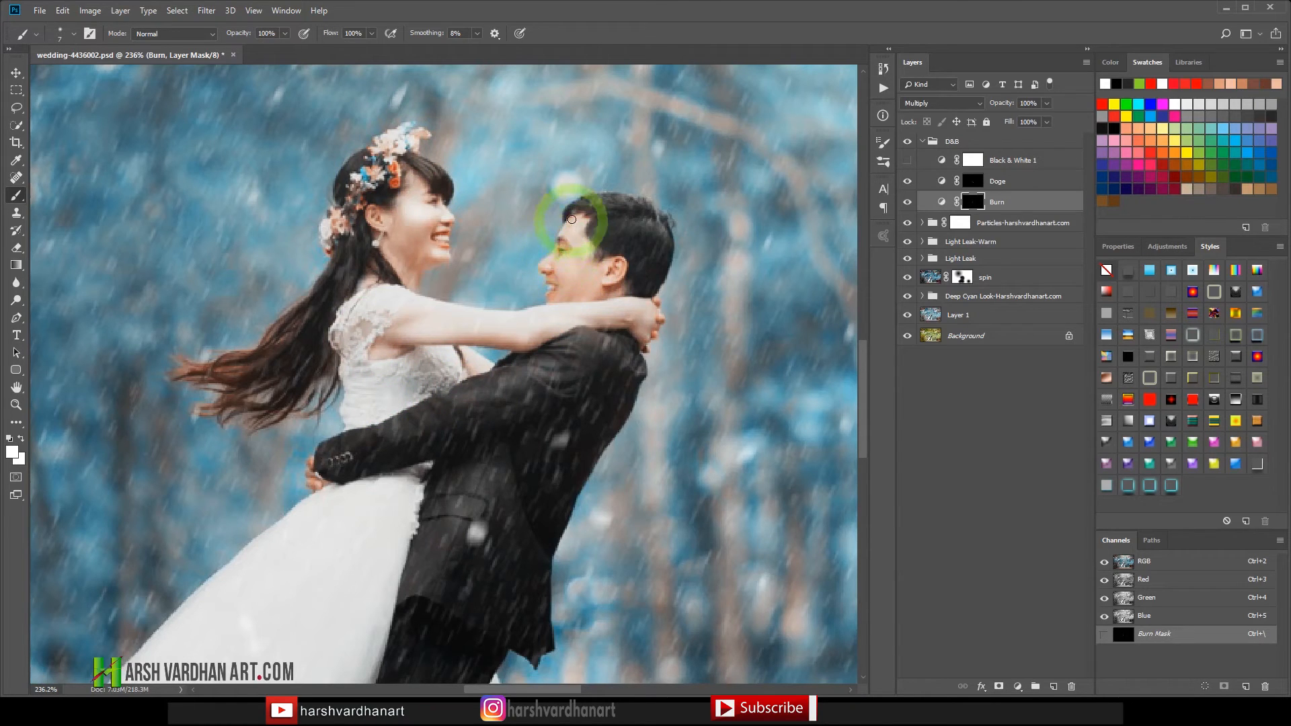
drag(602, 263, 600, 296)
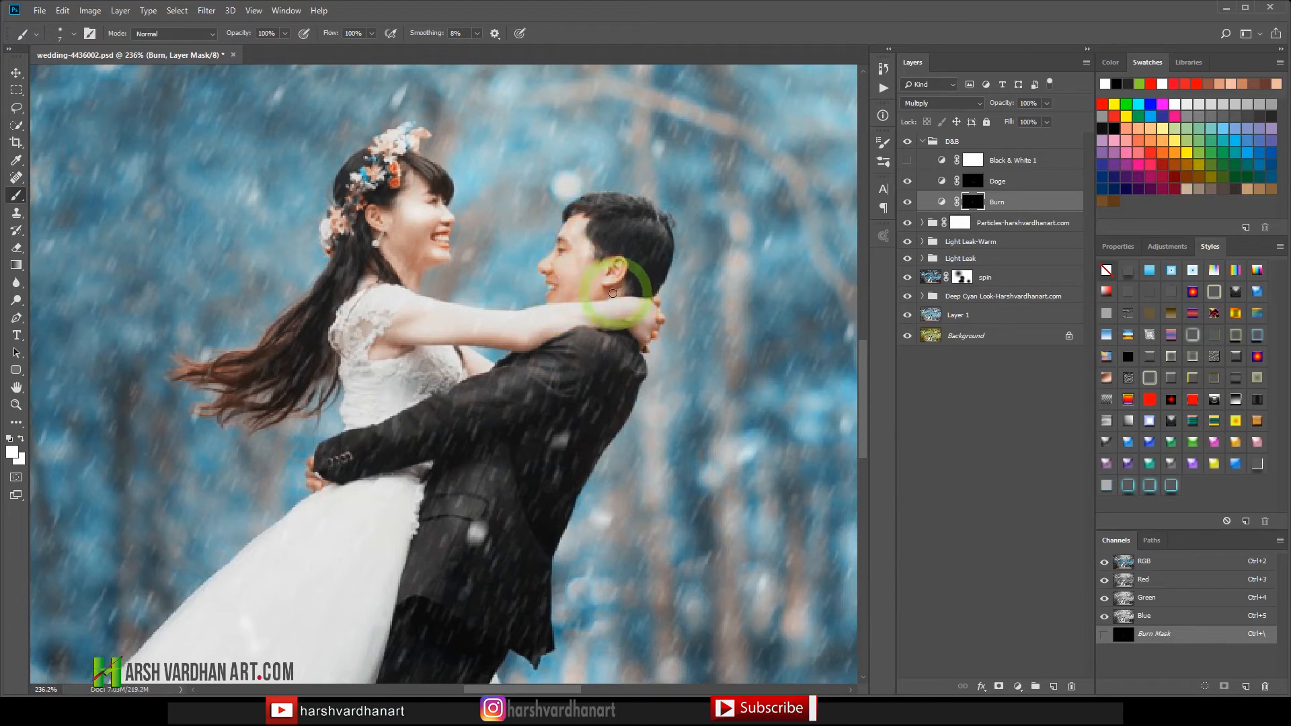
mouse_move(617, 275)
mouse_down()
mouse_move(650, 265)
mouse_move(652, 332)
mouse_move(619, 318)
mouse_move(501, 339)
mouse_up()
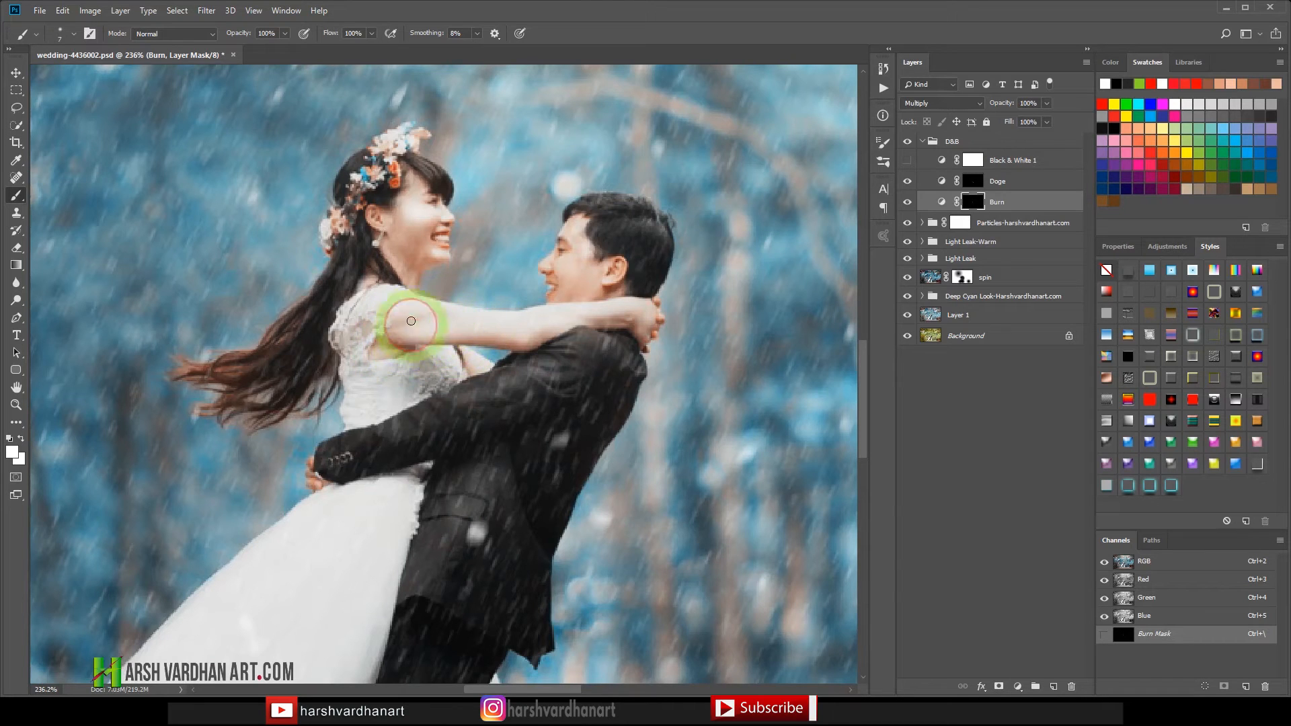
- Paint broad shadows across the folds of the bride's skirt in the Burn mask with a much larger brush
key(space)
mouse_move(472, 367)
mouse_down()
mouse_move(533, 260)
mouse_move(596, 188)
mouse_move(537, 268)
mouse_move(548, 249)
mouse_up()
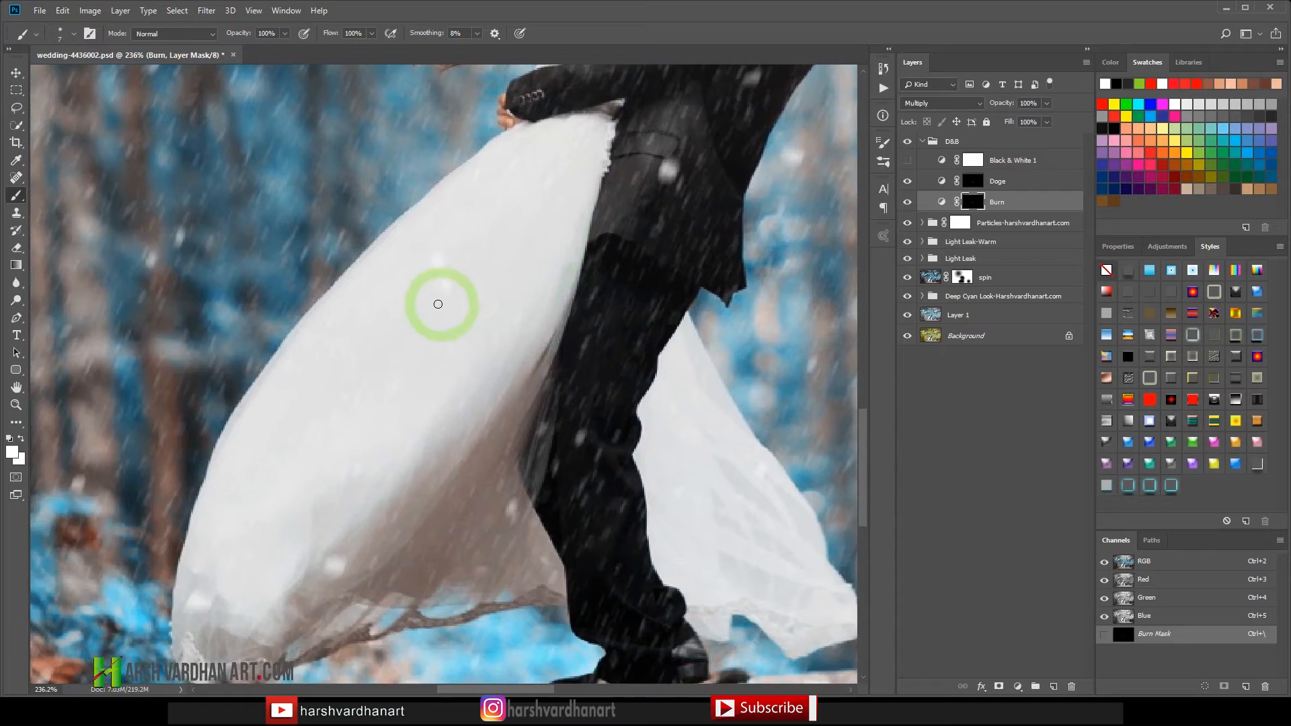
key(bracketright)
key(bracketright)
key(bracketright)
key(bracketright)
key(bracketright)
key(bracketright)
mouse_move(533, 178)
mouse_down()
mouse_move(282, 499)
mouse_move(321, 443)
mouse_move(290, 565)
mouse_move(337, 463)
mouse_move(412, 442)
mouse_move(532, 343)
mouse_move(603, 243)
mouse_move(533, 278)
mouse_move(501, 223)
mouse_move(517, 176)
mouse_move(403, 225)
mouse_move(295, 385)
mouse_move(259, 565)
mouse_move(213, 581)
mouse_up()
mouse_move(351, 572)
mouse_down()
mouse_move(490, 464)
mouse_move(407, 547)
mouse_move(480, 474)
mouse_move(518, 515)
mouse_move(724, 454)
mouse_move(735, 427)
mouse_move(695, 426)
mouse_move(817, 565)
mouse_move(705, 528)
mouse_move(805, 587)
mouse_move(672, 500)
mouse_move(652, 418)
mouse_move(684, 395)
mouse_move(698, 434)
mouse_move(686, 358)
mouse_move(684, 418)
mouse_move(512, 406)
mouse_move(514, 359)
mouse_move(445, 279)
mouse_move(406, 277)
mouse_move(314, 344)
mouse_move(247, 455)
mouse_move(210, 571)
mouse_move(247, 452)
mouse_move(288, 410)
mouse_move(259, 577)
mouse_move(317, 410)
mouse_move(355, 455)
mouse_move(629, 225)
mouse_move(570, 217)
mouse_move(599, 146)
mouse_move(493, 225)
mouse_move(613, 120)
mouse_up()
- Refine the skirt's fold shadows and its rear train in the Burn mask with finer brush strokes
key([)
key([)
key([)
key([)
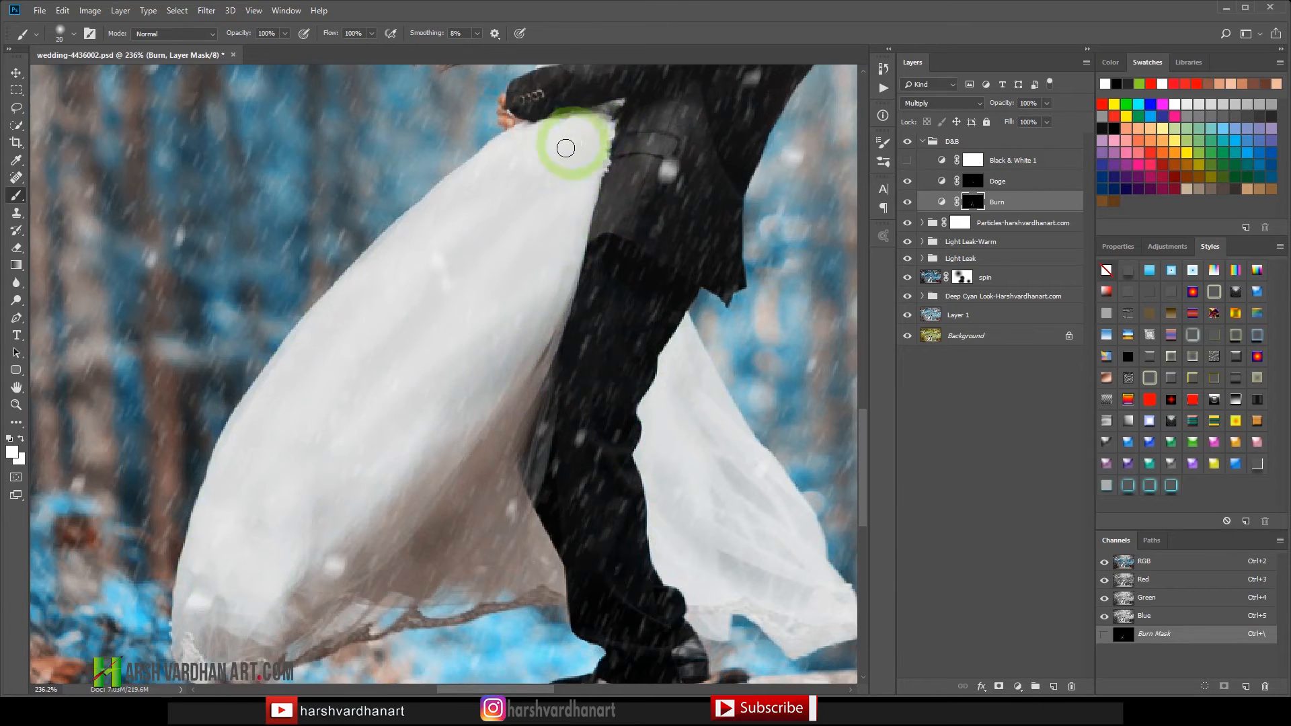
mouse_move(383, 304)
mouse_down()
mouse_move(571, 195)
mouse_move(377, 347)
mouse_move(406, 340)
mouse_up()
key([)
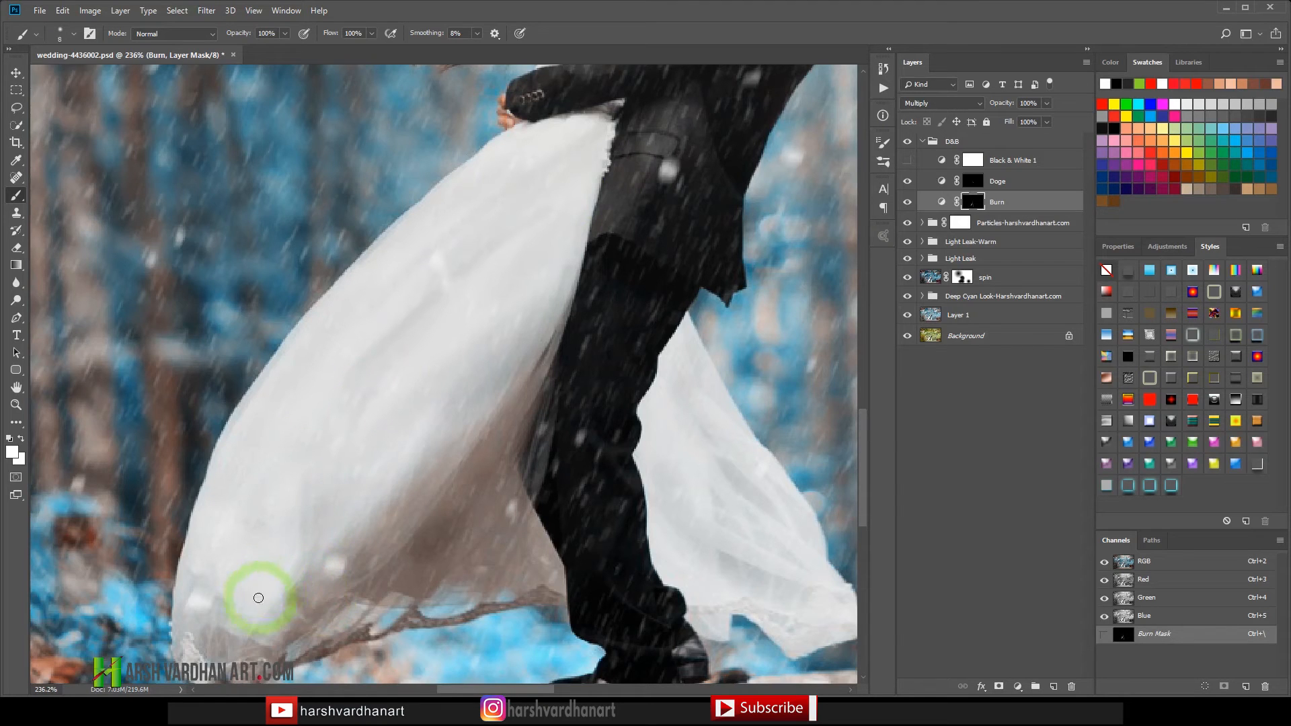
drag(252, 590, 294, 416)
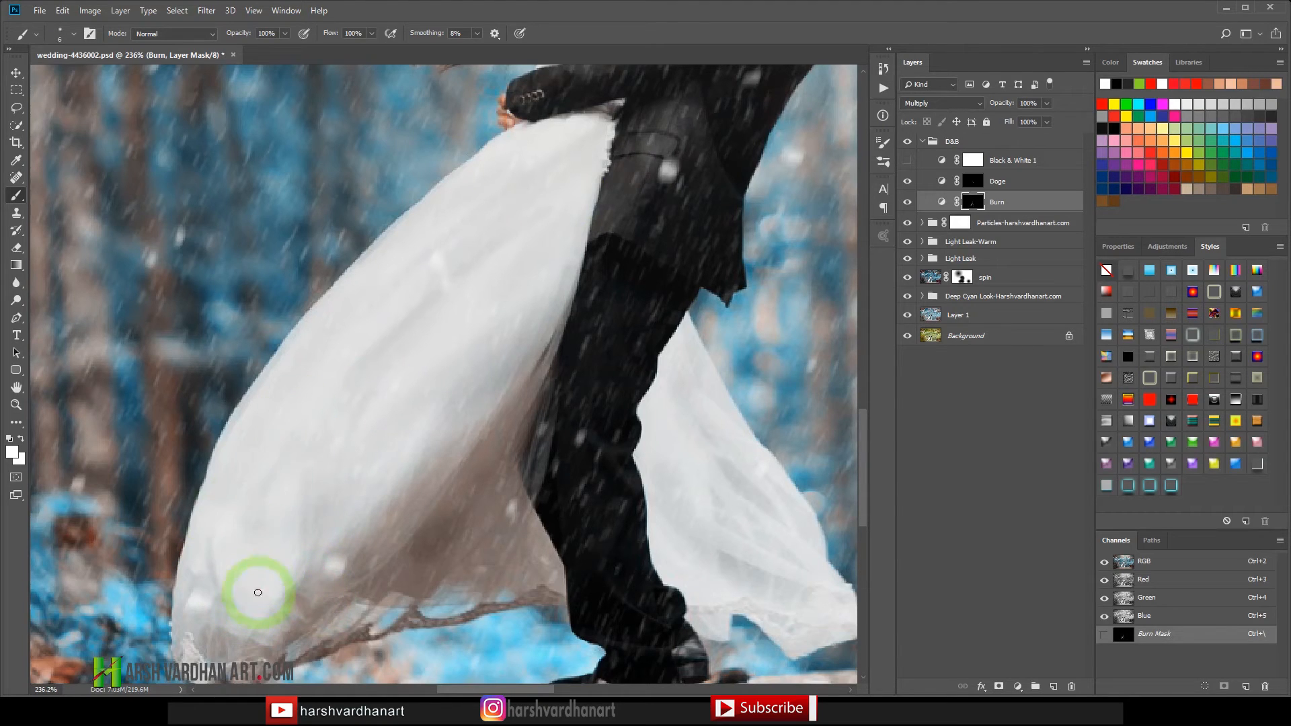
mouse_move(346, 475)
mouse_down()
mouse_move(375, 492)
mouse_move(566, 352)
mouse_move(514, 372)
mouse_up()
mouse_move(554, 311)
mouse_down()
mouse_move(415, 386)
mouse_move(658, 399)
mouse_move(688, 450)
mouse_up()
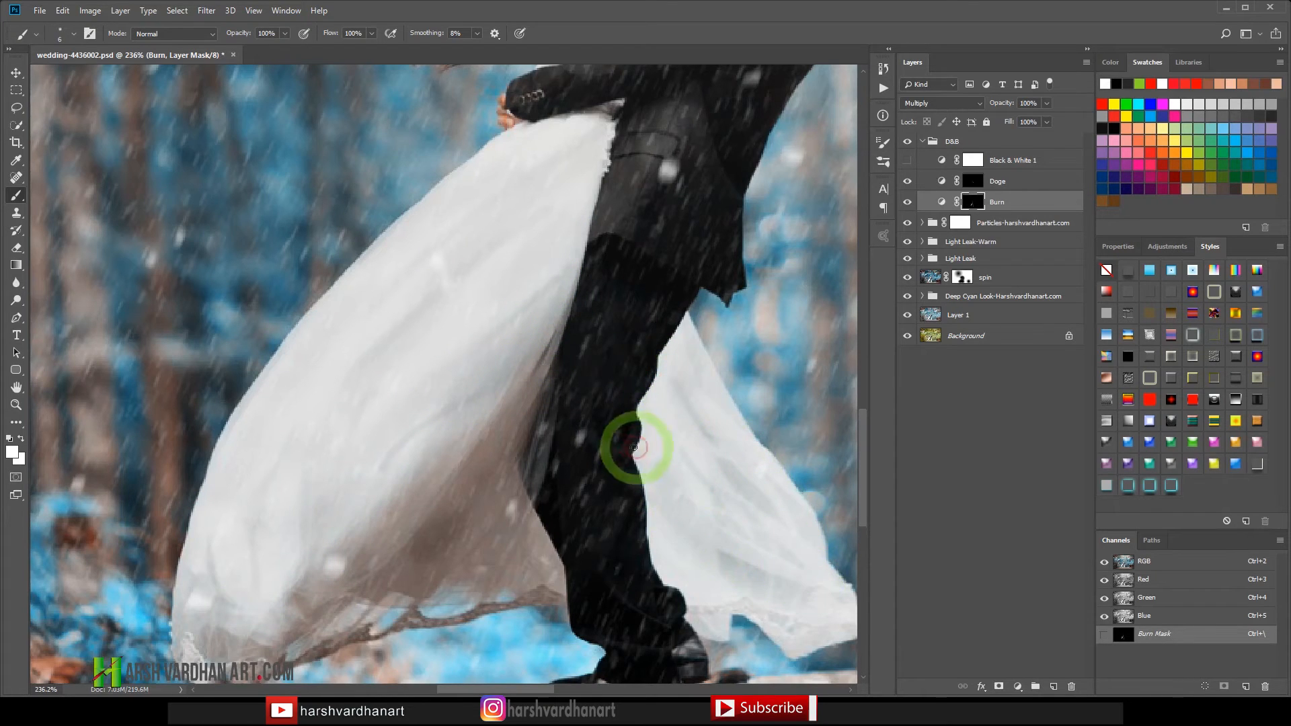
- Darken the groom's hair and the underside of the bride's arm in the Burn mask
drag(714, 271, 584, 458)
drag(662, 285, 628, 374)
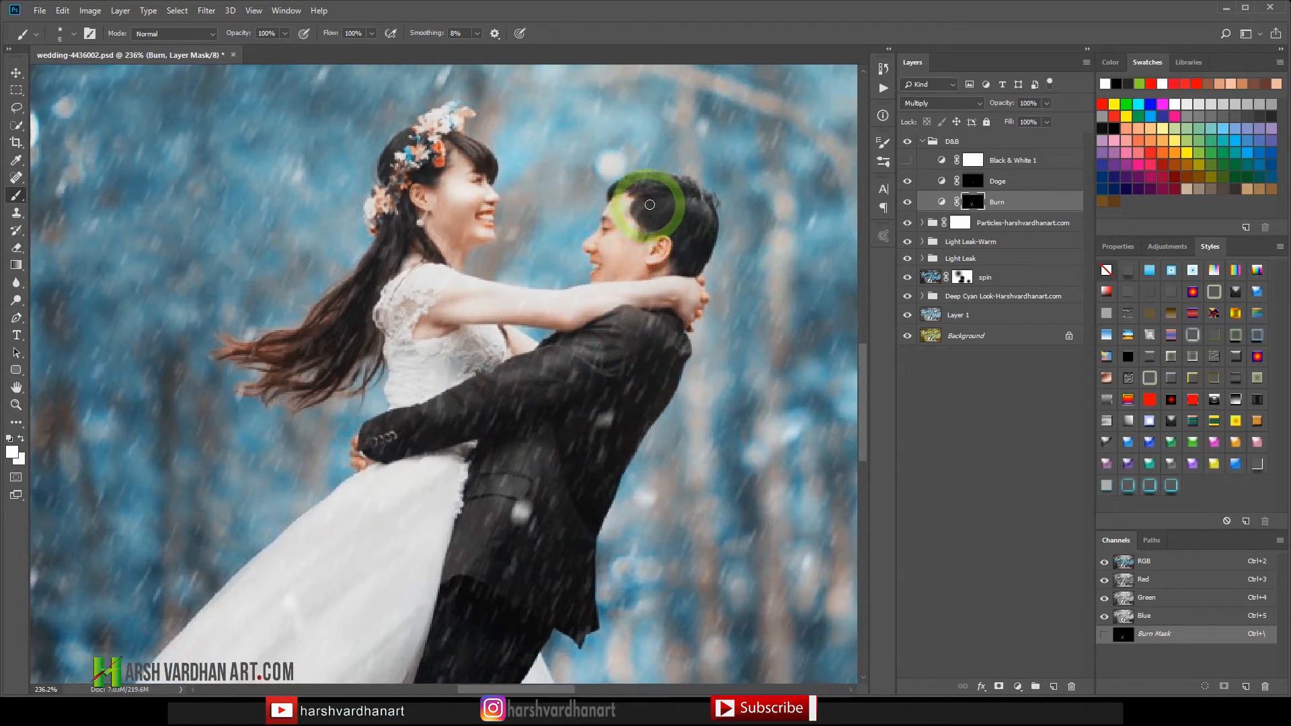
mouse_move(651, 202)
mouse_down()
mouse_move(703, 246)
mouse_move(680, 257)
mouse_move(654, 210)
mouse_up()
key([)
key([)
mouse_move(666, 312)
mouse_down()
mouse_move(571, 315)
mouse_move(689, 311)
mouse_move(480, 313)
mouse_move(576, 313)
mouse_move(489, 302)
mouse_move(568, 308)
mouse_up()
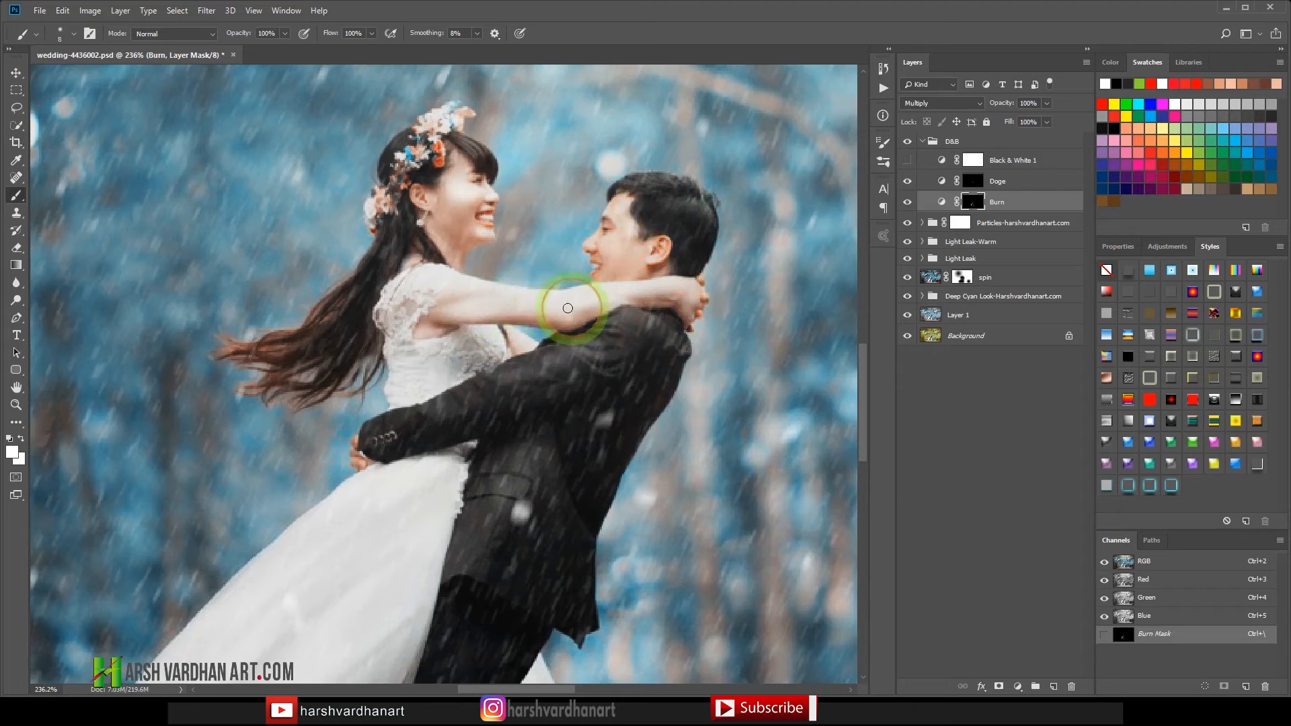
- Compare the photo with and without the D&B group, both close up and zoomed out
click(906, 142)
click(906, 142)
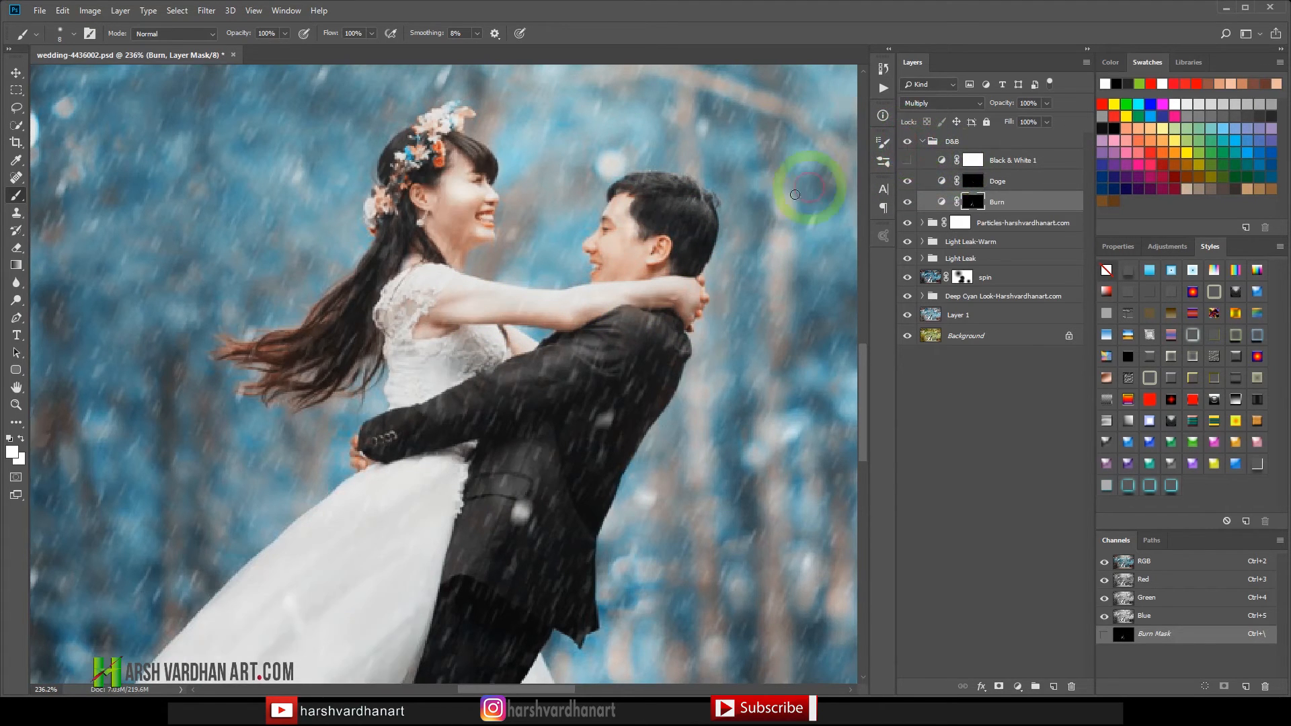
key(ctrl+space)
drag(680, 224, 728, 263)
drag(461, 360, 521, 406)
click(914, 143)
click(914, 143)
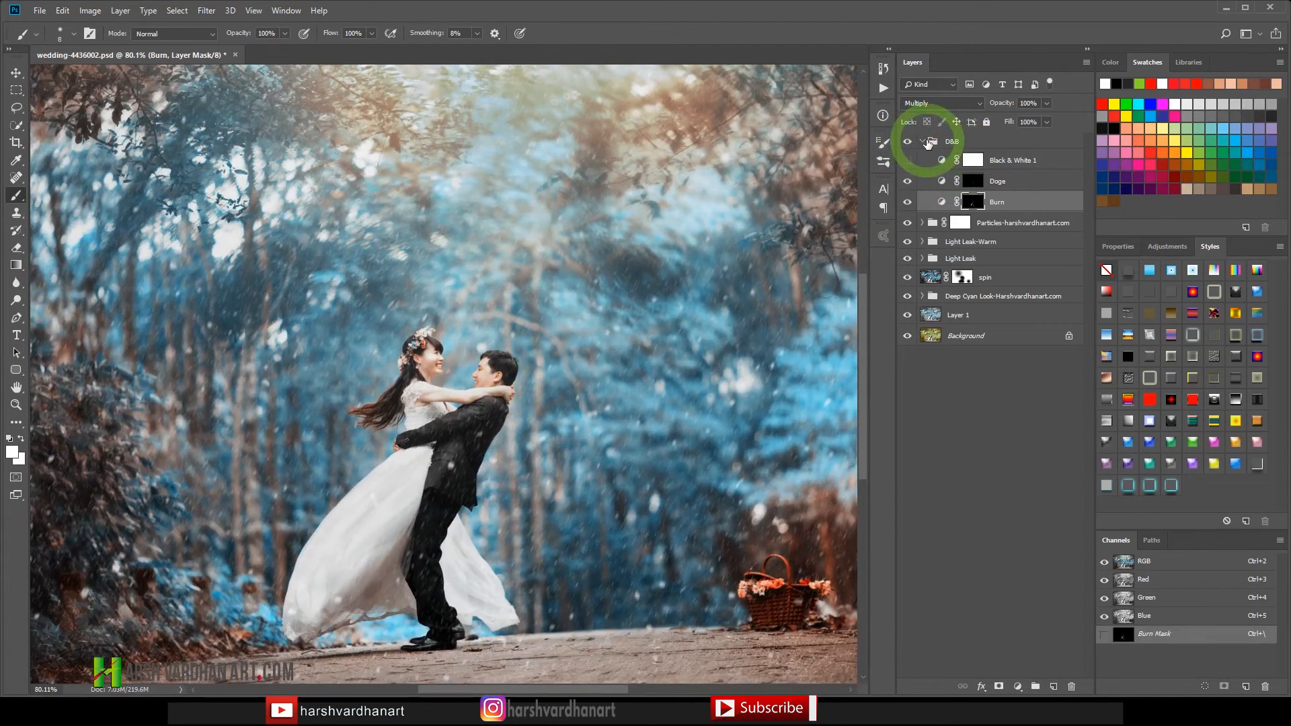
- Collapse the D&B group and stamp all visible layers into a new layer on top
click(929, 143)
click(922, 141)
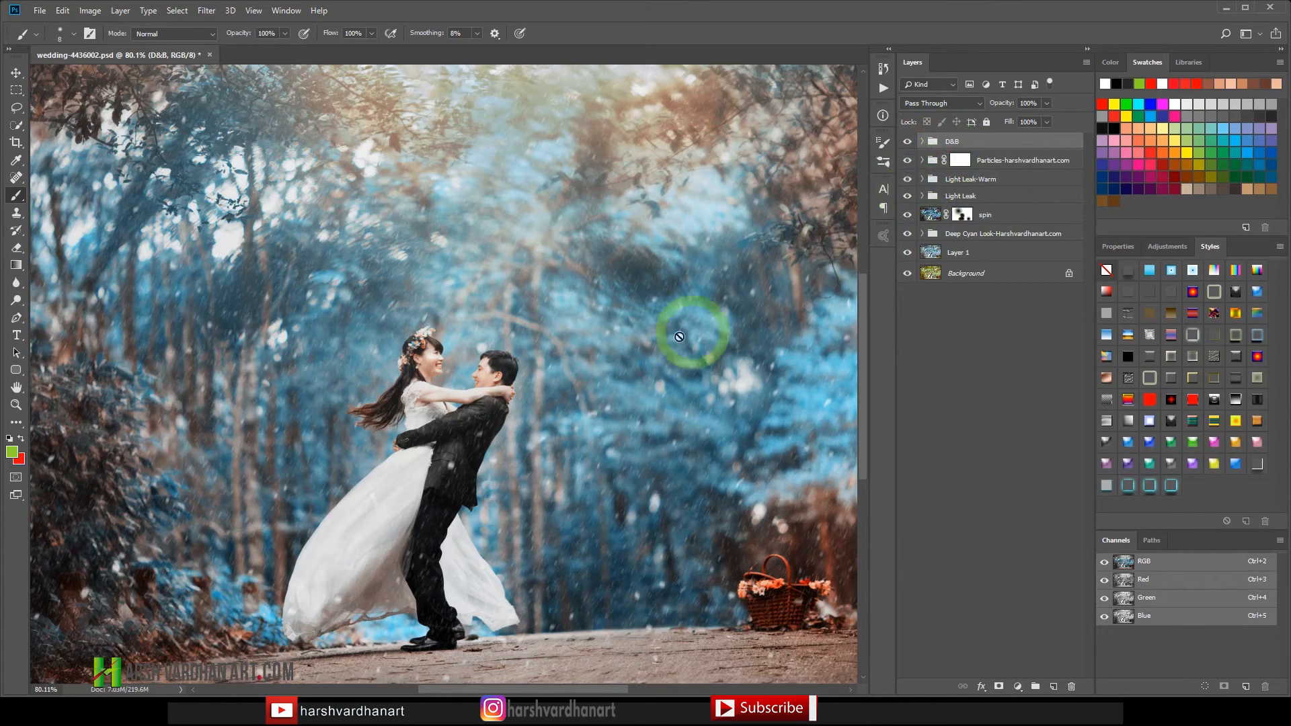
scroll(650, 325, down, 3)
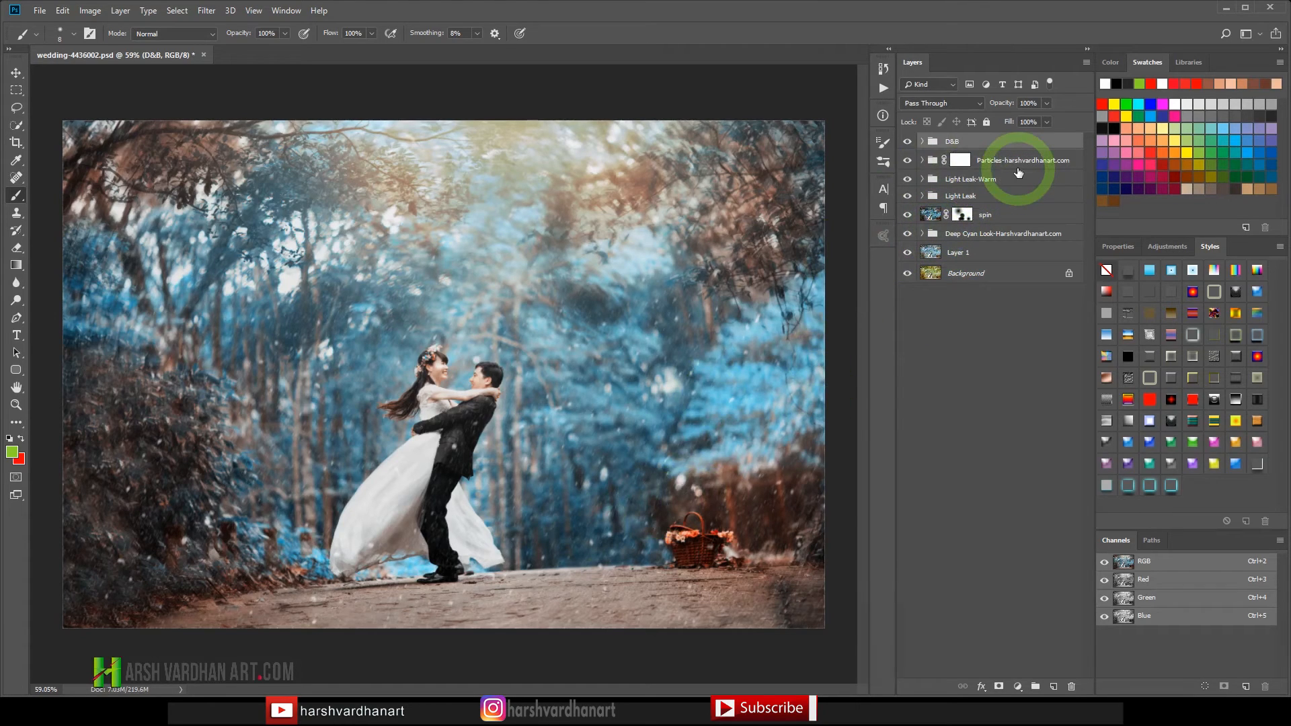
key(ctrl+shift+alt+e)
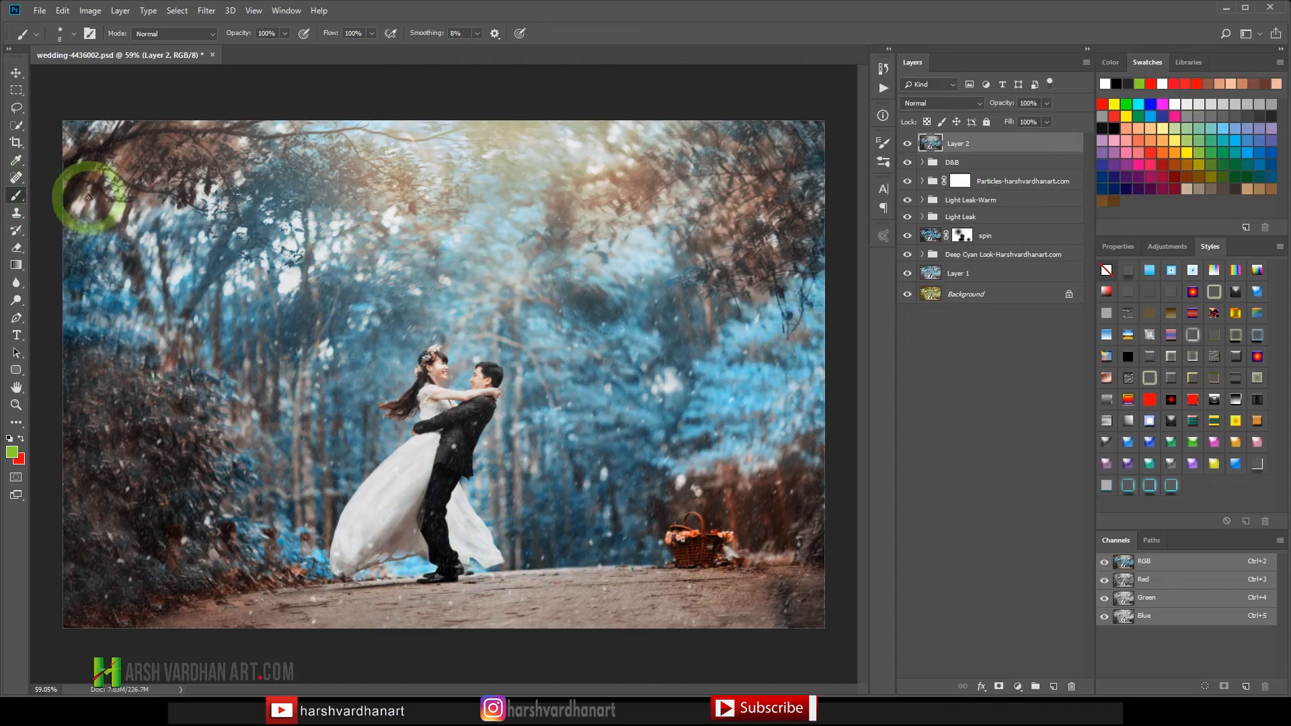
- Straighten the photo along the road with the Crop tool and apply the crop
key(c)
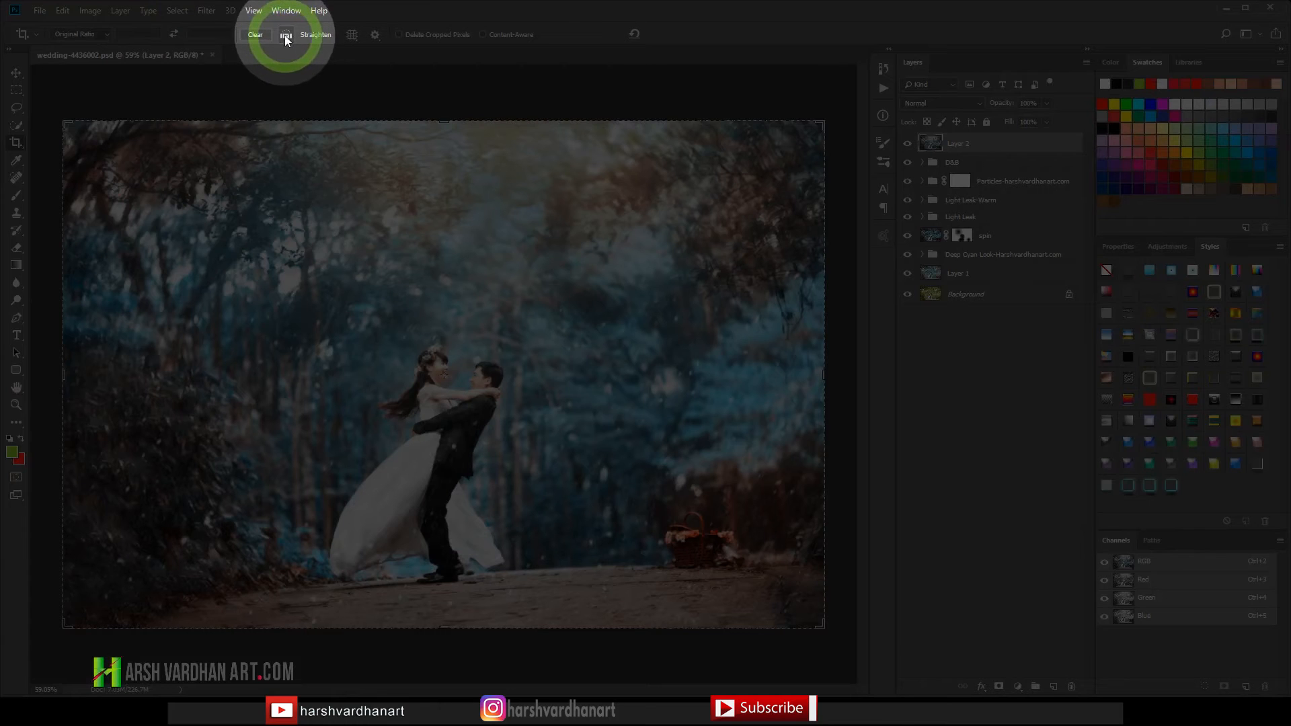
click(285, 35)
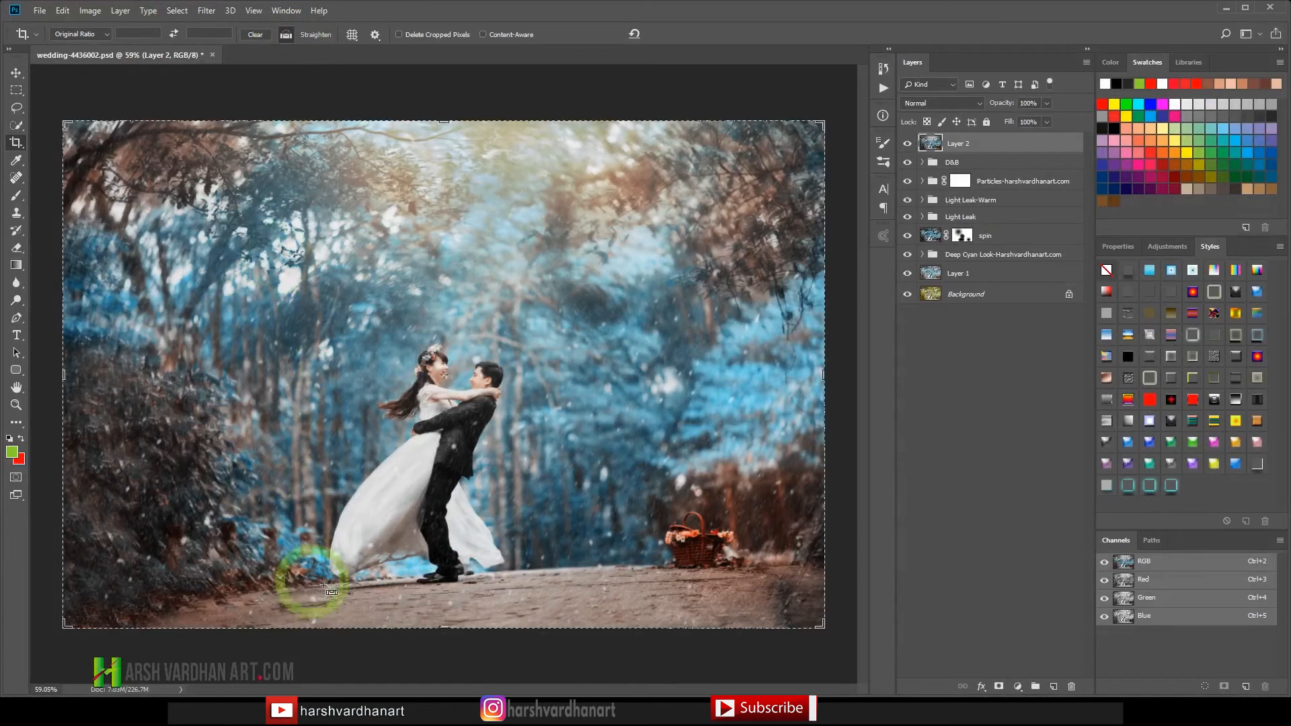
drag(207, 596, 876, 536)
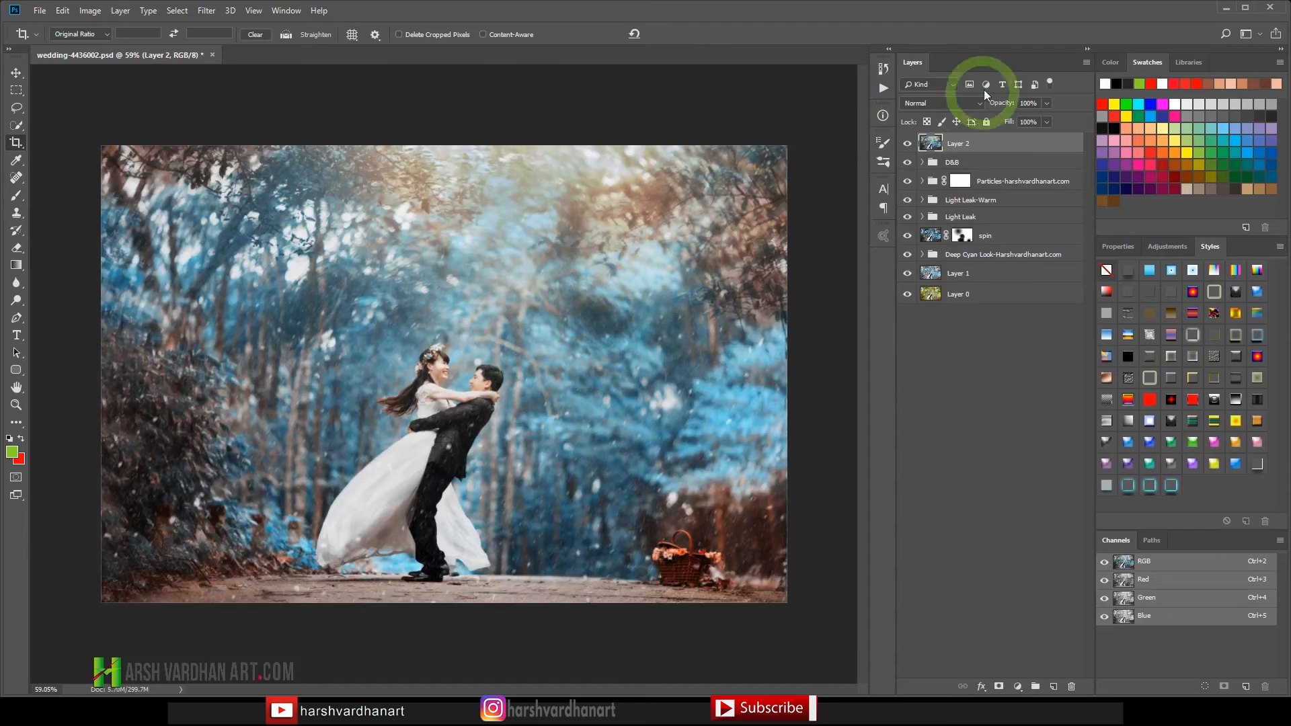
- Run the pack's Pro Sharpening action on the stamped Layer 2 with a High Pass radius of 1.2 pixels
click(882, 89)
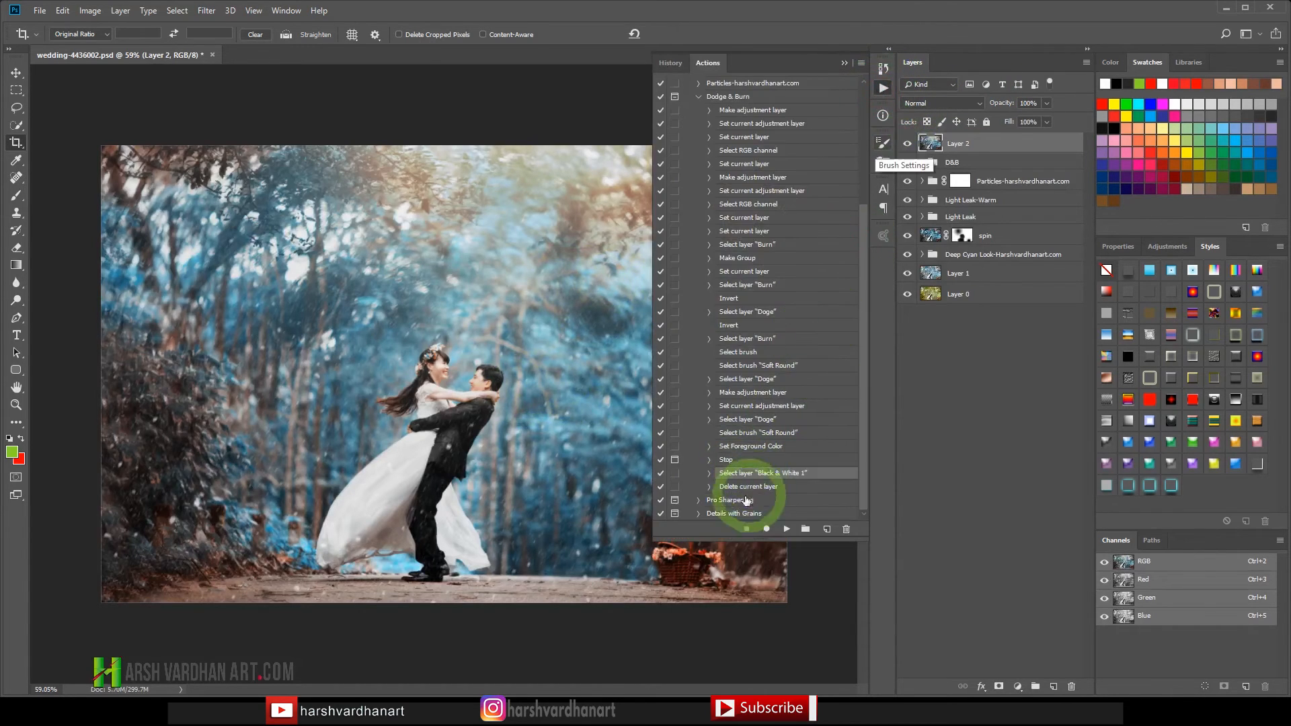
click(703, 99)
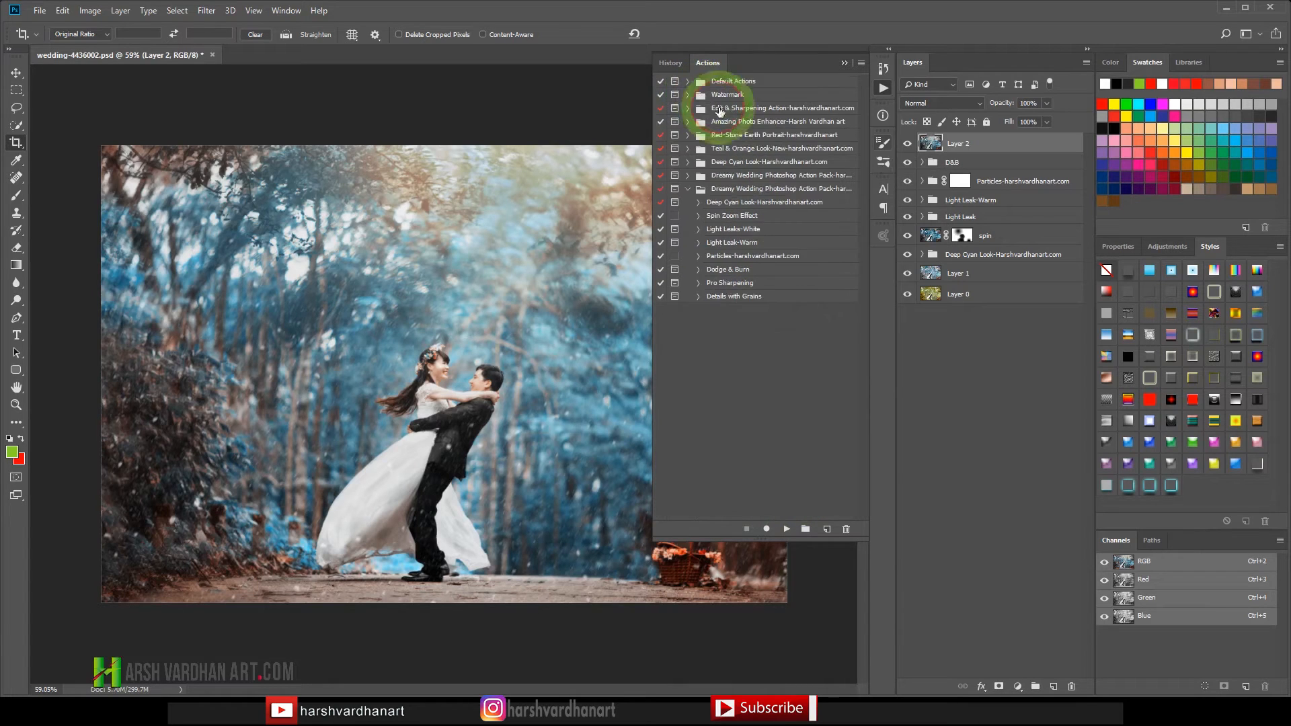
click(743, 285)
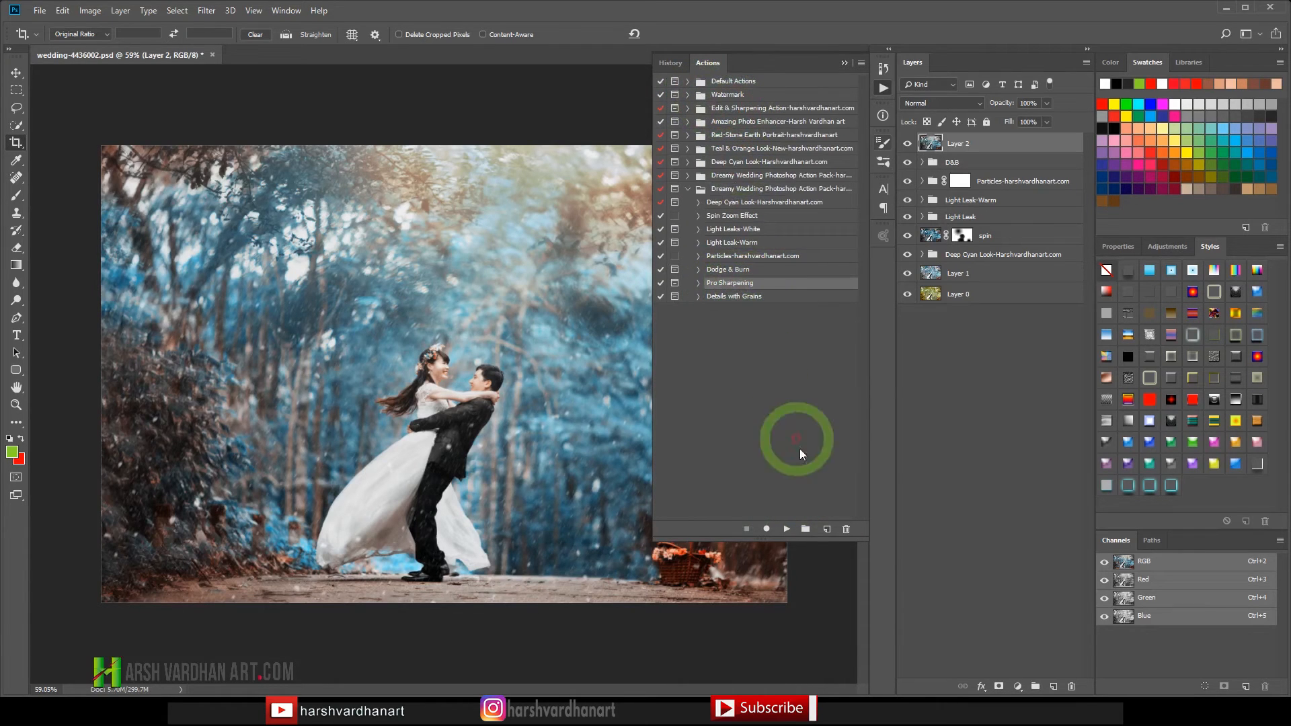
click(787, 529)
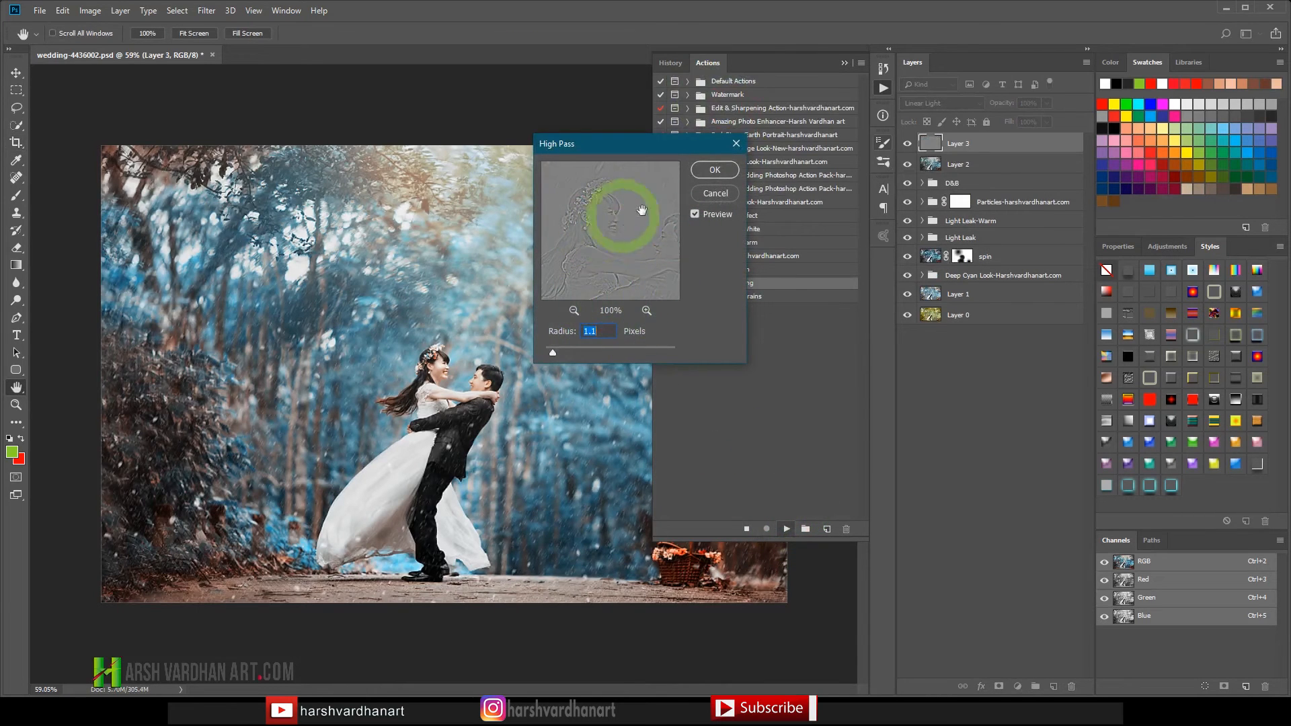
click(589, 330)
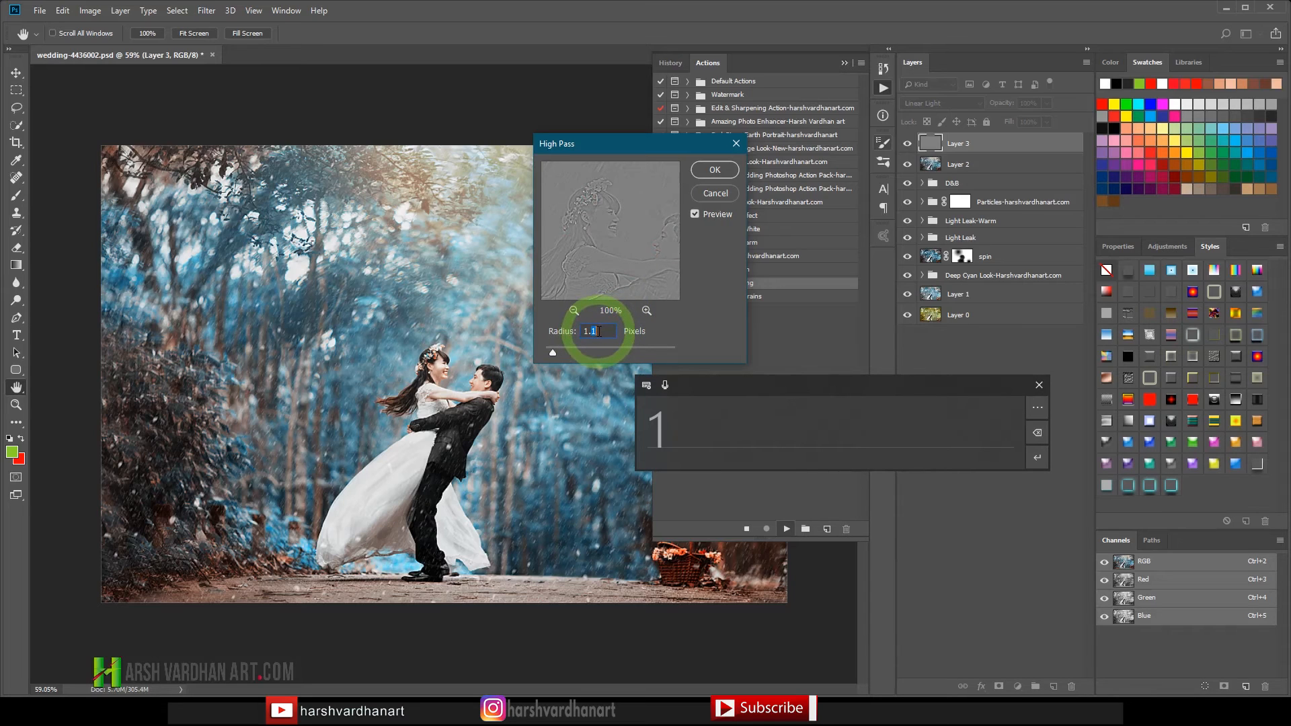
text(2)
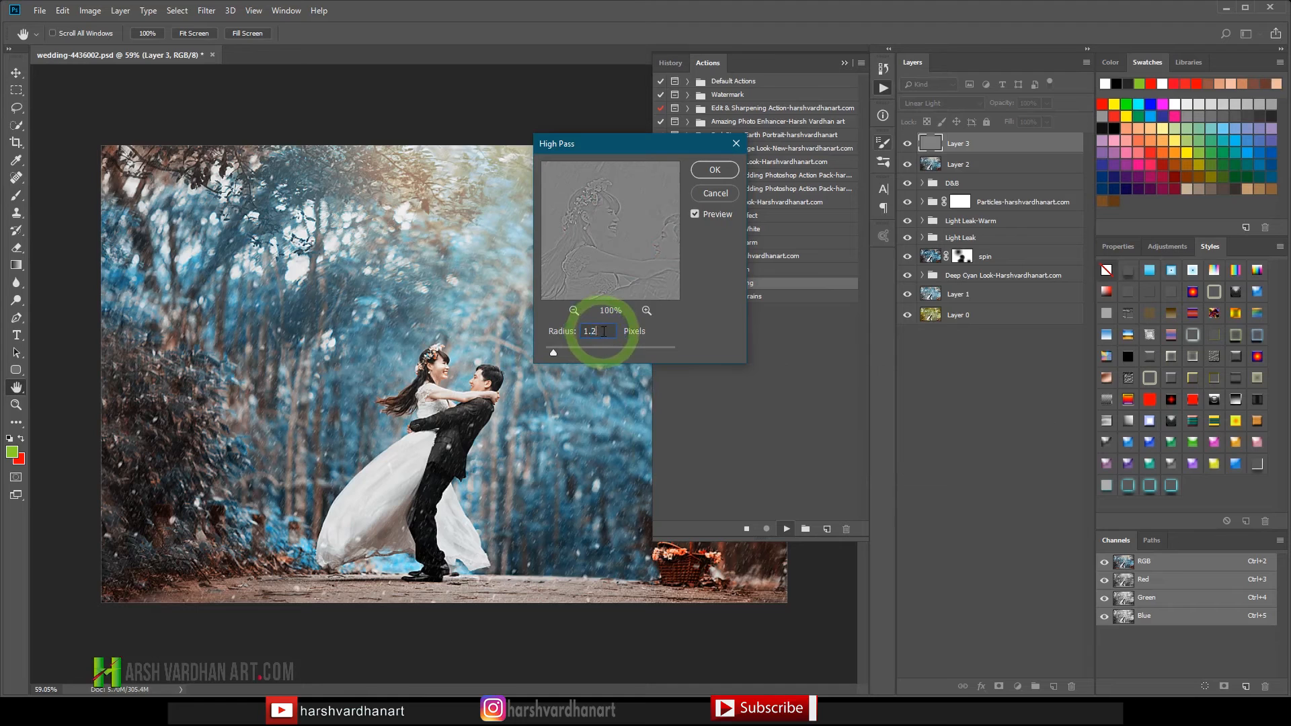
click(714, 171)
click(884, 89)
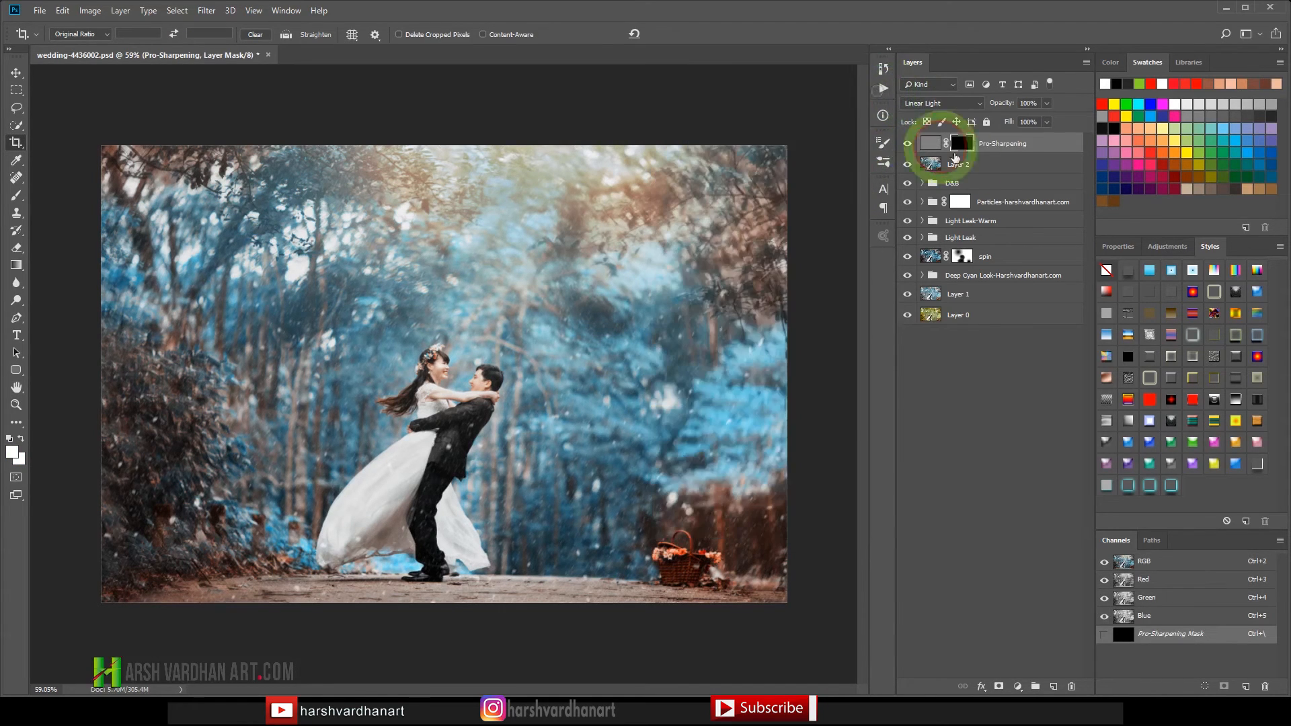
- Paint white with a small soft brush in the Pro-Sharpening mask over both faces, the groom's hair and the bride's flower crown
drag(438, 378, 577, 288)
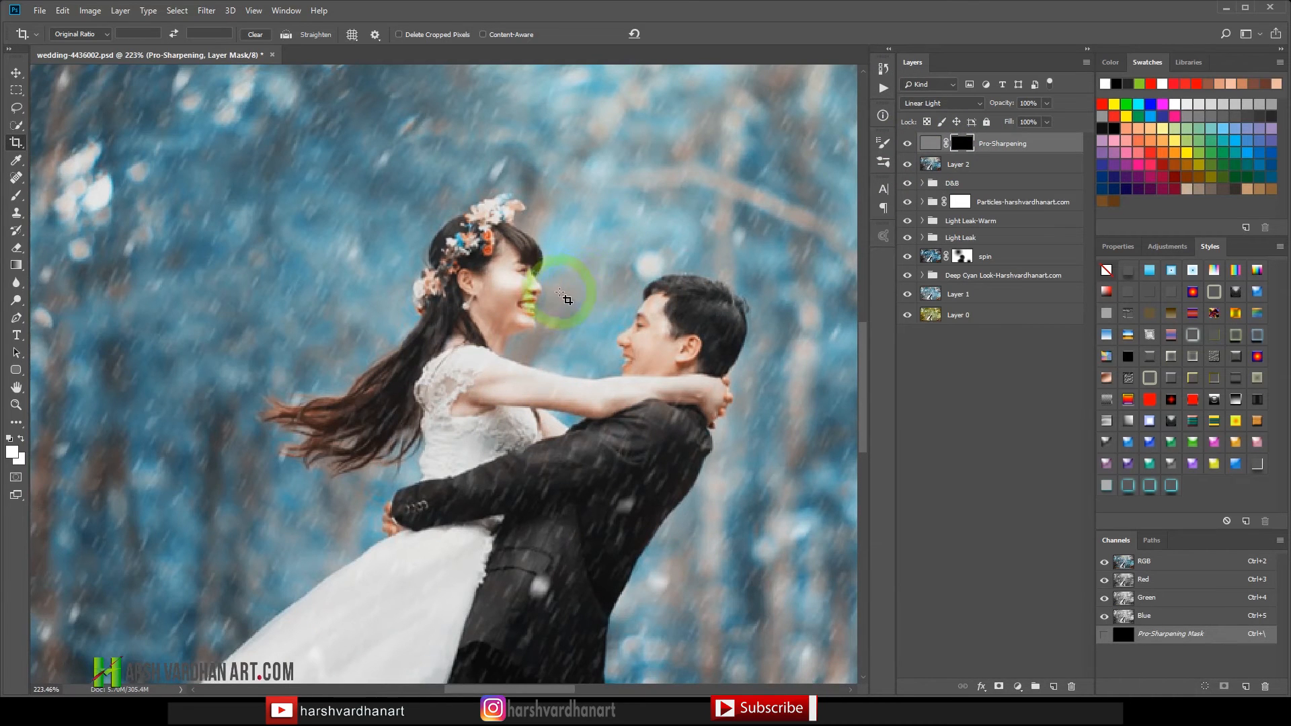
key(b)
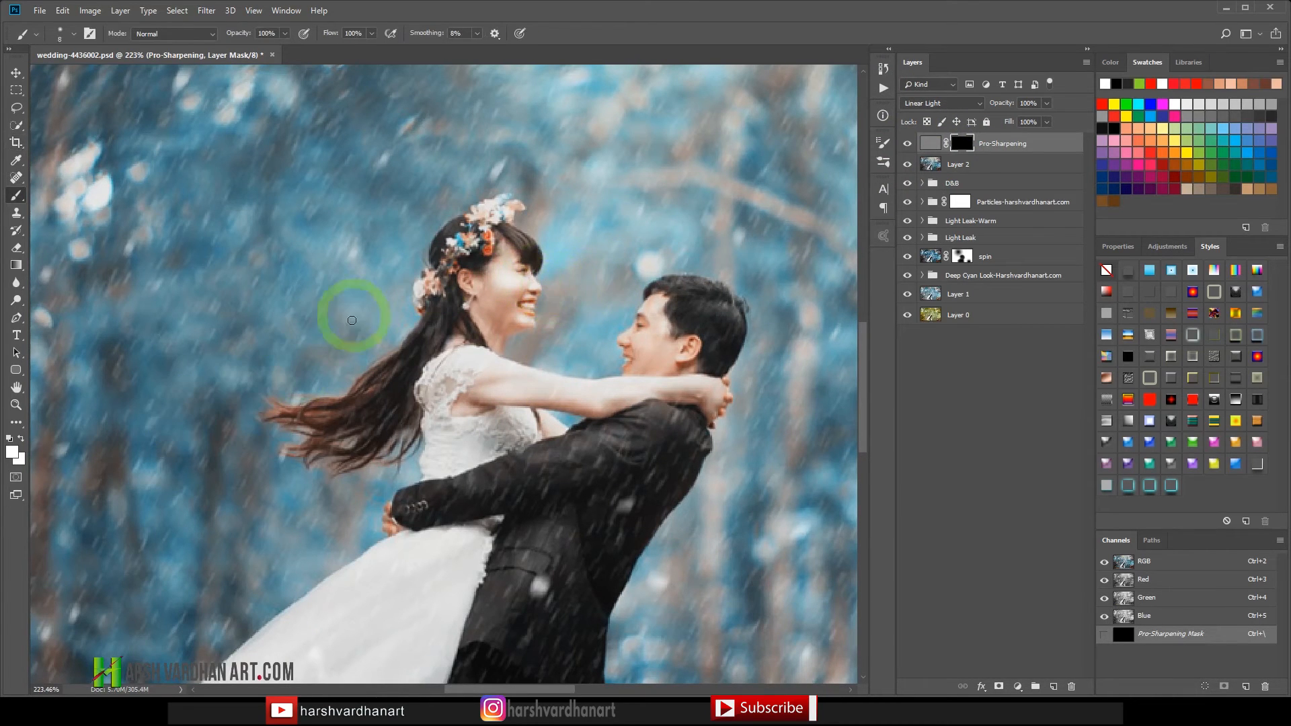
key(bracketright)
key(bracketright)
key(bracketright)
key(bracketright)
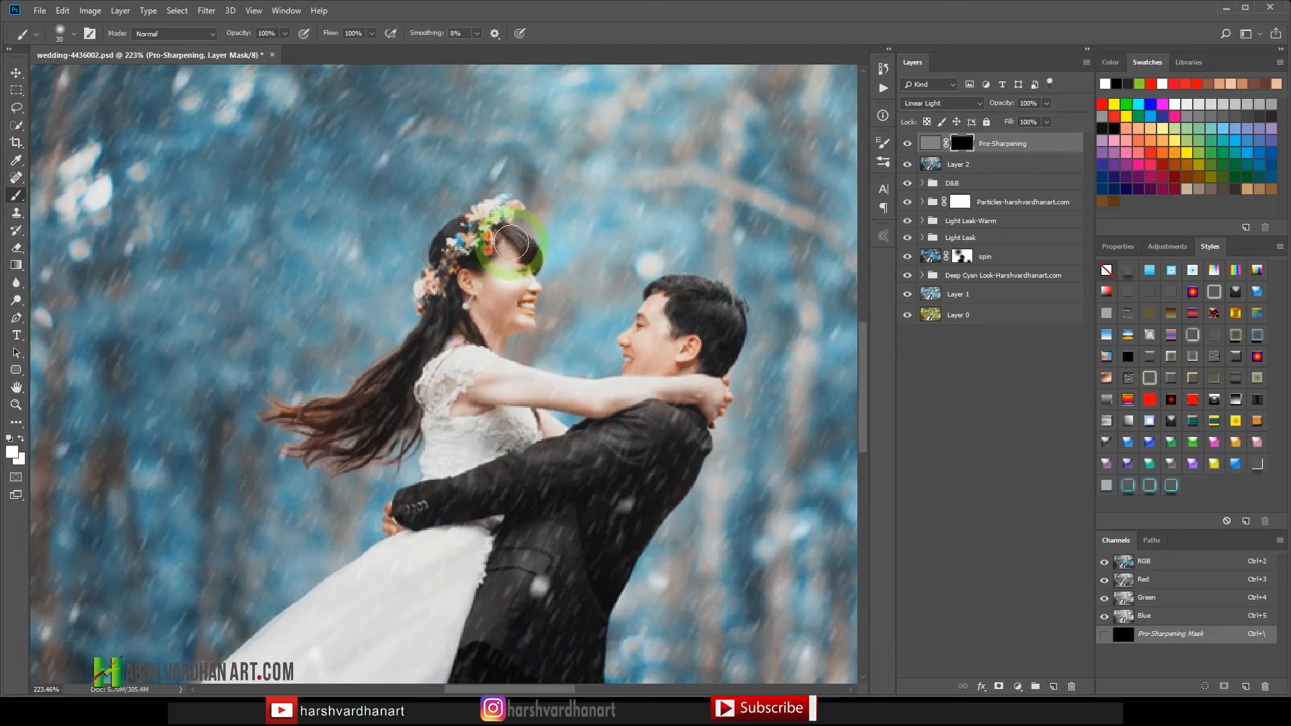
mouse_move(529, 249)
mouse_down()
mouse_move(460, 250)
mouse_move(490, 199)
mouse_move(353, 407)
mouse_move(369, 380)
mouse_move(531, 271)
mouse_up()
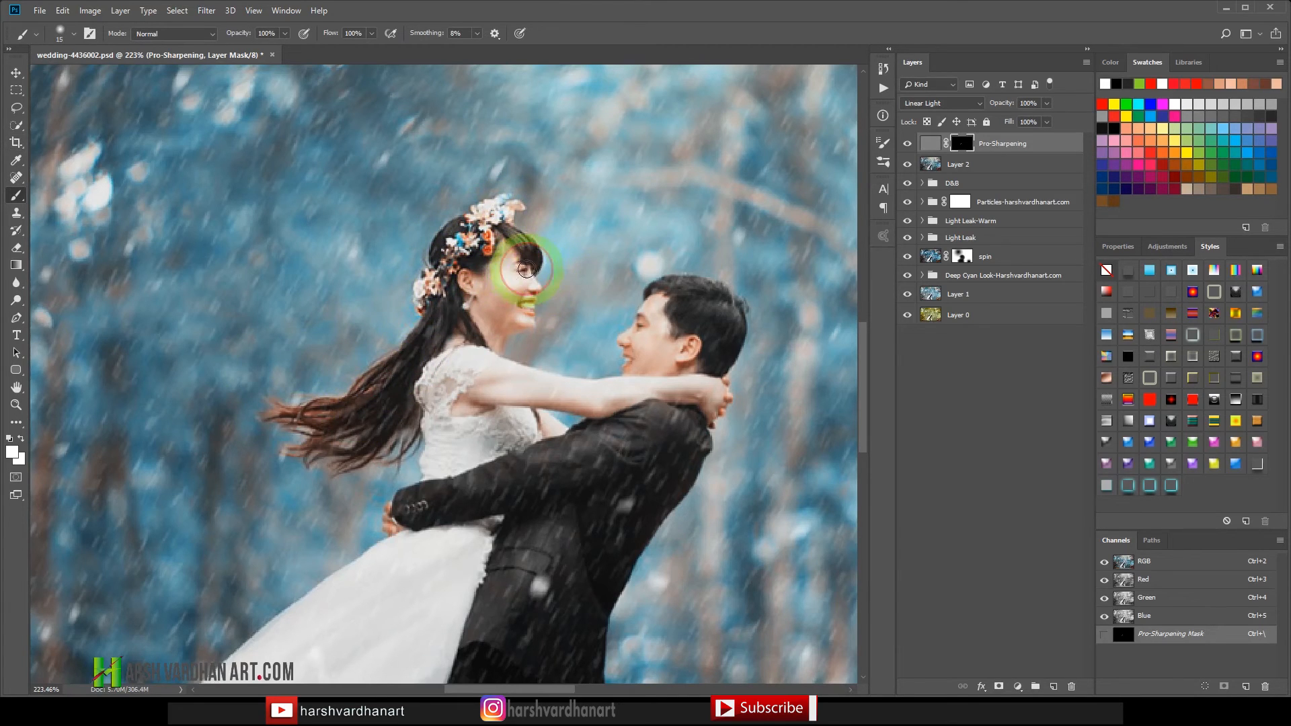
right_click(528, 307)
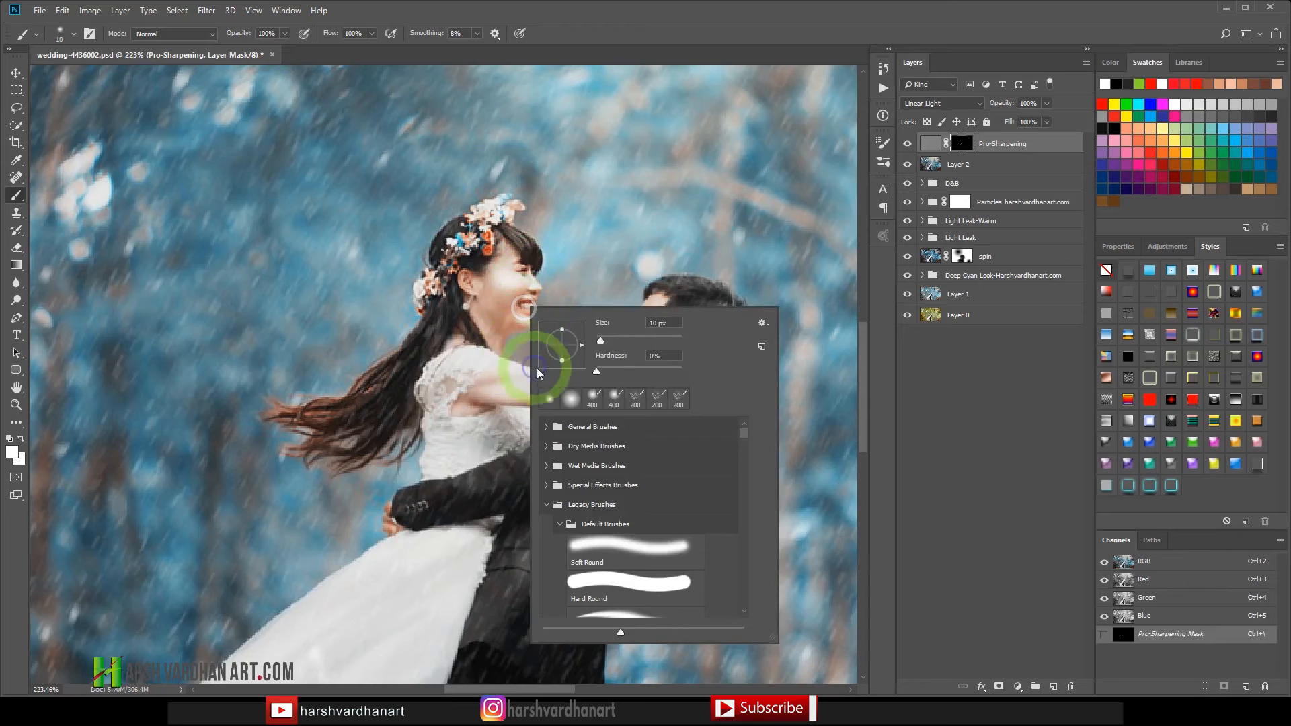
click(725, 40)
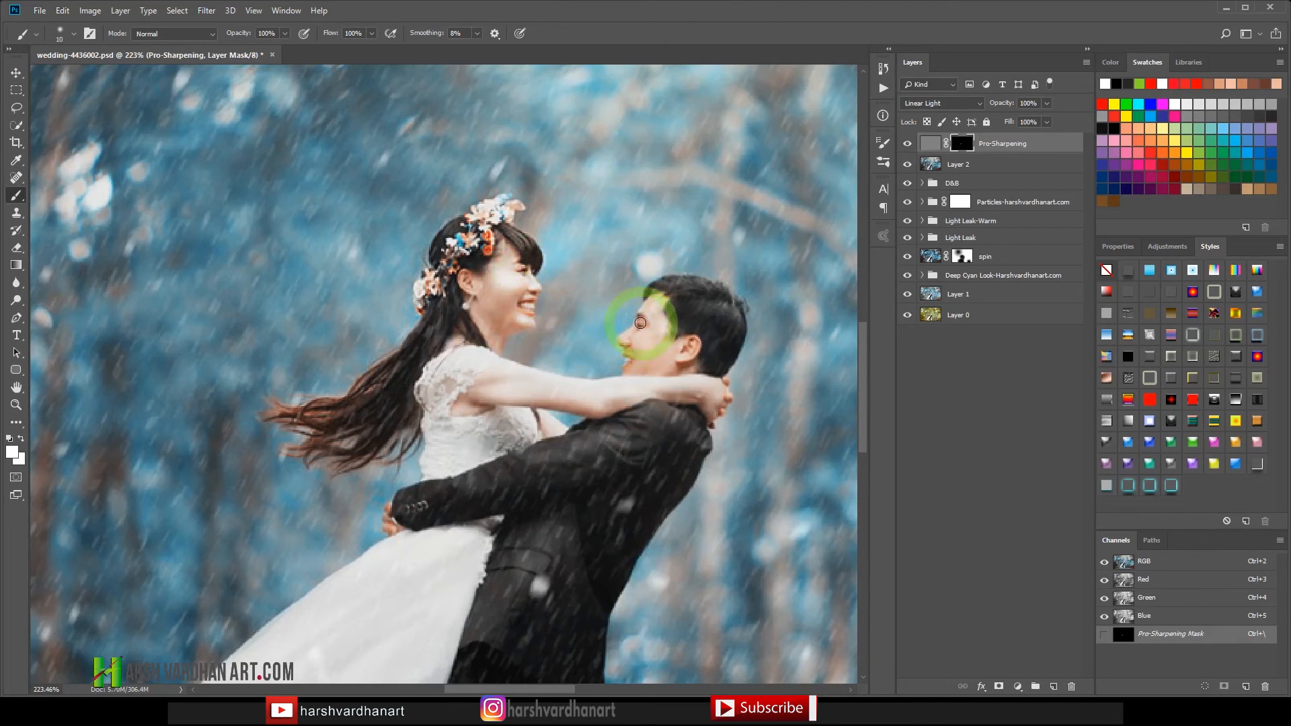
mouse_move(667, 283)
mouse_down()
mouse_move(708, 307)
mouse_move(725, 417)
mouse_move(544, 447)
mouse_move(413, 503)
mouse_move(378, 396)
mouse_move(343, 455)
mouse_move(397, 409)
mouse_move(387, 366)
mouse_move(442, 323)
mouse_move(434, 269)
mouse_move(474, 230)
mouse_up()
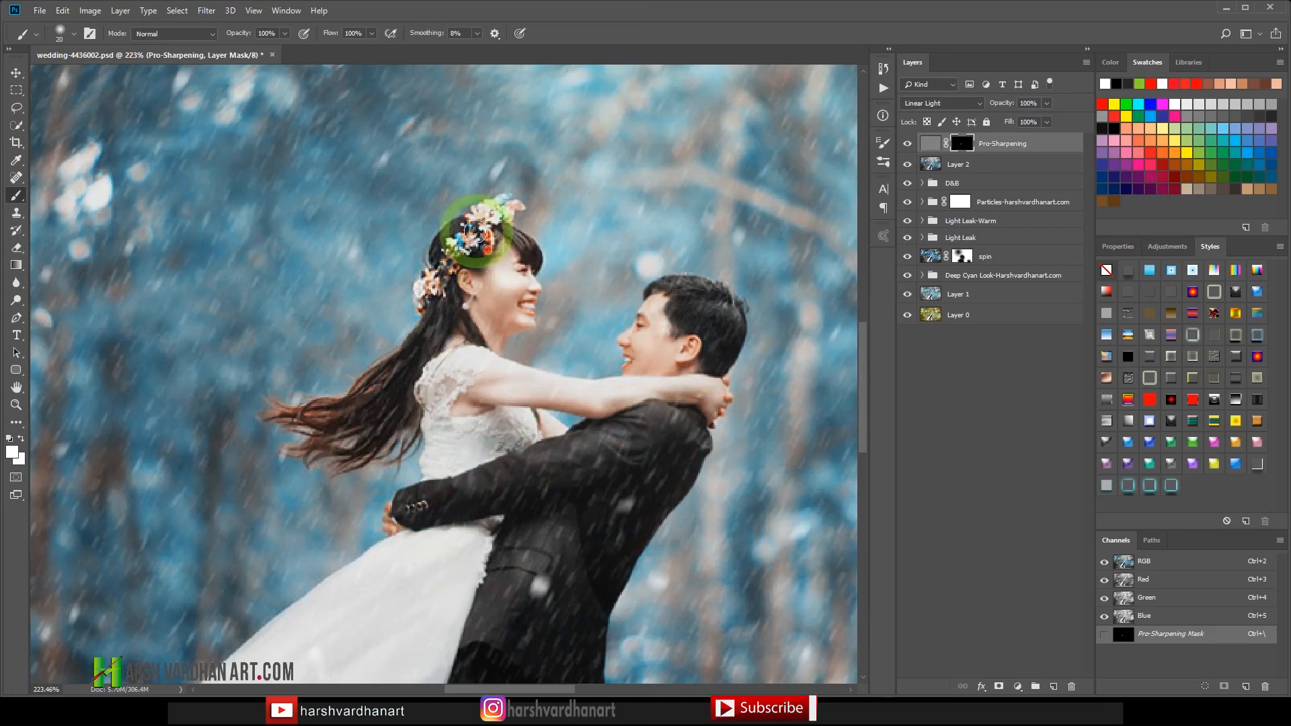
- Enlarge the brush and paint the sharpening over the couple's hair, clothing and the bride's dress in the Pro-Sharpening mask
key(ctrl+KP_1)
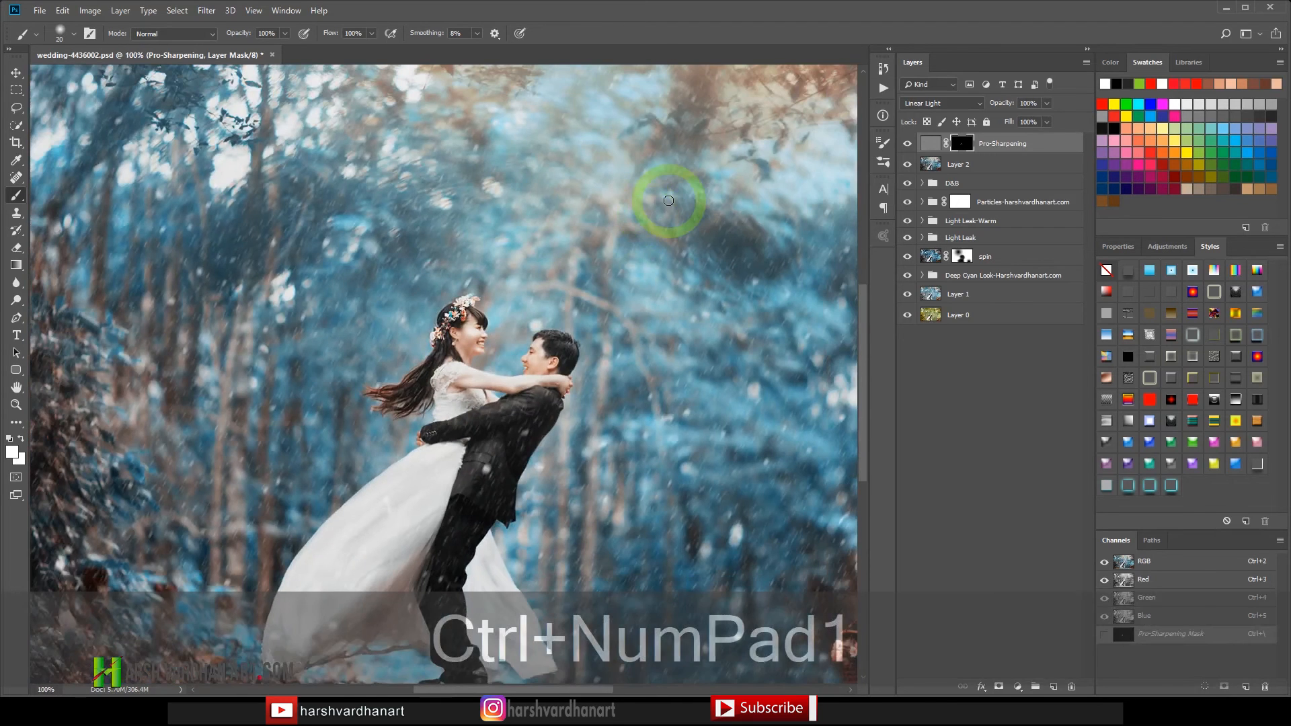
mouse_move(669, 200)
mouse_down()
mouse_move(461, 403)
mouse_move(409, 392)
mouse_move(449, 336)
mouse_move(518, 448)
mouse_up()
key(])
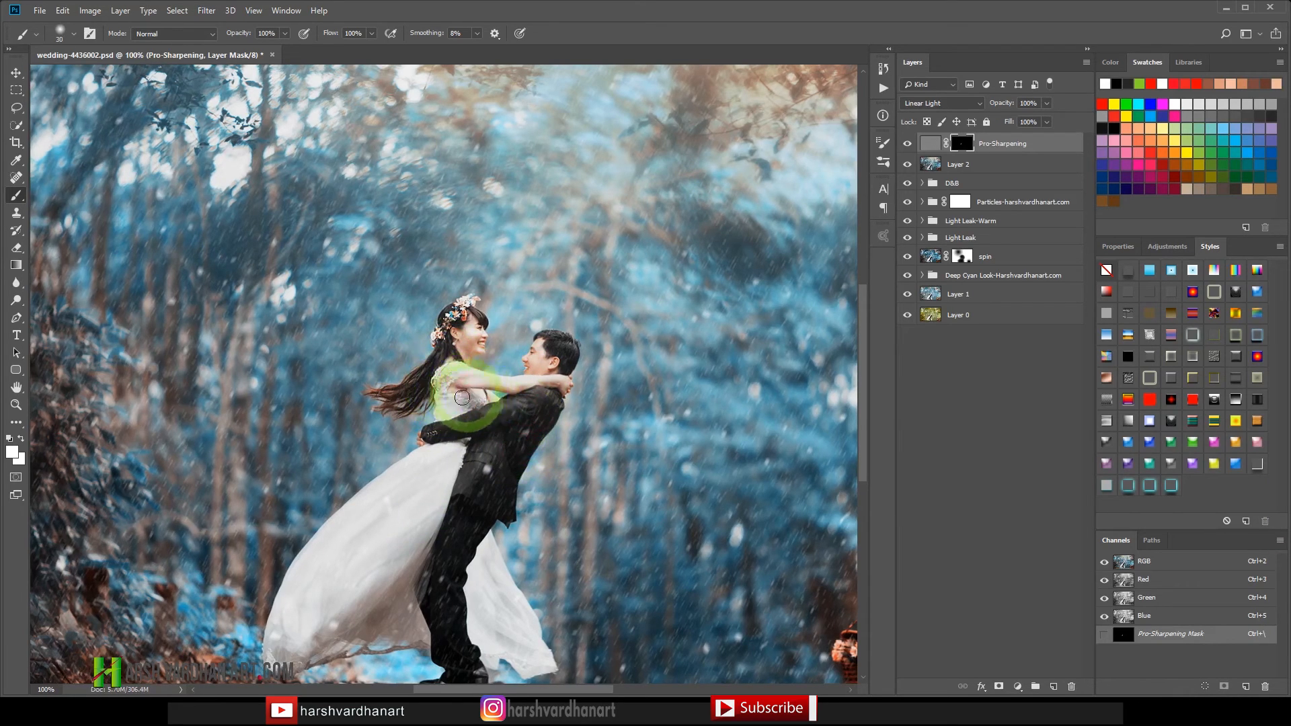
key(])
key(])
key(])
mouse_move(434, 475)
mouse_down()
mouse_move(350, 588)
mouse_move(348, 561)
mouse_move(416, 536)
mouse_move(479, 543)
mouse_move(544, 606)
mouse_move(535, 627)
mouse_move(488, 574)
mouse_move(500, 631)
mouse_move(460, 494)
mouse_move(532, 414)
mouse_move(433, 433)
mouse_move(527, 408)
mouse_move(509, 499)
mouse_move(517, 432)
mouse_move(554, 368)
mouse_move(528, 410)
mouse_move(307, 607)
mouse_move(338, 648)
mouse_move(397, 636)
mouse_move(402, 373)
mouse_move(463, 330)
mouse_move(451, 305)
mouse_move(484, 304)
mouse_up()
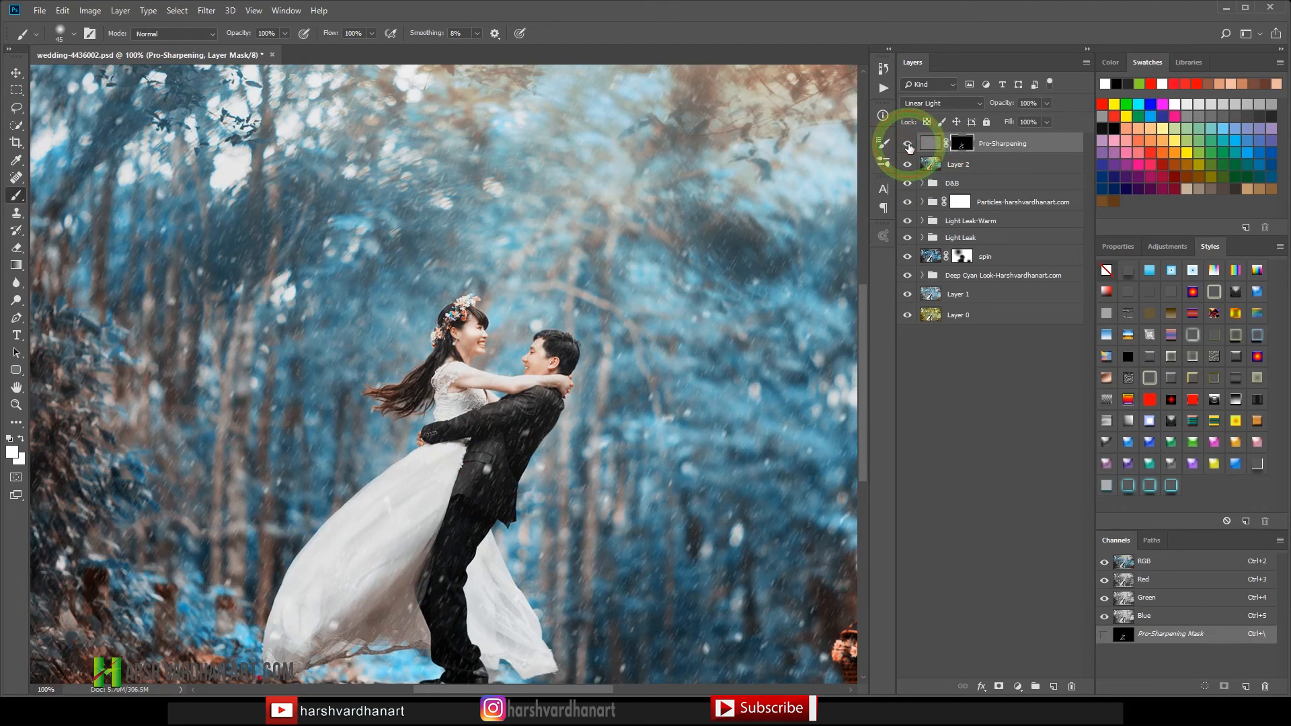
- Compare the photo with and without the Pro-Sharpening layer, both close up on the couple and zoomed out
click(908, 144)
click(908, 144)
click(908, 144)
drag(485, 356, 521, 353)
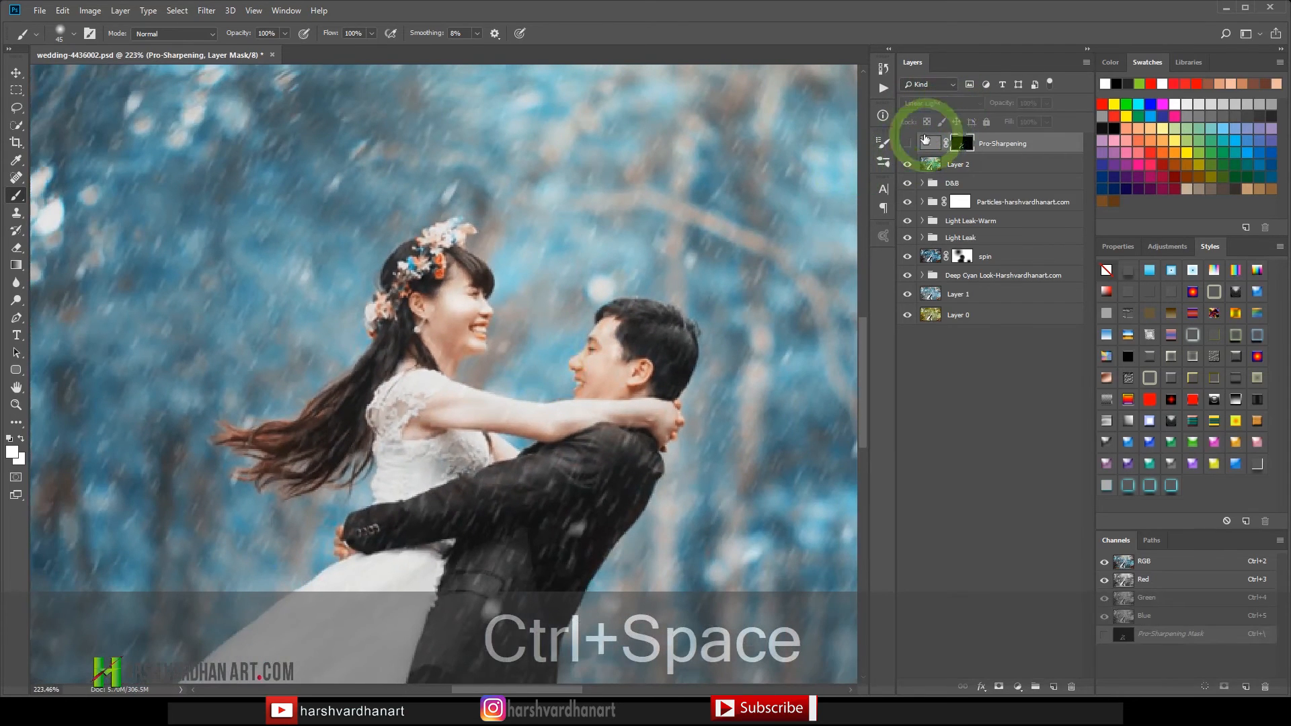
click(908, 144)
drag(654, 312, 584, 334)
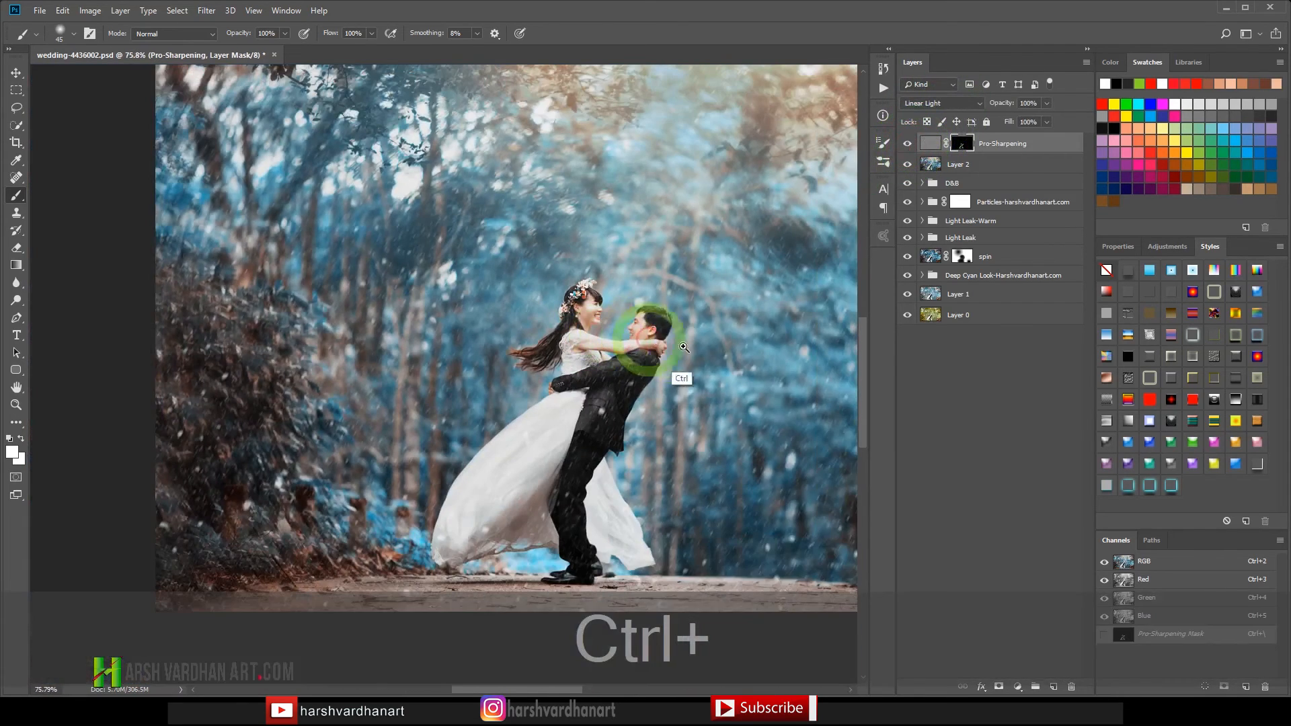
drag(709, 340, 597, 341)
key(ctrl+0)
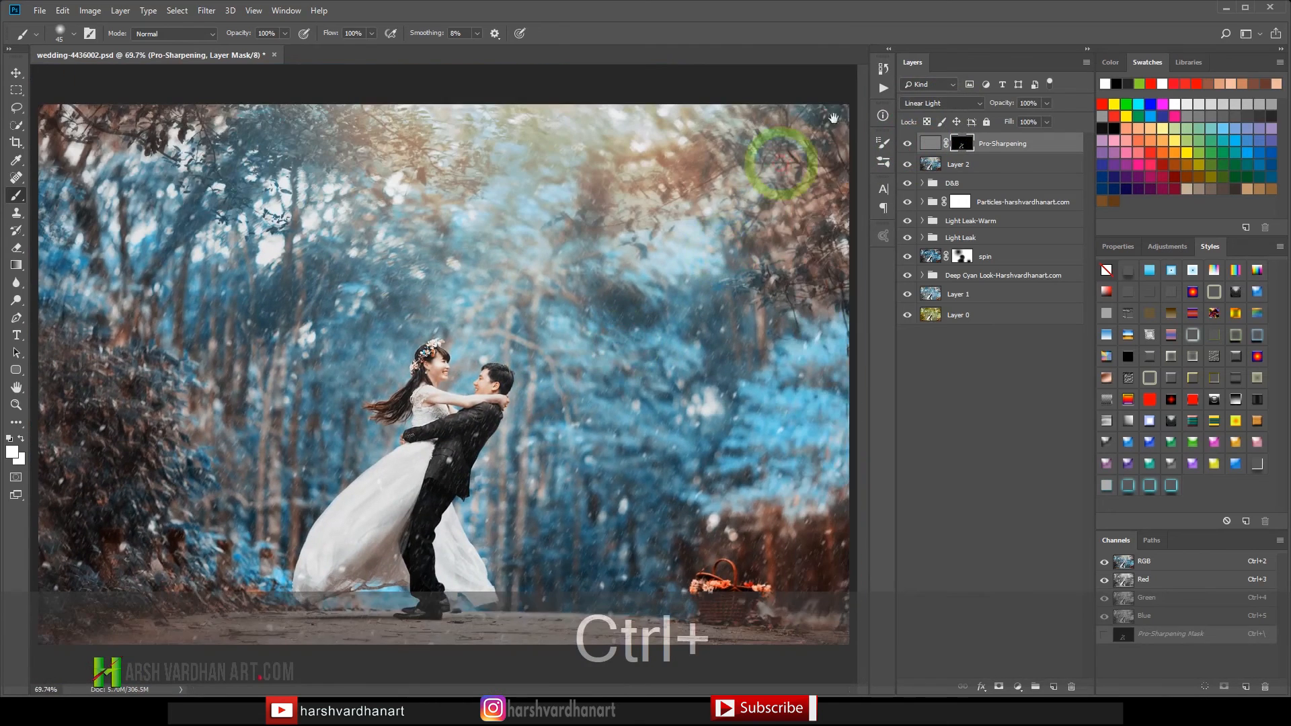
- Run the Details with Grains action from the Dreamy Wedding pack
click(883, 88)
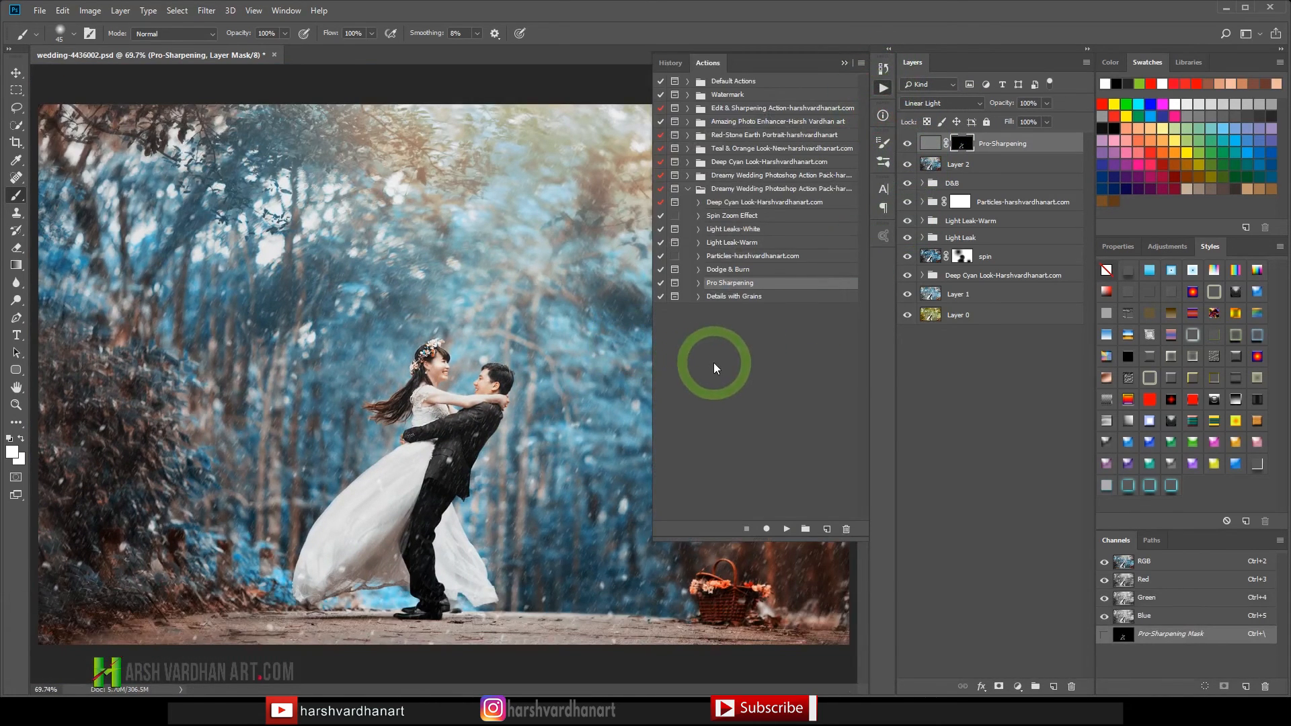
click(742, 298)
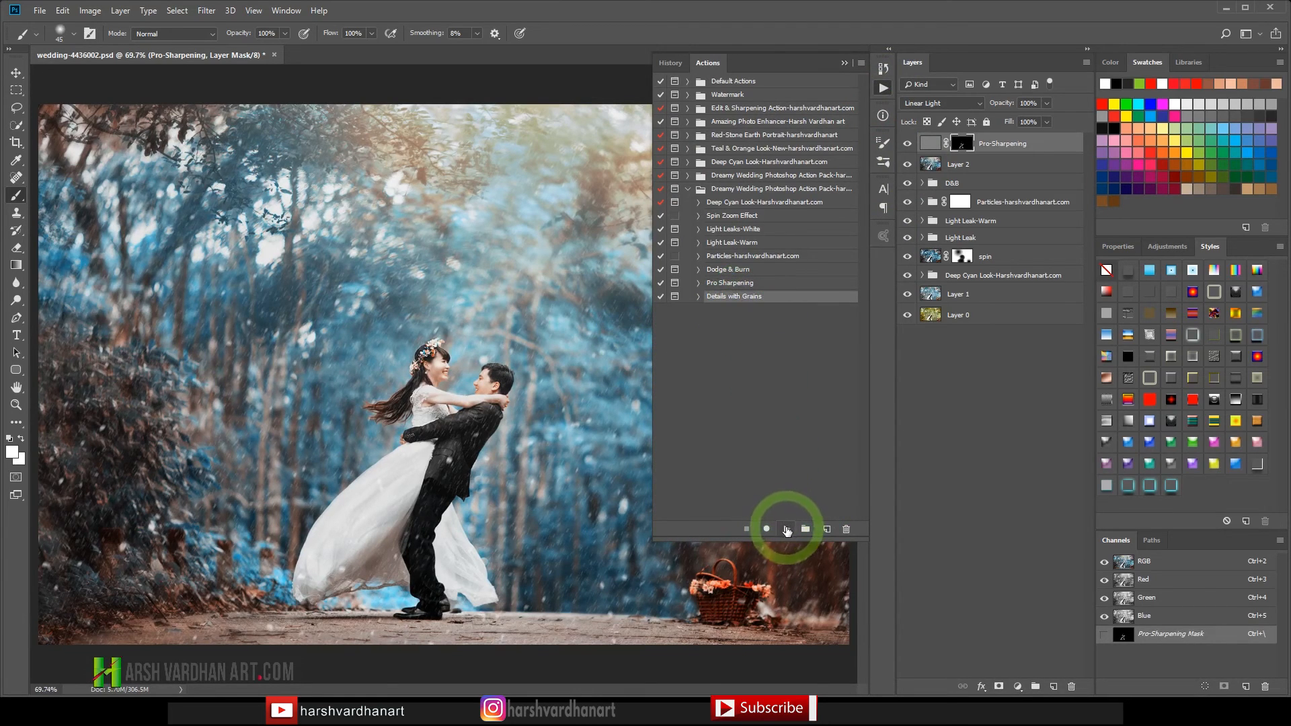
click(786, 529)
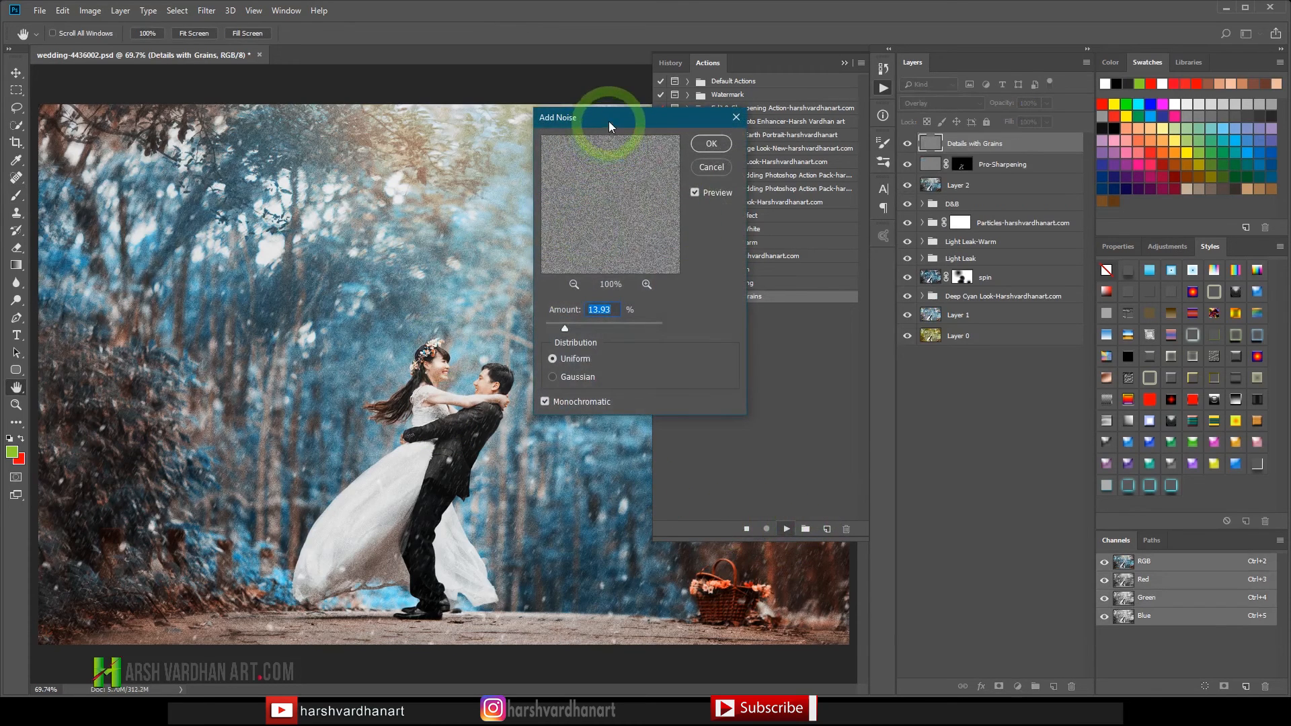
- Set the Add Noise amount to 1.5% while checking the grain on the couple, and apply it
drag(607, 123, 800, 134)
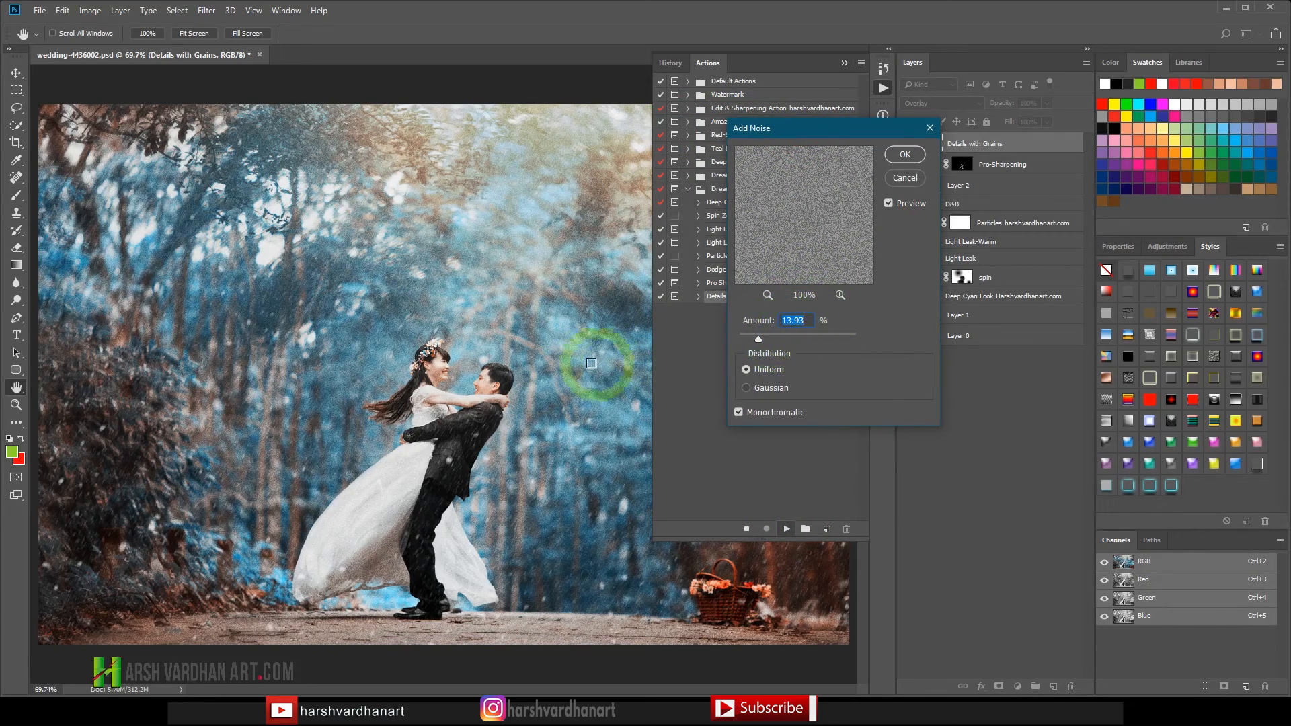
click(544, 332)
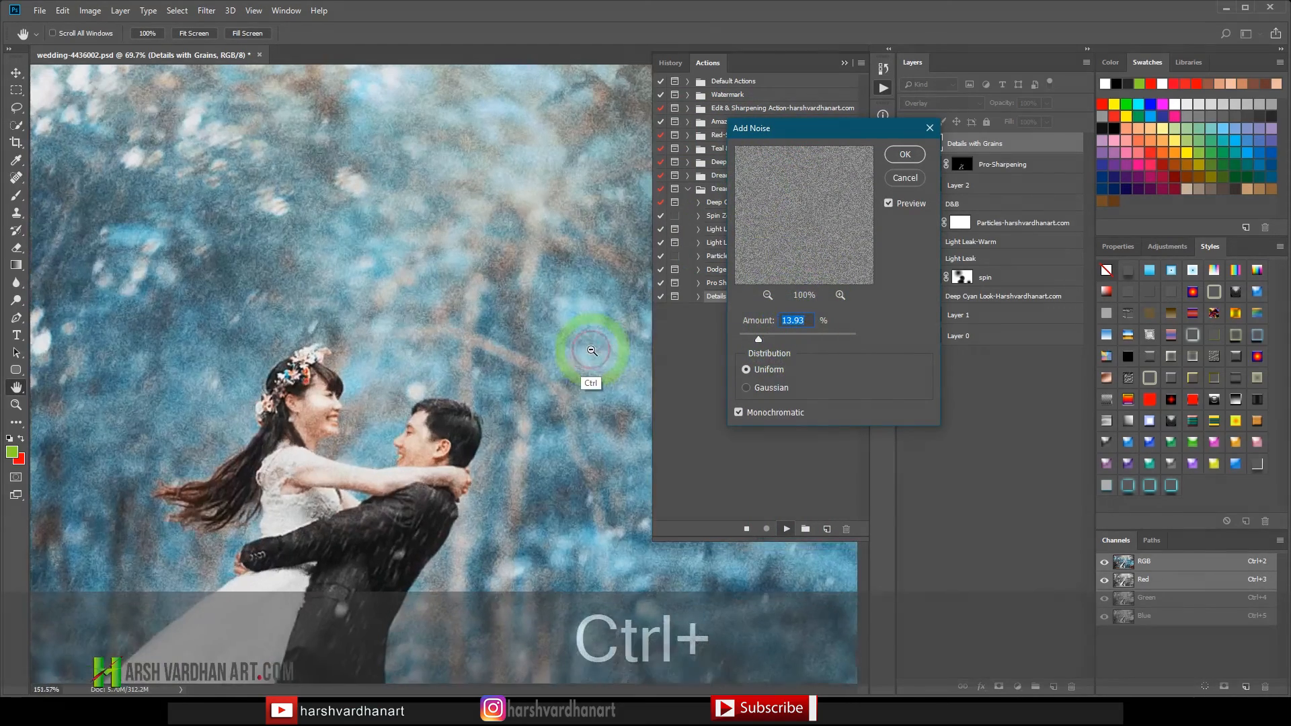
drag(496, 383, 564, 326)
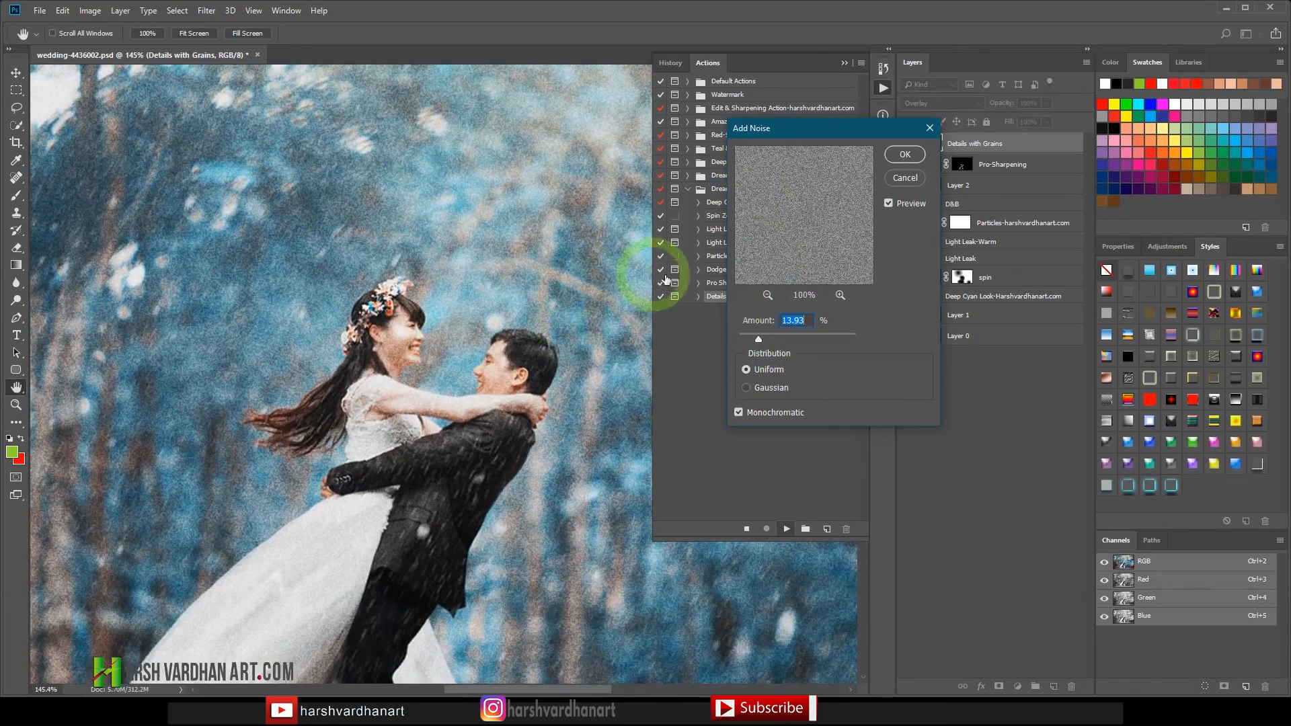
drag(755, 338, 744, 339)
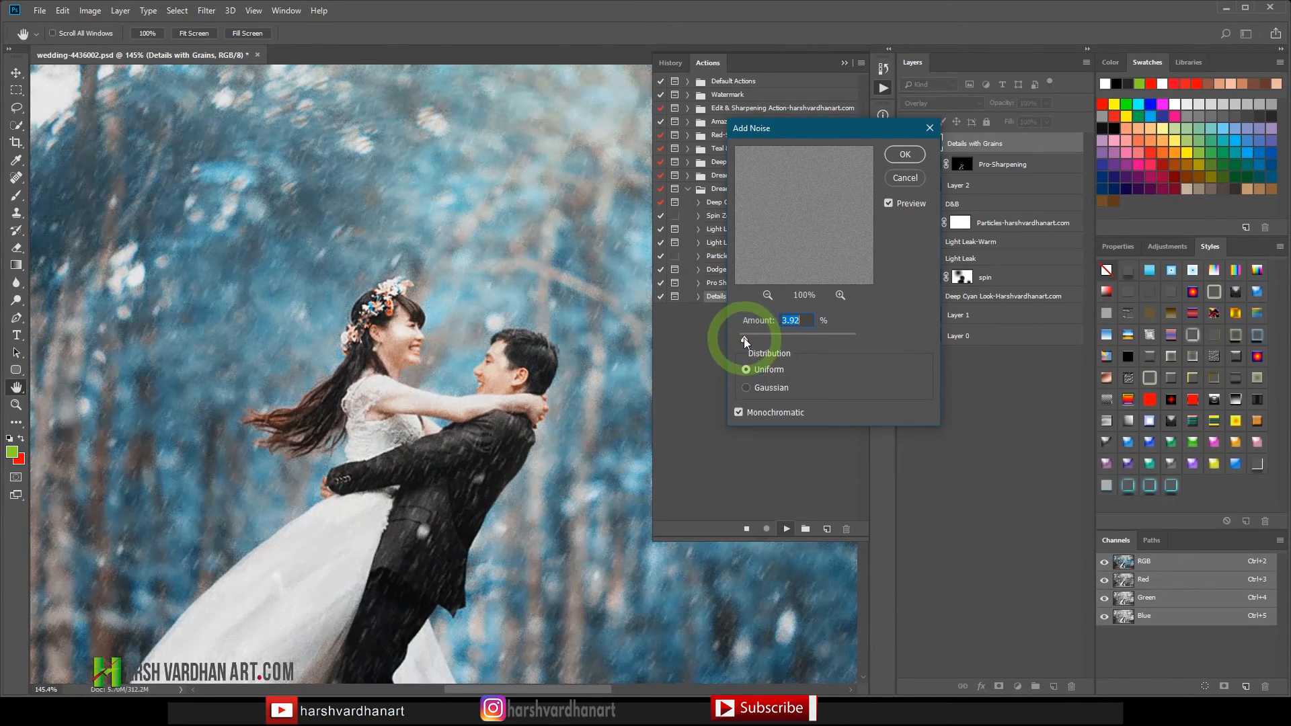
double_click(793, 320)
text(1)
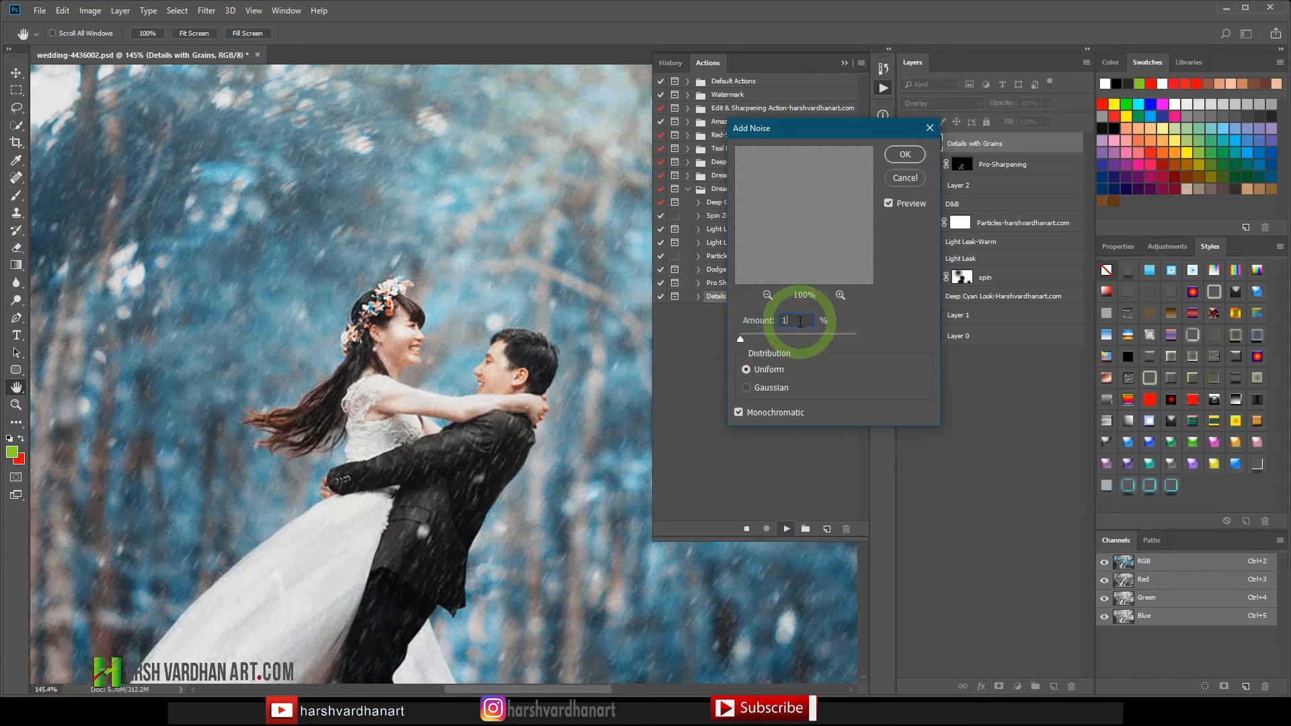
double_click(781, 320)
text(1.5)
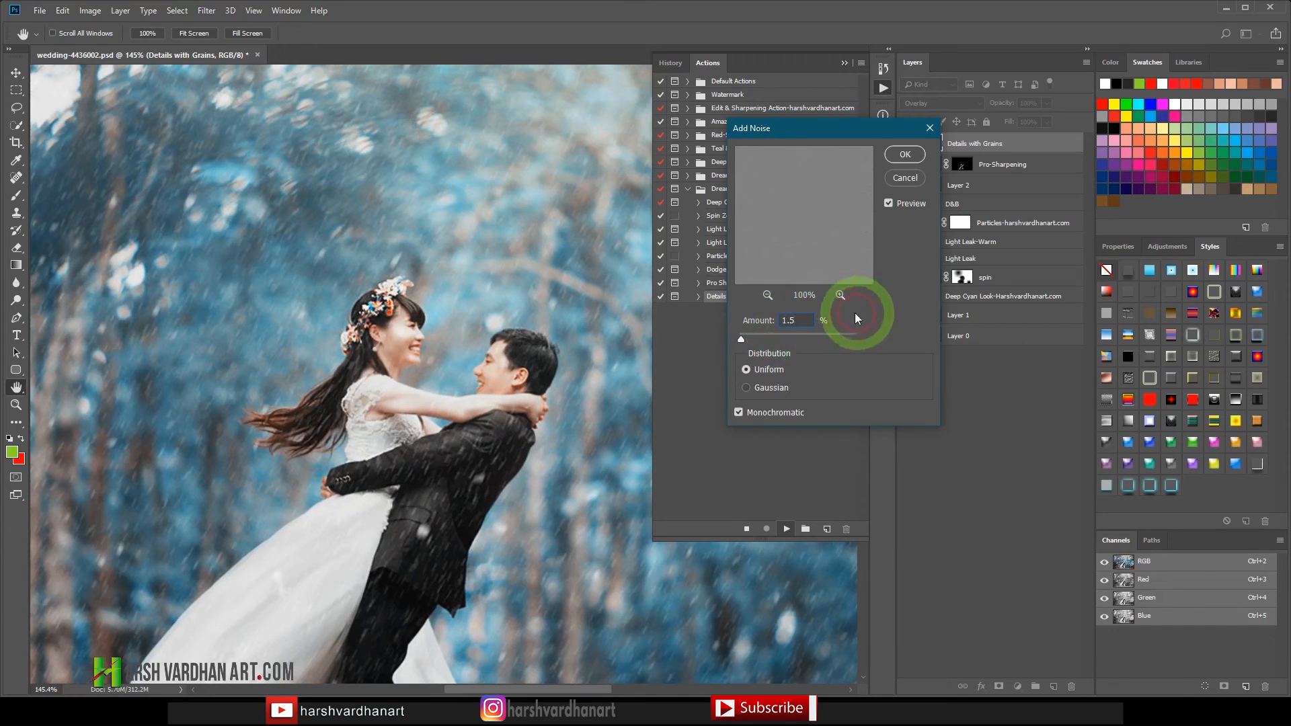
click(904, 155)
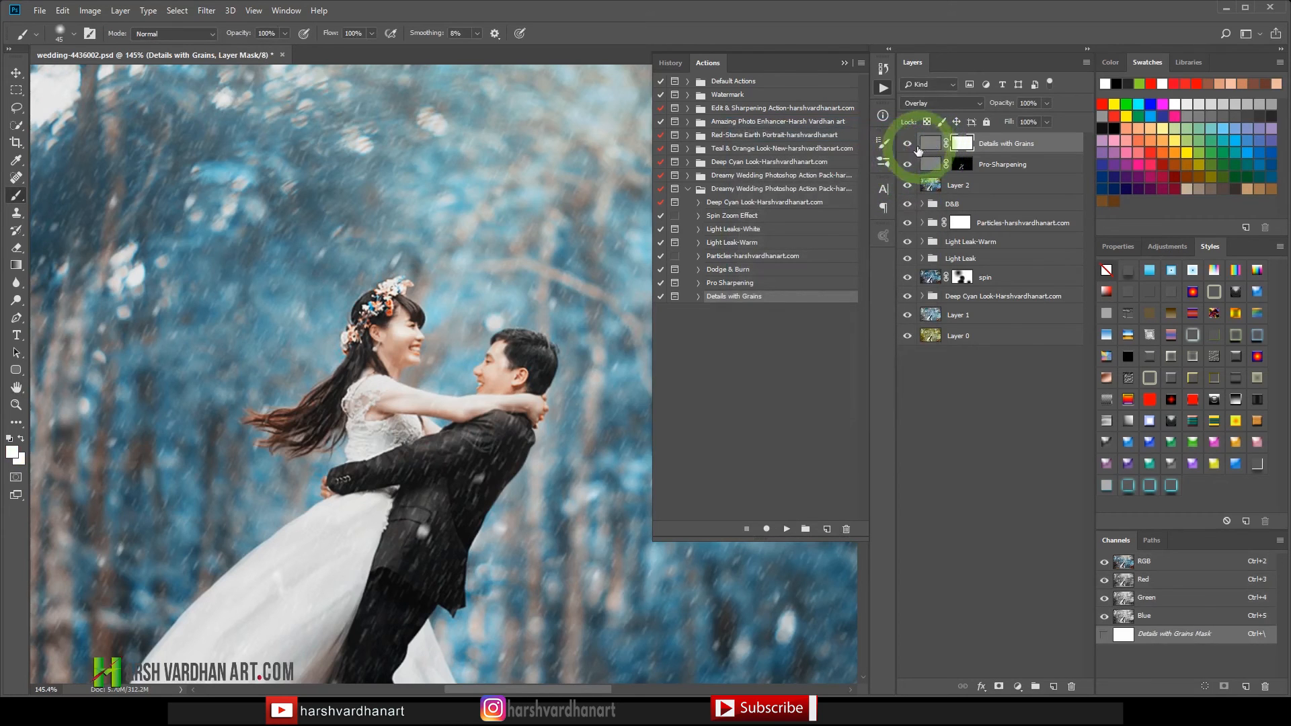
- Compare the photo without the grain layer, and group all layers from Layer 1 up to Details with Grains, keeping Layer 0 outside
click(907, 144)
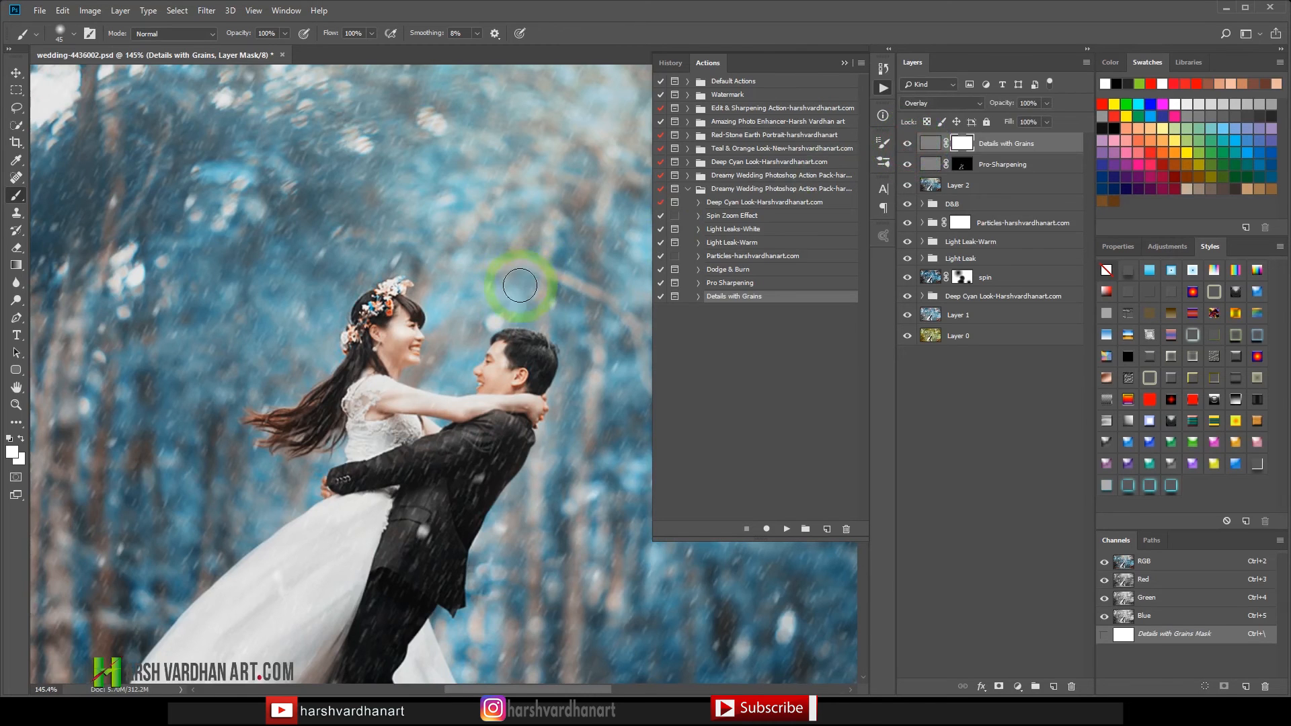
key(ctrl+0)
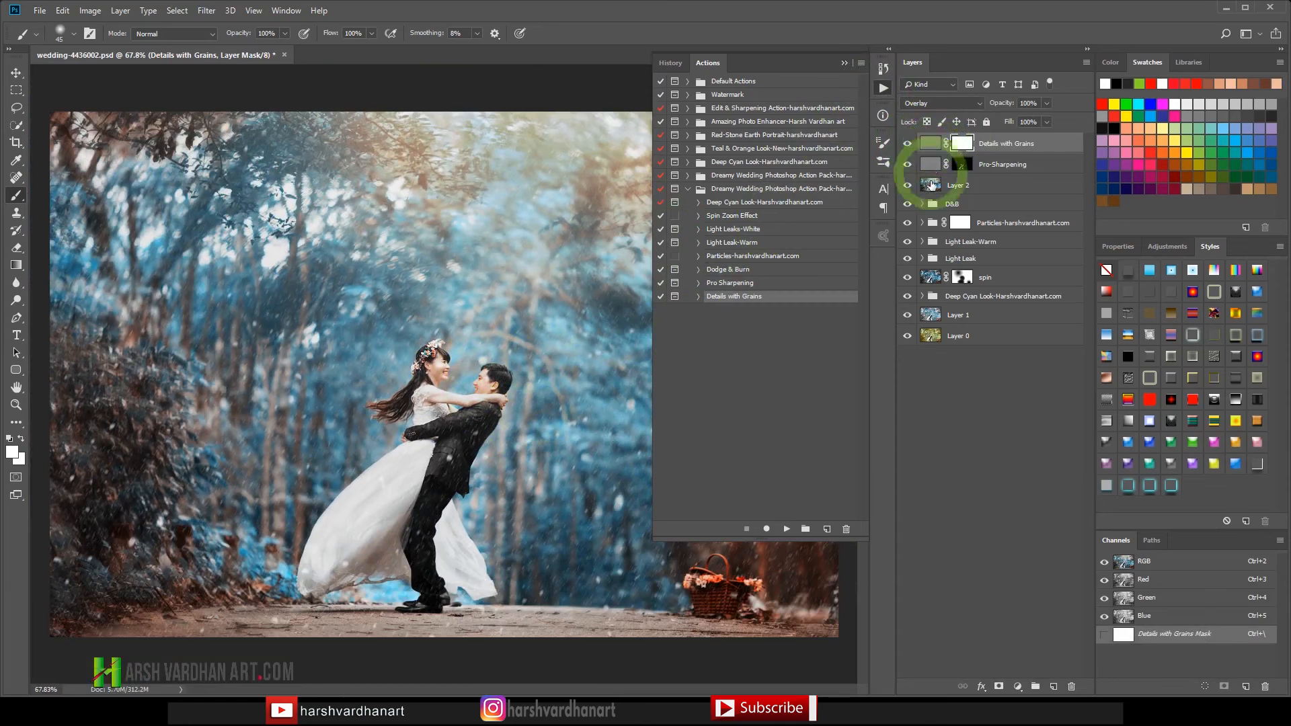
click(884, 88)
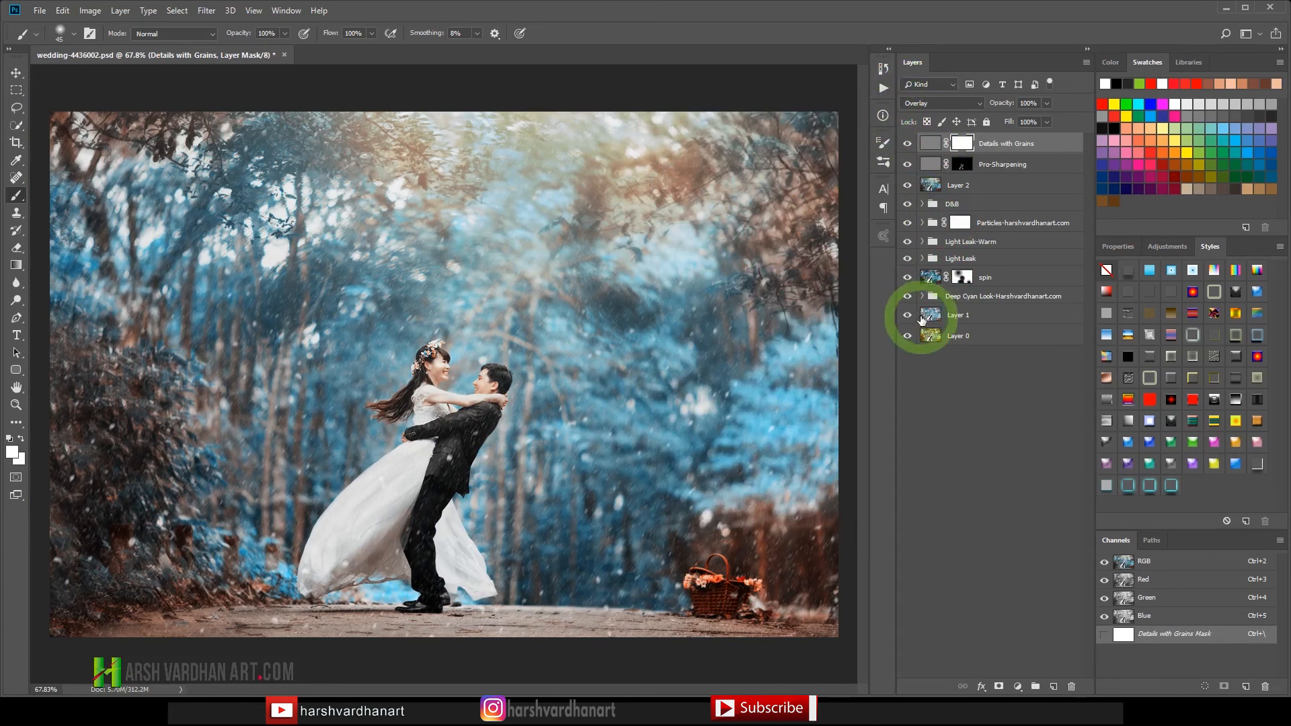
shift+click(974, 317)
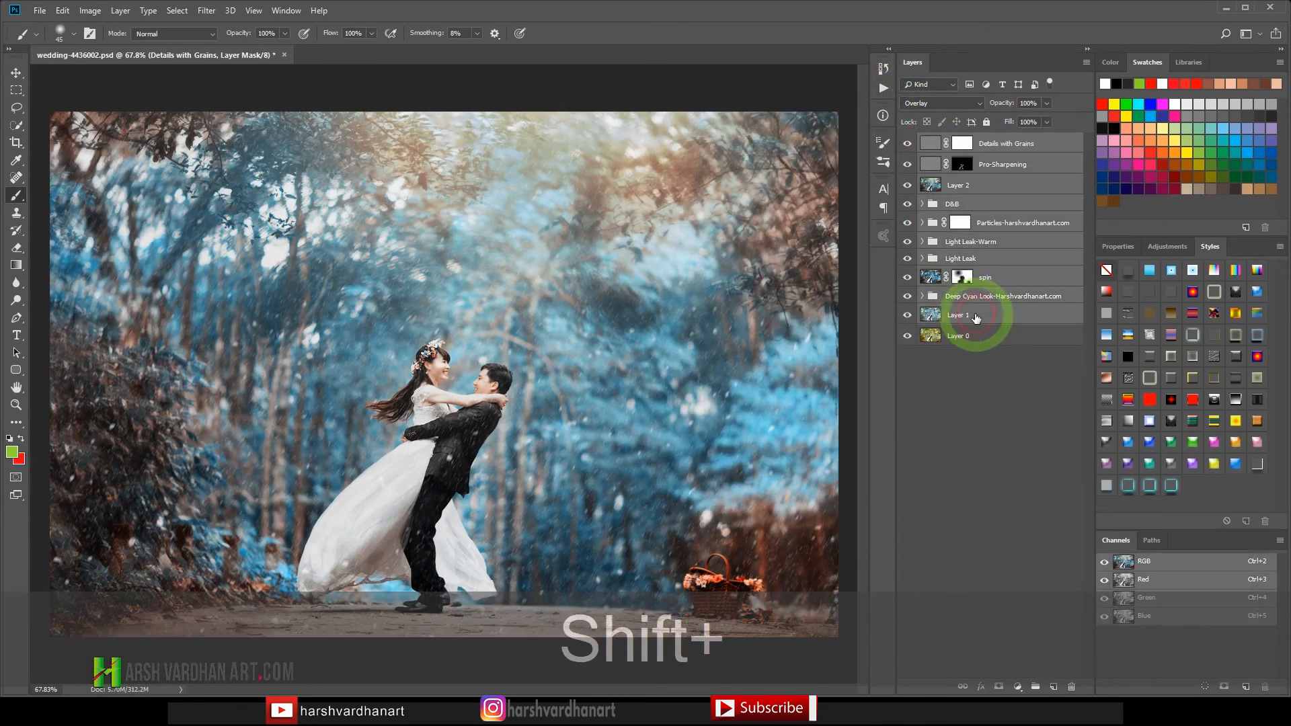
key(ctrl+shift+g)
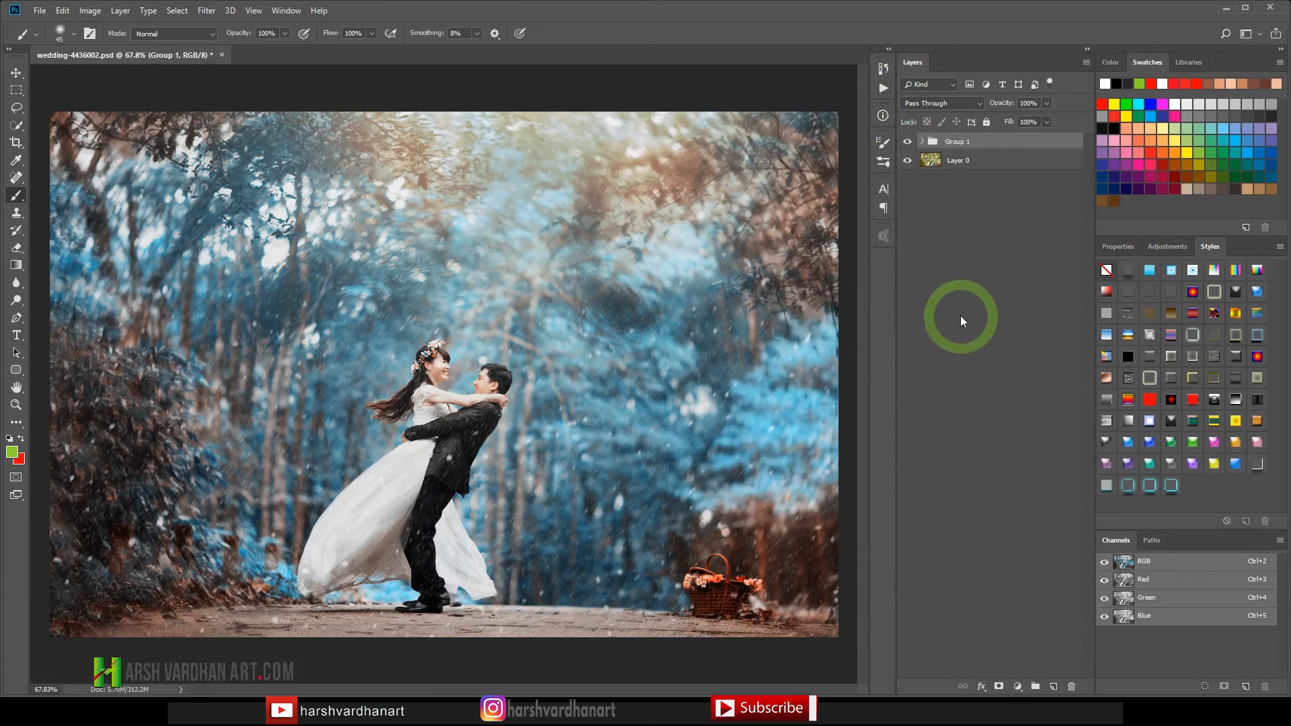
- Save the document and compare the photo with and without Group 1 in full-screen view
key(ctrl+s)
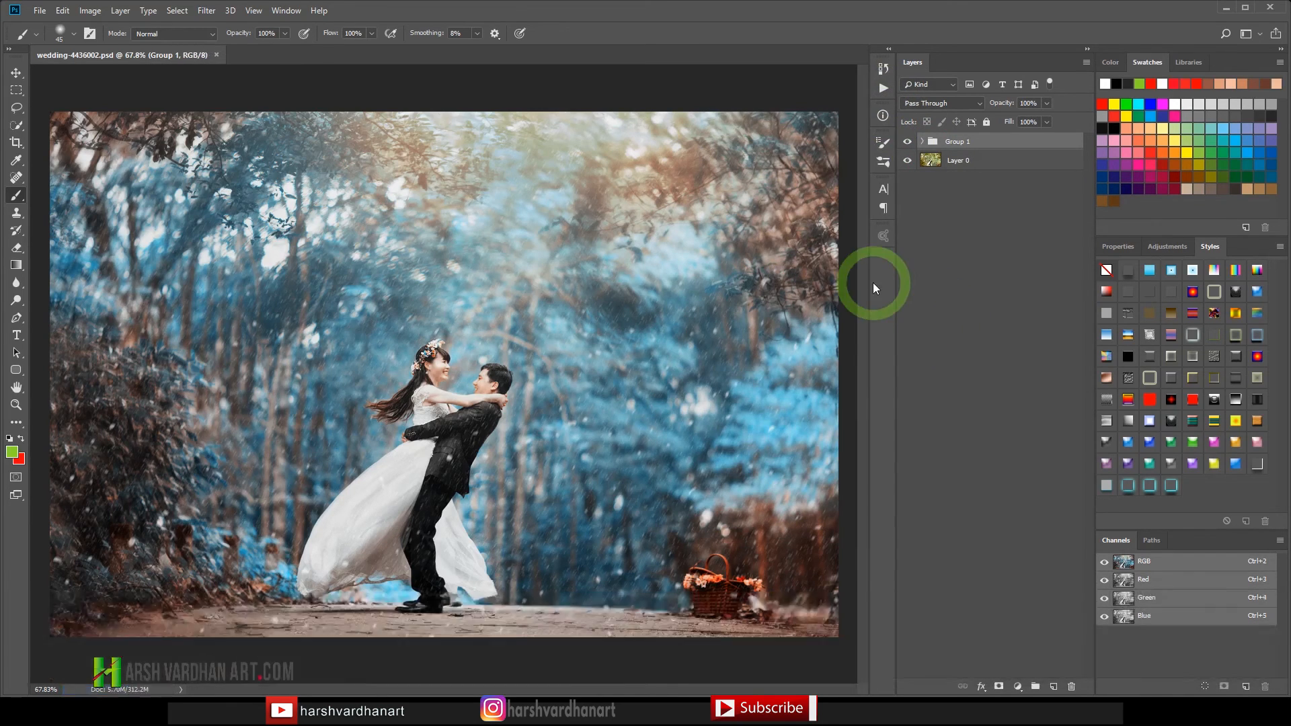
key(f)
key(f)
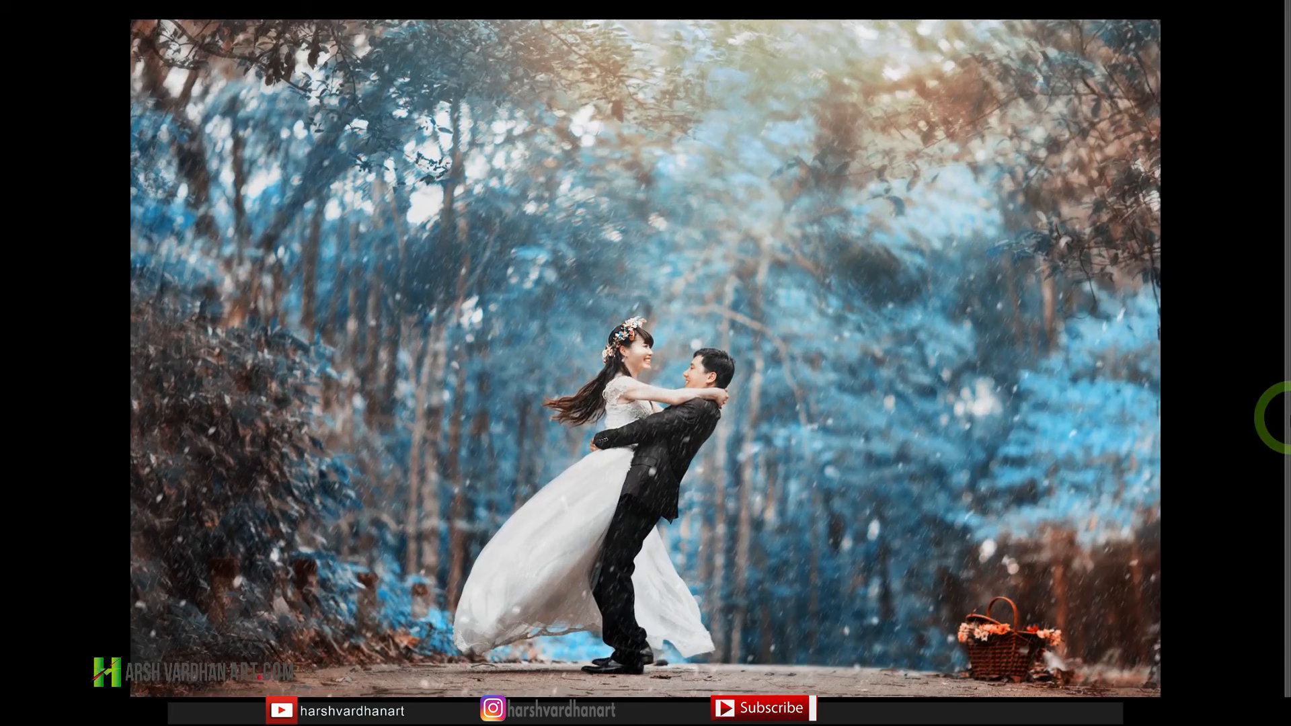
mouse_move(1272, 410)
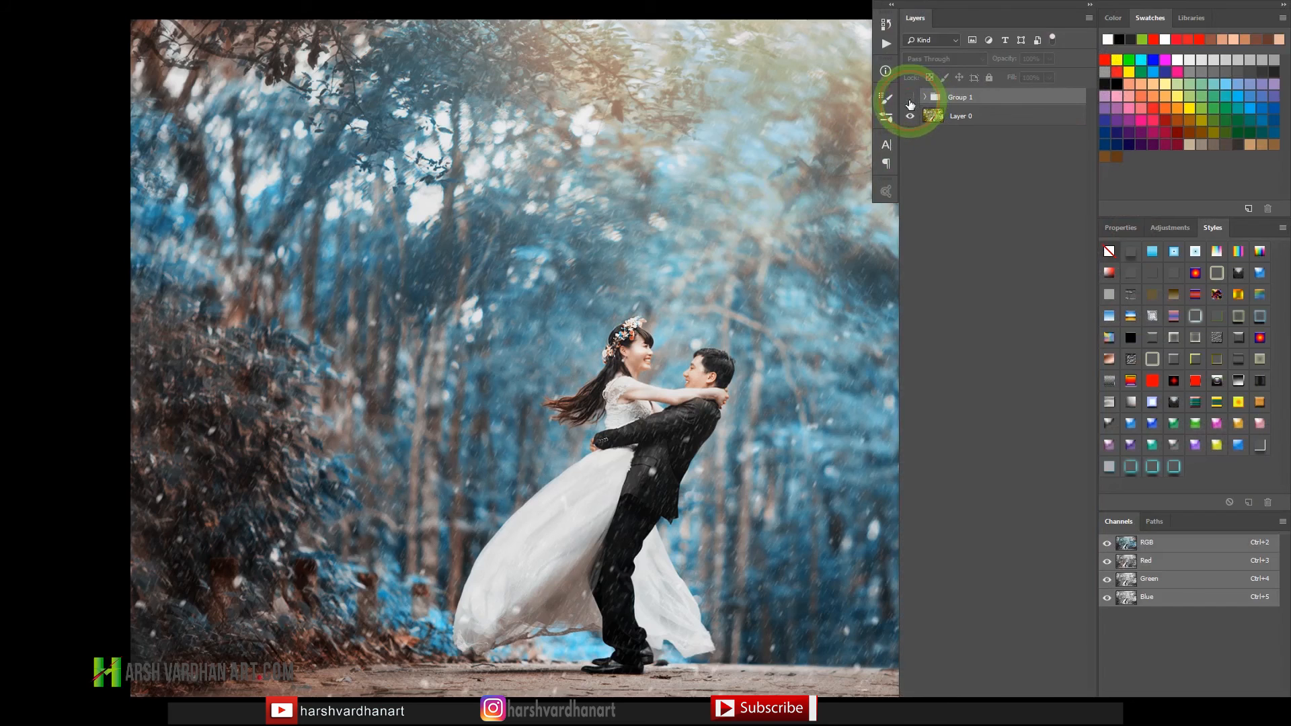
click(911, 98)
click(910, 98)
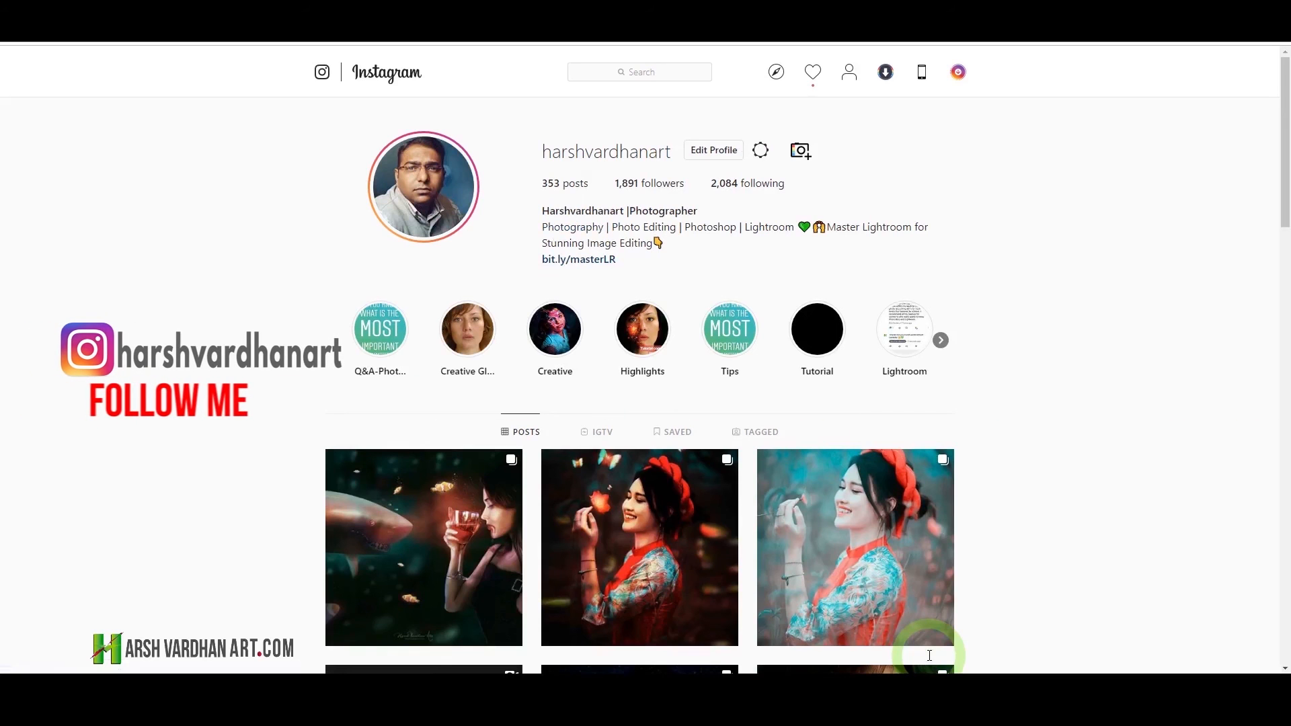
- Switch to Instagram and look through the photographer's profile posts and the Q&A-Photography story highlight
scroll(929, 655, down, 5)
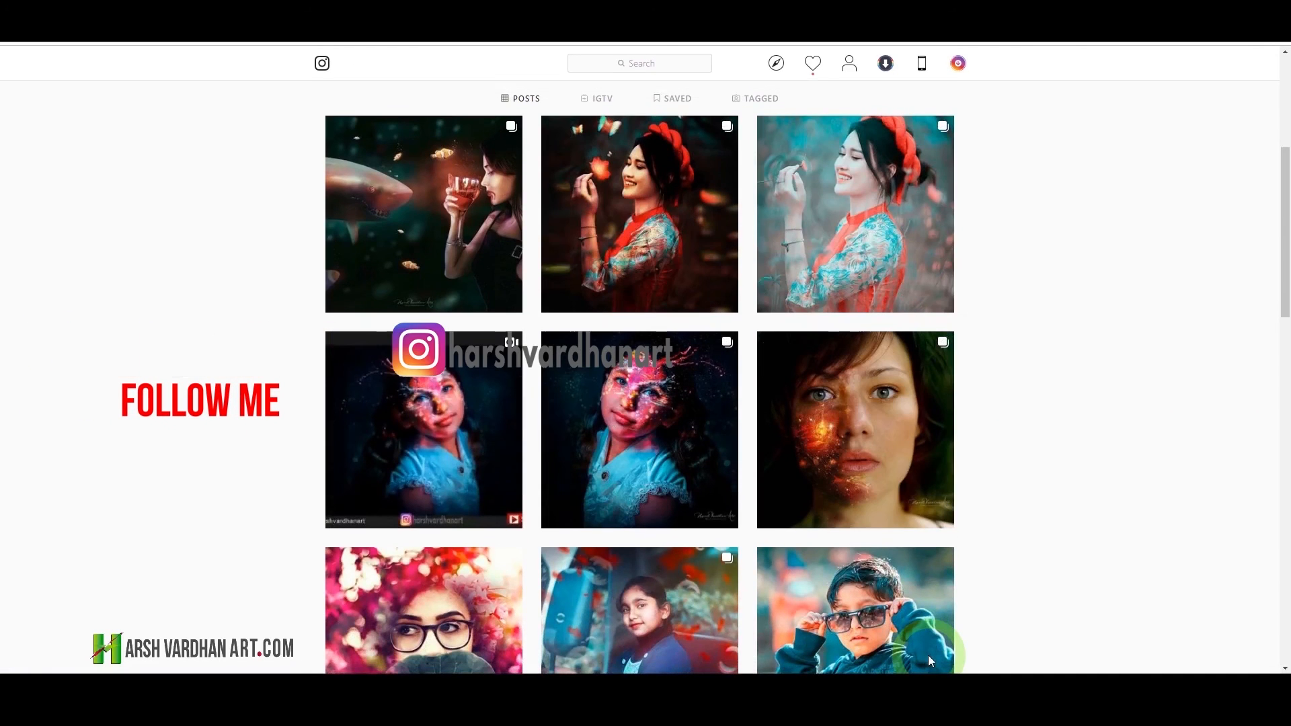
scroll(928, 654, down, 3)
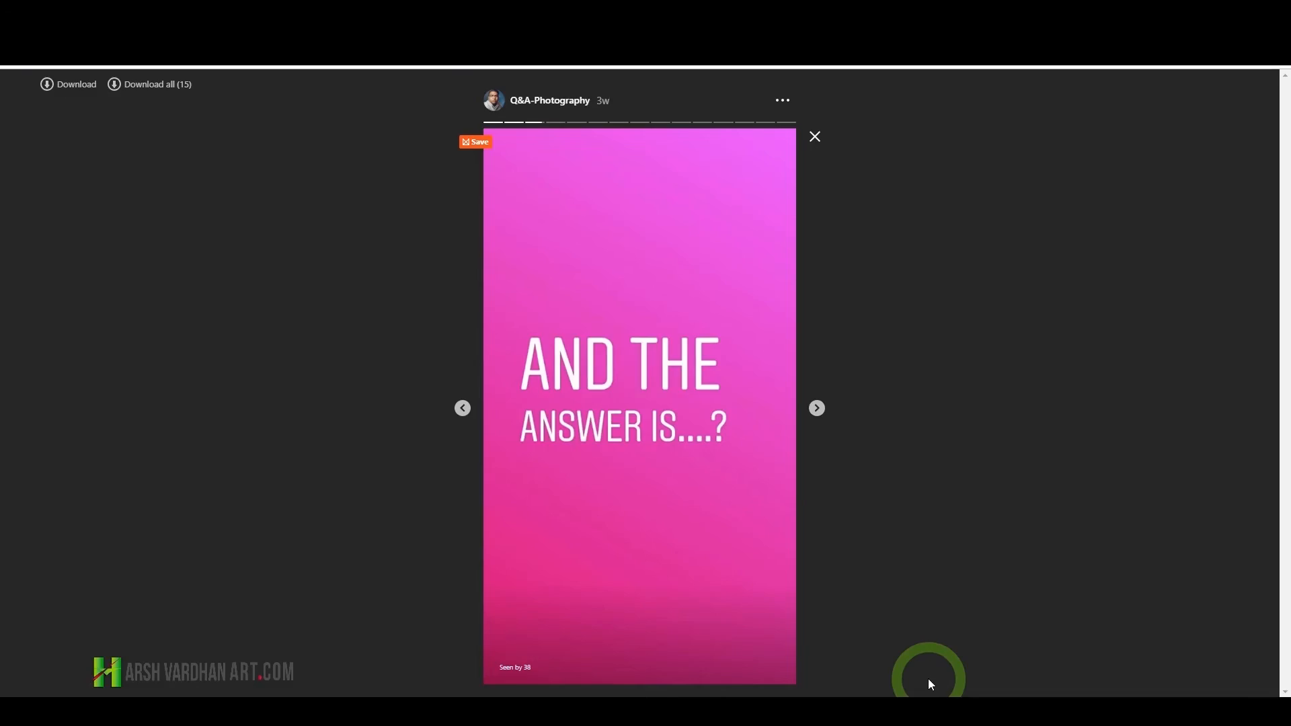
key(Left)
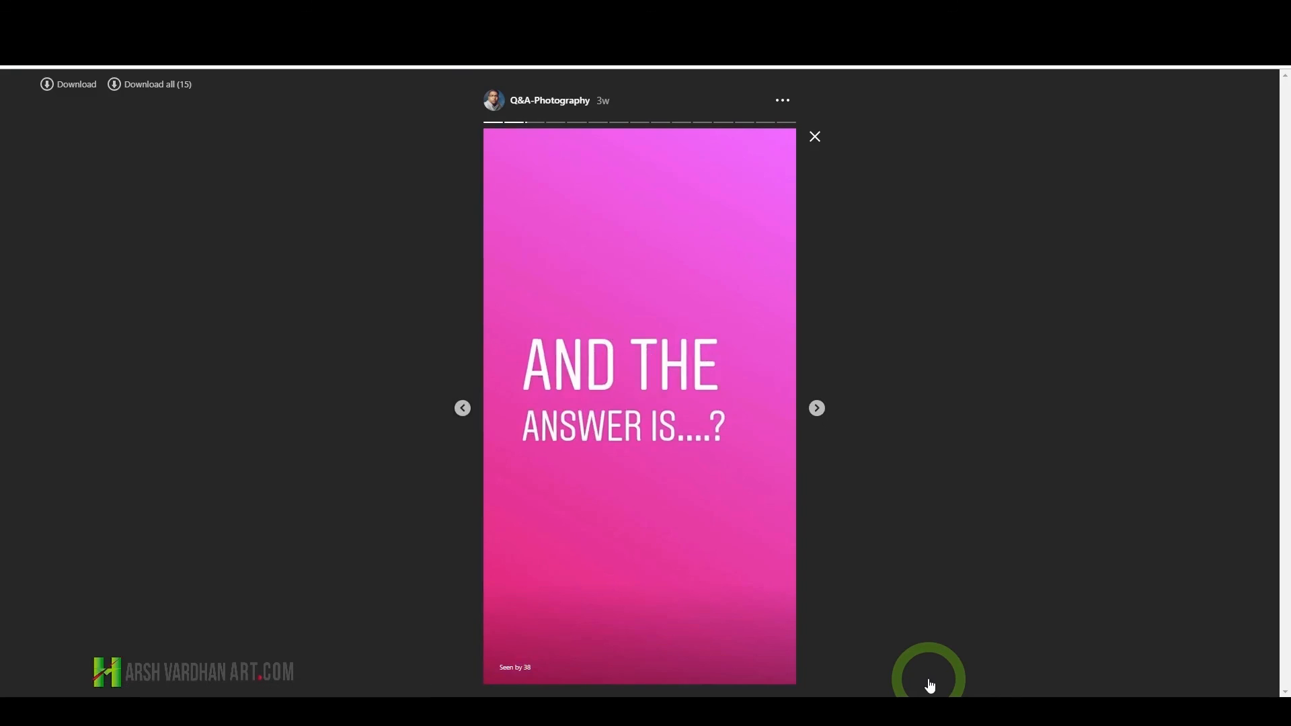
key(Left)
key(Left)
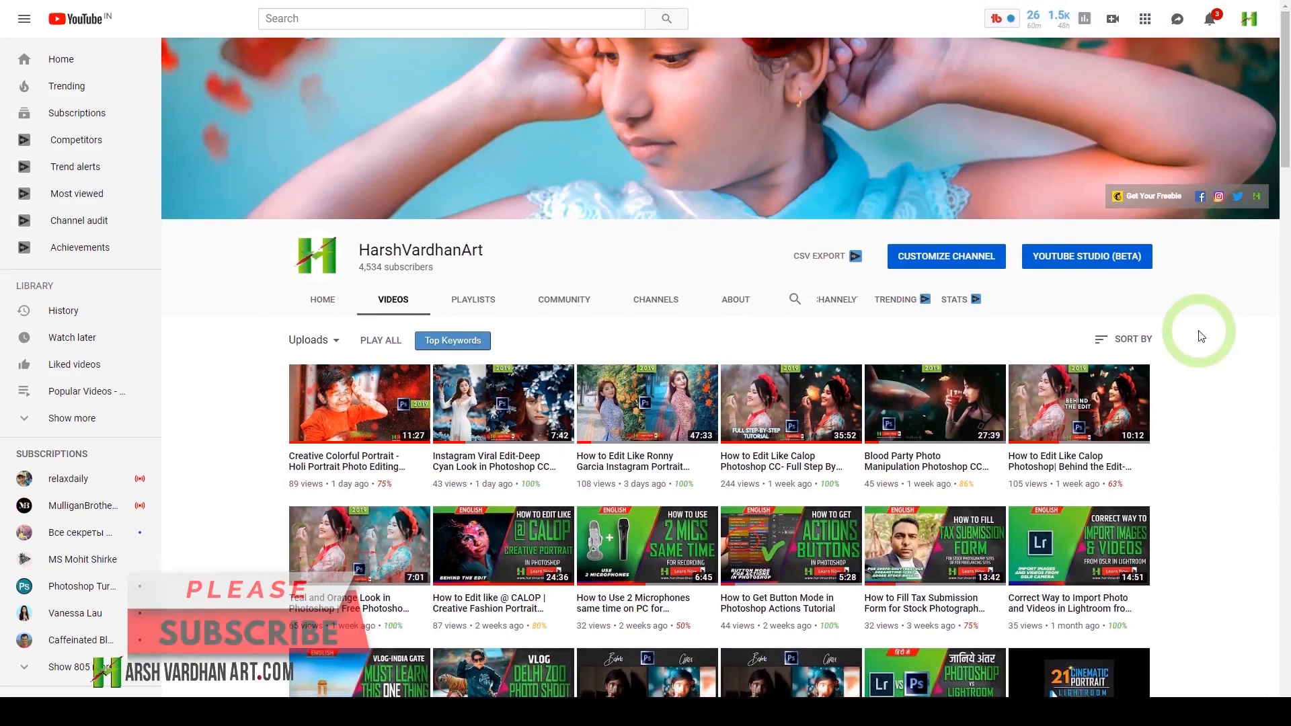
- Switch to YouTube and look through the channel's uploaded videos down to the oldest ones listed
scroll(1200, 336, down, 4)
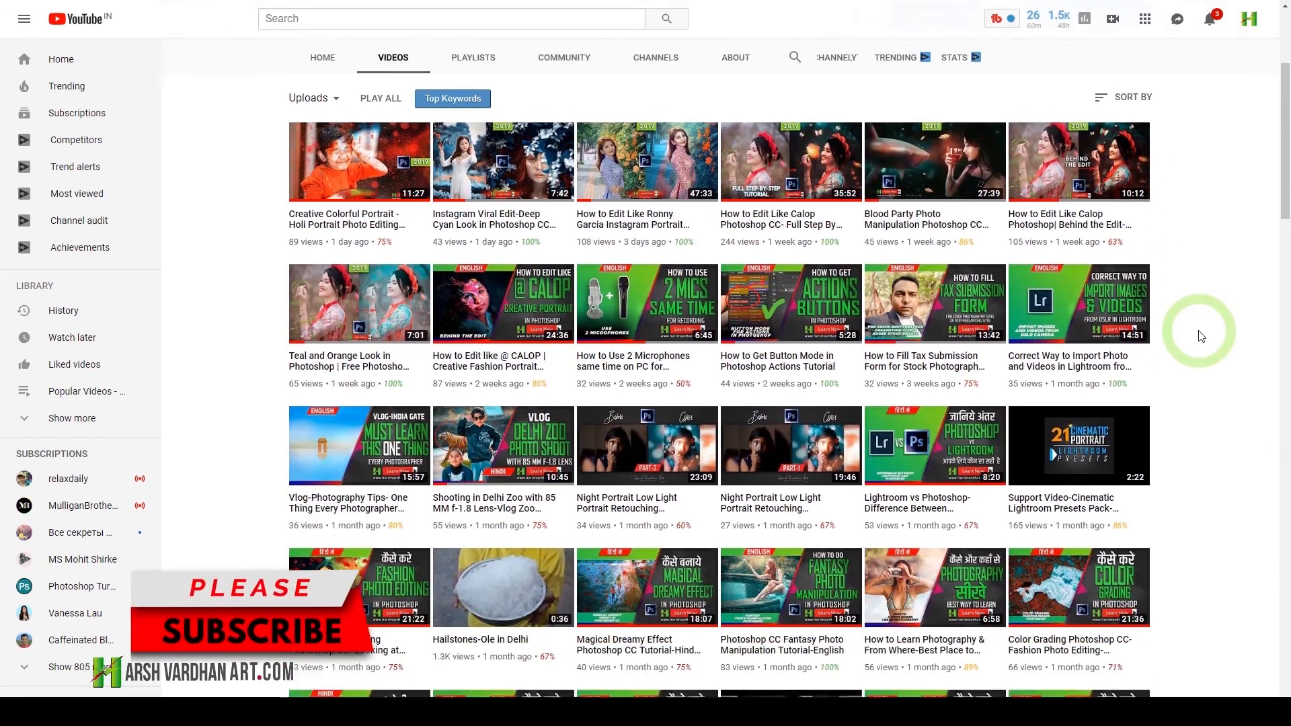
scroll(1201, 336, down, 5)
scroll(1201, 336, down, 4)
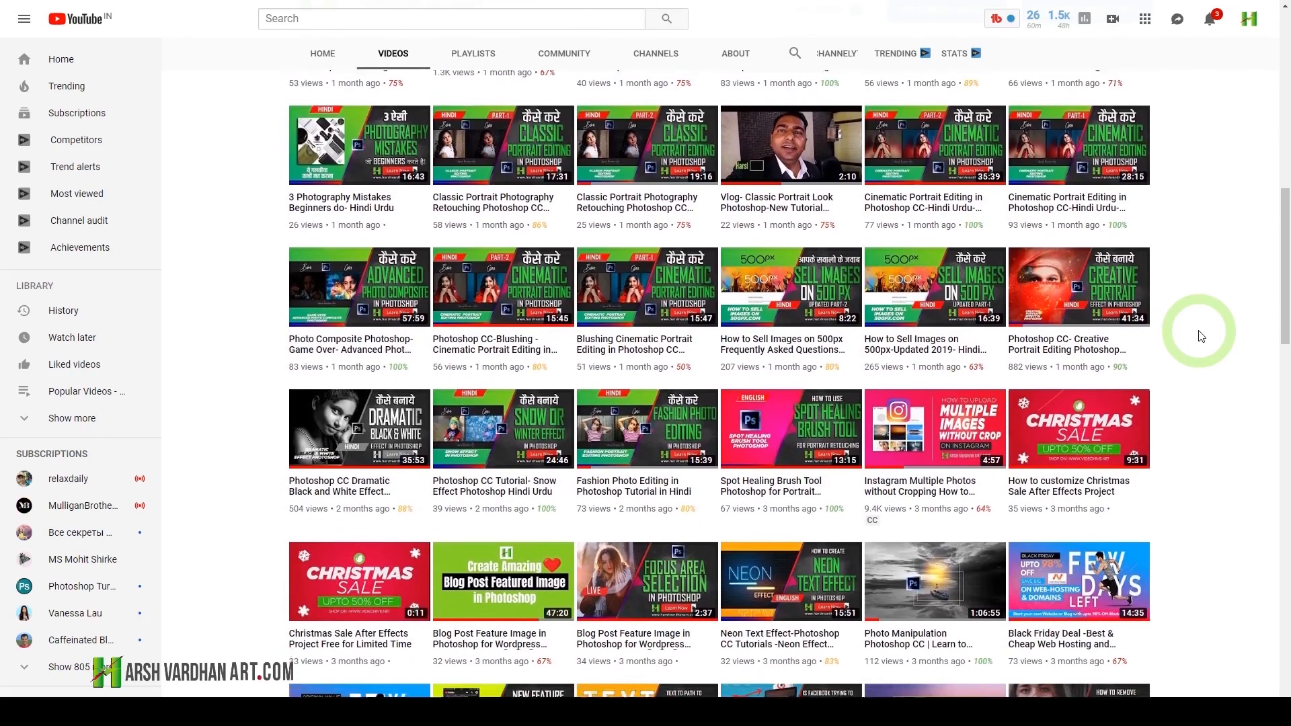
scroll(1200, 336, down, 2)
scroll(1201, 339, down, 4)
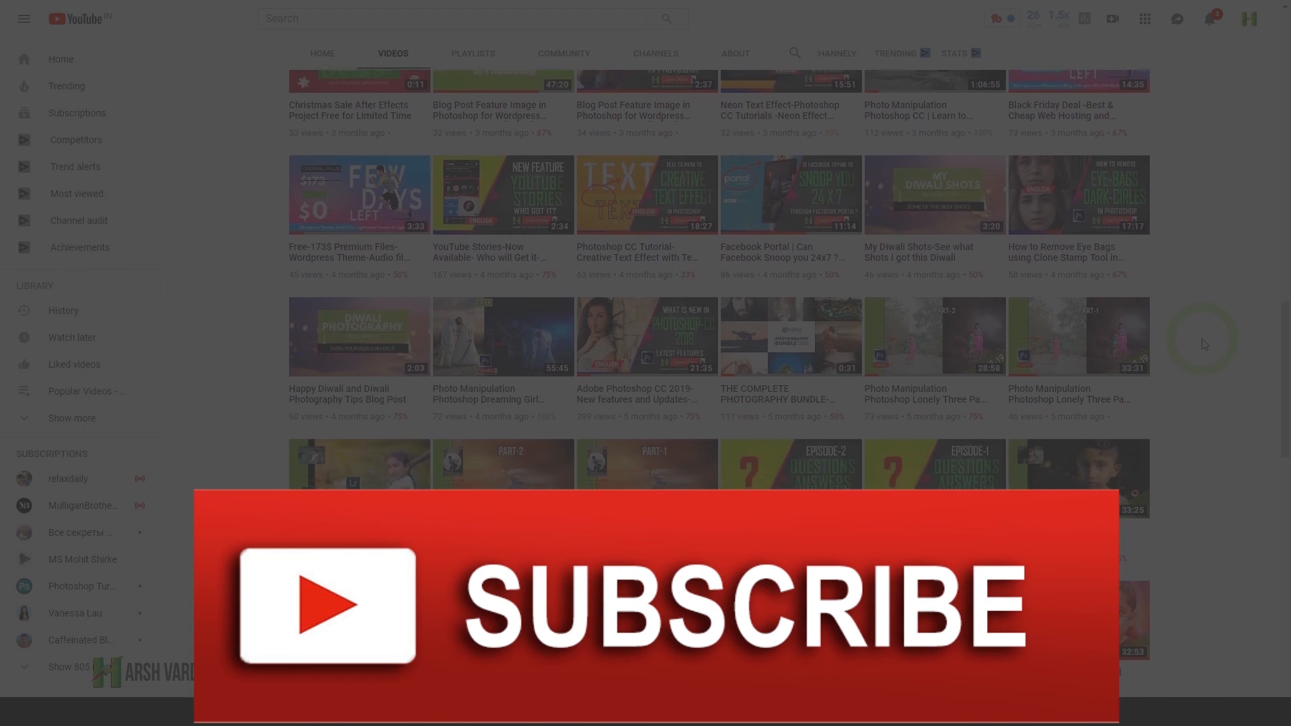
scroll(1204, 344, down, 2)
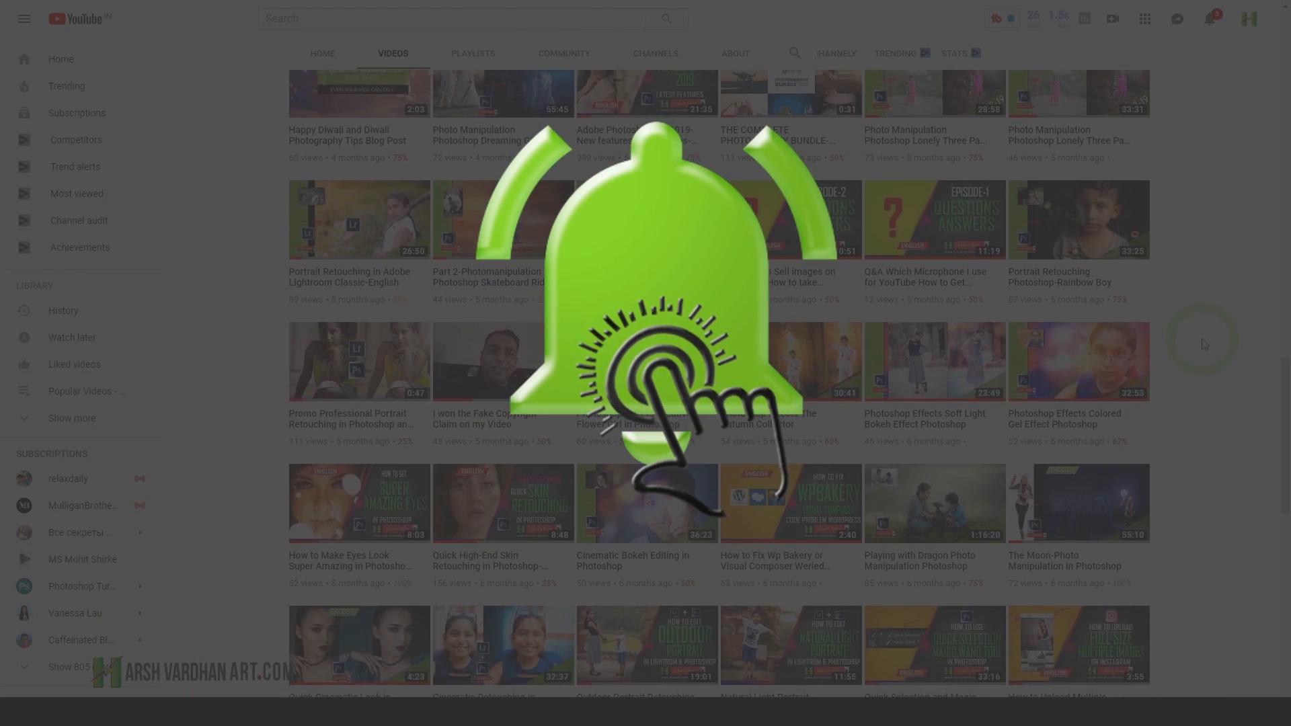
scroll(1204, 344, down, 1)
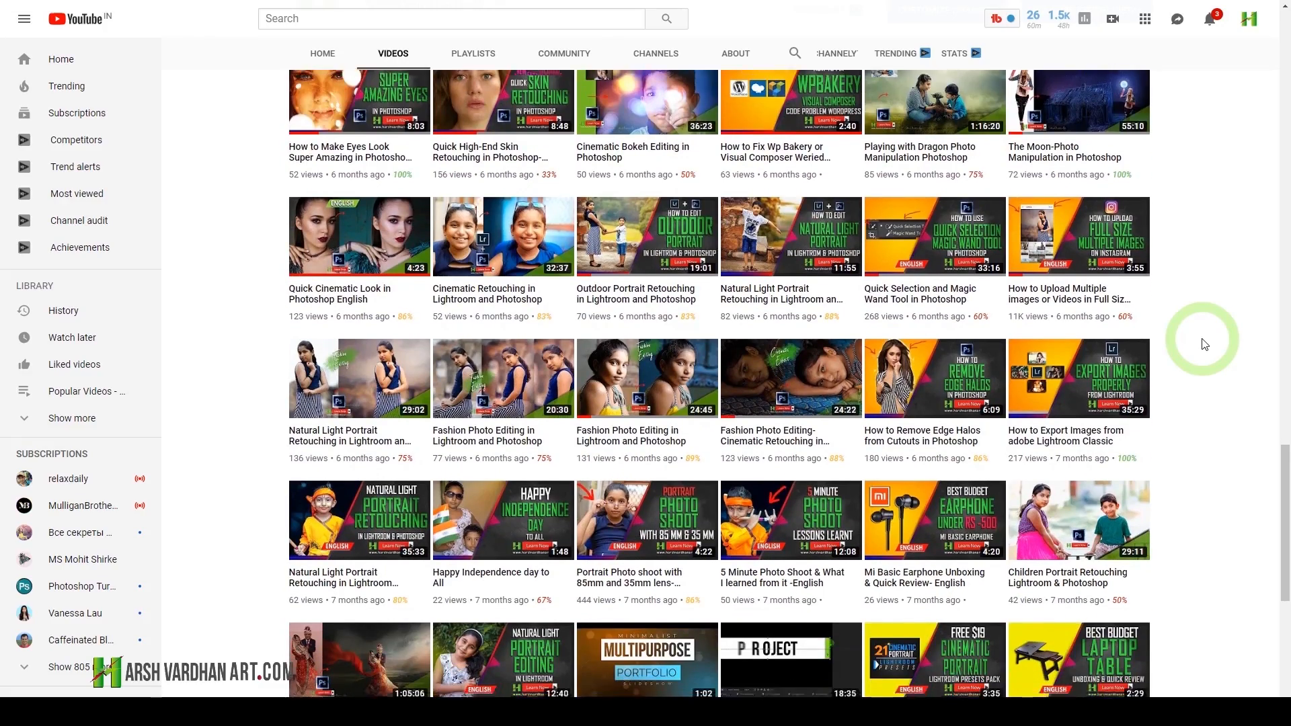
scroll(1204, 344, down, 2)
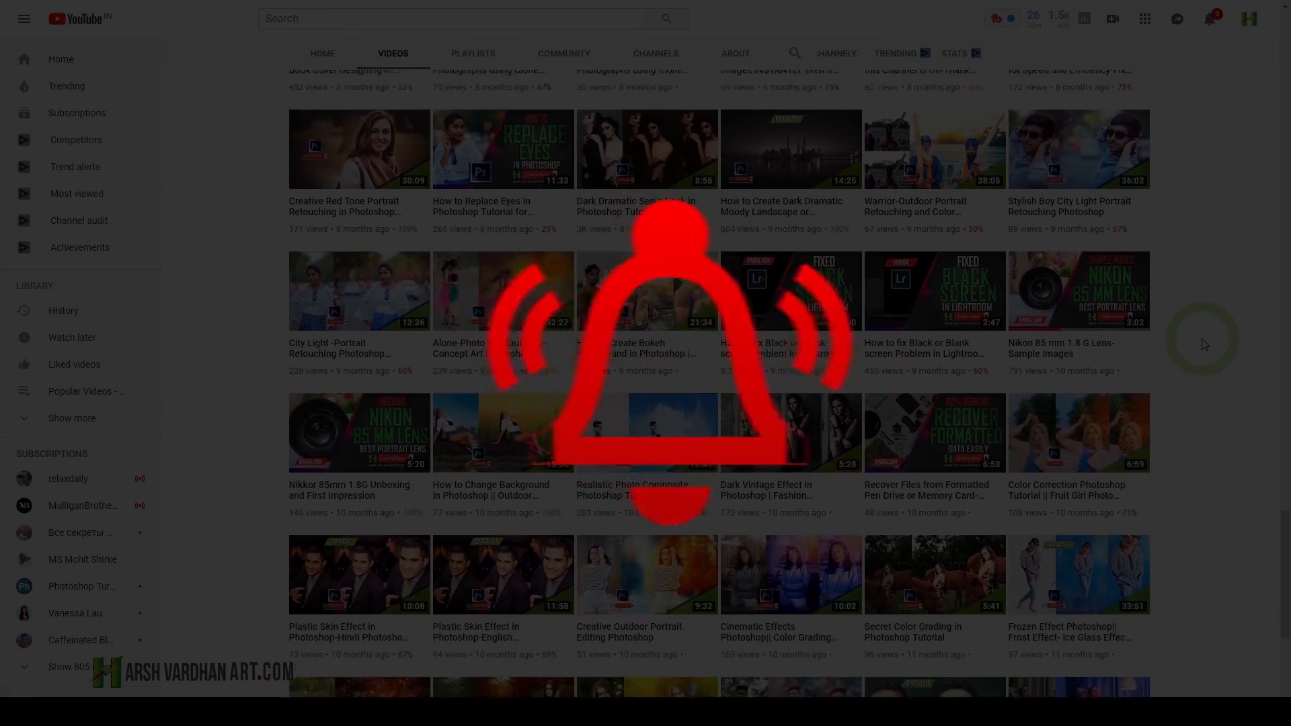
scroll(1204, 344, down, 6)
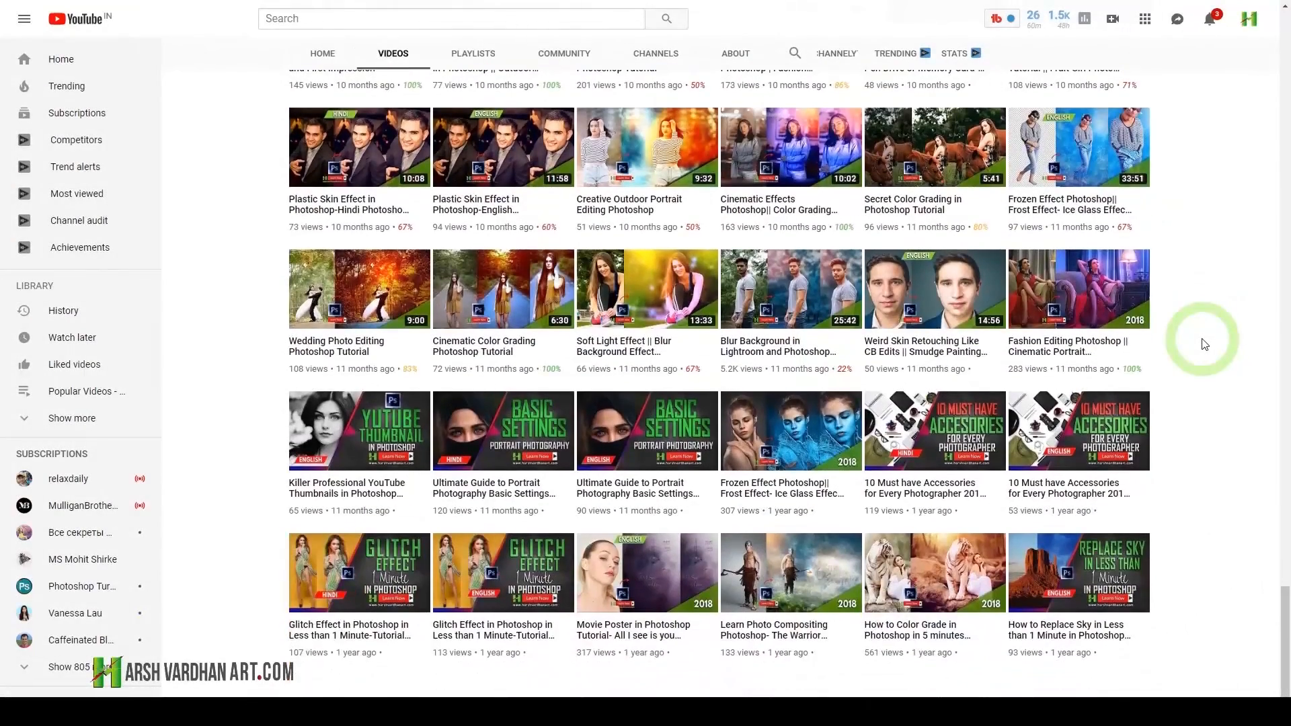